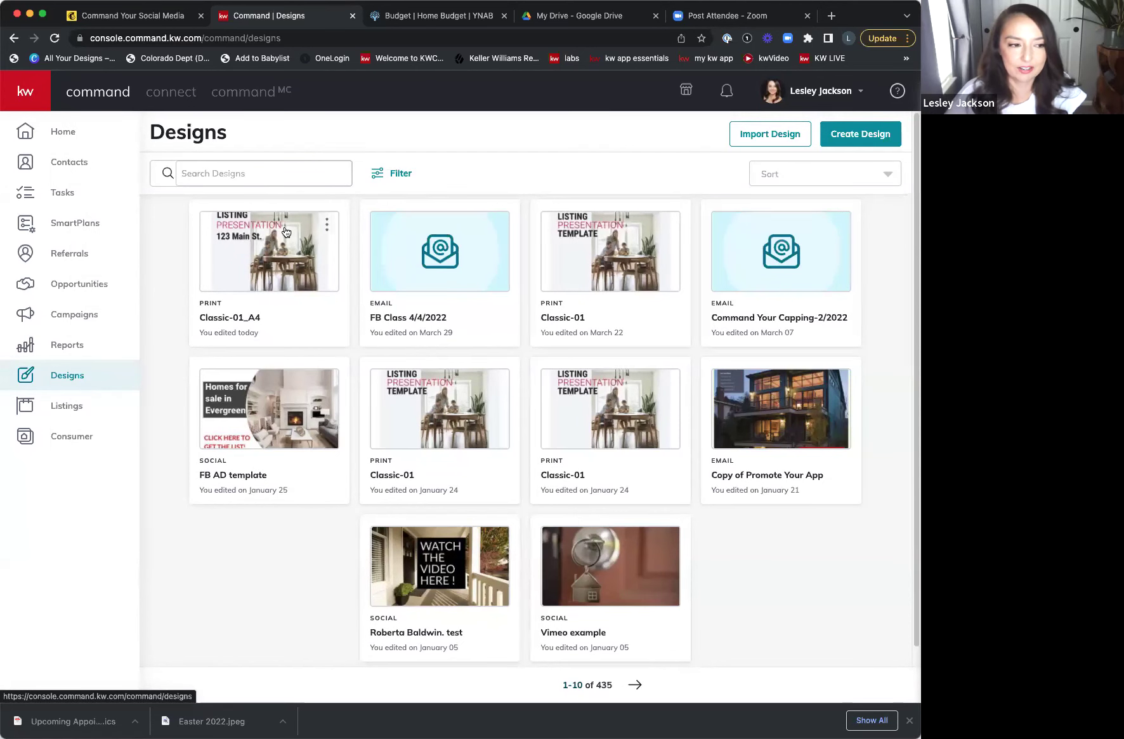
# - Create a new Print design from KW Command to reach the webrand print template gallery
pyautogui.click(880, 139)
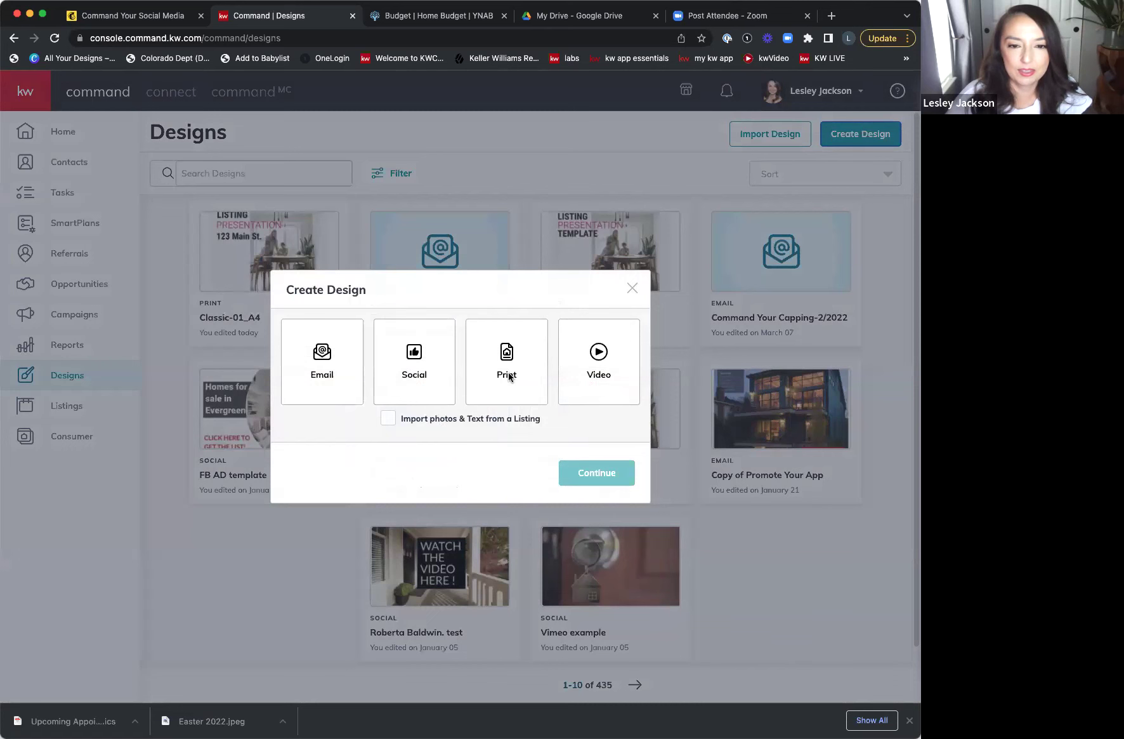
pyautogui.click(509, 377)
pyautogui.click(585, 475)
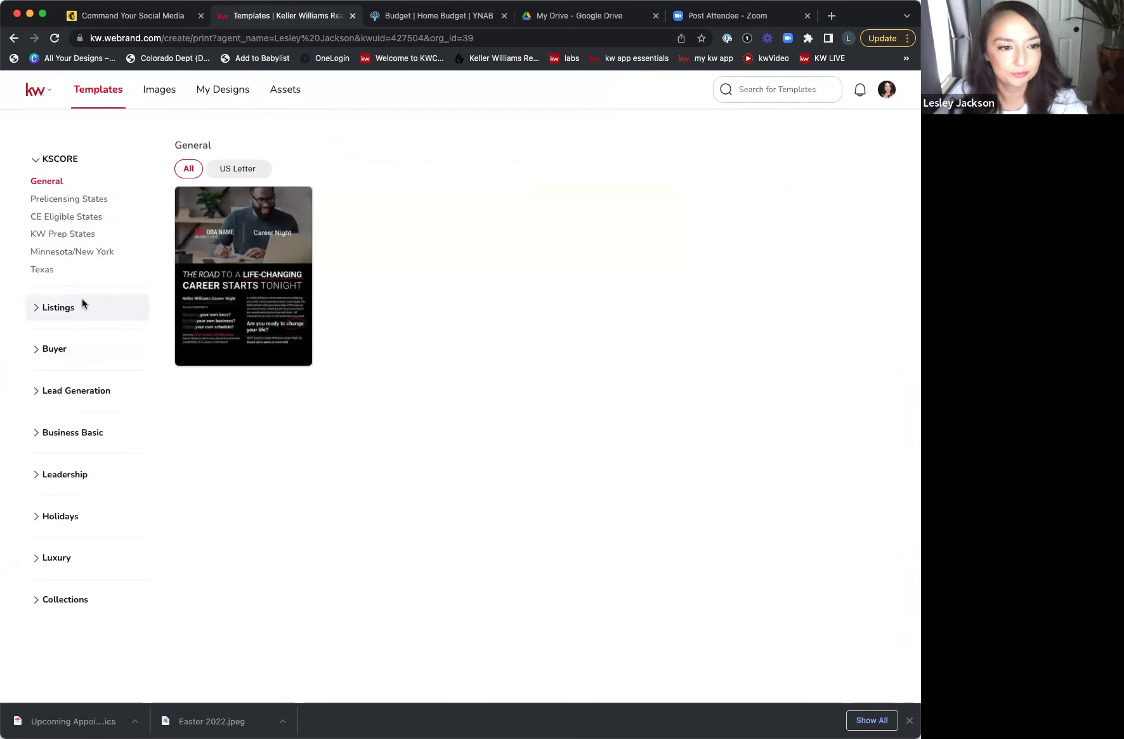
# - Show the Listings > Listing Presentation templates and bring up the Modern-01 template's options
pyautogui.click(59, 311)
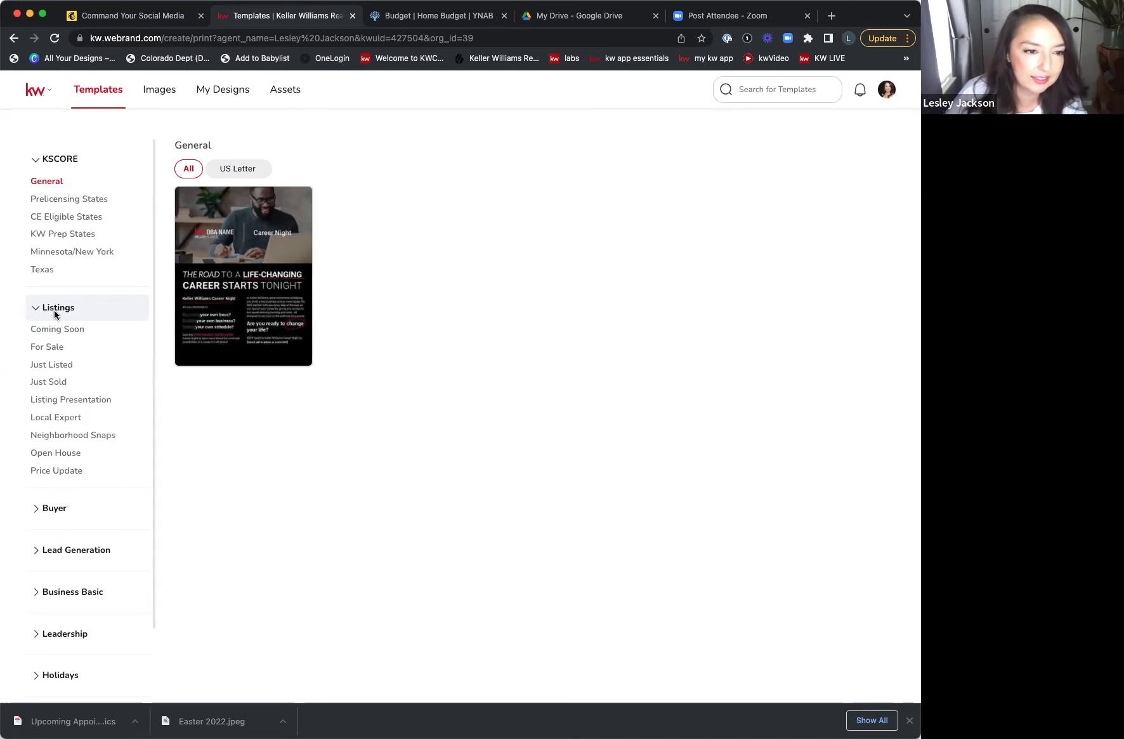
pyautogui.click(81, 401)
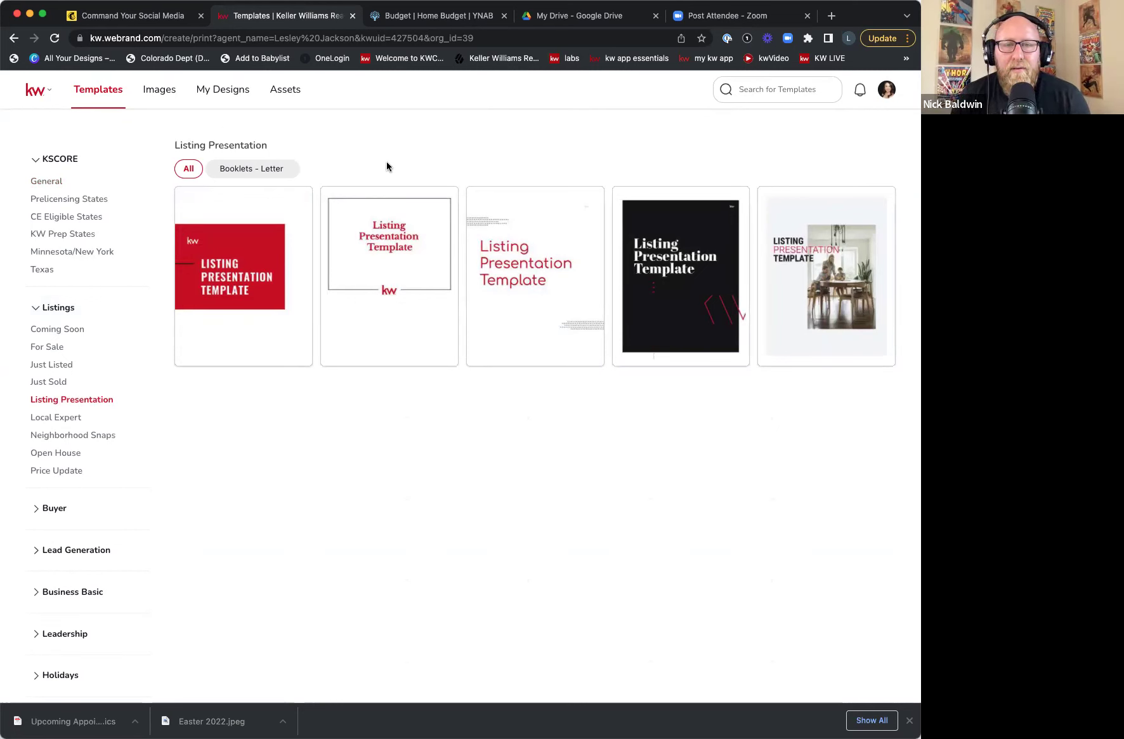
pyautogui.moveTo(444, 199)
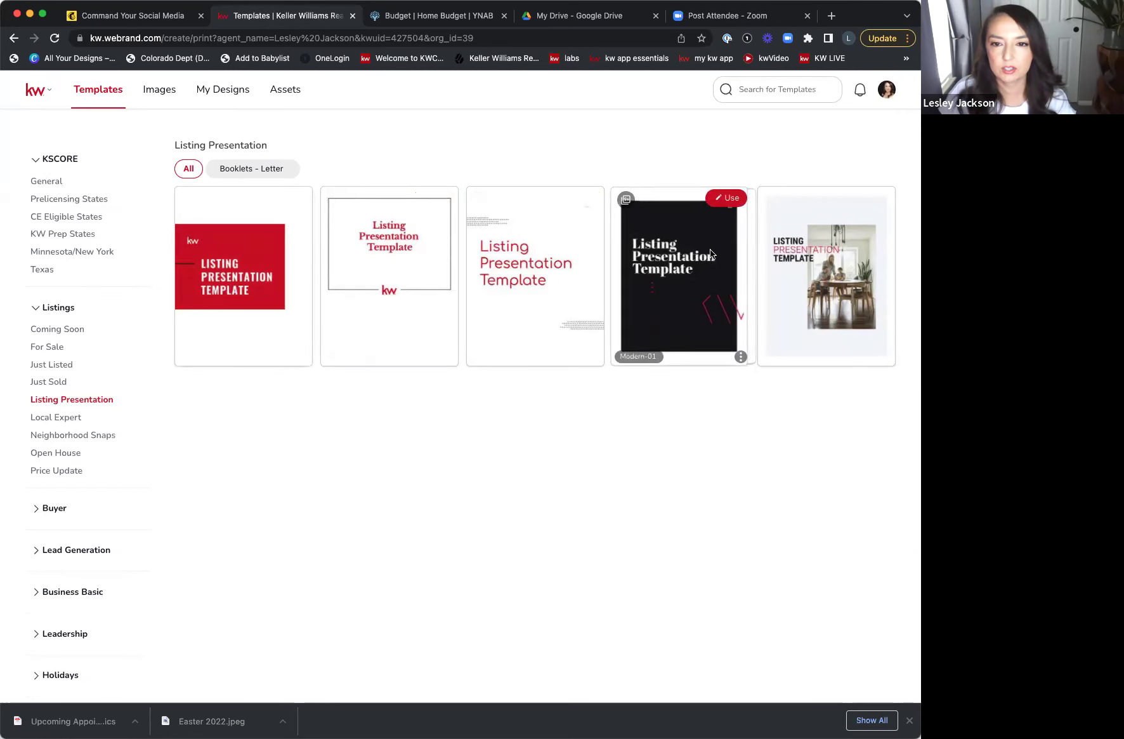
pyautogui.click(729, 201)
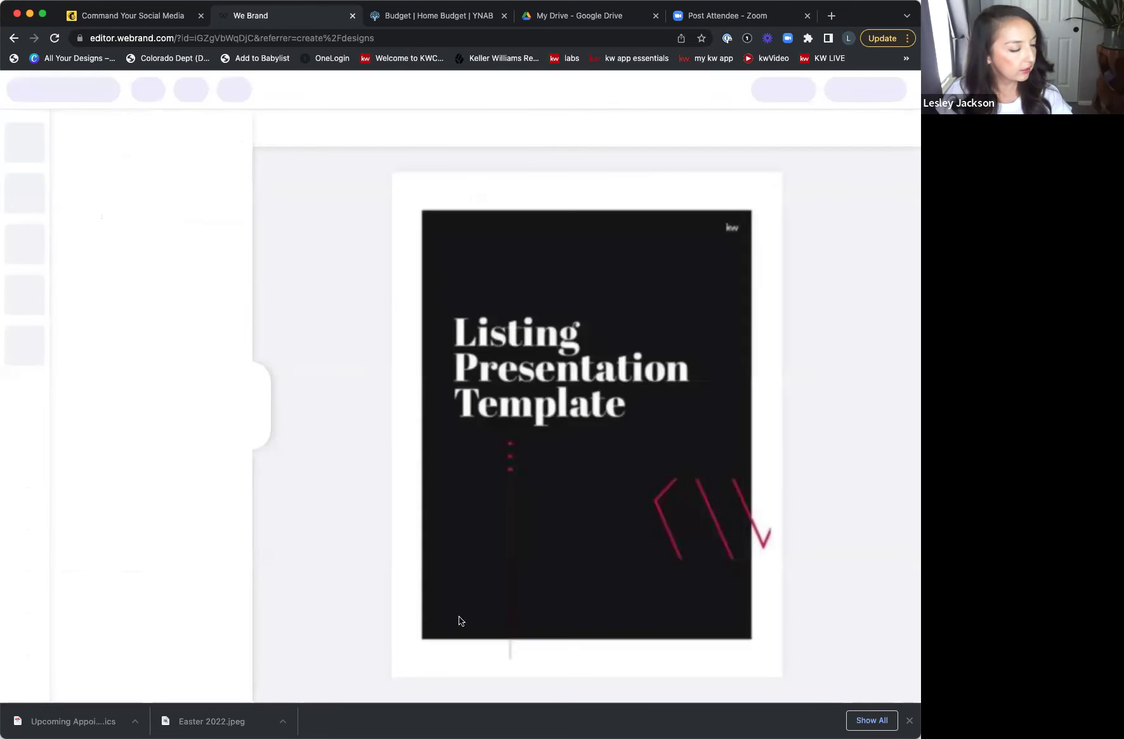
pyautogui.click(12, 38)
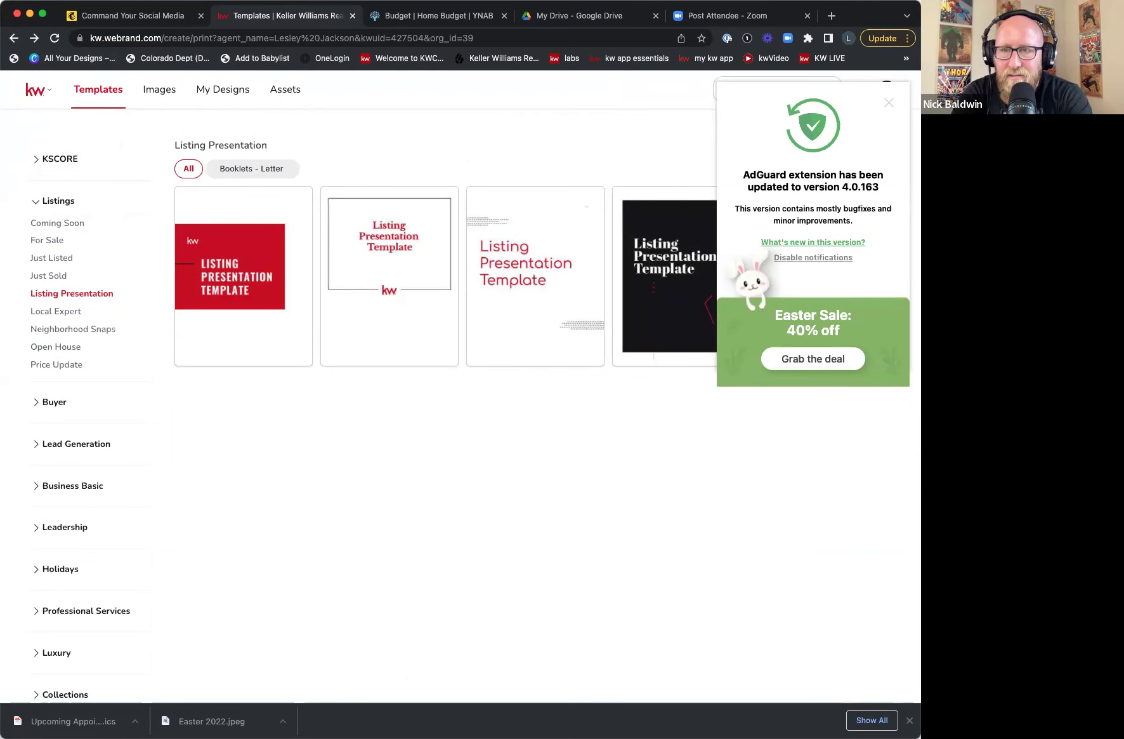
# - Dismiss the AdGuard popup and open the Brand Assets Colors & Fonts page
pyautogui.click(889, 104)
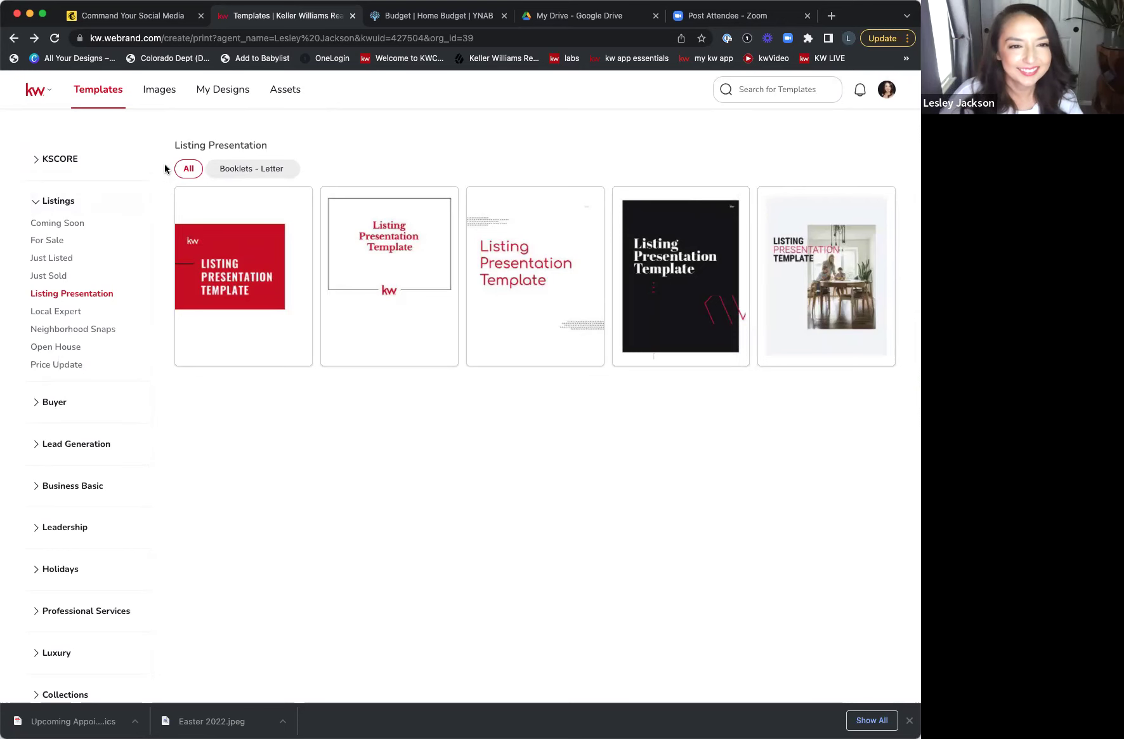
pyautogui.click(284, 90)
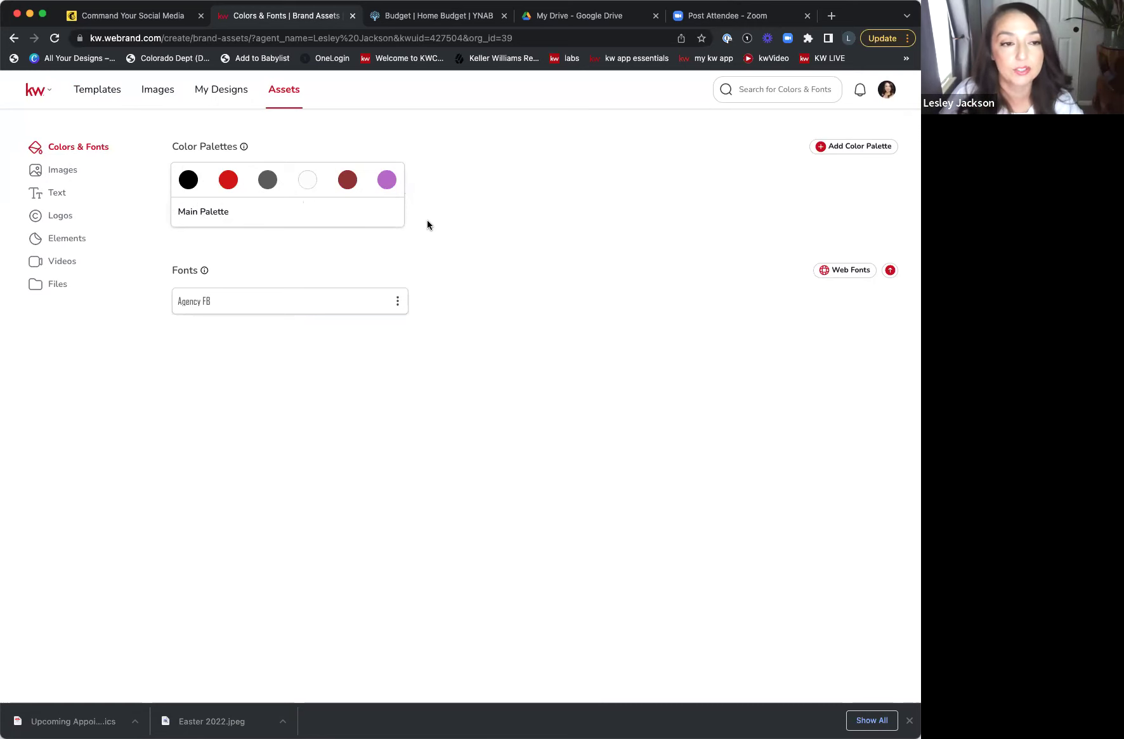
# - Browse the Images, Text, Logos, Elements, Videos and Files brand assets, then open My Designs
pyautogui.click(56, 177)
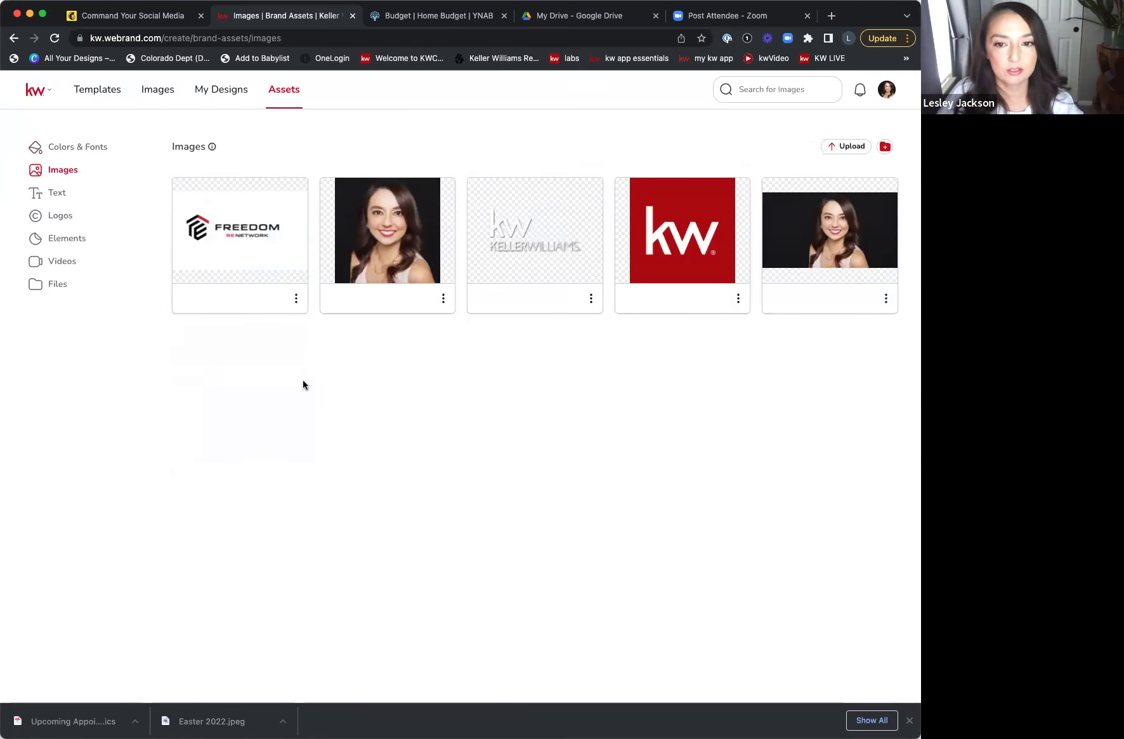
pyautogui.click(59, 197)
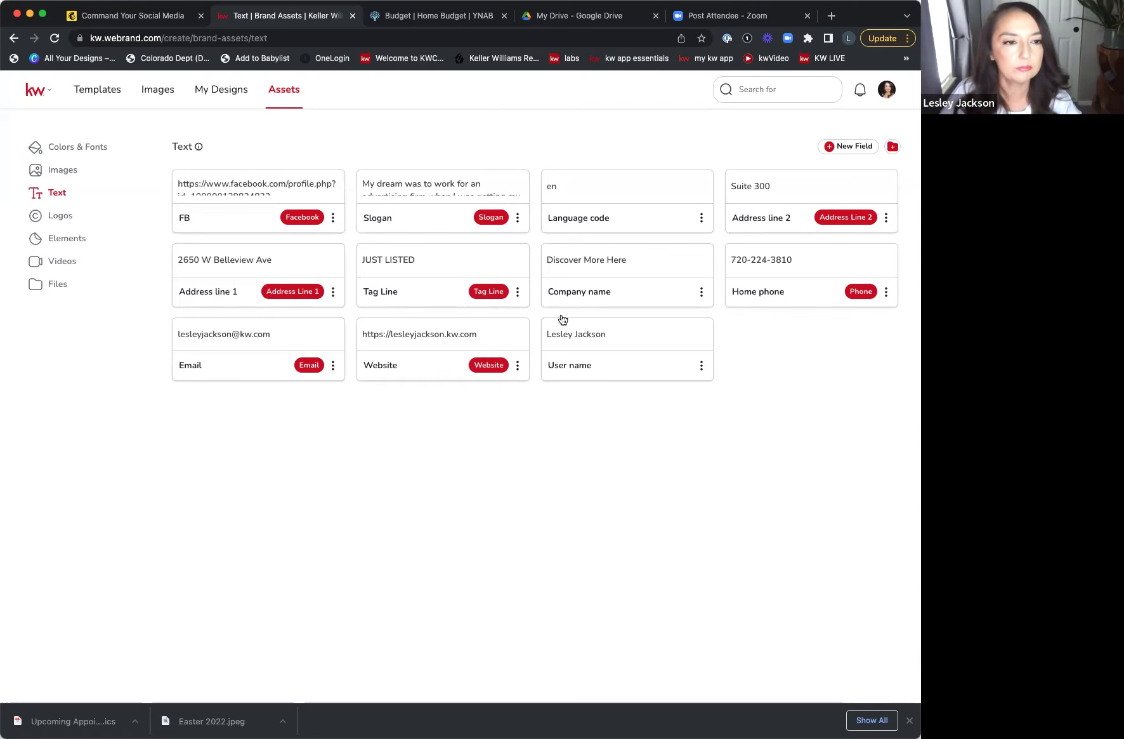
pyautogui.click(40, 219)
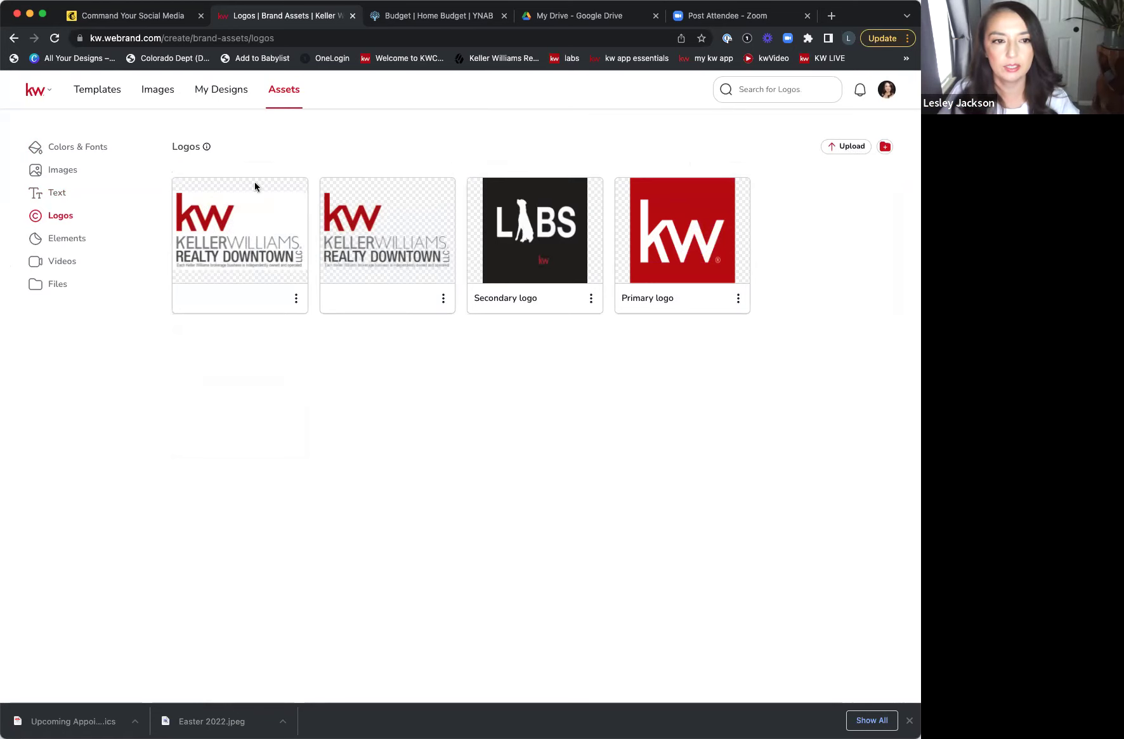
pyautogui.click(82, 242)
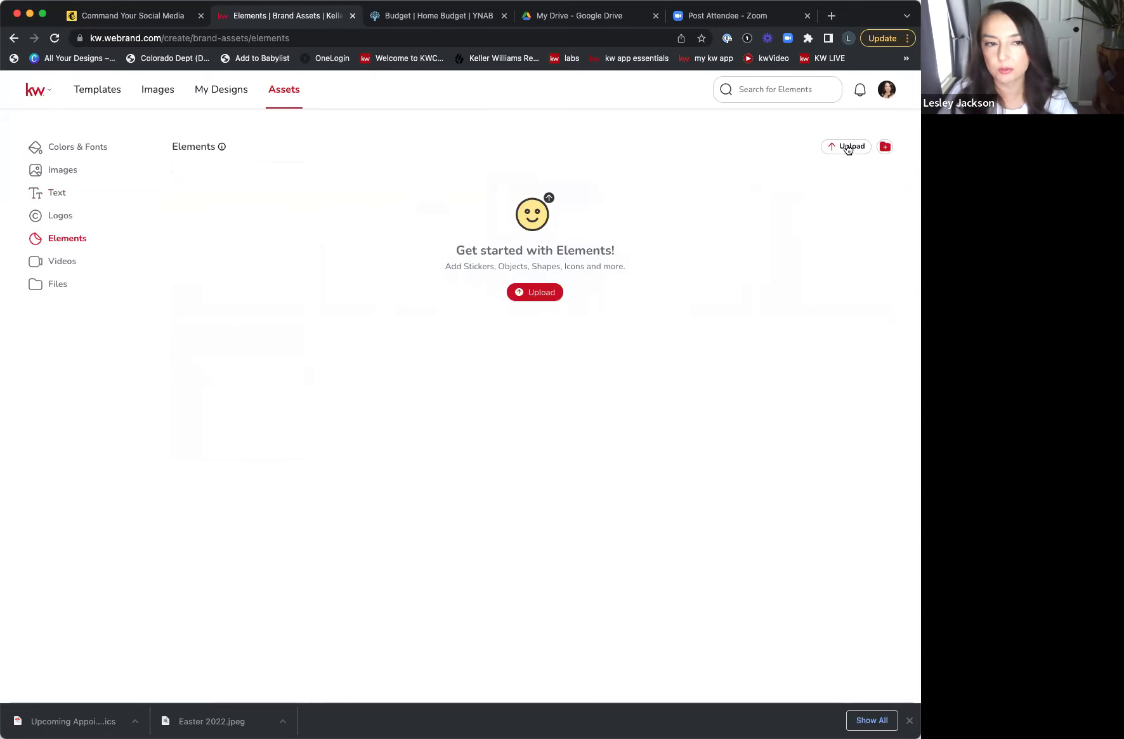
pyautogui.click(63, 257)
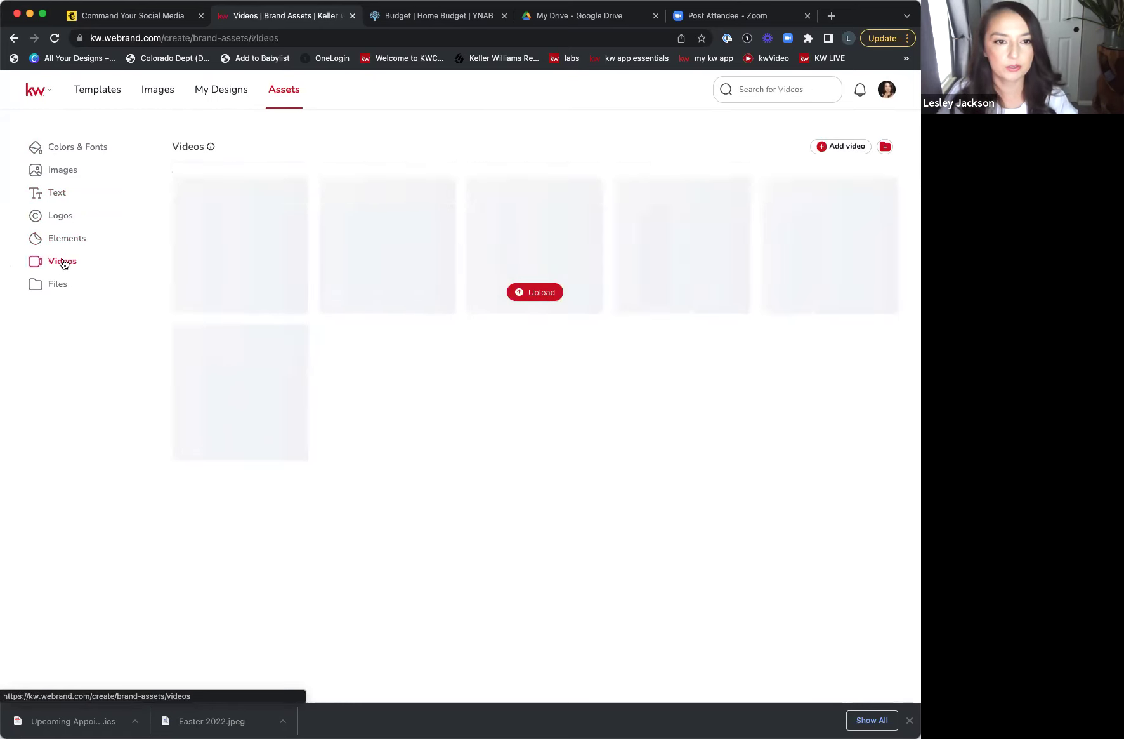
pyautogui.click(63, 286)
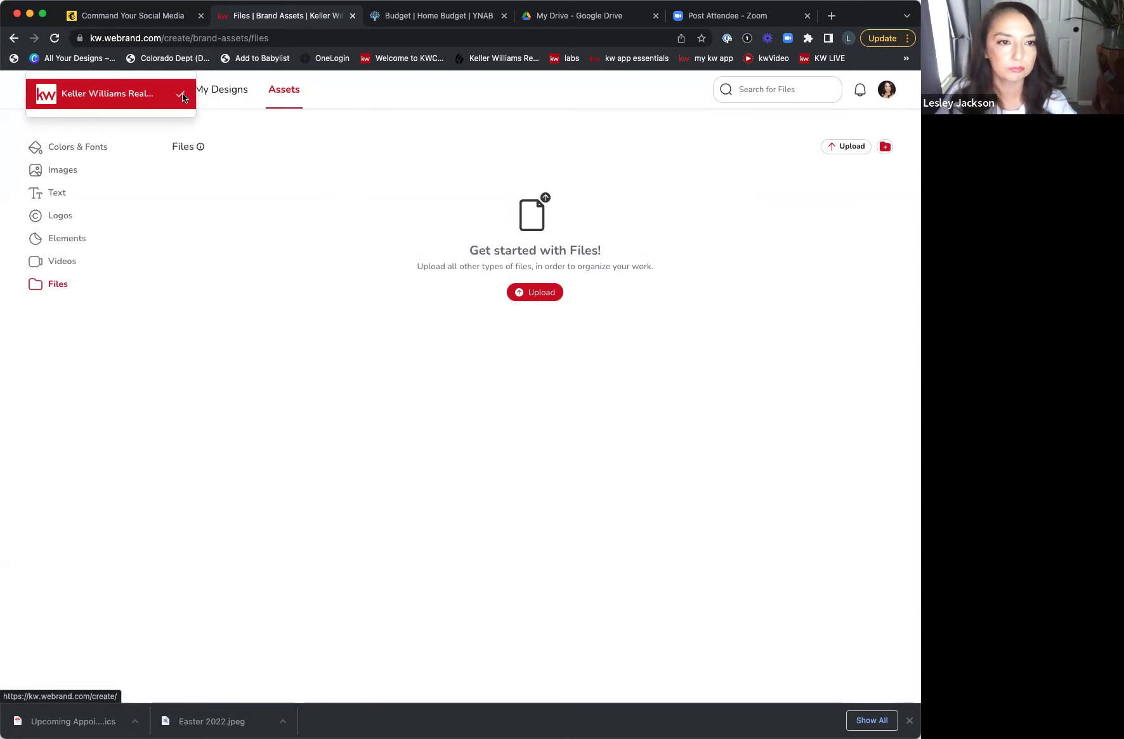
pyautogui.click(218, 92)
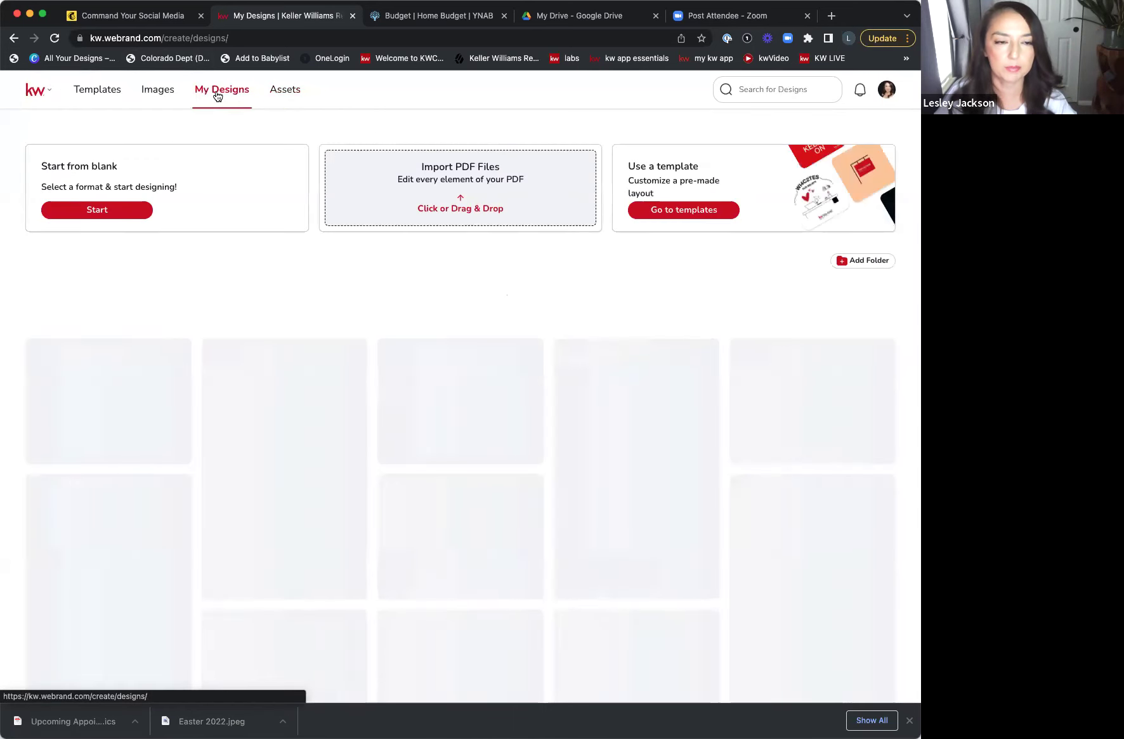
# - From the template gallery, start editing the 29-page Modern-01 Listing Presentation template
pyautogui.click(112, 91)
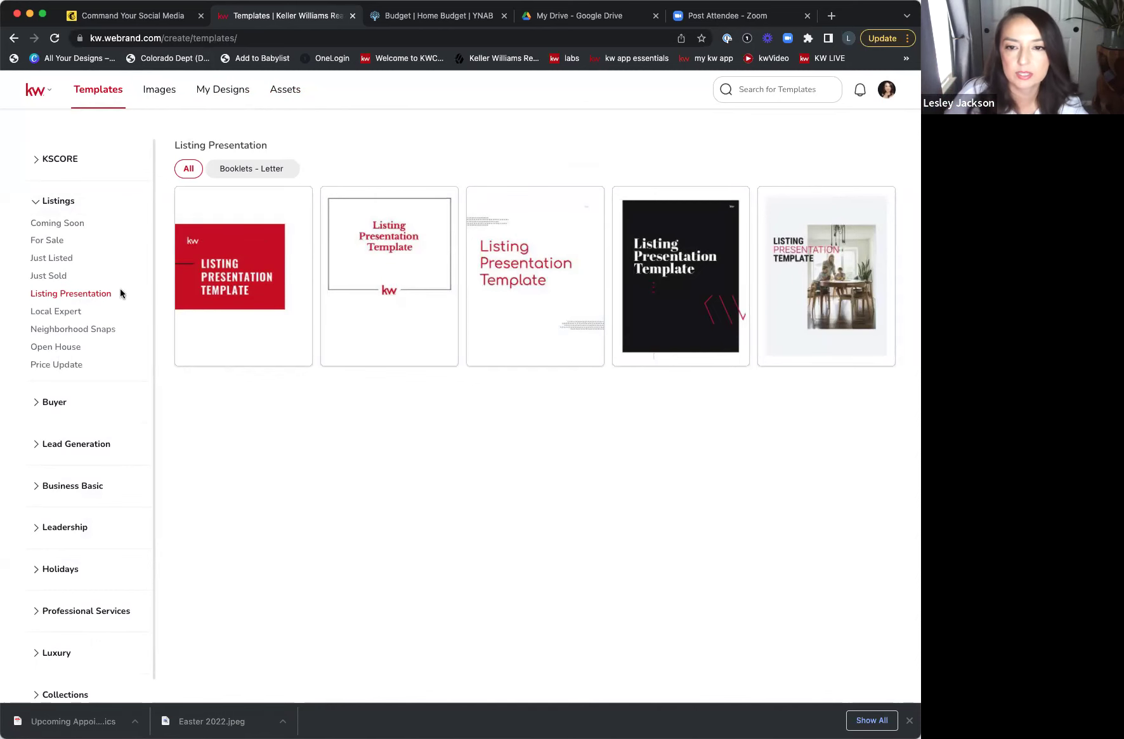
pyautogui.click(729, 201)
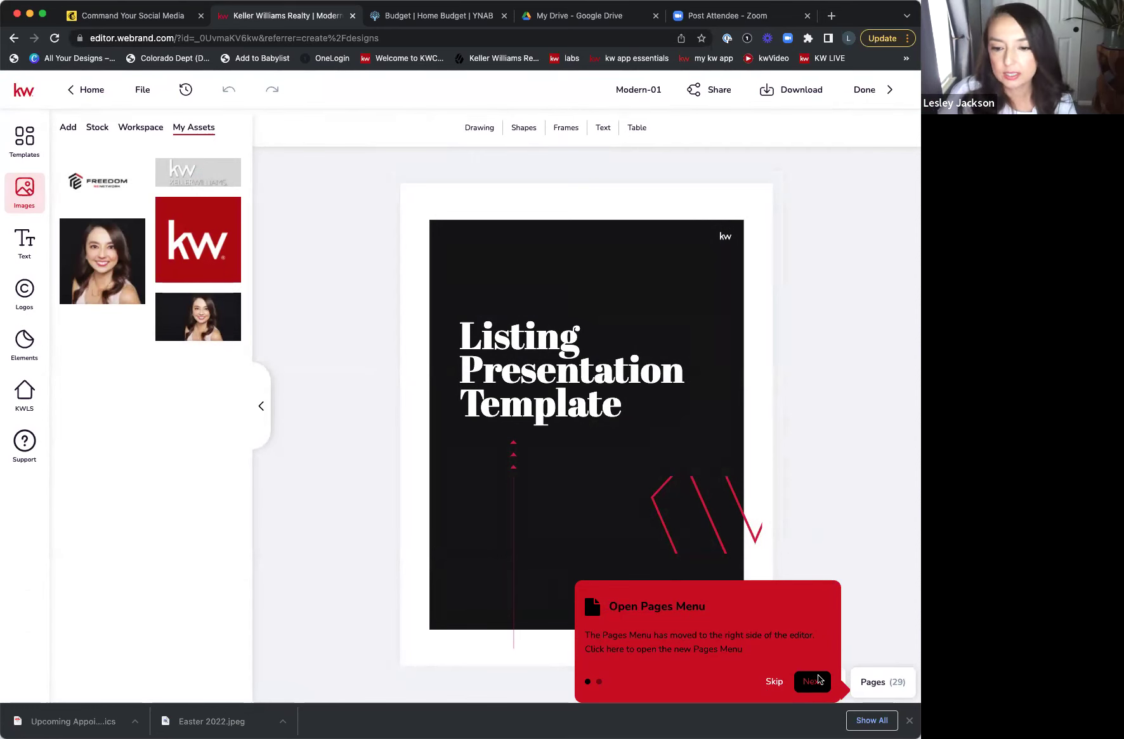
# - Skip the Open Pages Menu tip and switch the left panel from Templates to Text
pyautogui.click(775, 682)
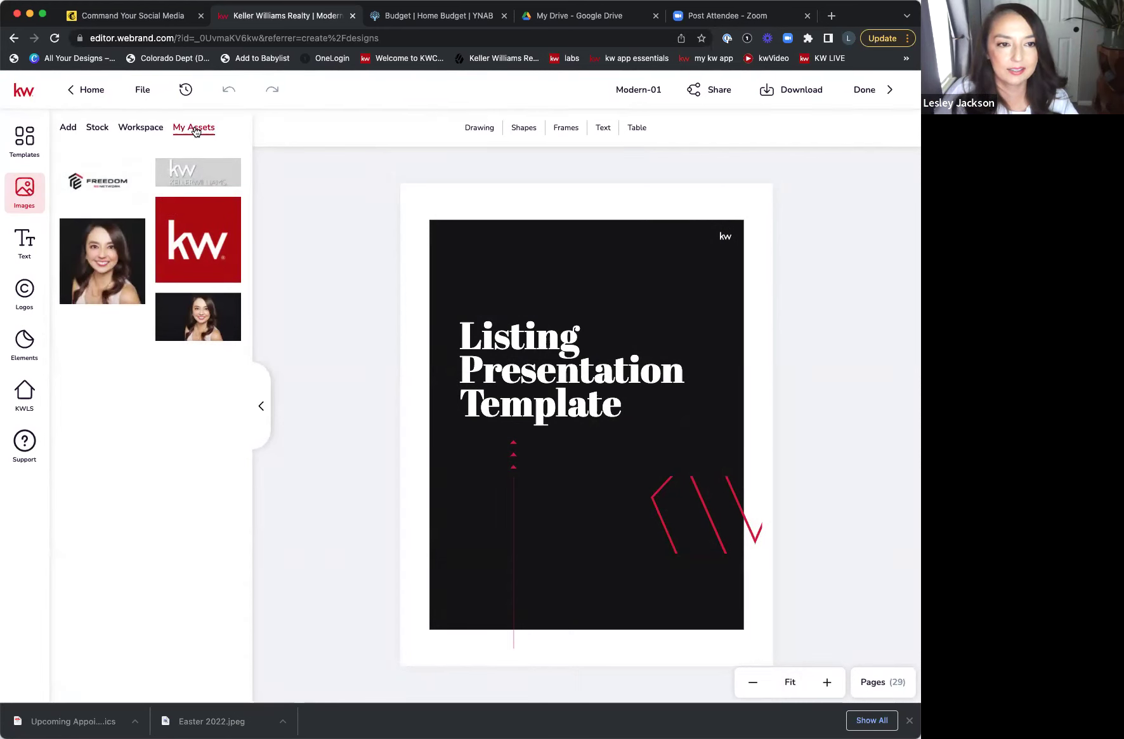
pyautogui.click(38, 145)
pyautogui.click(24, 191)
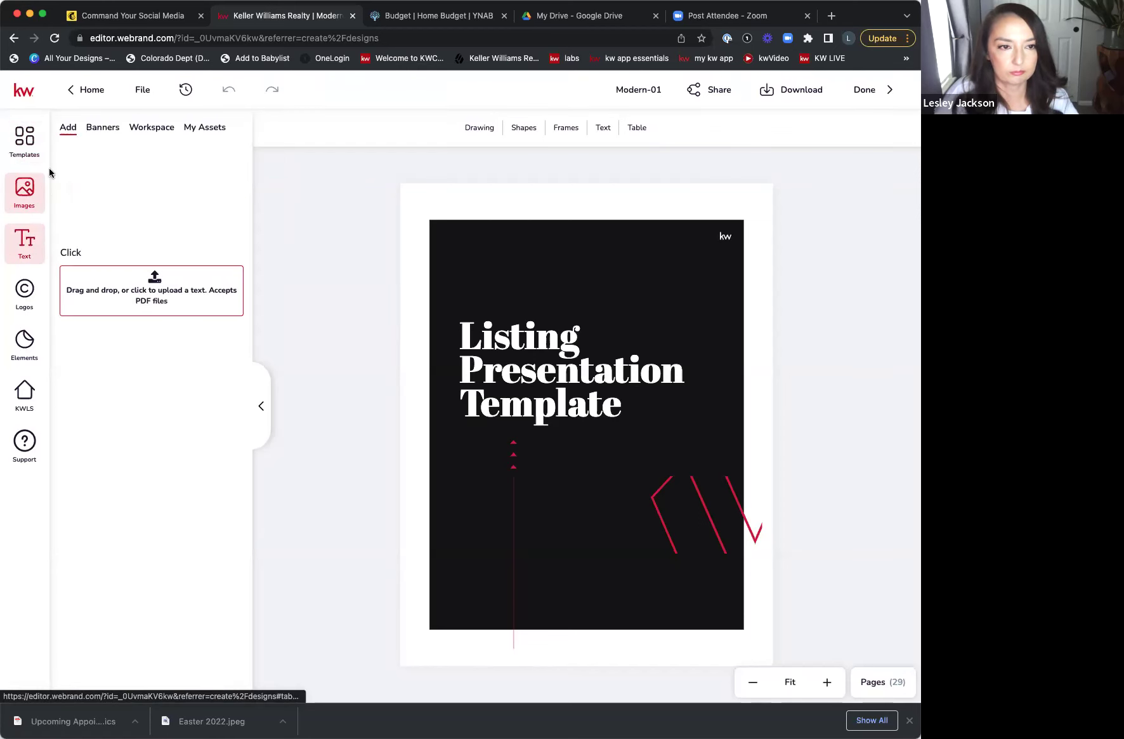
# - Check the saved brand text and images, then delete the cover's red zigzag graphic
pyautogui.click(219, 128)
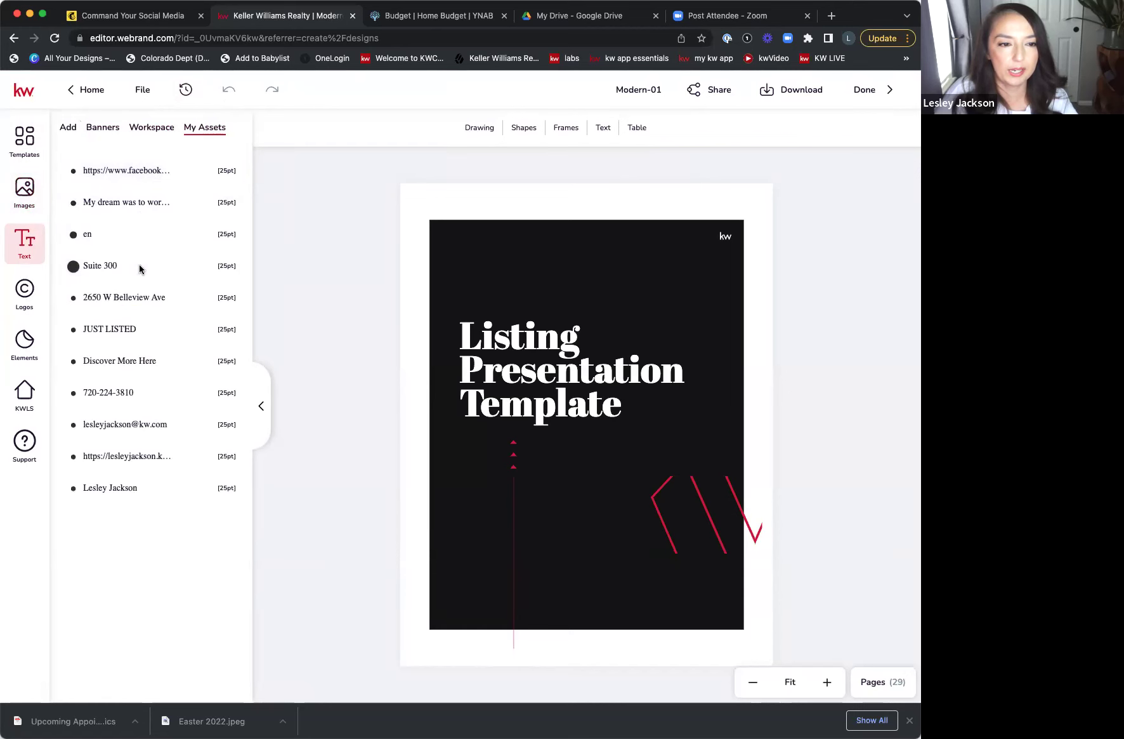
pyautogui.click(30, 193)
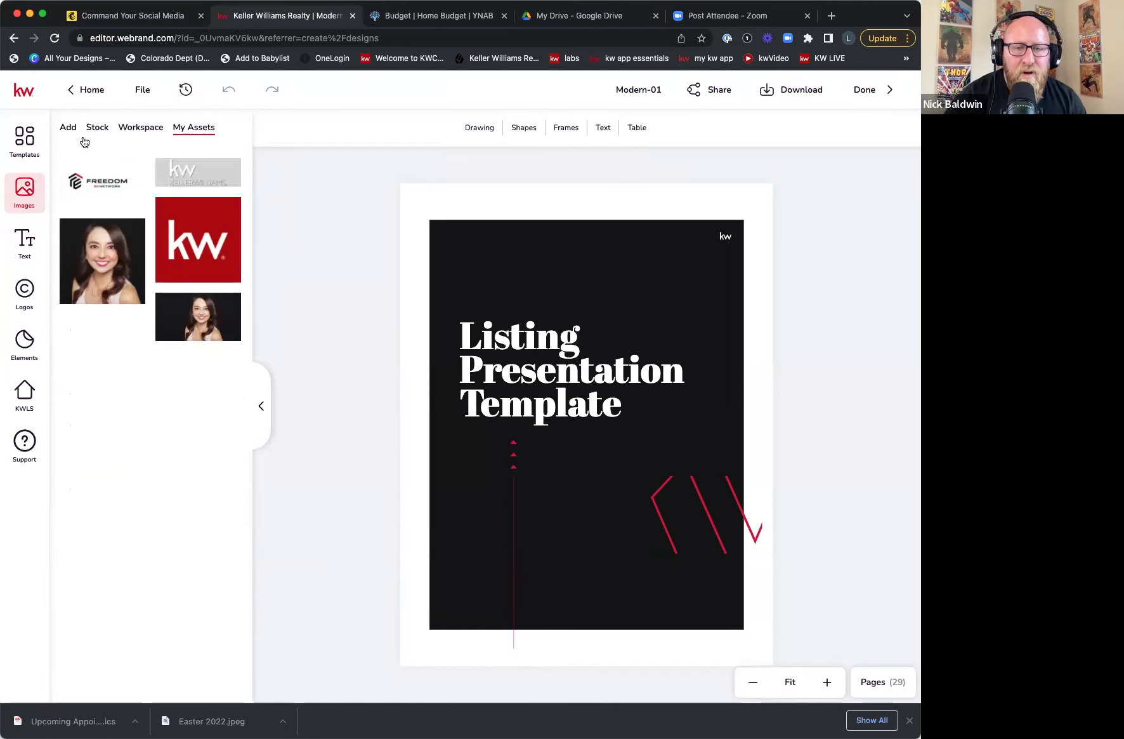
pyautogui.moveTo(75, 182)
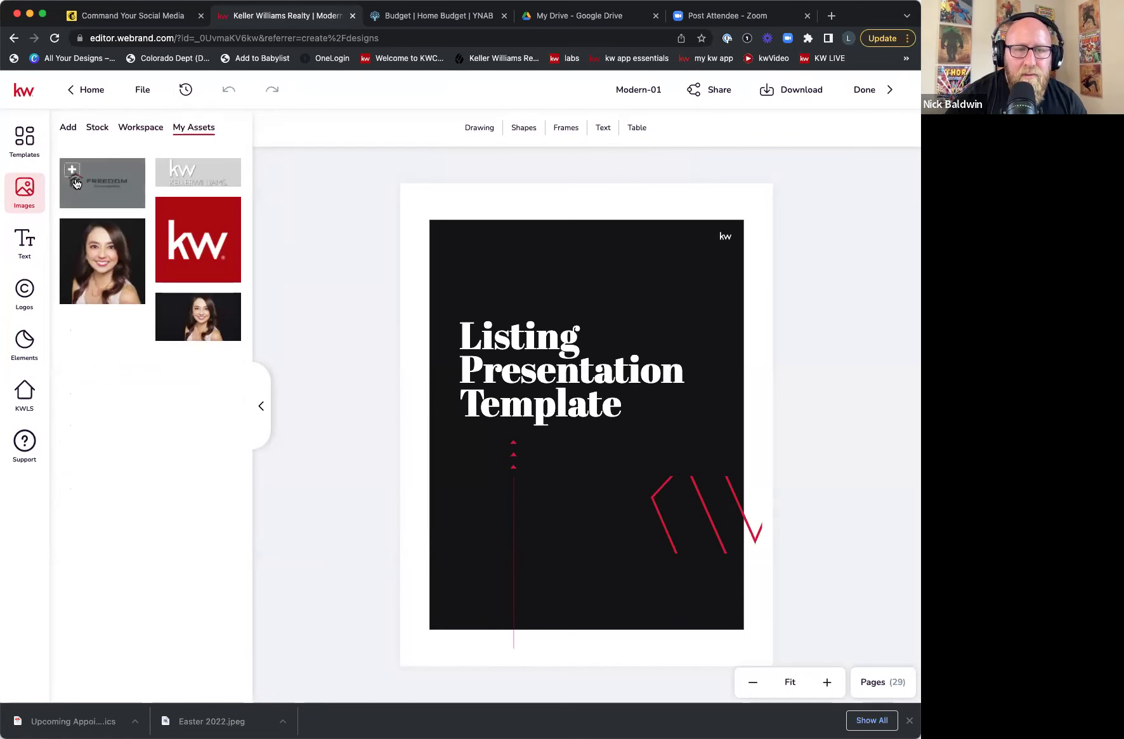
pyautogui.click(24, 242)
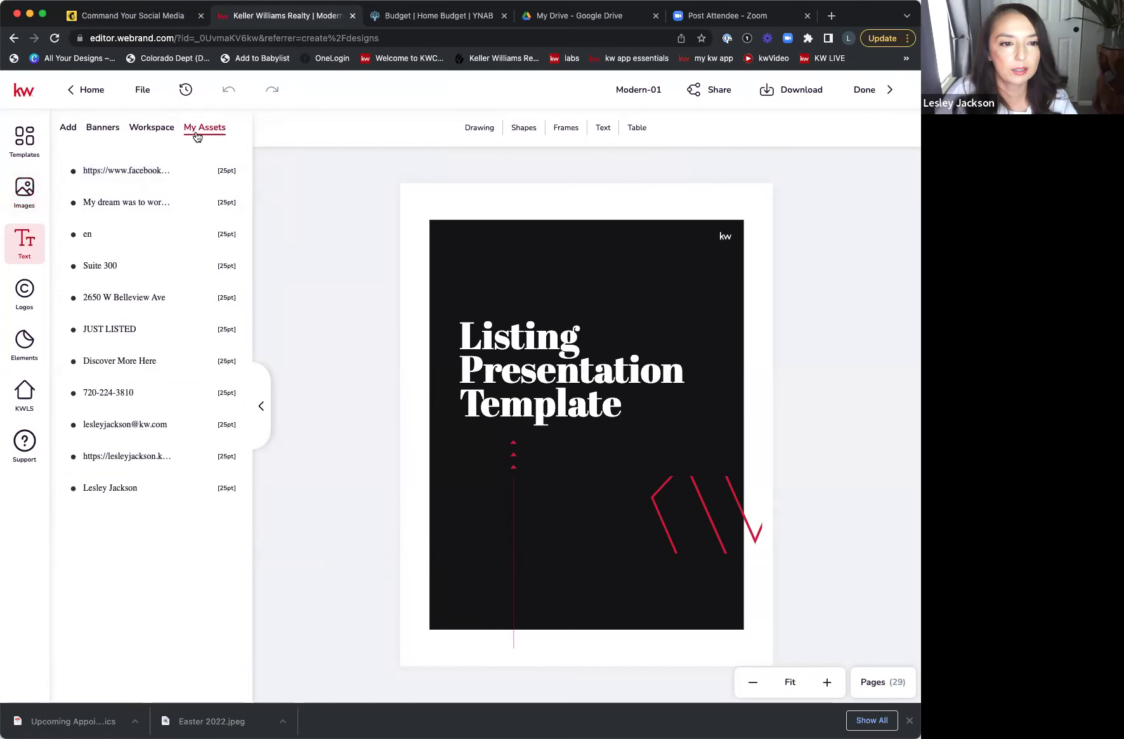
pyautogui.click(719, 534)
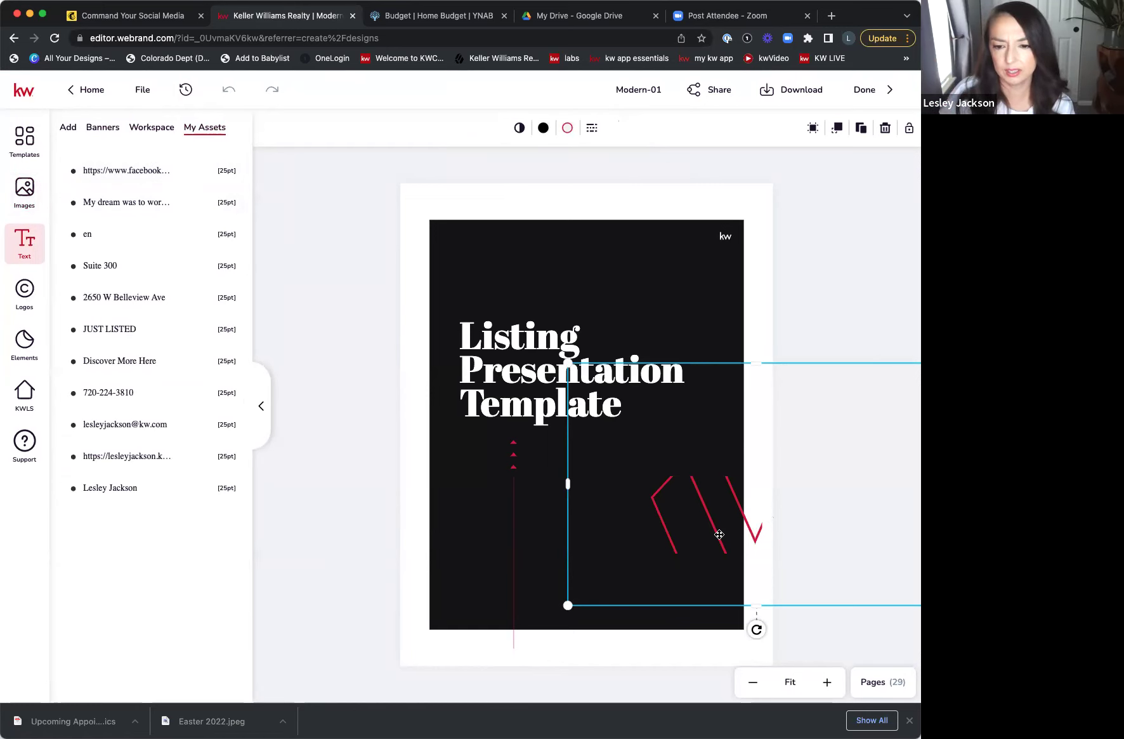
pyautogui.press('BackSpace')
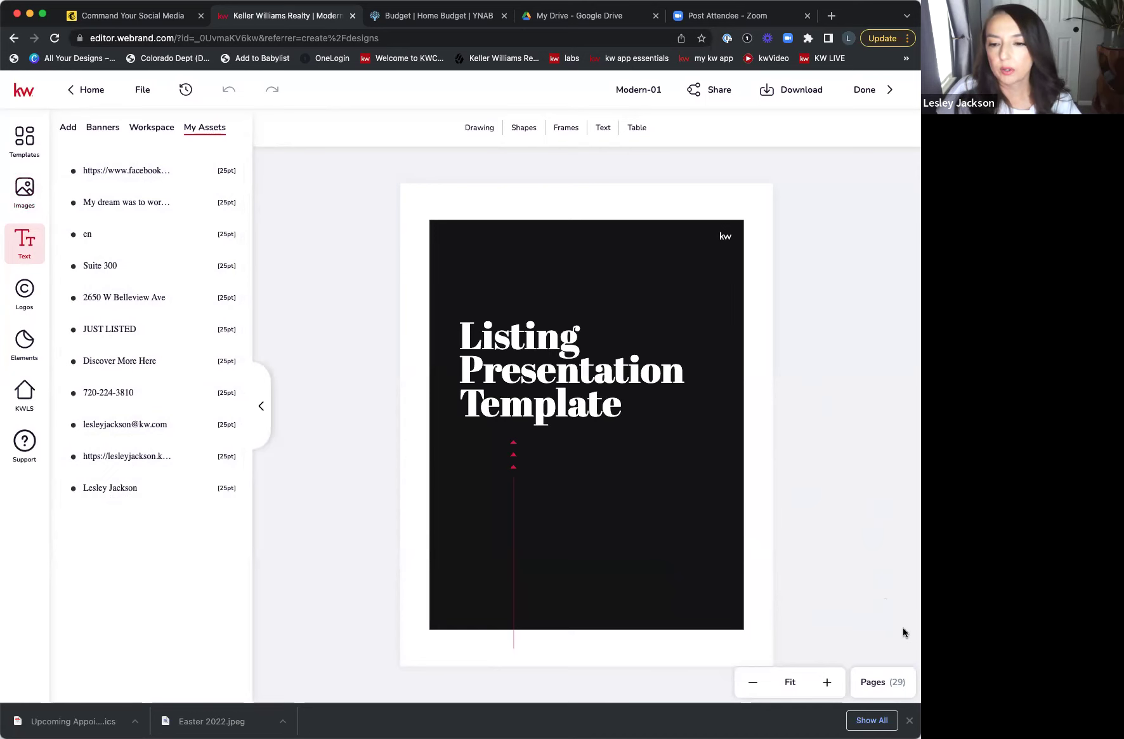
# - Show all 29 page thumbnails and jump to page 2, the Instructions page
pyautogui.click(890, 685)
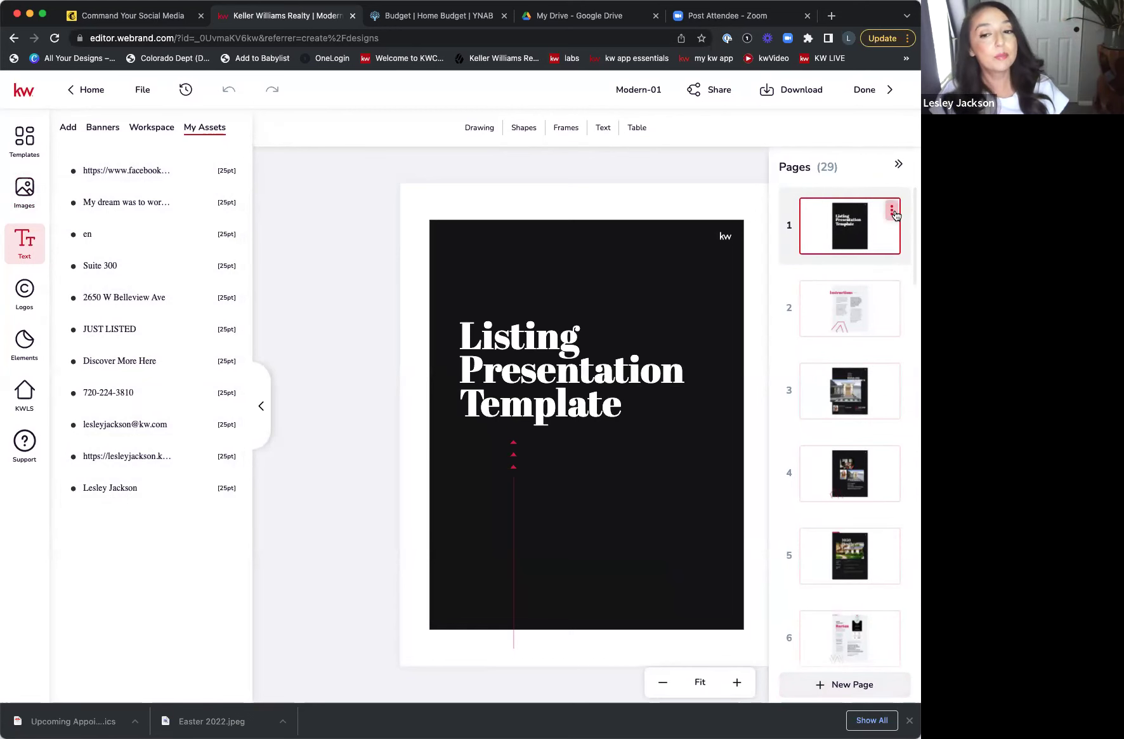
pyautogui.click(868, 327)
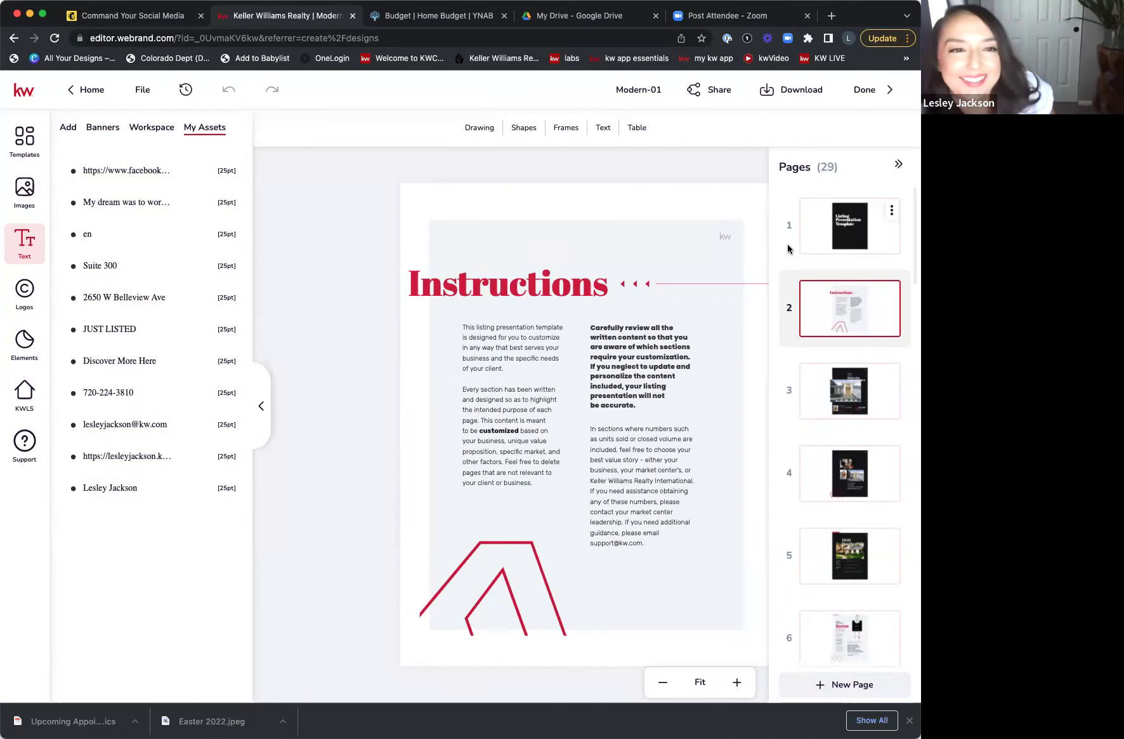
# - Select the page 3 thumbnail to open the house-photo cover page
pyautogui.click(869, 397)
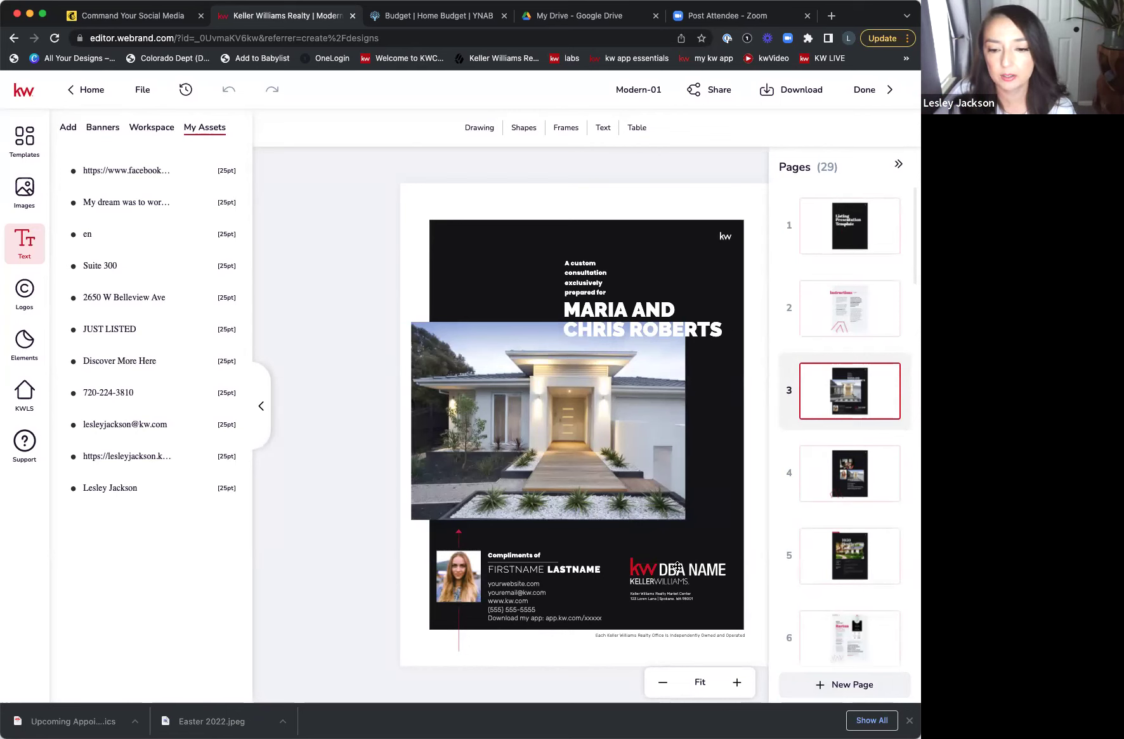
# - Select the cover's DBA NAME placeholder logo so the saved brand logos appear
pyautogui.moveTo(742, 555); pyautogui.dragTo(745, 554)
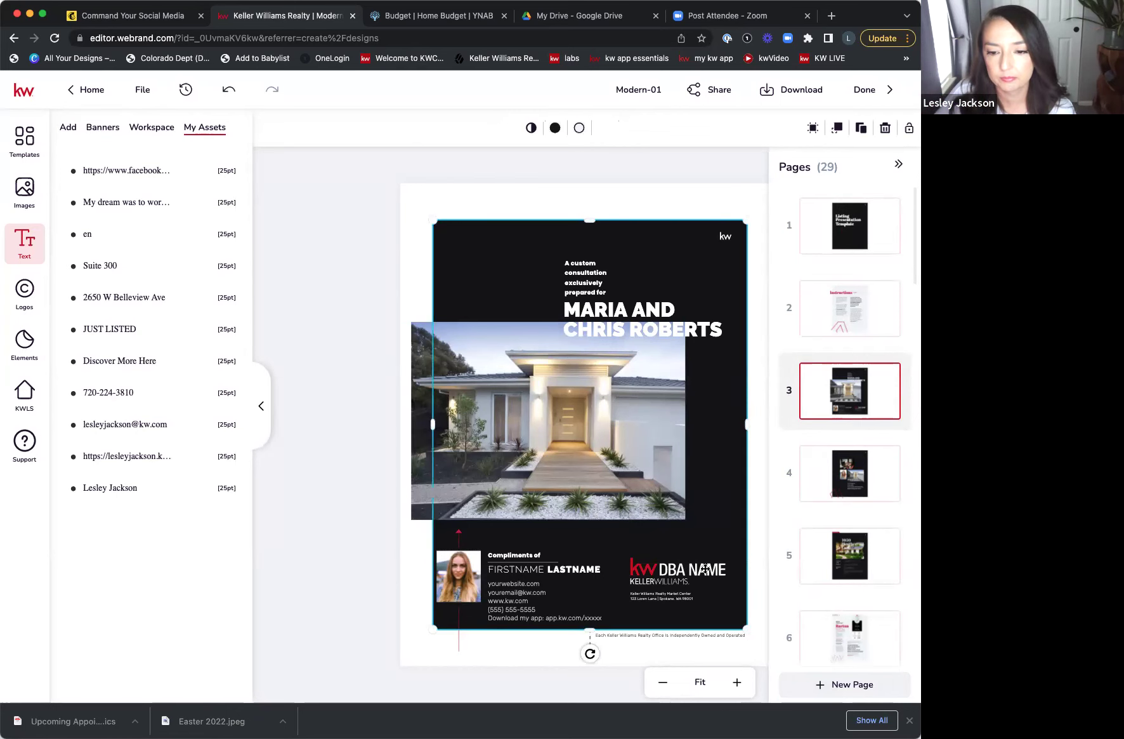
pyautogui.click(375, 533)
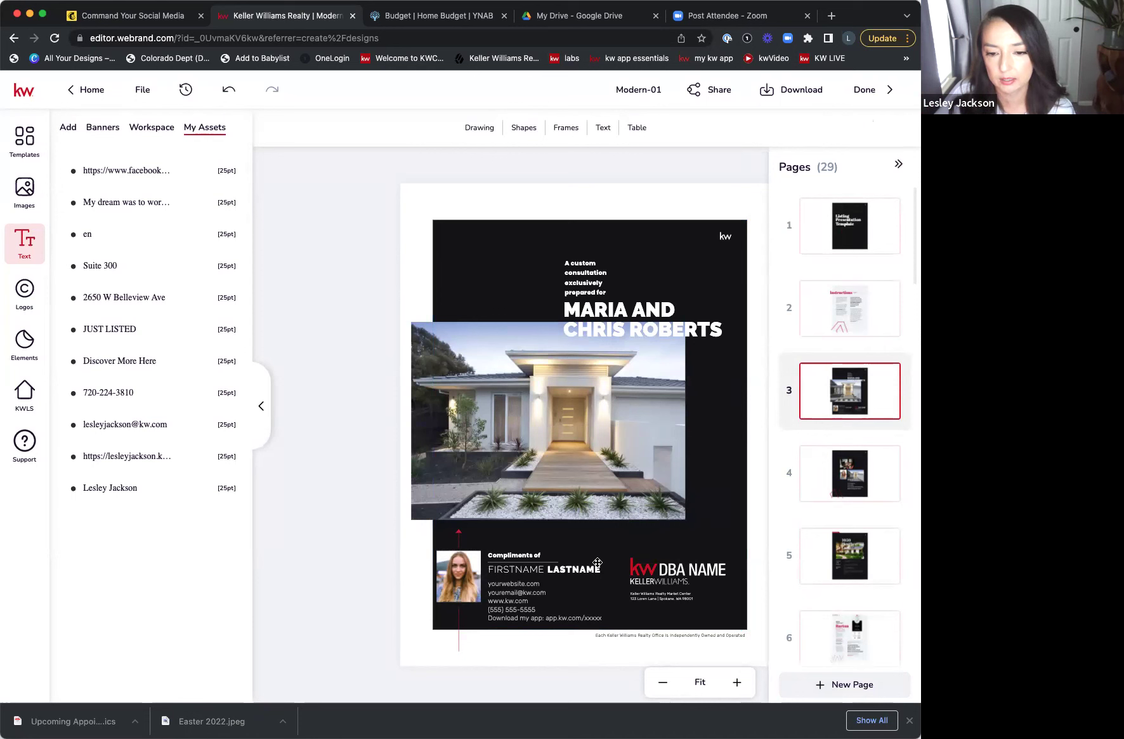
pyautogui.click(671, 573)
pyautogui.click(670, 574)
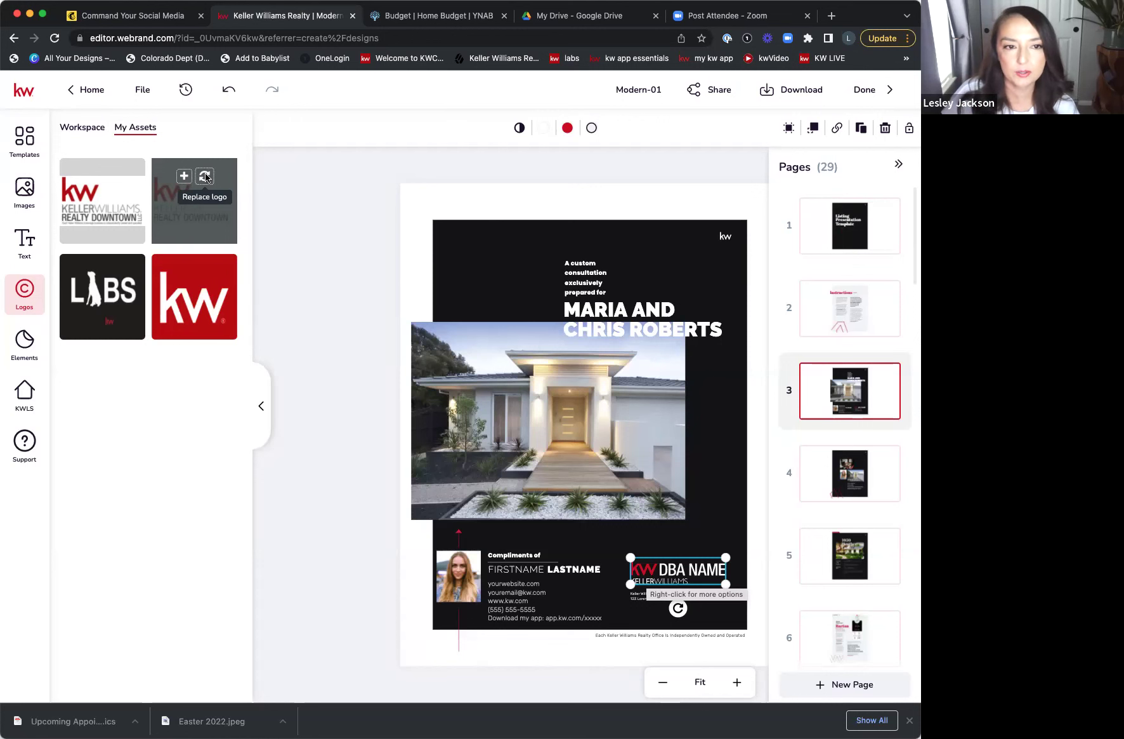
# - Replace the footer's placeholder logo with the Realty Downtown logo and shrink it to fit
pyautogui.click(205, 176)
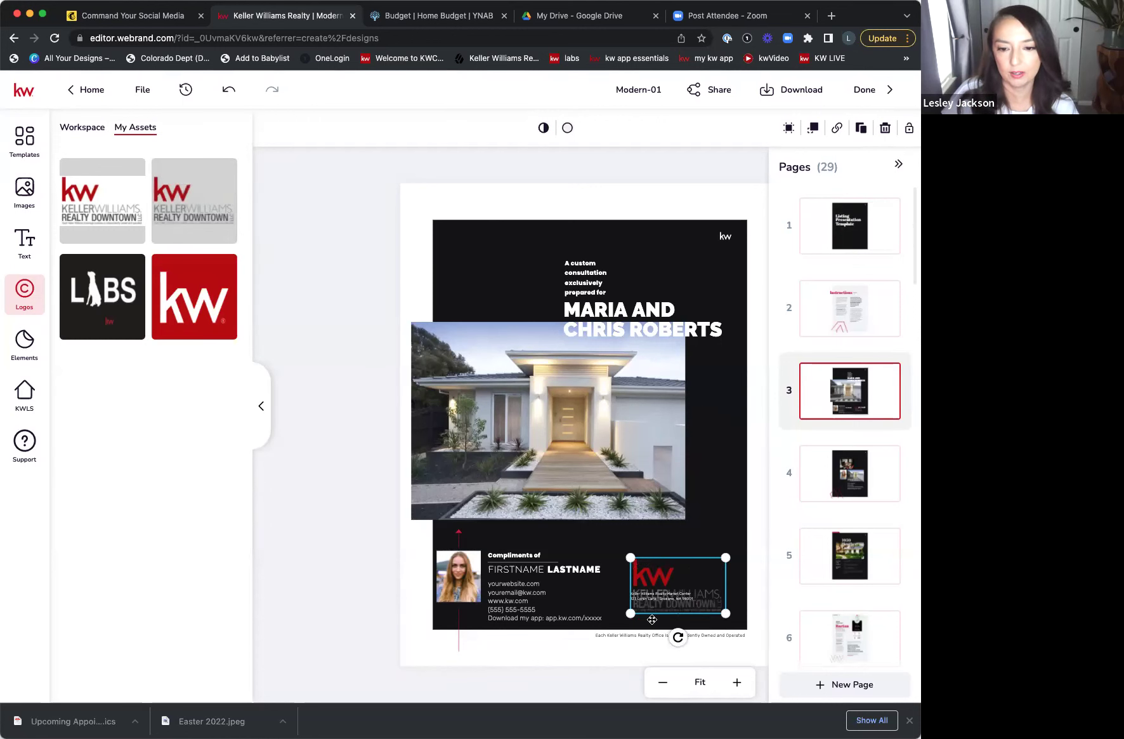
pyautogui.moveTo(630, 613); pyautogui.dragTo(651, 576)
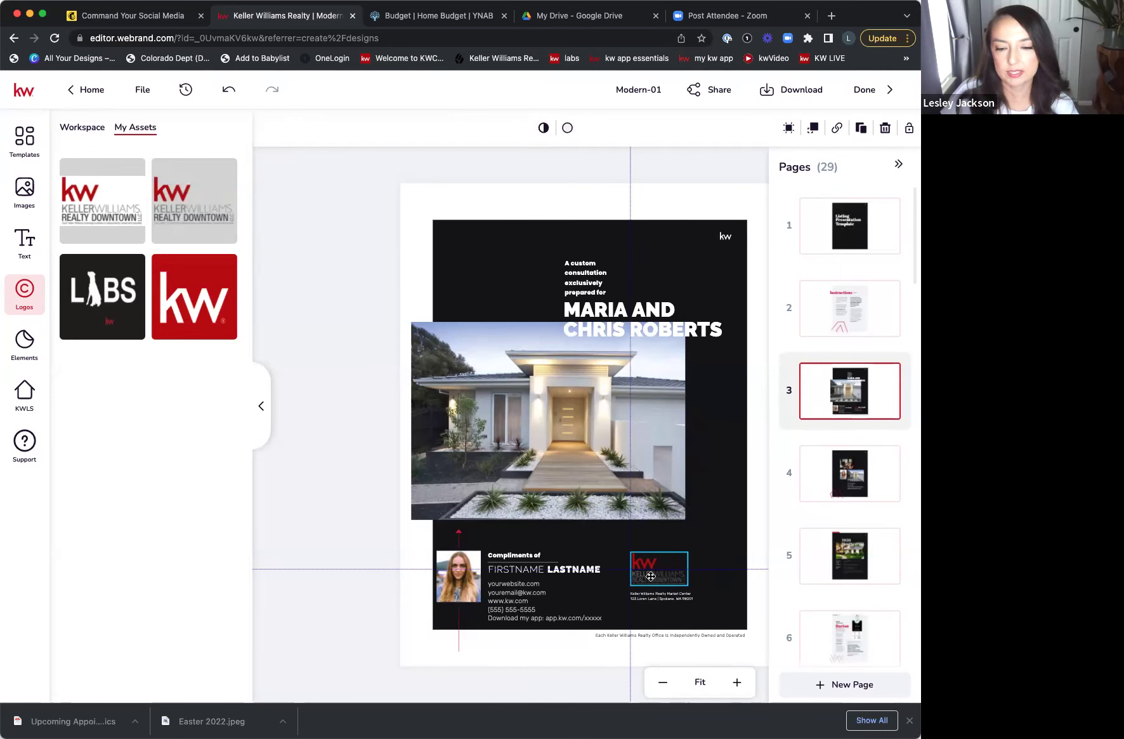
pyautogui.click(693, 531)
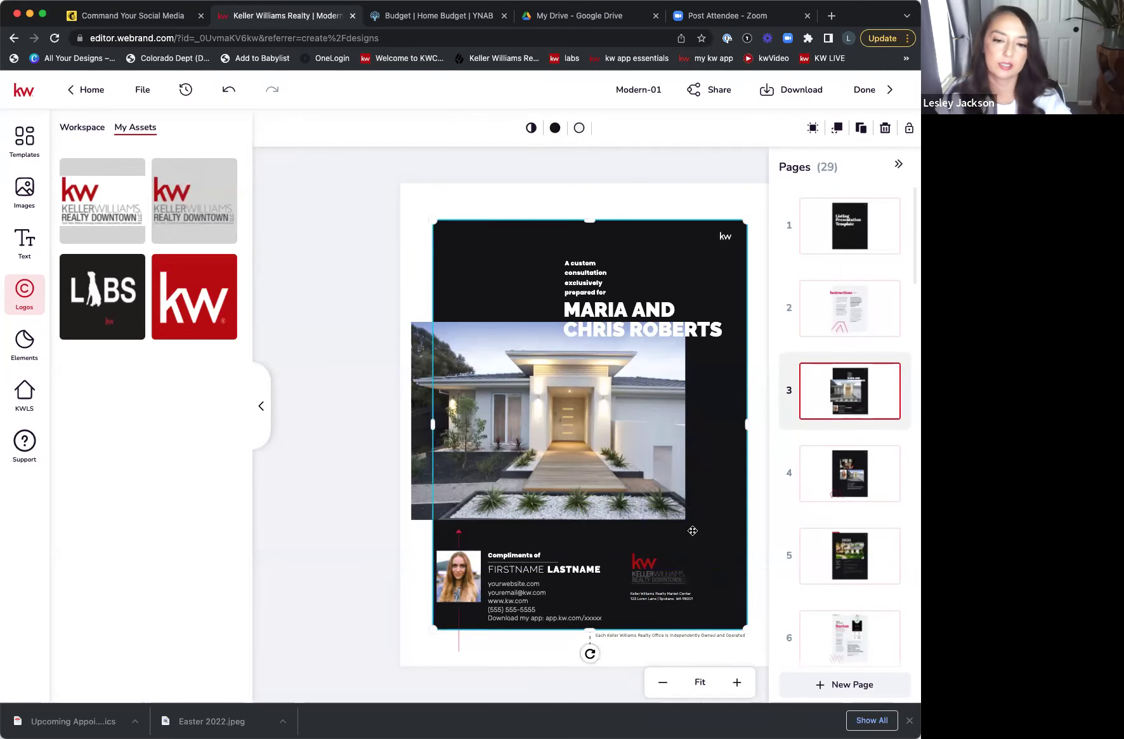
# - Replace FIRSTNAME with the agent's saved name from My Assets and delete the LASTNAME placeholder
pyautogui.click(561, 570)
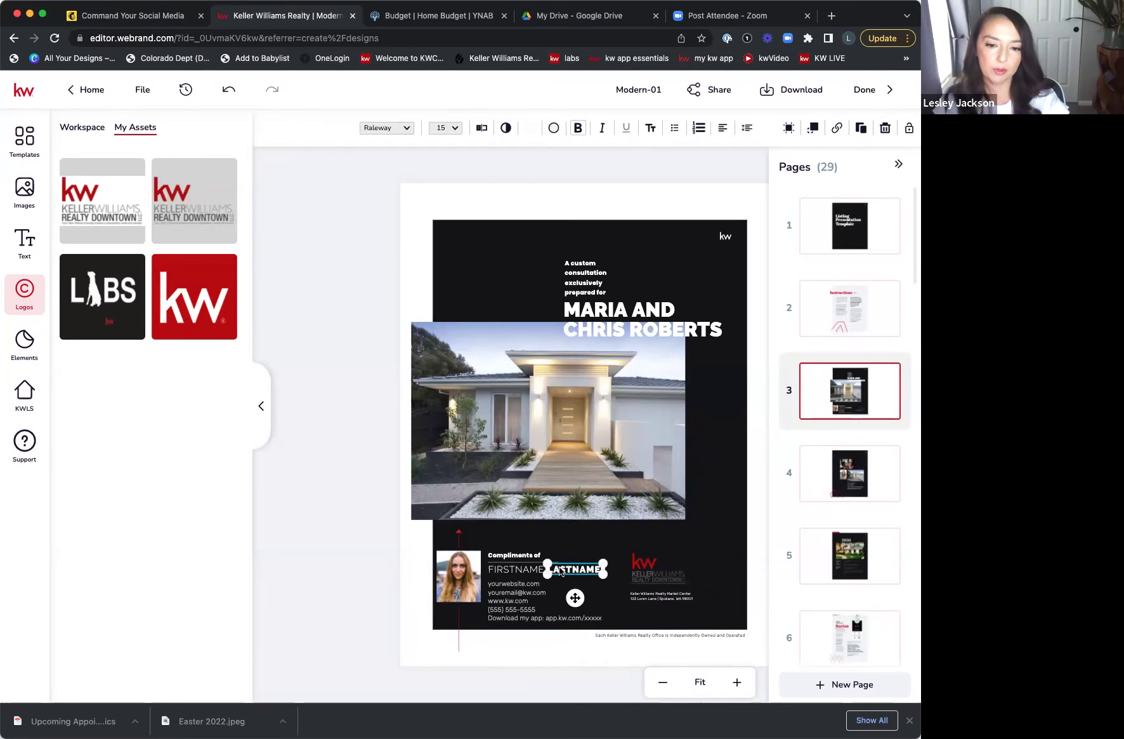
pyautogui.click(523, 568)
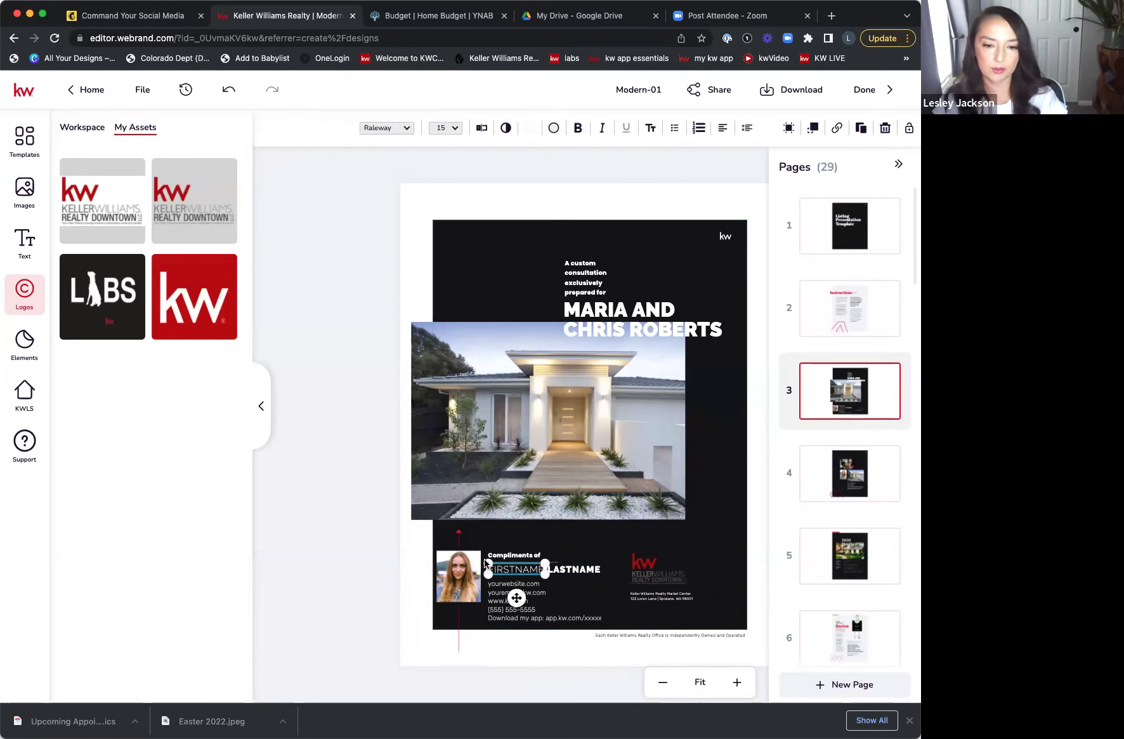
pyautogui.click(35, 252)
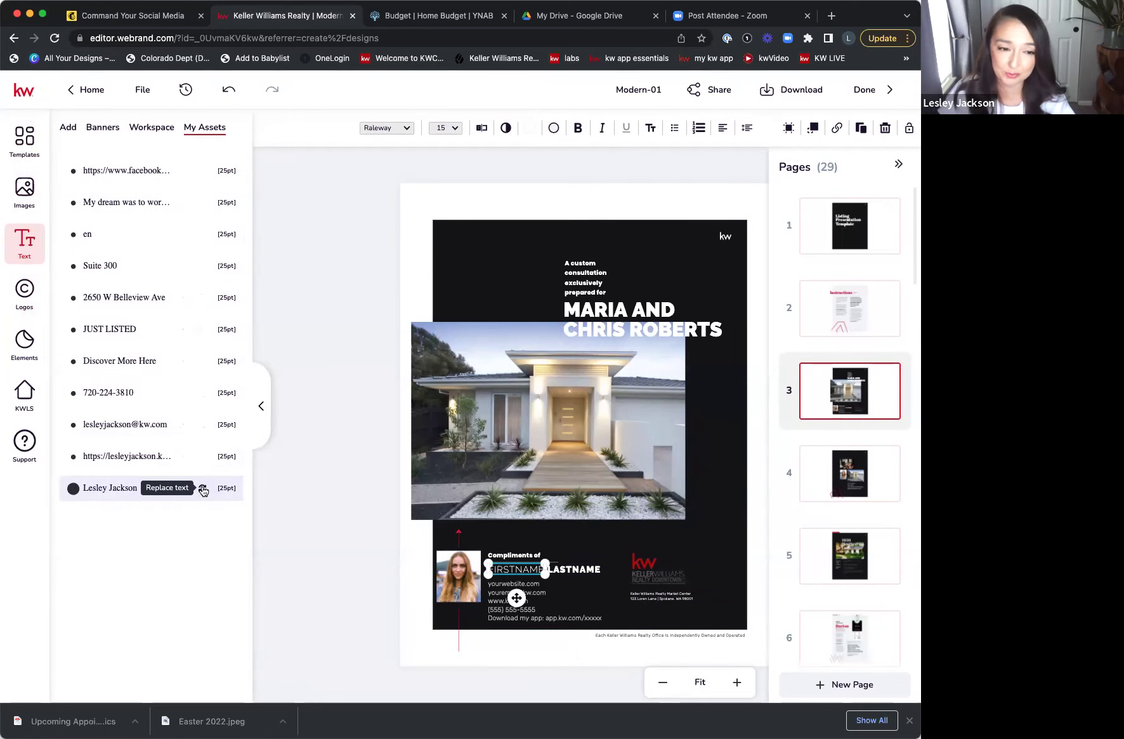
pyautogui.click(203, 489)
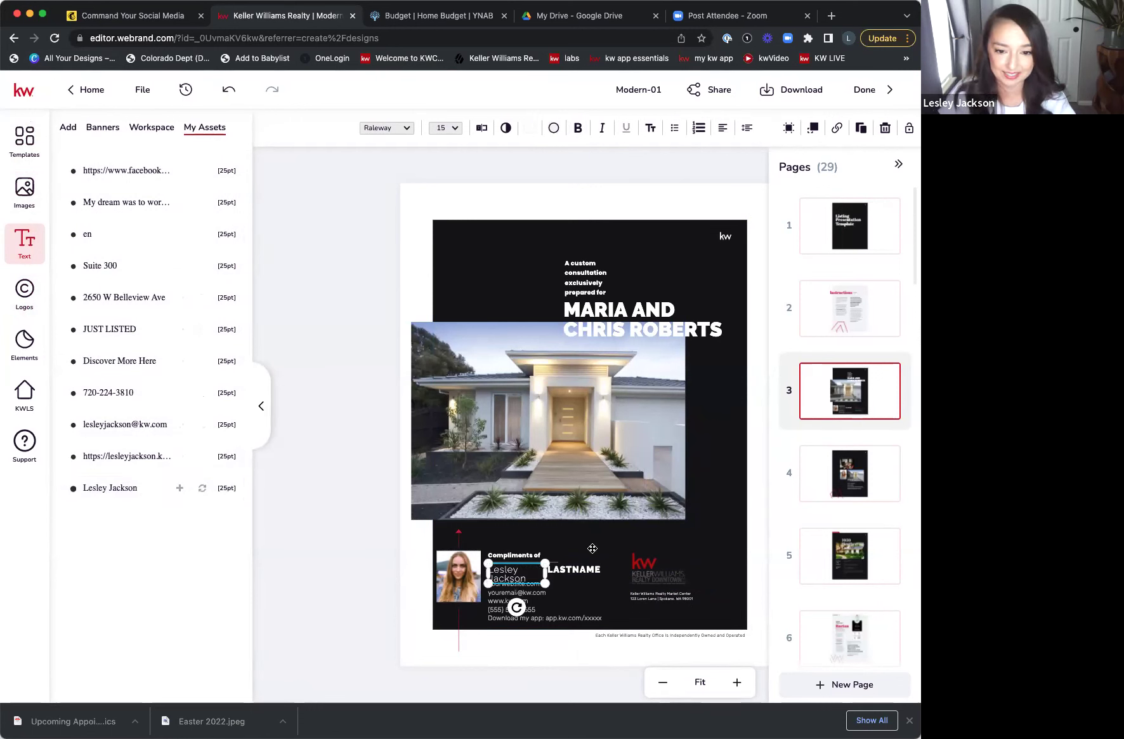
pyautogui.click(579, 570)
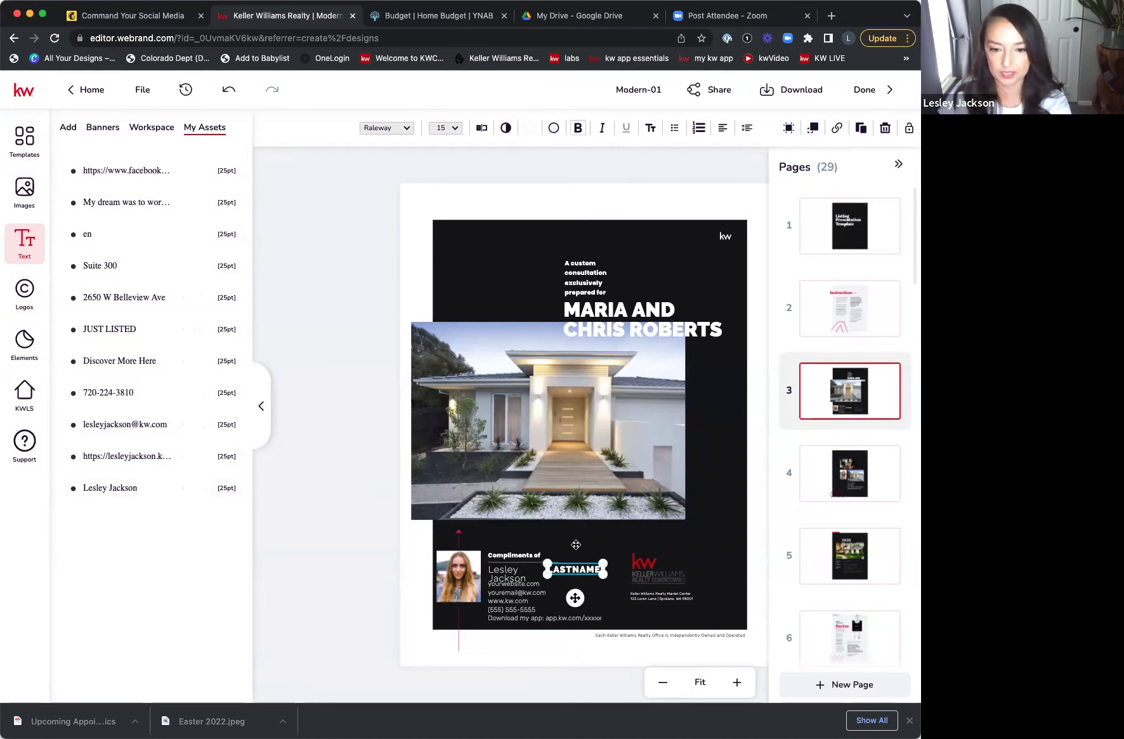
pyautogui.press('Delete')
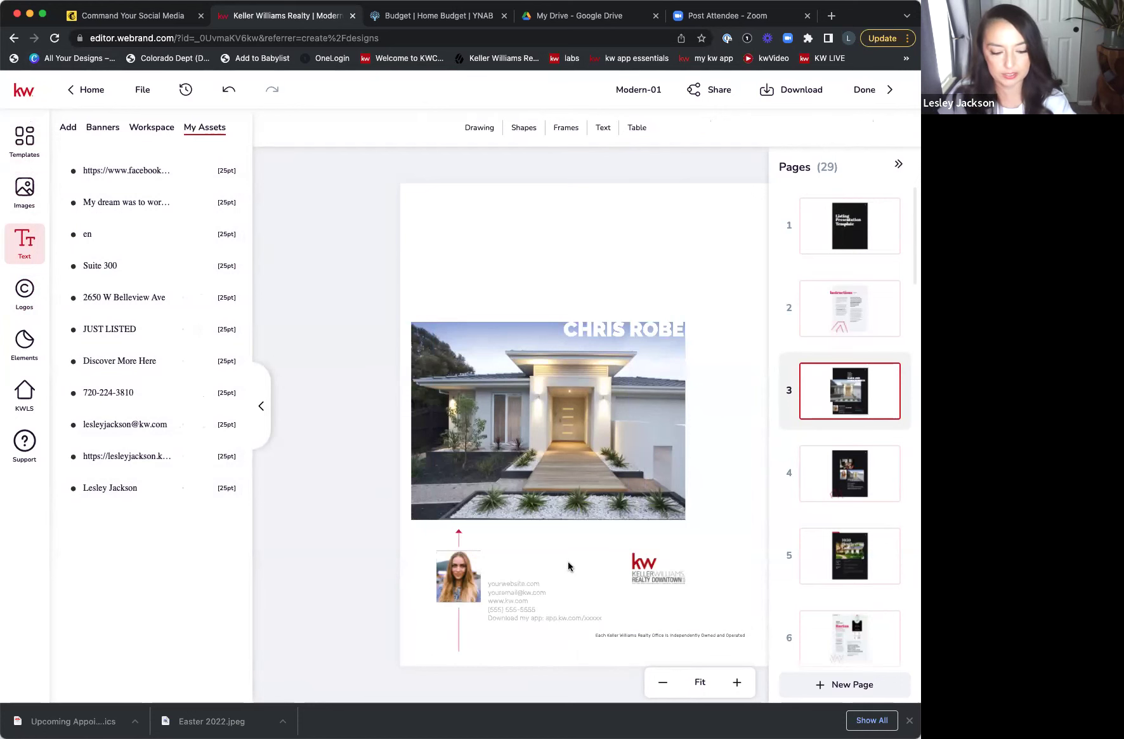
# - Restore the deleted page background, widen the agent's name to one line, and go to page 4
pyautogui.hotkey('ctrl', 'z')
pyautogui.click(567, 572)
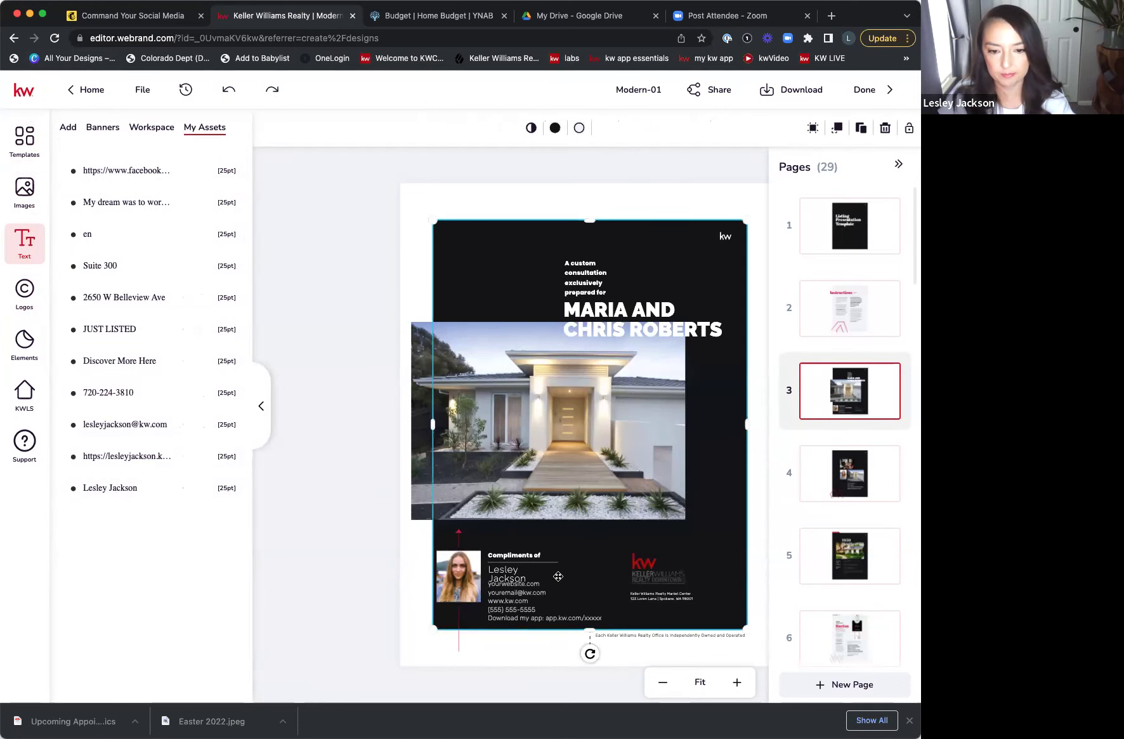
pyautogui.click(517, 585)
pyautogui.moveTo(541, 574); pyautogui.dragTo(588, 575)
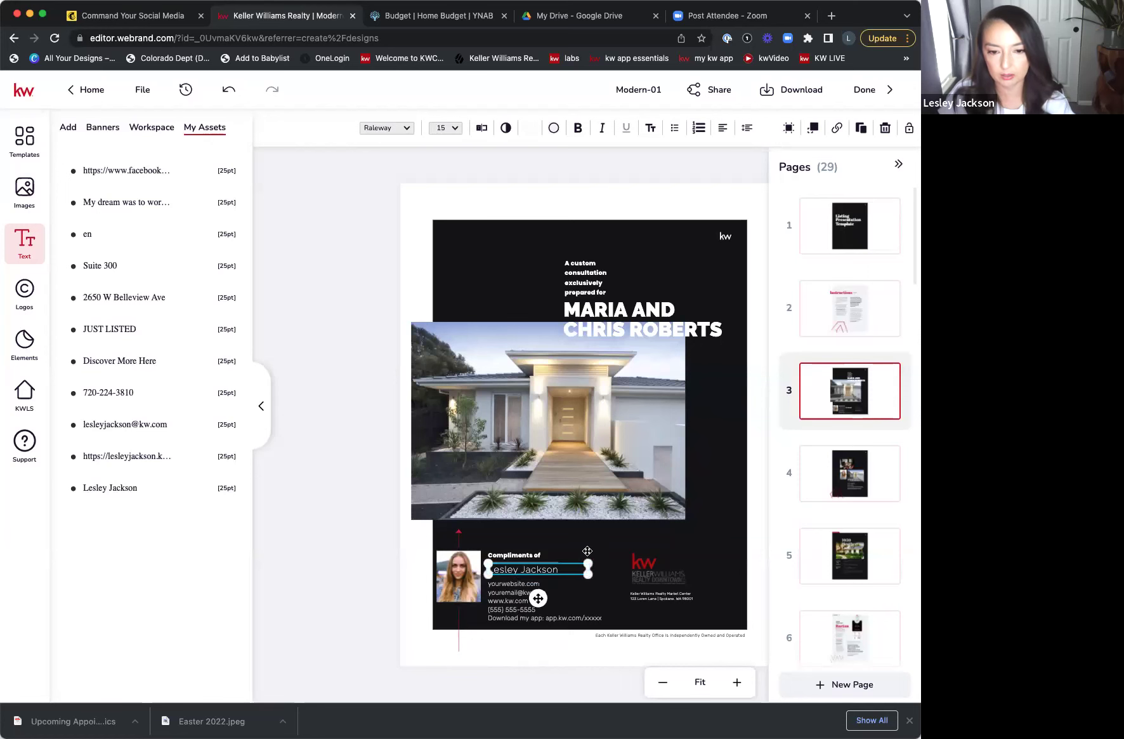
pyautogui.click(582, 579)
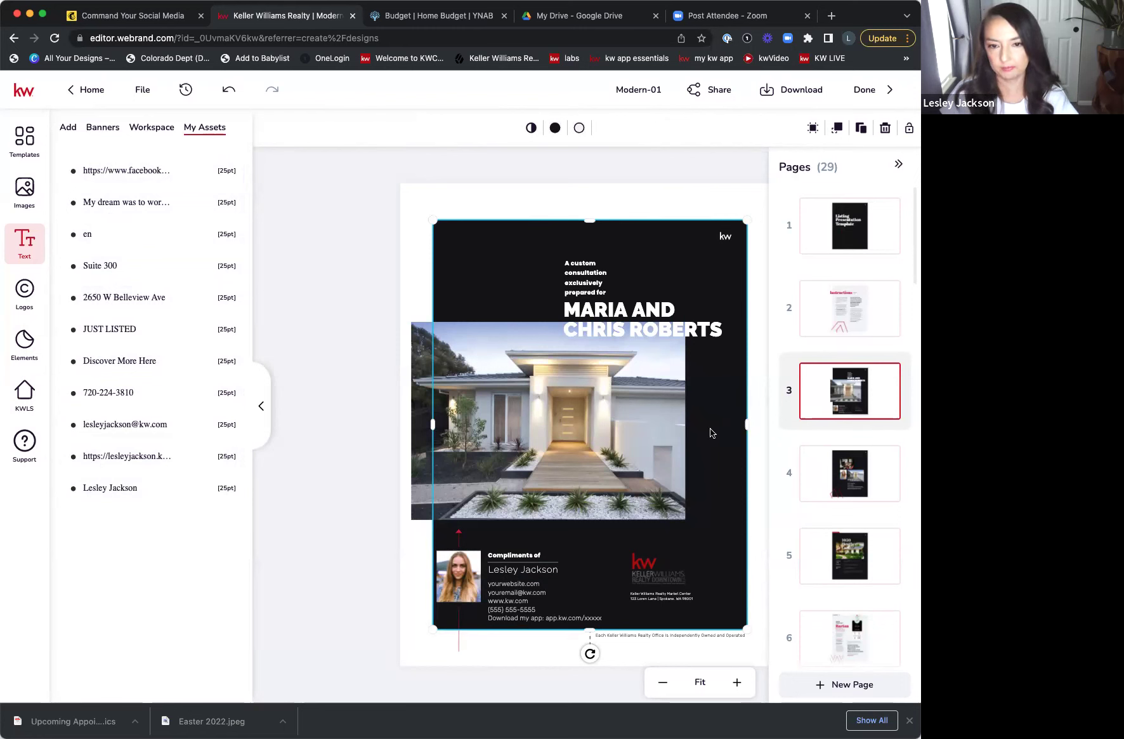
pyautogui.click(828, 495)
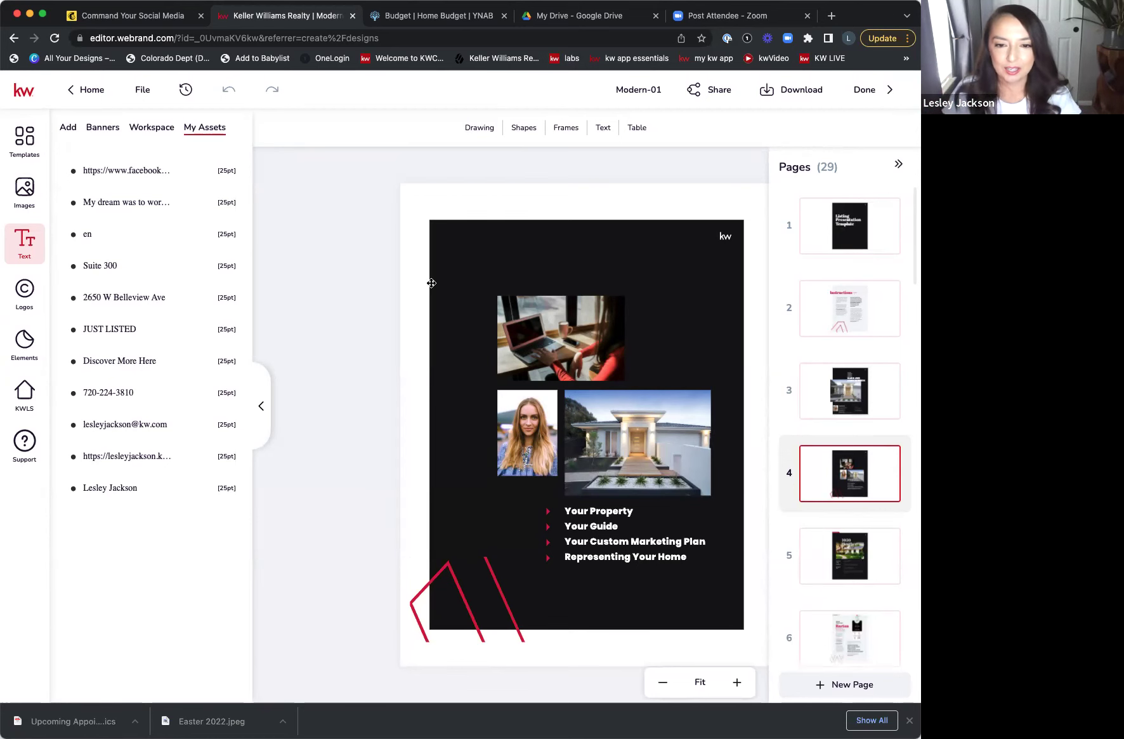
# - Add the agent's saved headshot to page 4 over the placeholder portrait
pyautogui.click(538, 437)
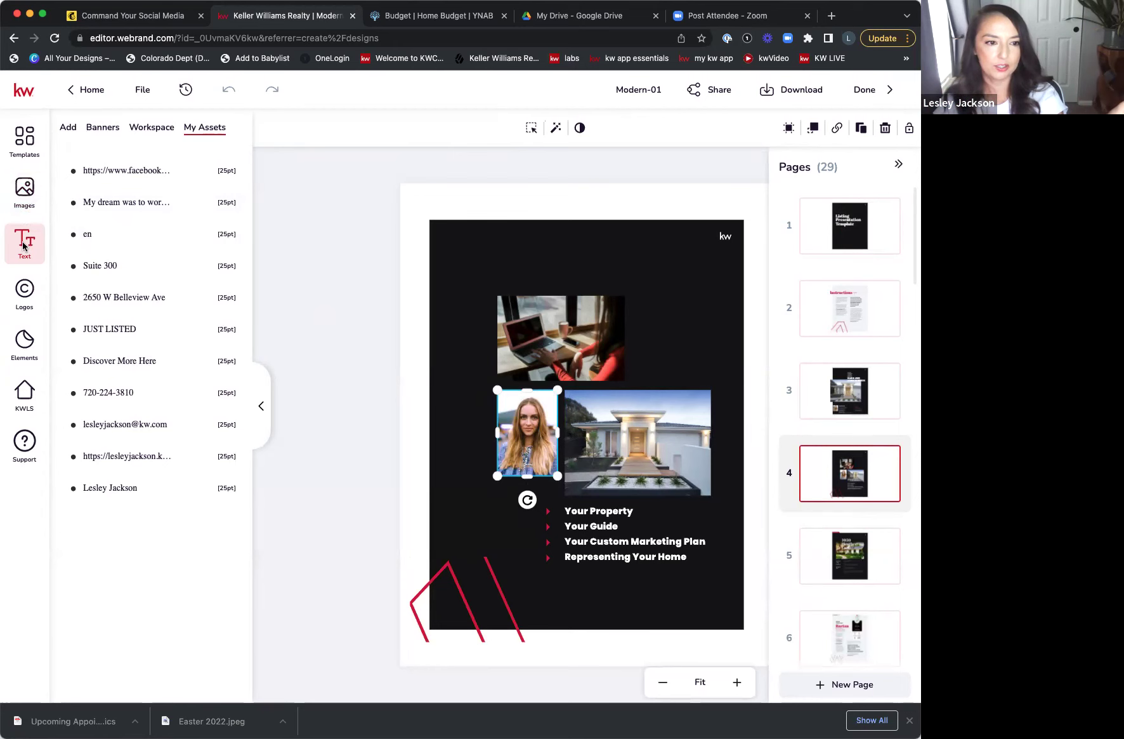
pyautogui.click(24, 188)
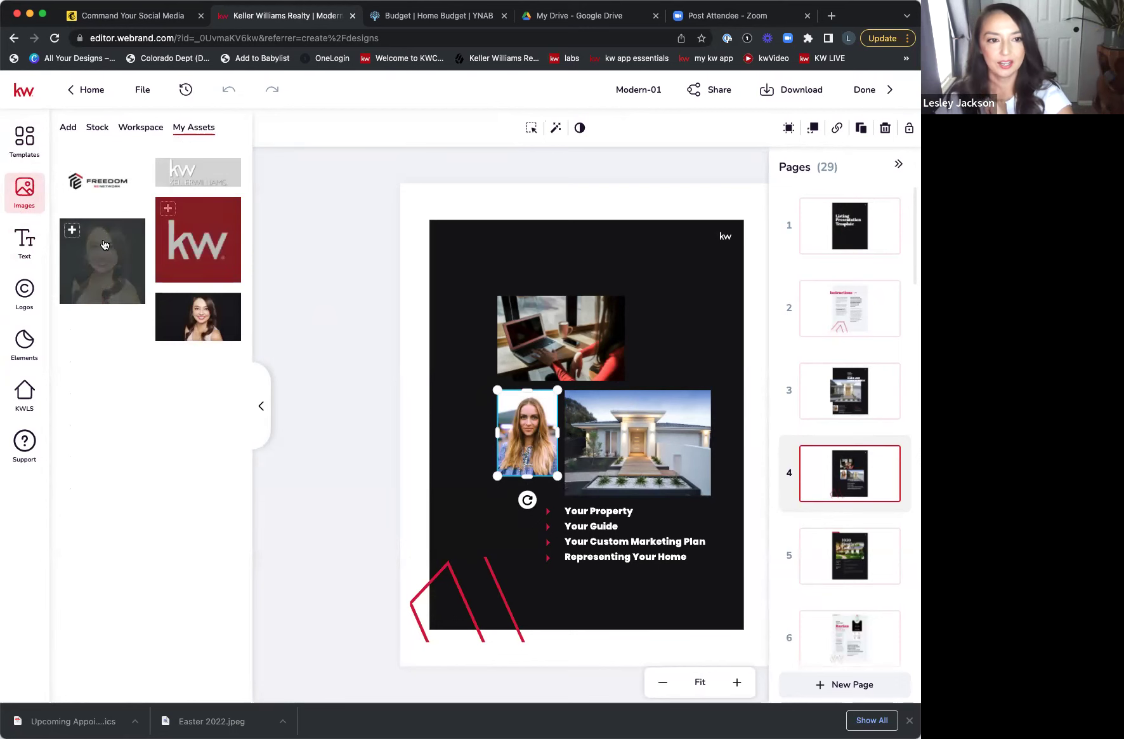
pyautogui.moveTo(203, 319)
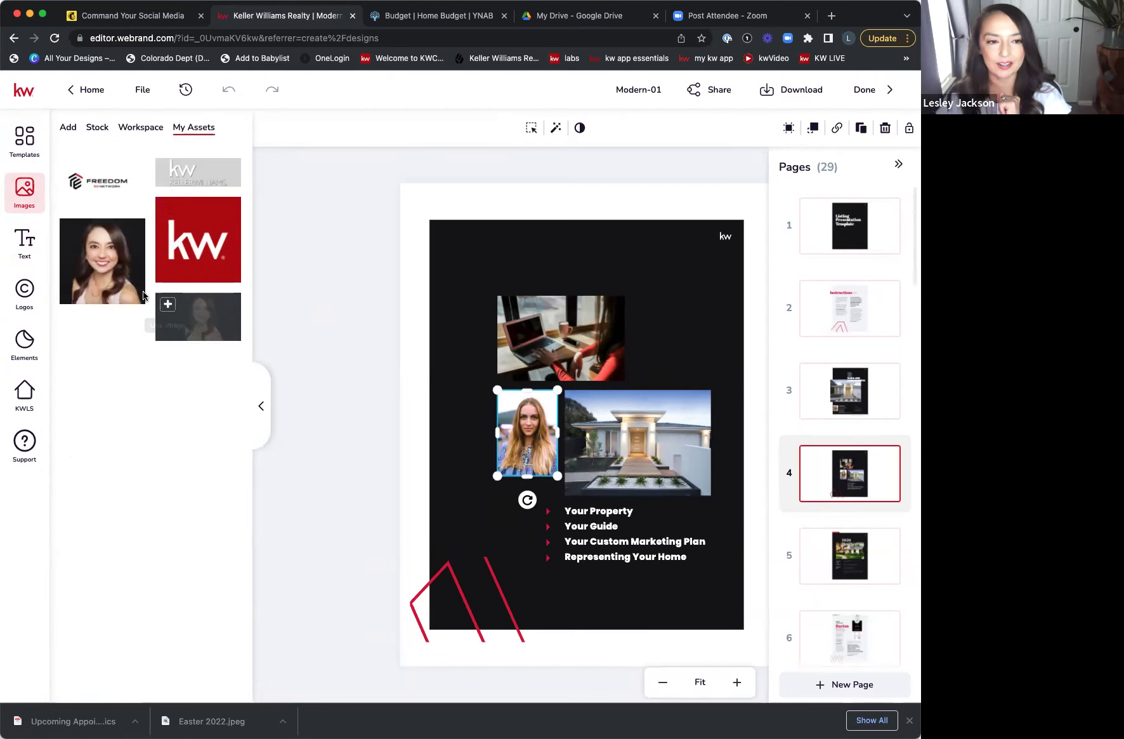
pyautogui.moveTo(111, 294)
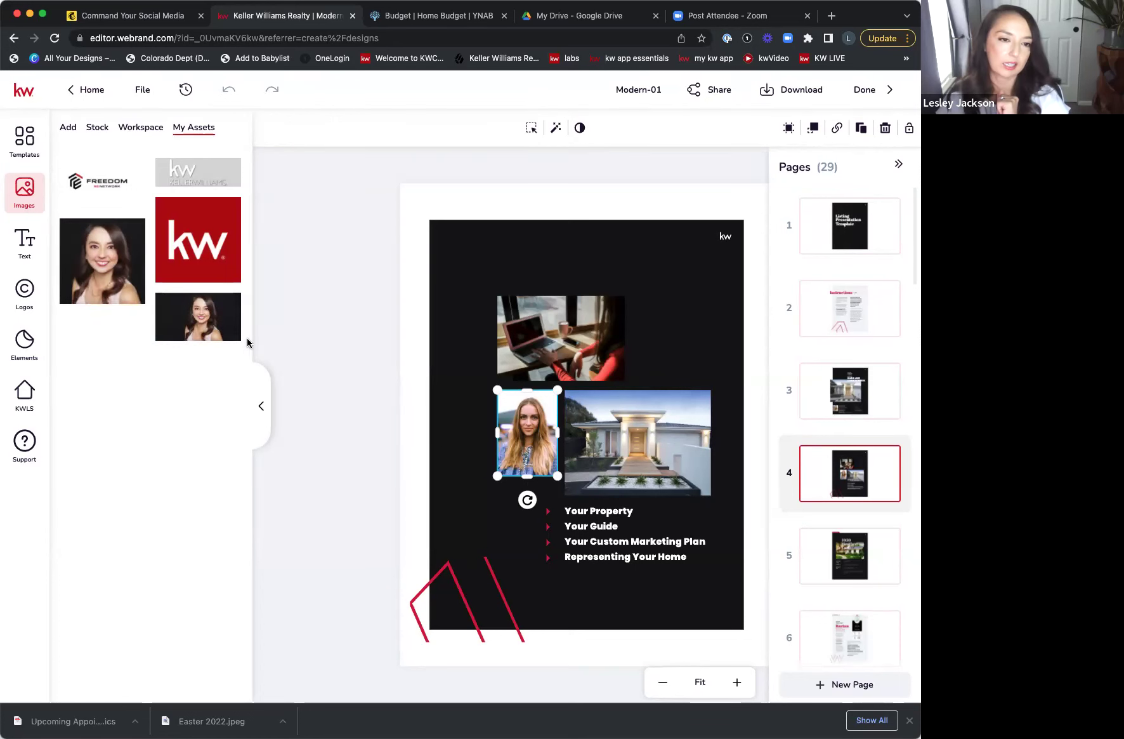
pyautogui.moveTo(118, 254)
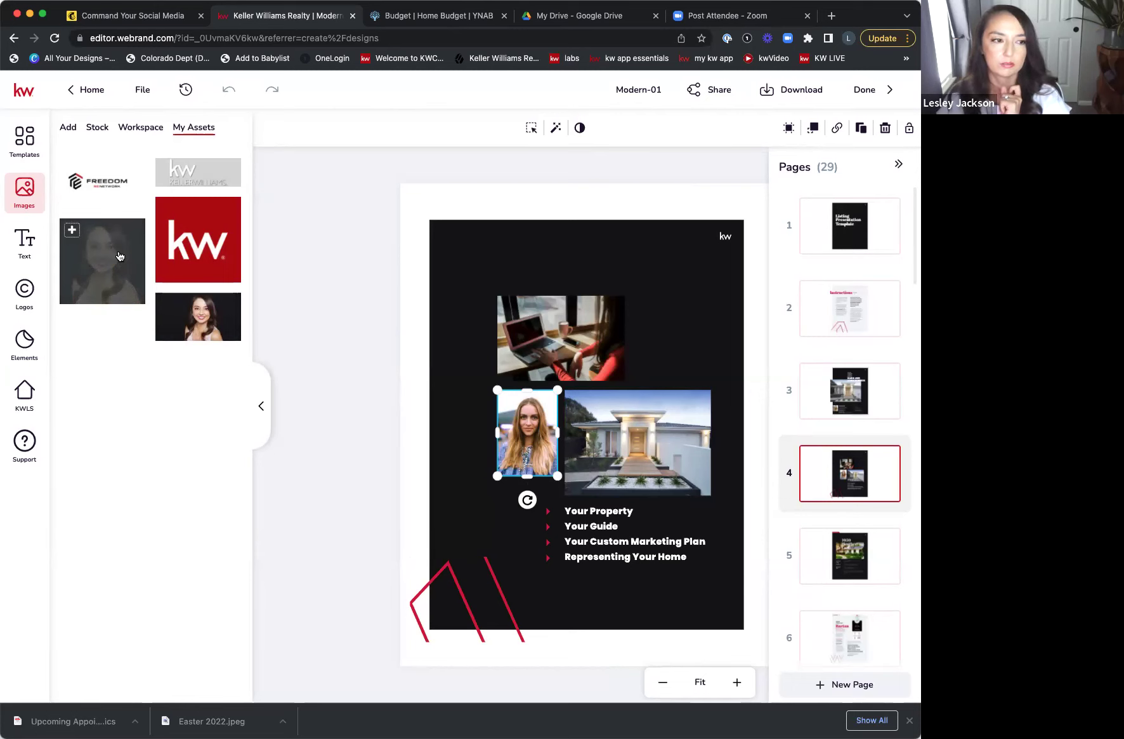
pyautogui.moveTo(119, 256); pyautogui.dragTo(530, 394)
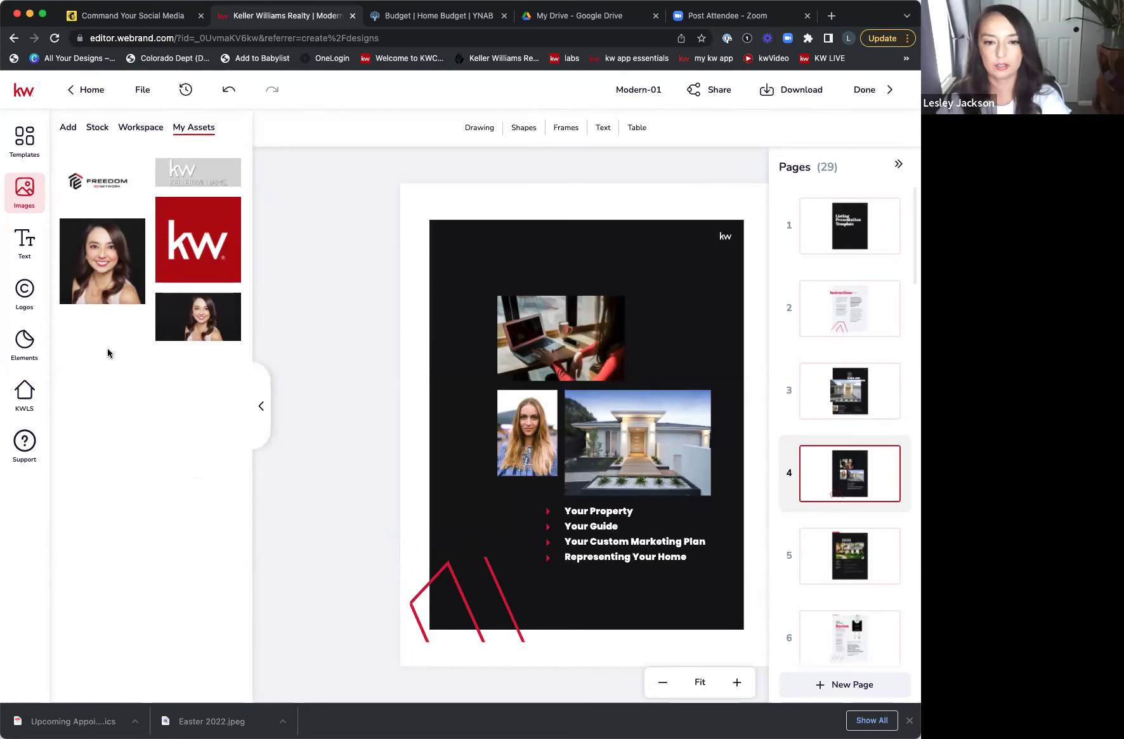
pyautogui.click(102, 263)
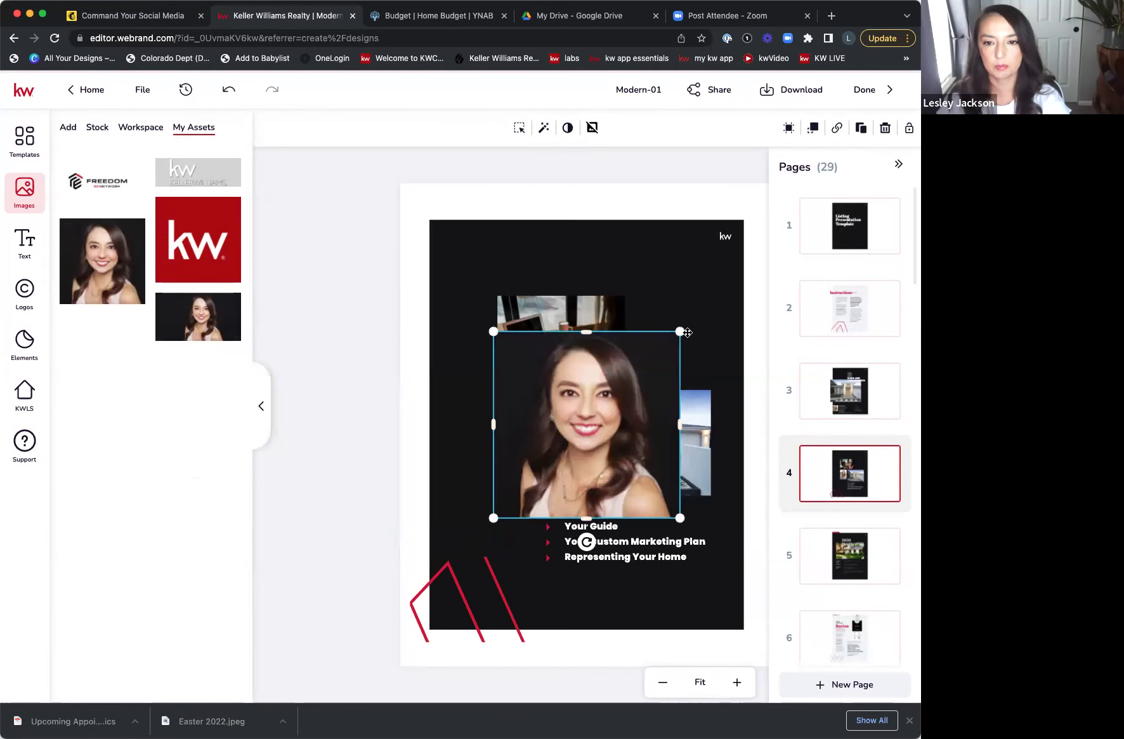
# - Shrink the headshot and fit it into the portrait frame
pyautogui.moveTo(680, 331); pyautogui.dragTo(563, 448)
pyautogui.moveTo(528, 448); pyautogui.dragTo(532, 403)
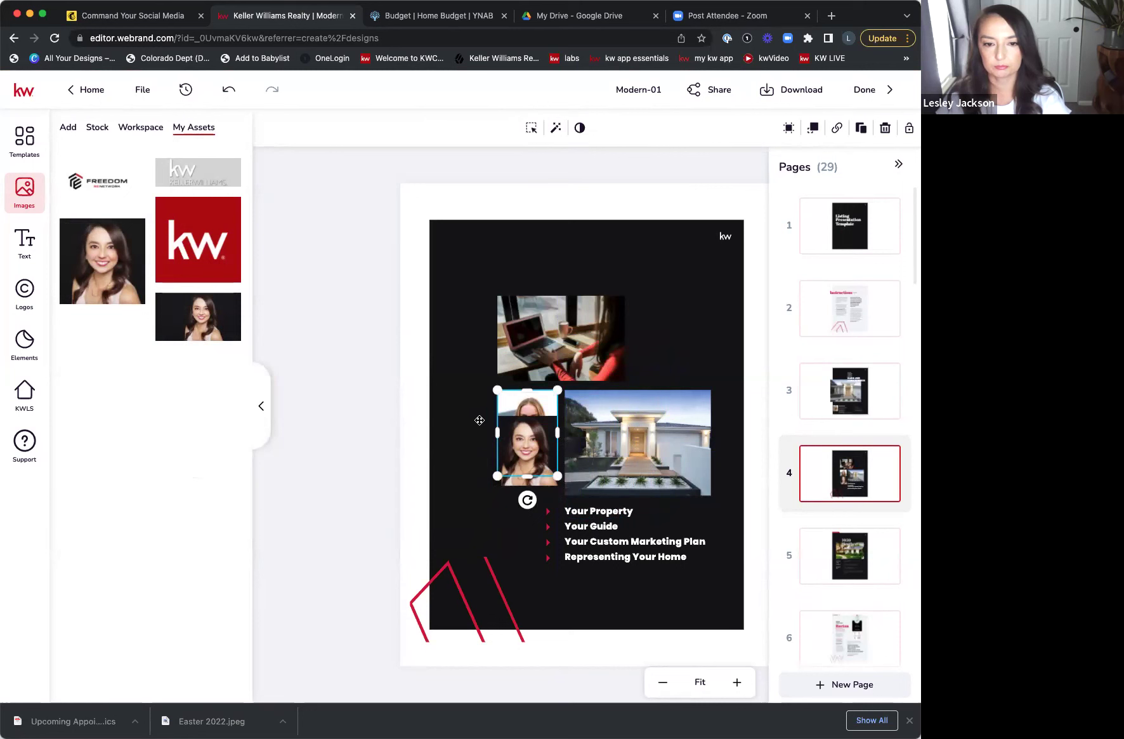
pyautogui.moveTo(512, 420); pyautogui.dragTo(528, 447)
pyautogui.click(527, 446)
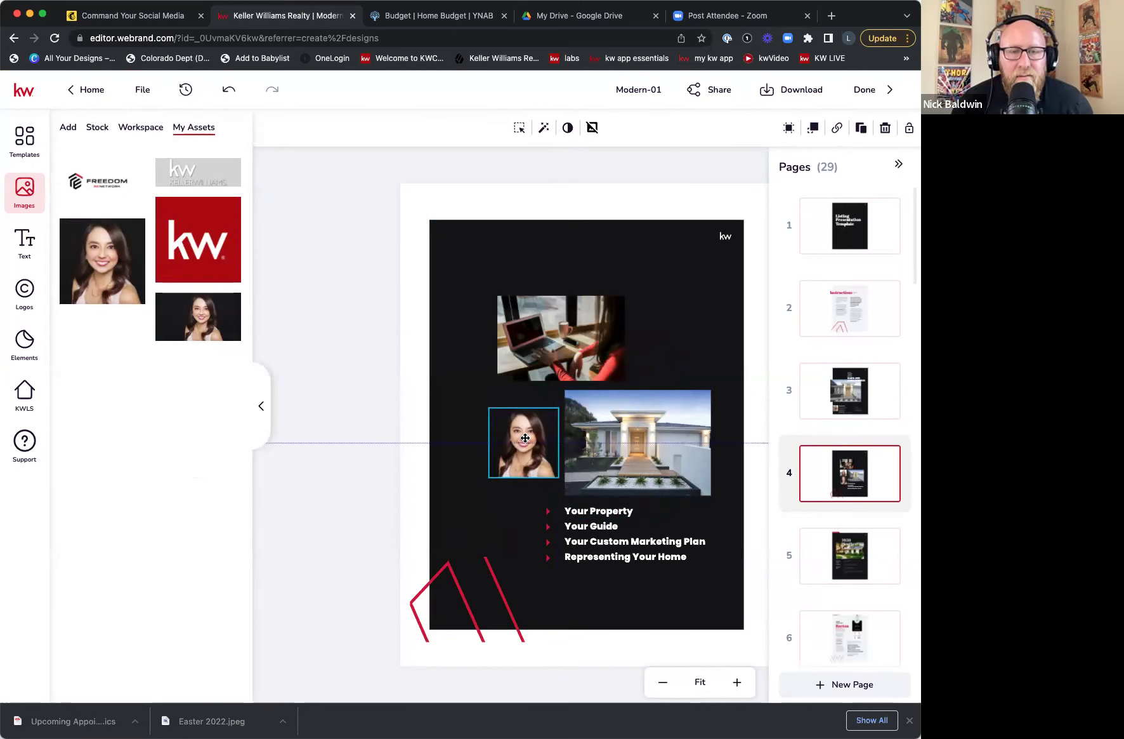
pyautogui.click(742, 328)
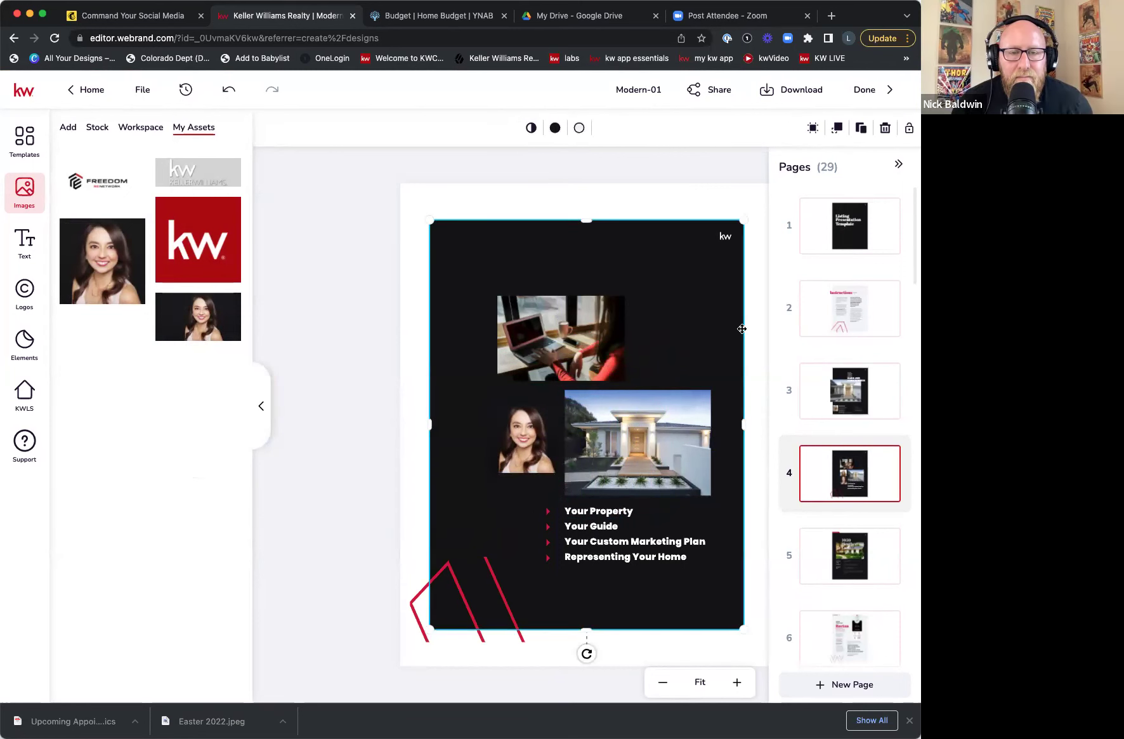
# - Enlarge the headshot beside the house photo, then go to page 5
pyautogui.click(515, 438)
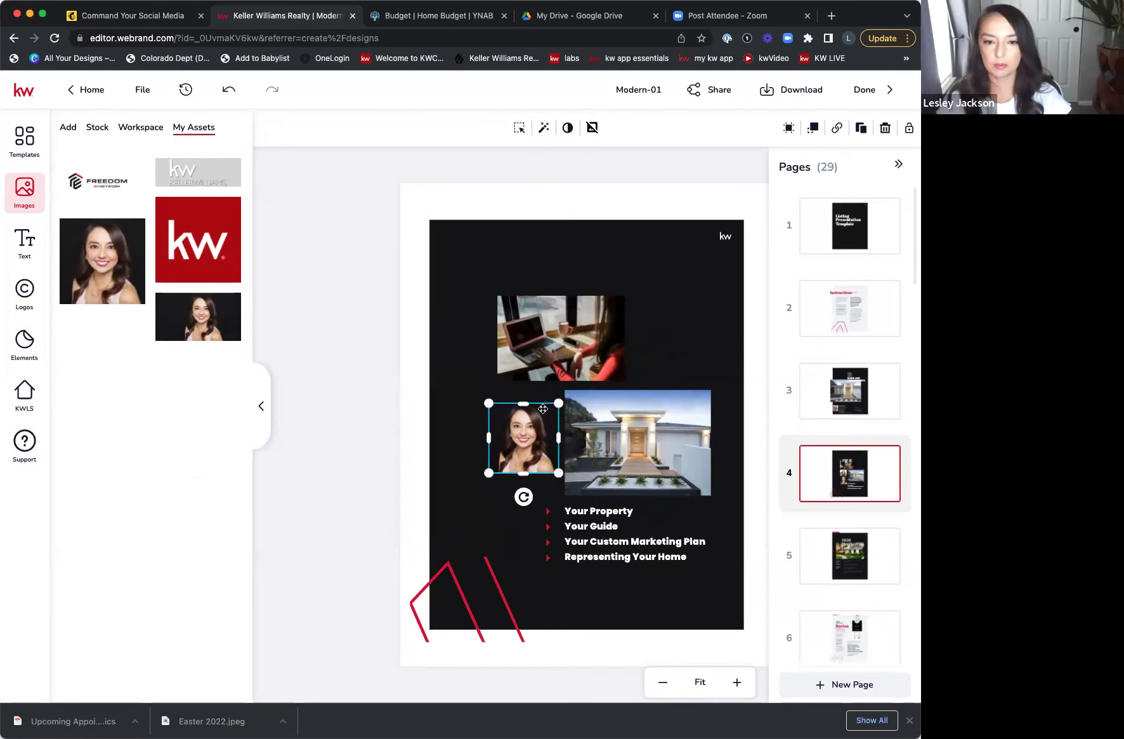
pyautogui.moveTo(559, 403); pyautogui.dragTo(527, 434)
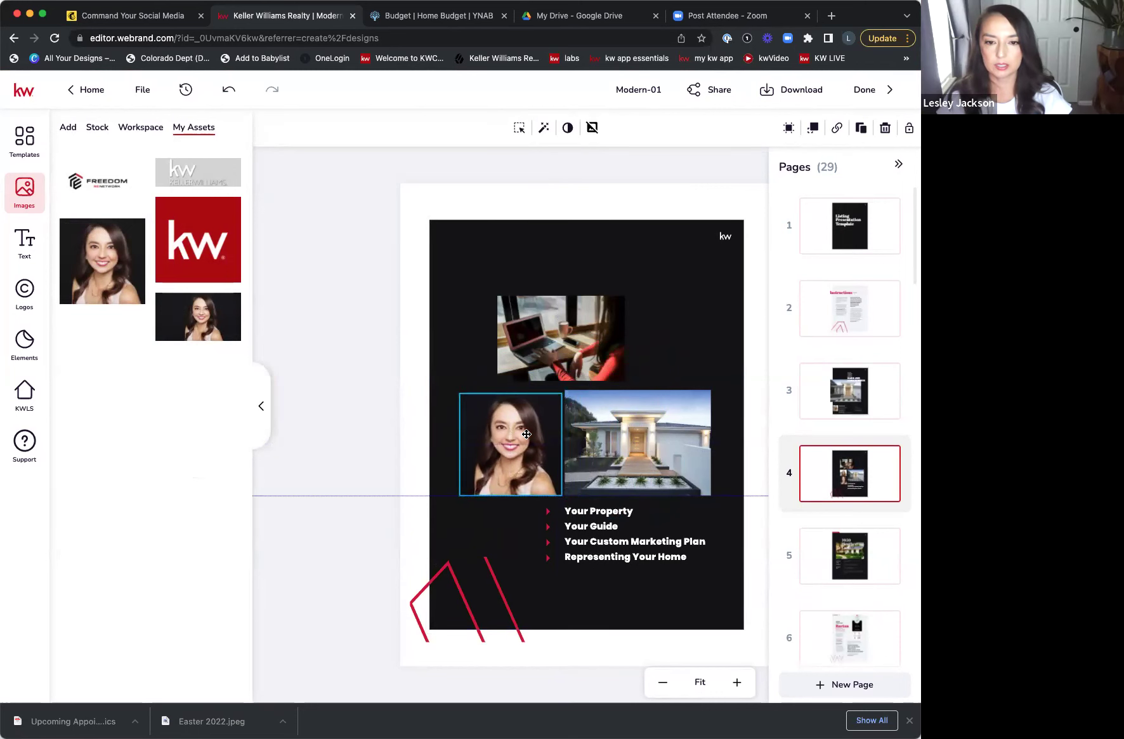
pyautogui.click(683, 284)
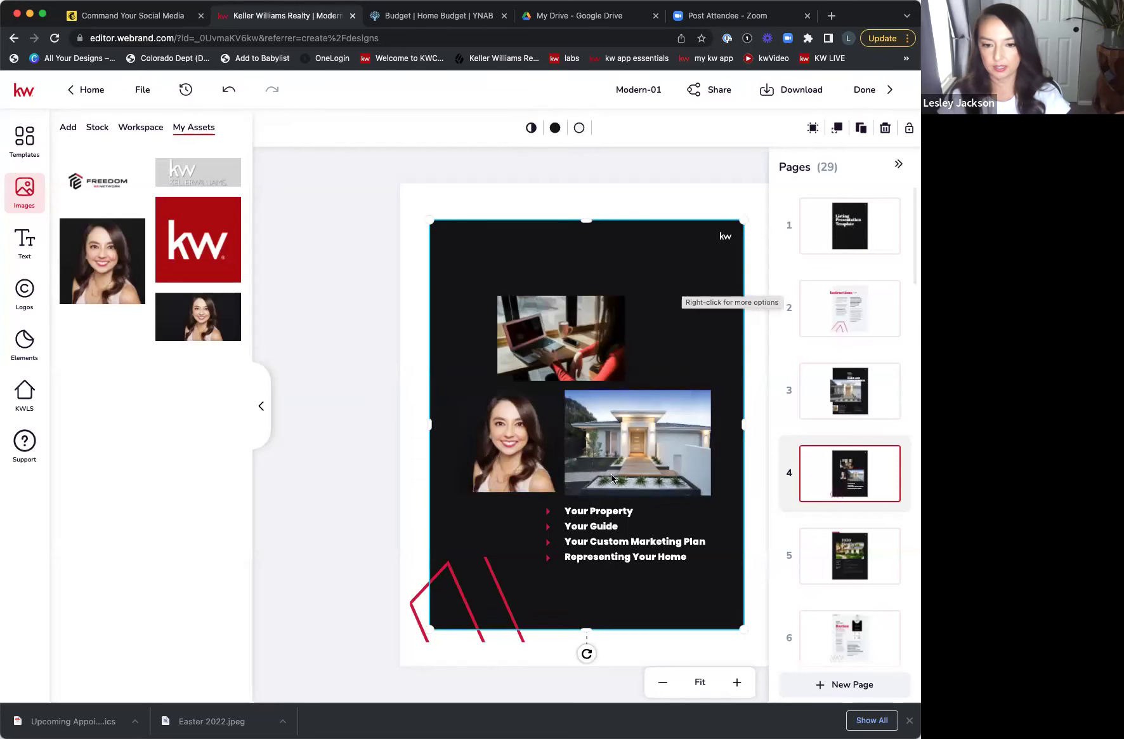
pyautogui.click(826, 562)
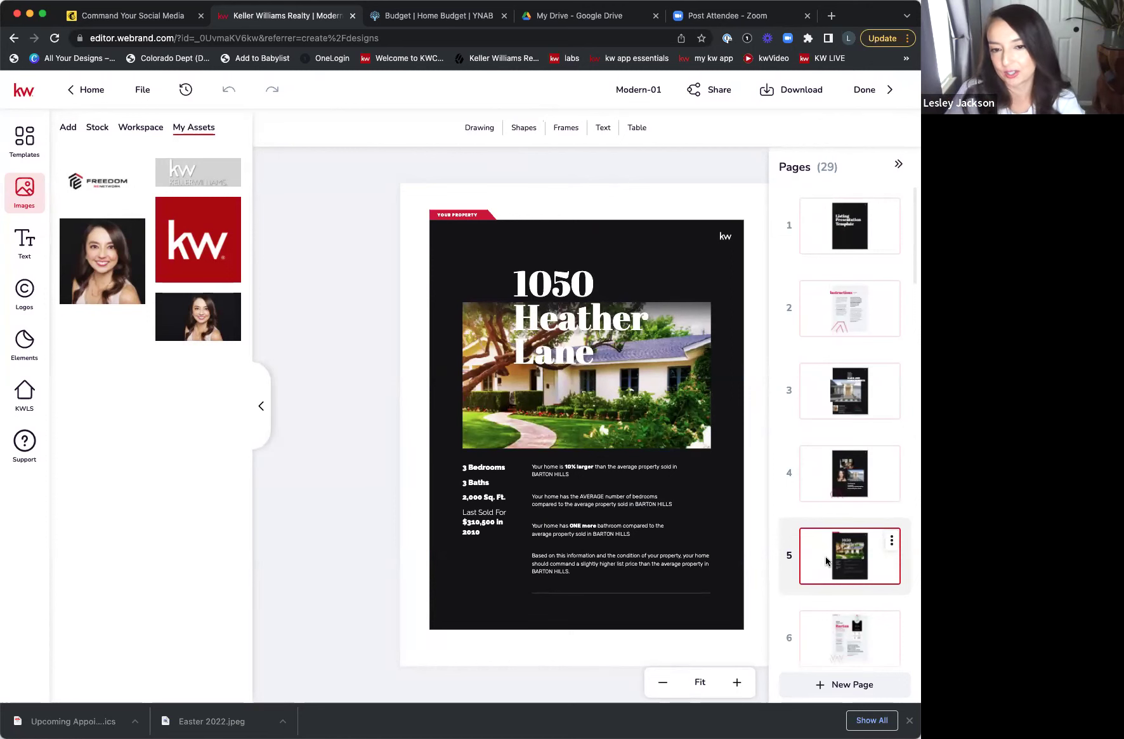
# - Select page 5's house photo and show the Images panel's upload sources and imported images
pyautogui.click(532, 424)
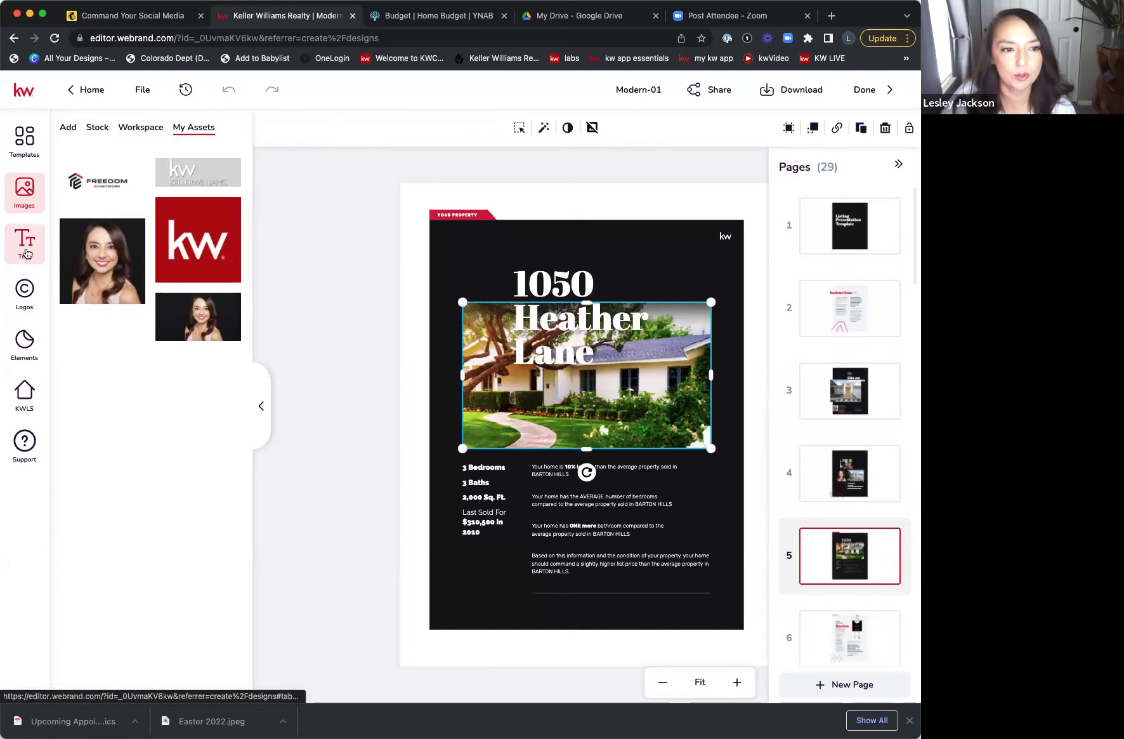
pyautogui.click(68, 129)
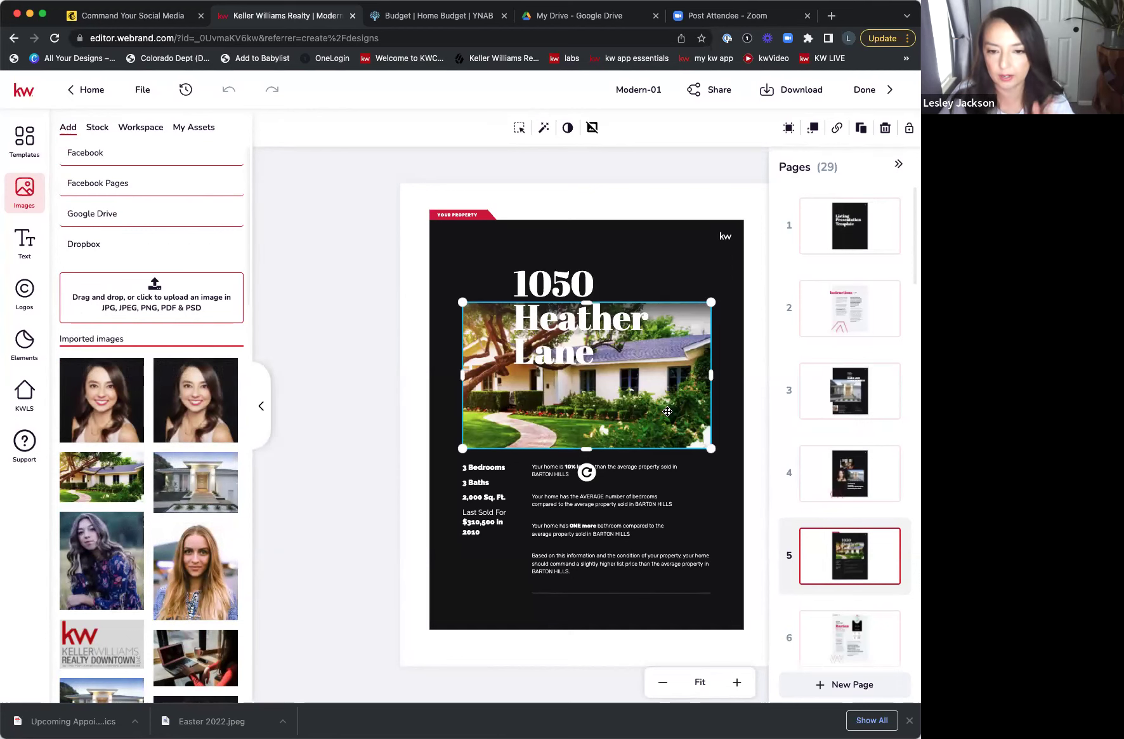
# - Upload the bedroom image from the computer and swap it in for page 5's house photo
pyautogui.click(157, 292)
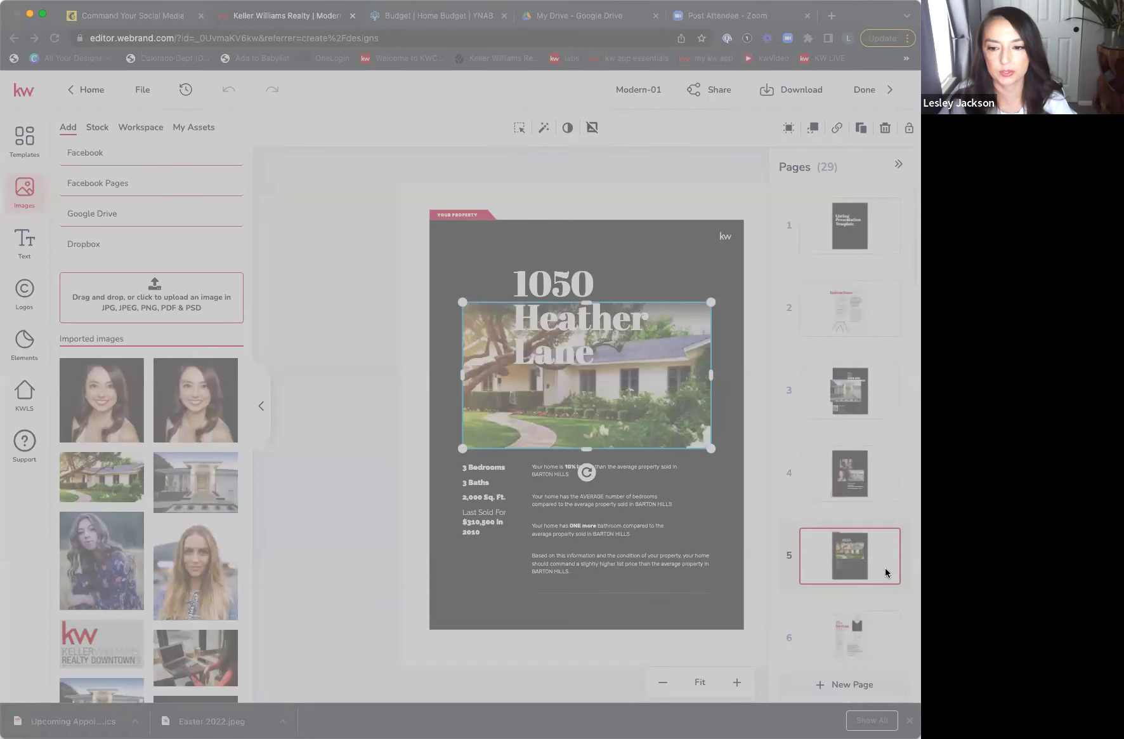
pyautogui.press('Return')
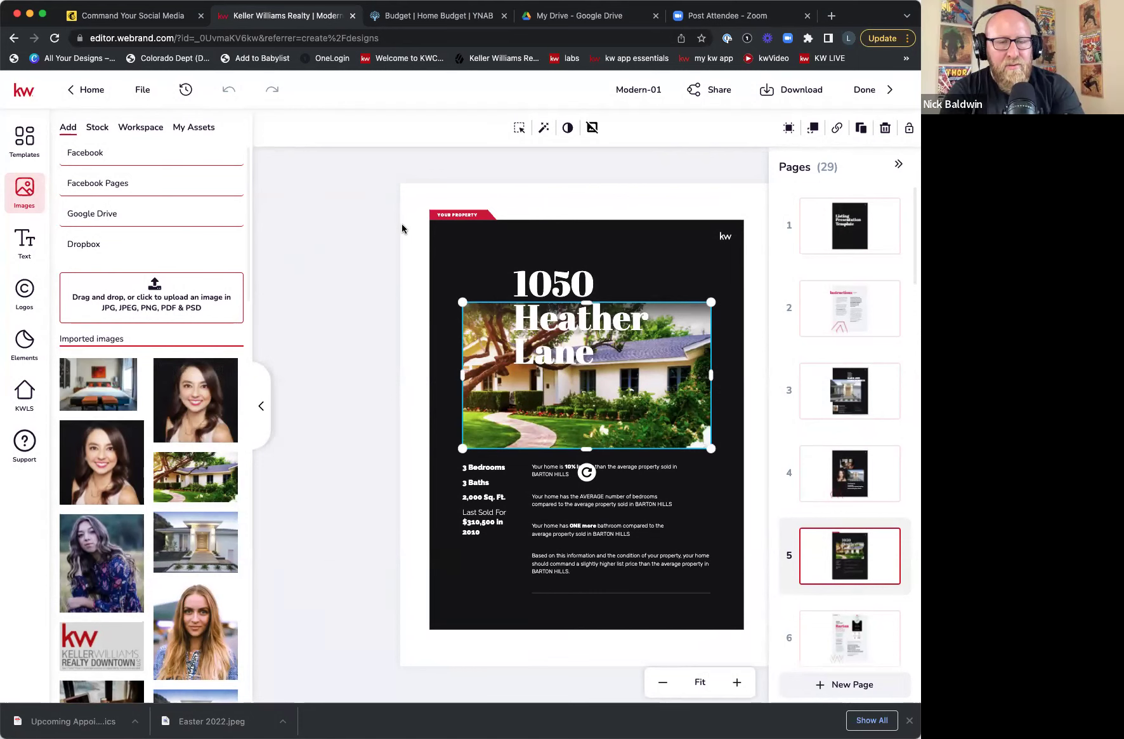
pyautogui.moveTo(95, 379)
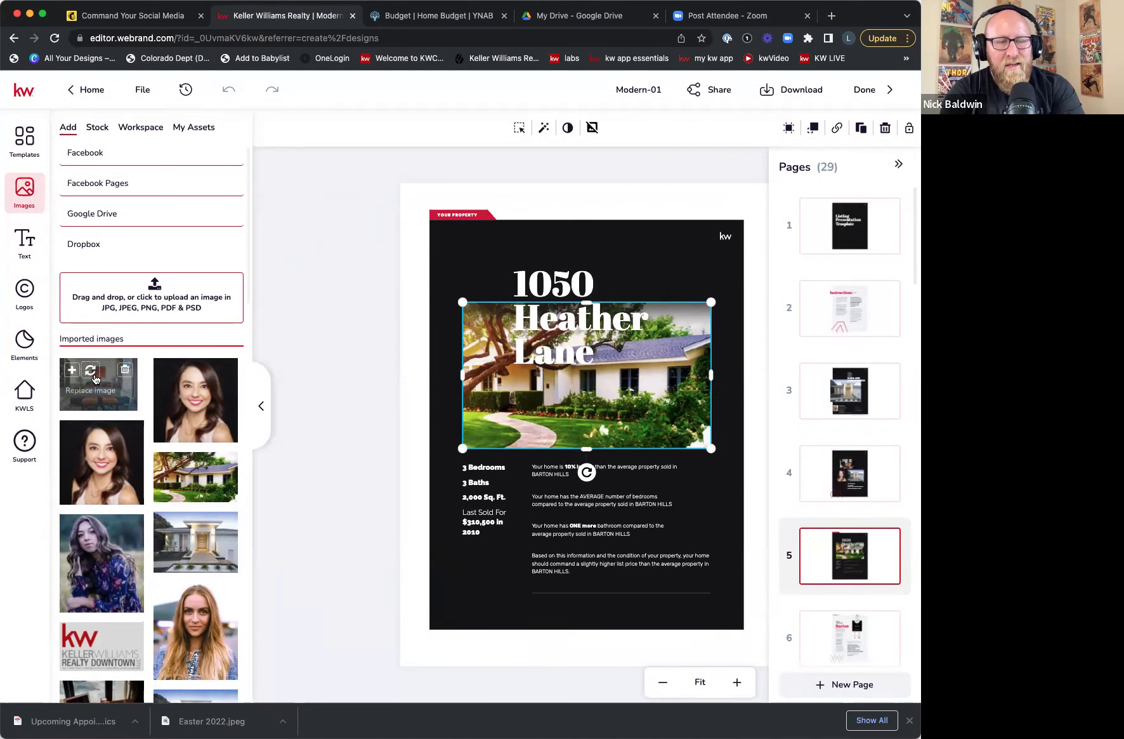
pyautogui.click(92, 375)
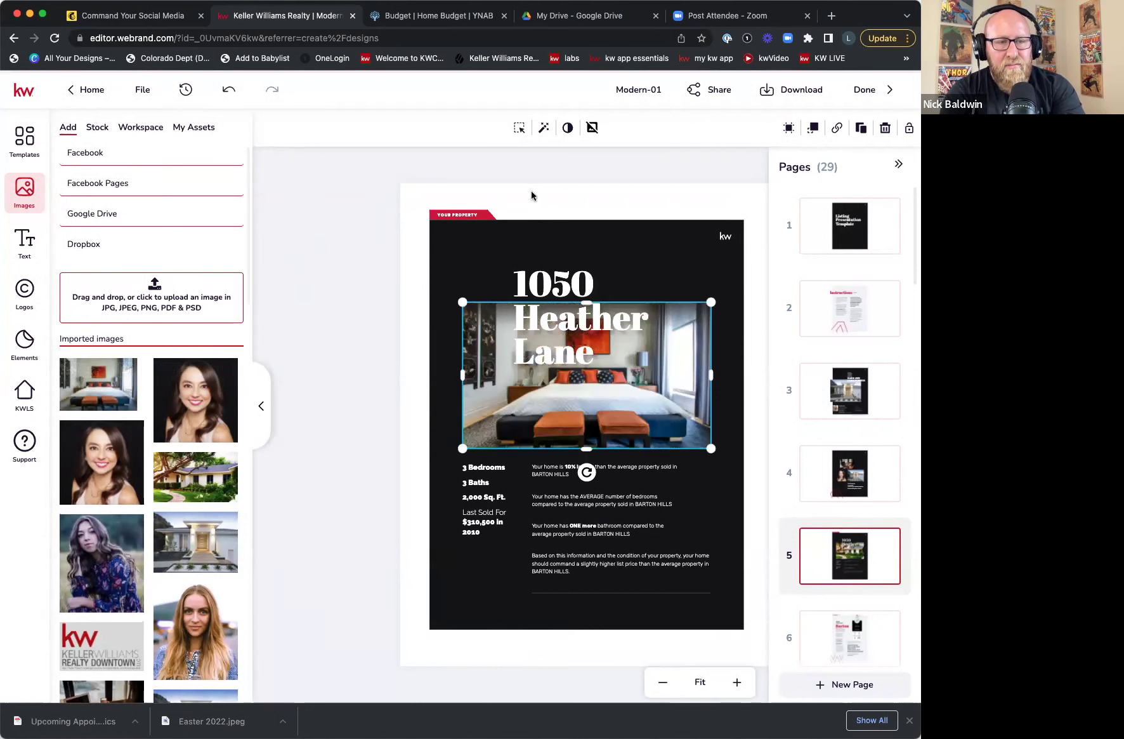
pyautogui.click(581, 176)
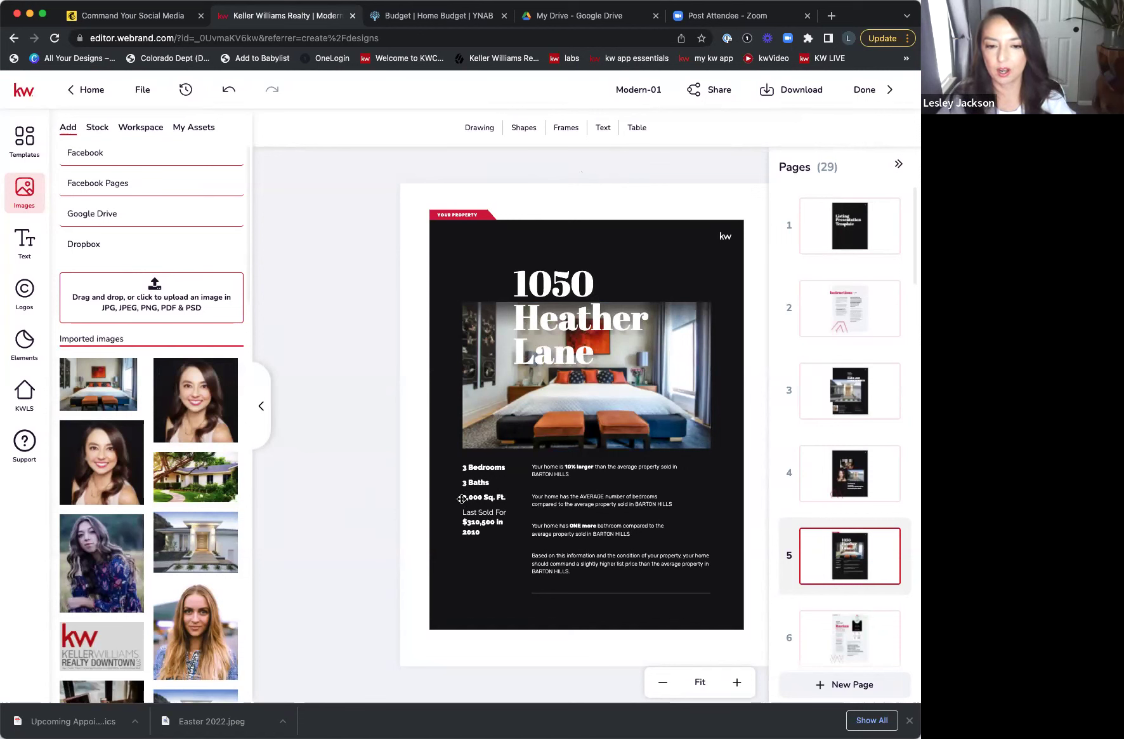
# - Retype the '1050 Heather Lane' heading as '123 Main St.', fixing a typo along the way
pyautogui.doubleClick(578, 319)
pyautogui.click(584, 286)
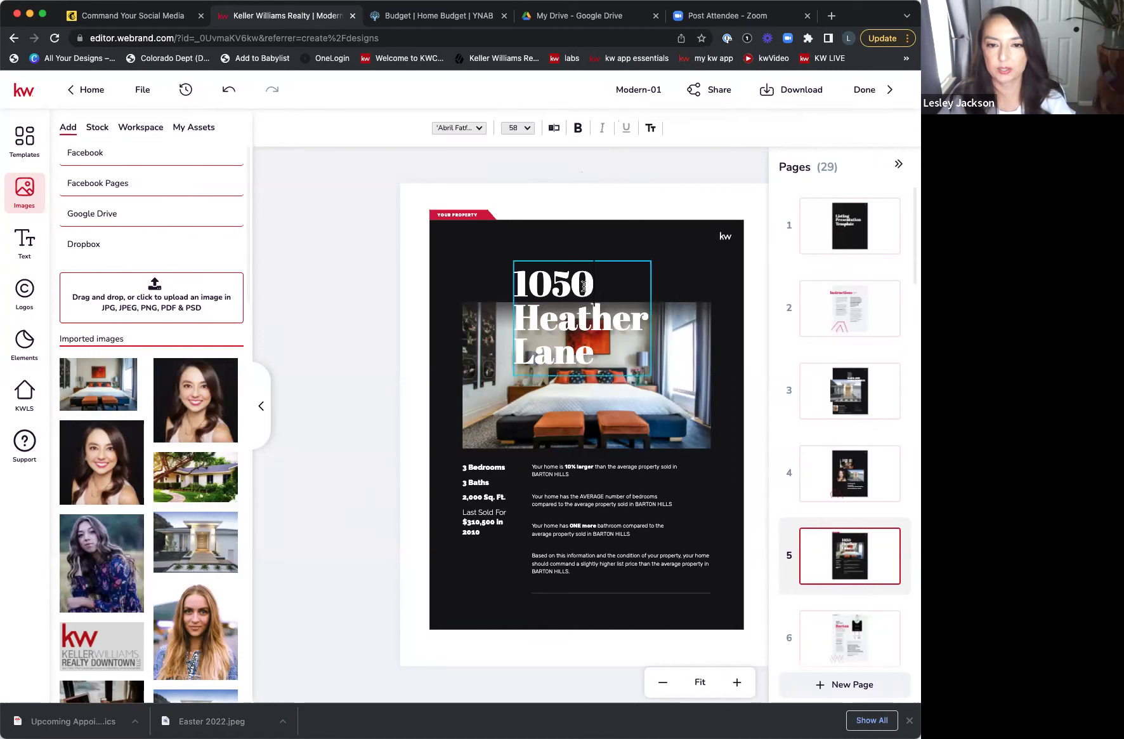
pyautogui.moveTo(512, 286); pyautogui.dragTo(529, 286)
pyautogui.click(517, 286)
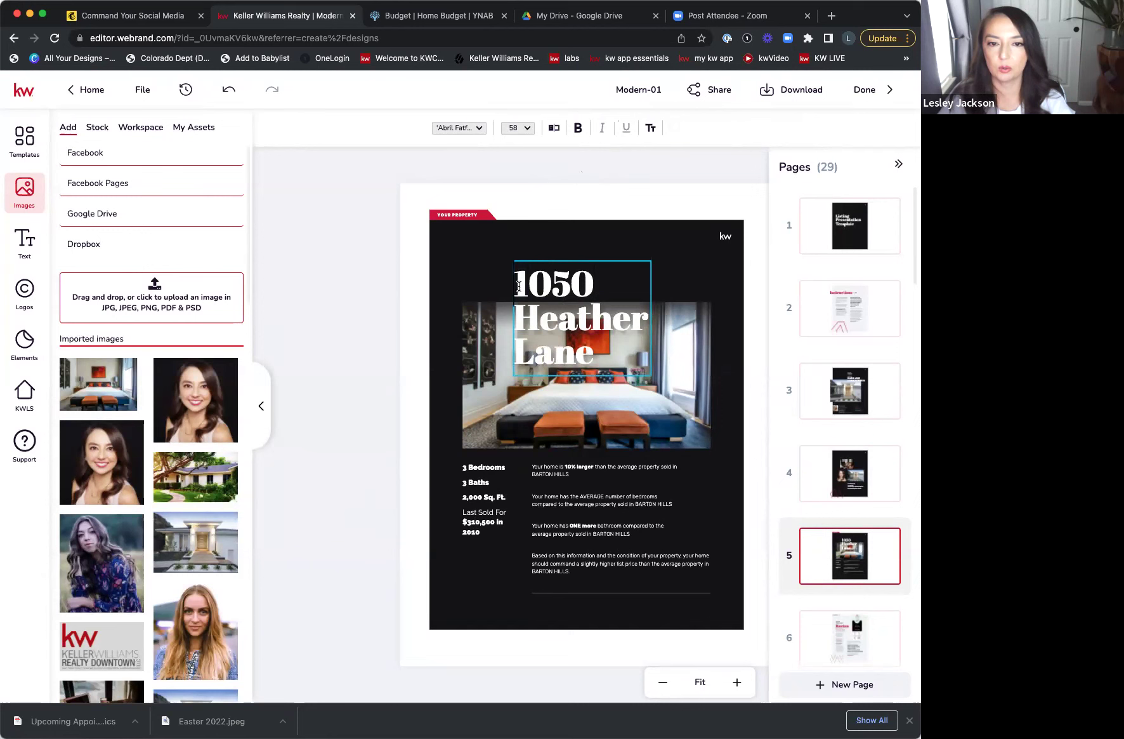
pyautogui.doubleClick(519, 286)
pyautogui.hotkey('ctrl', 'a')
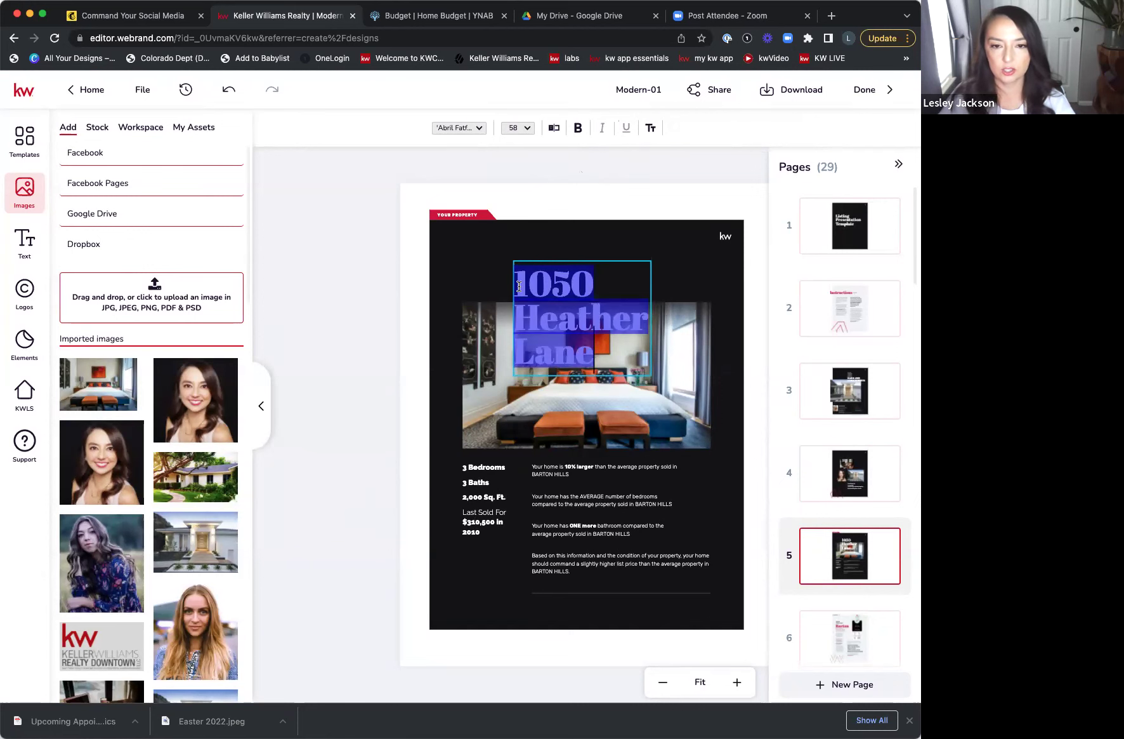
pyautogui.write('123 main')
pyautogui.press('BackSpace')
pyautogui.press('BackSpace')
pyautogui.press('BackSpace')
pyautogui.press('BackSpace')
pyautogui.write('Main St.')
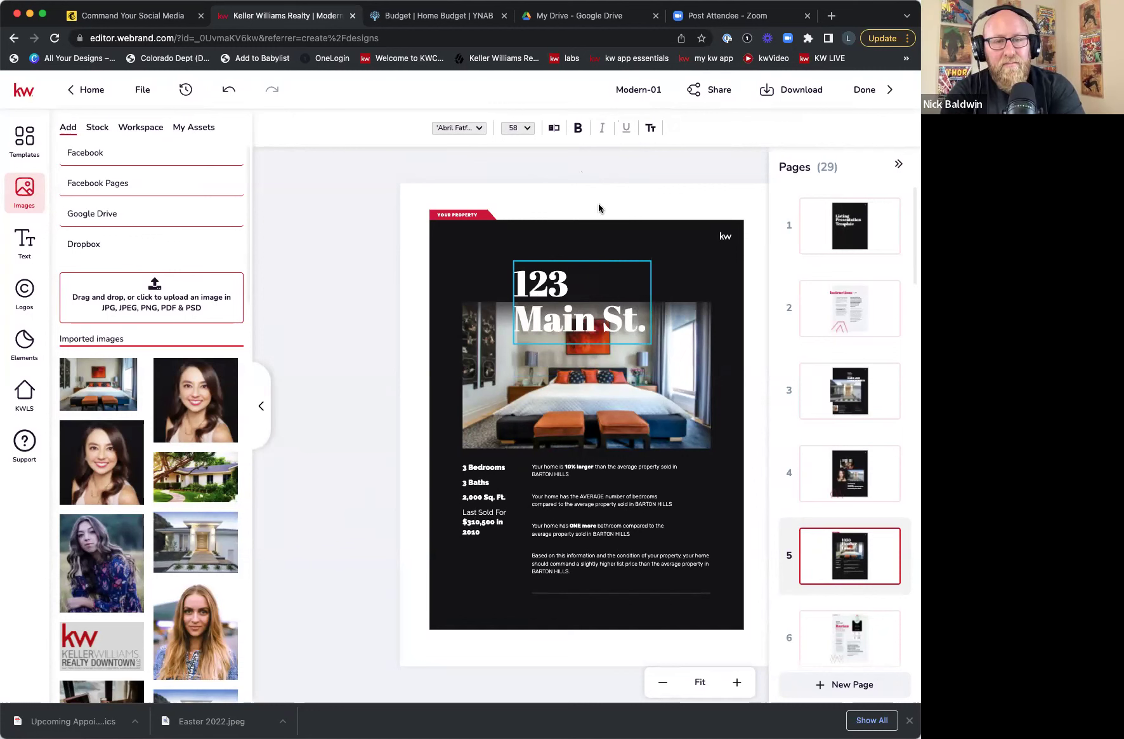
pyautogui.press('Escape')
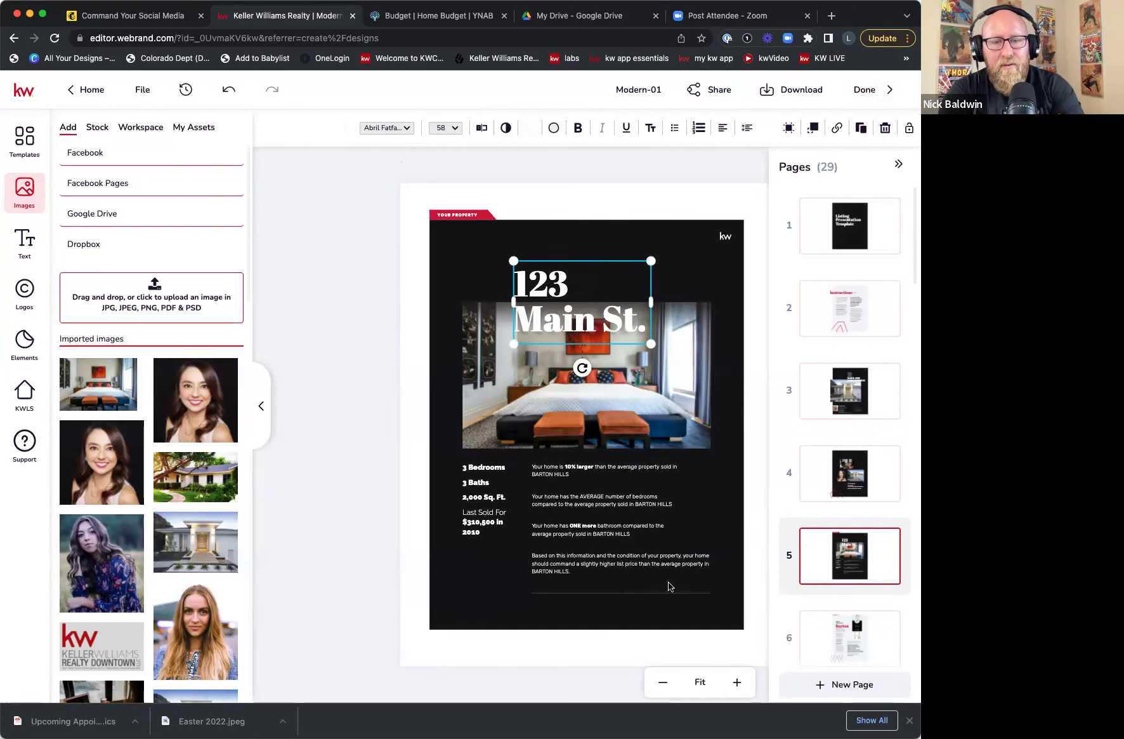
pyautogui.scroll(-3, 855, 581)
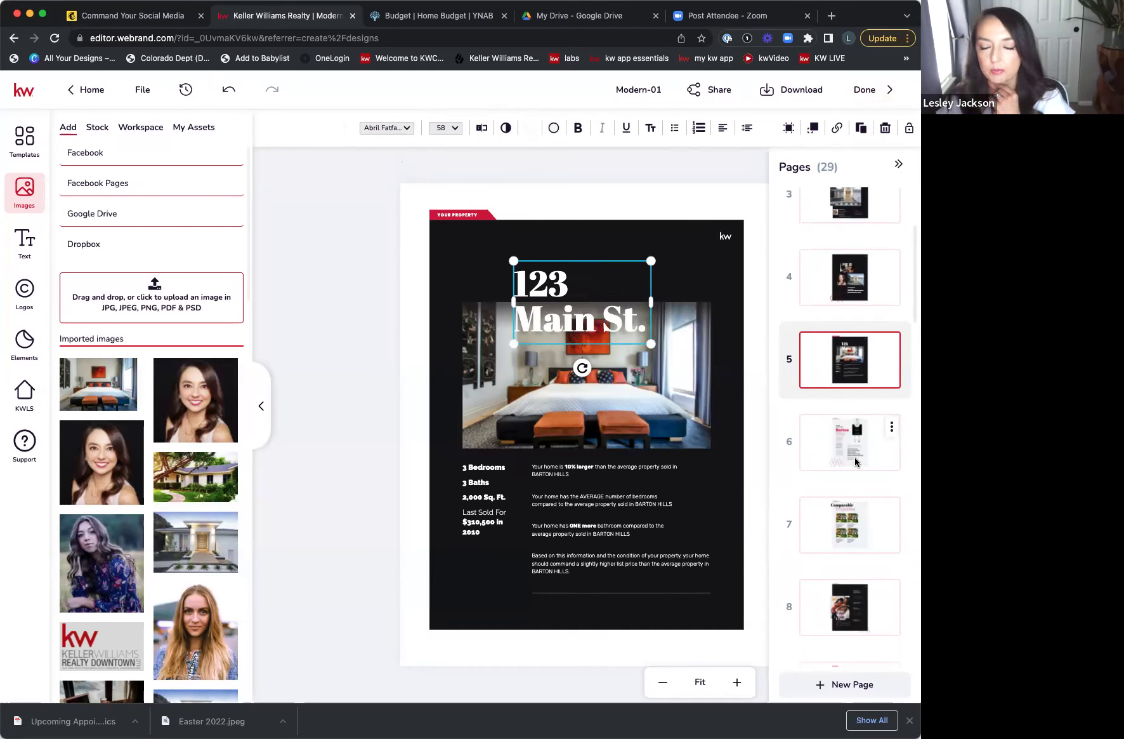
pyautogui.click(405, 129)
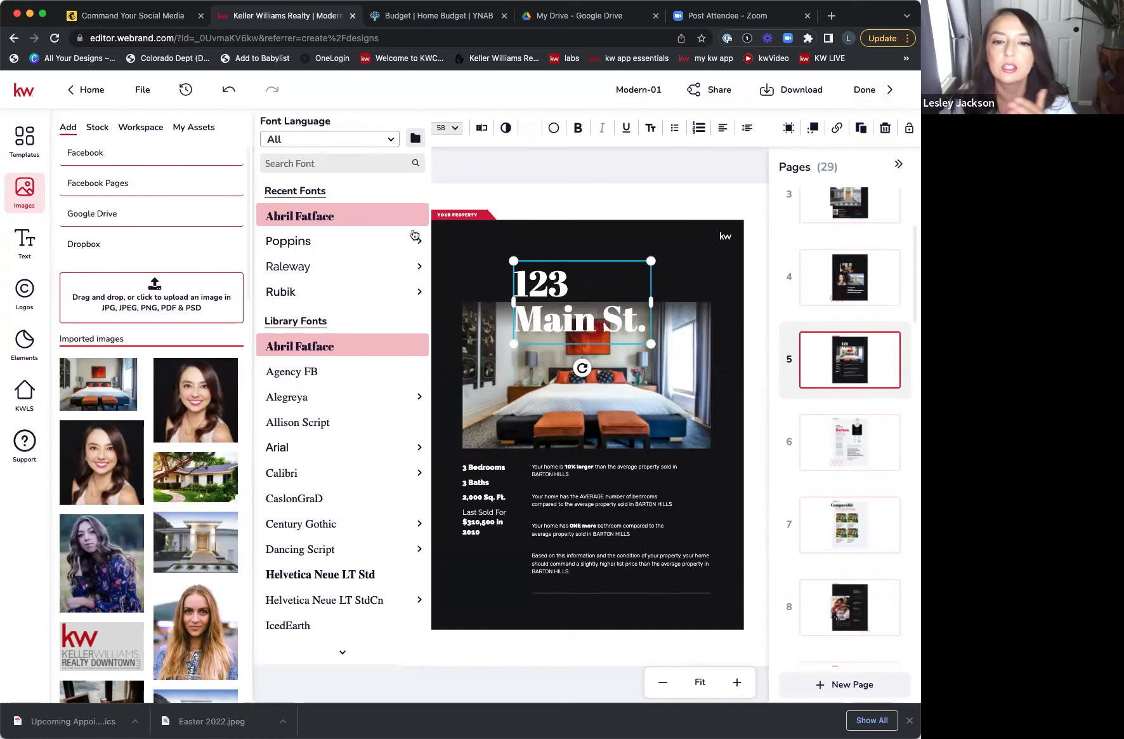
pyautogui.moveTo(412, 236)
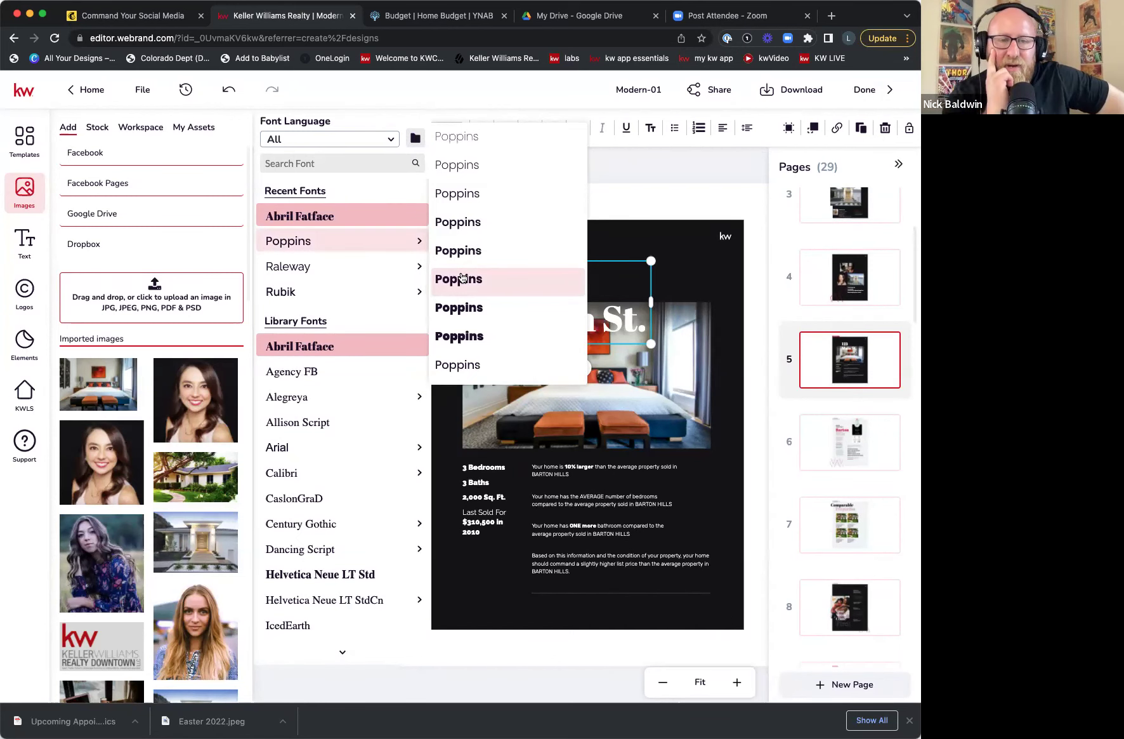
pyautogui.click(639, 184)
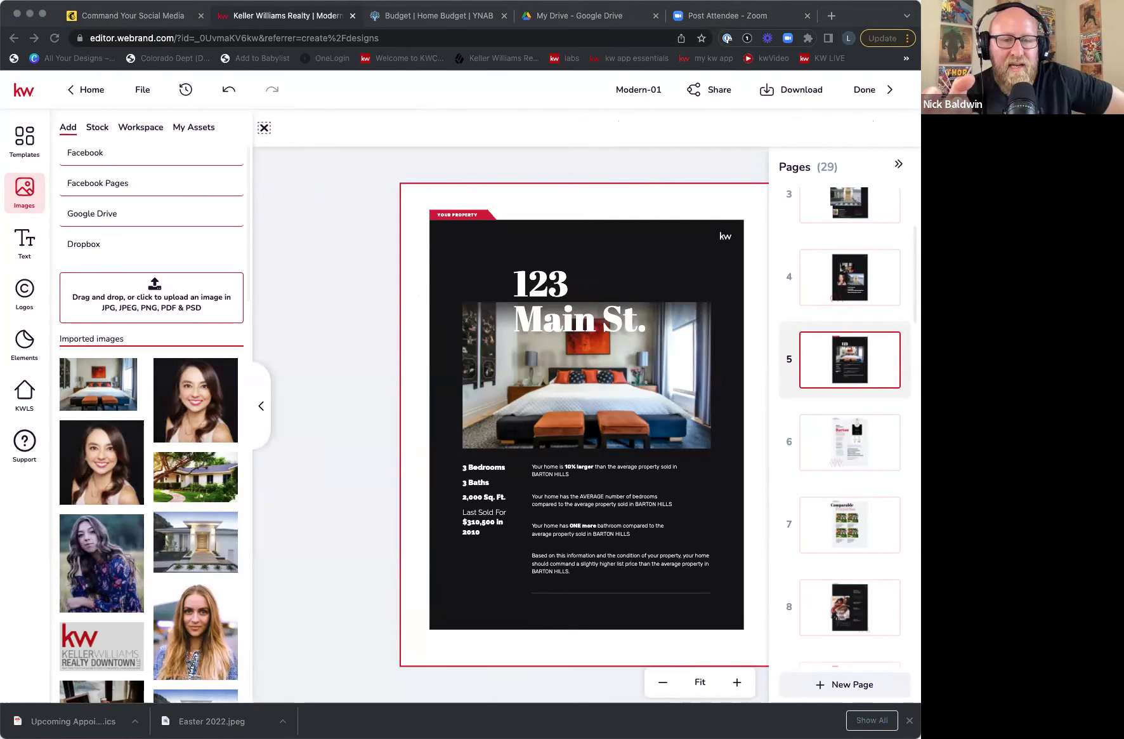
# - Go to page 6, the Barton Hills page, and select its neighborhood map and stats graphic
pyautogui.click(858, 455)
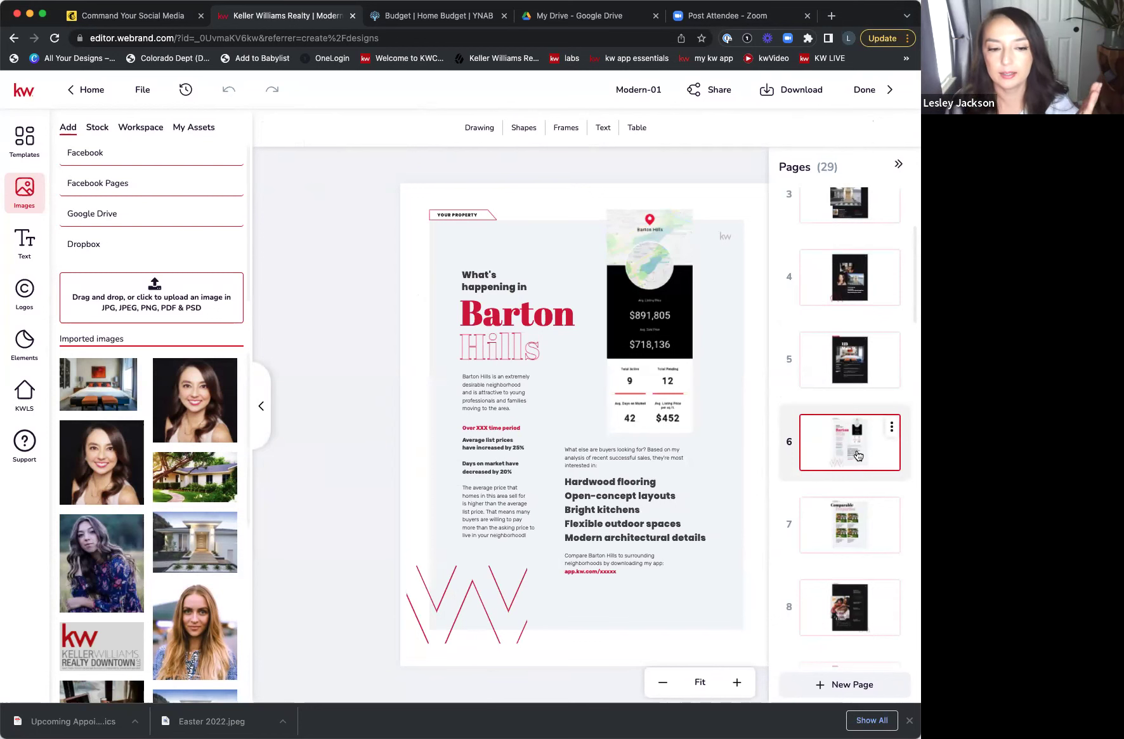
pyautogui.click(641, 429)
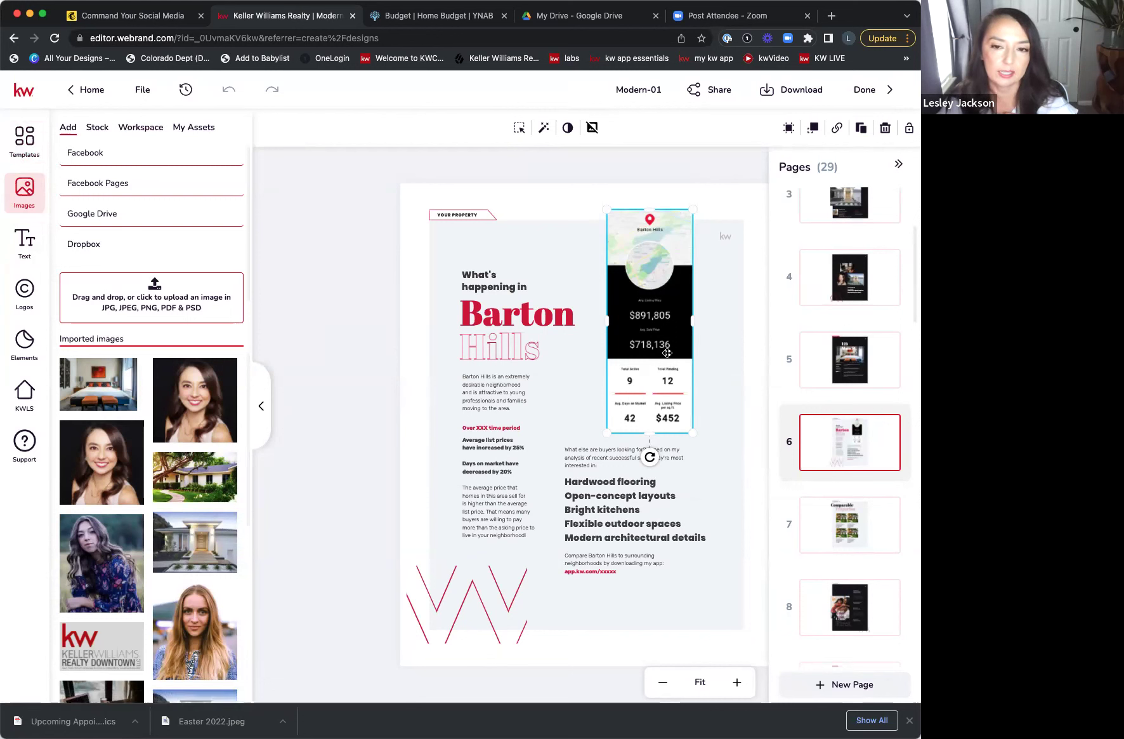
# - Search KWLS Snapshots by postal code for 80129
pyautogui.click(33, 400)
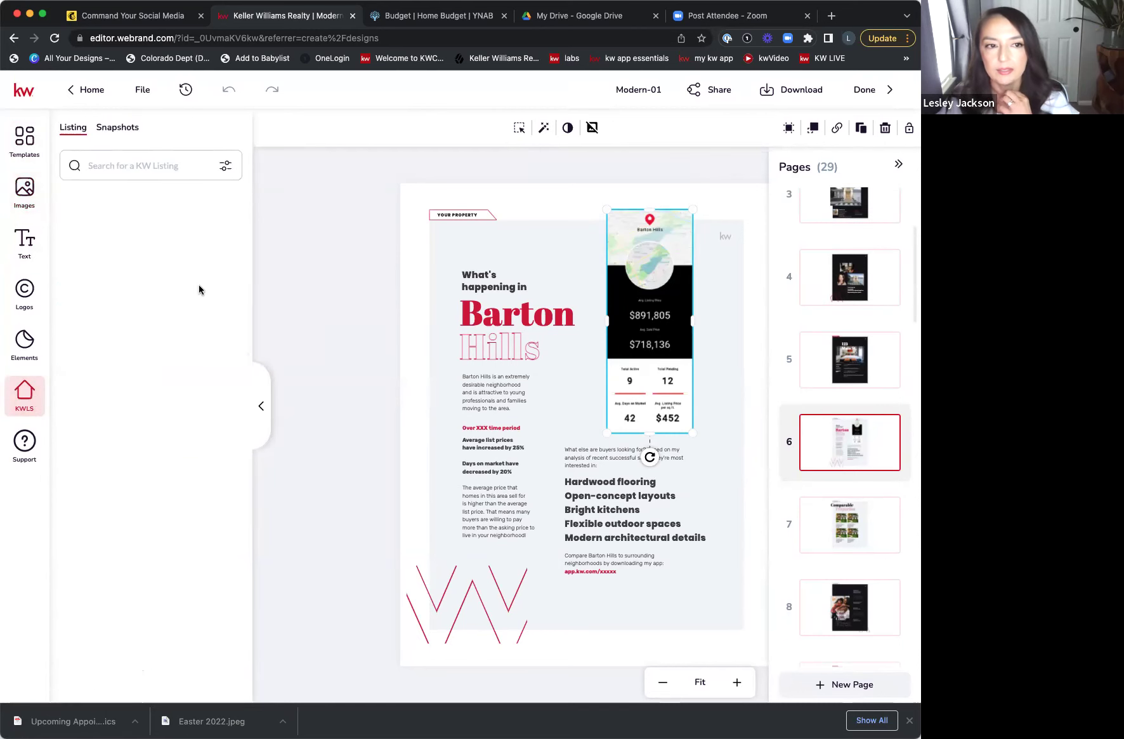
pyautogui.click(117, 127)
pyautogui.click(127, 166)
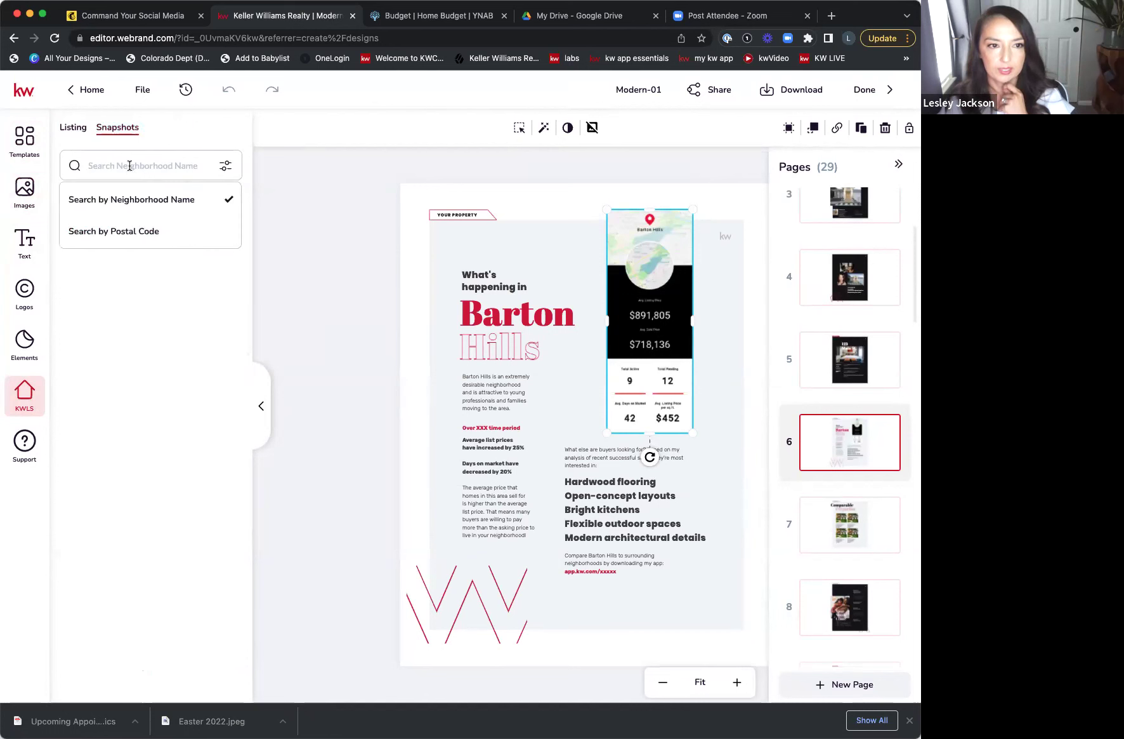
pyautogui.click(139, 232)
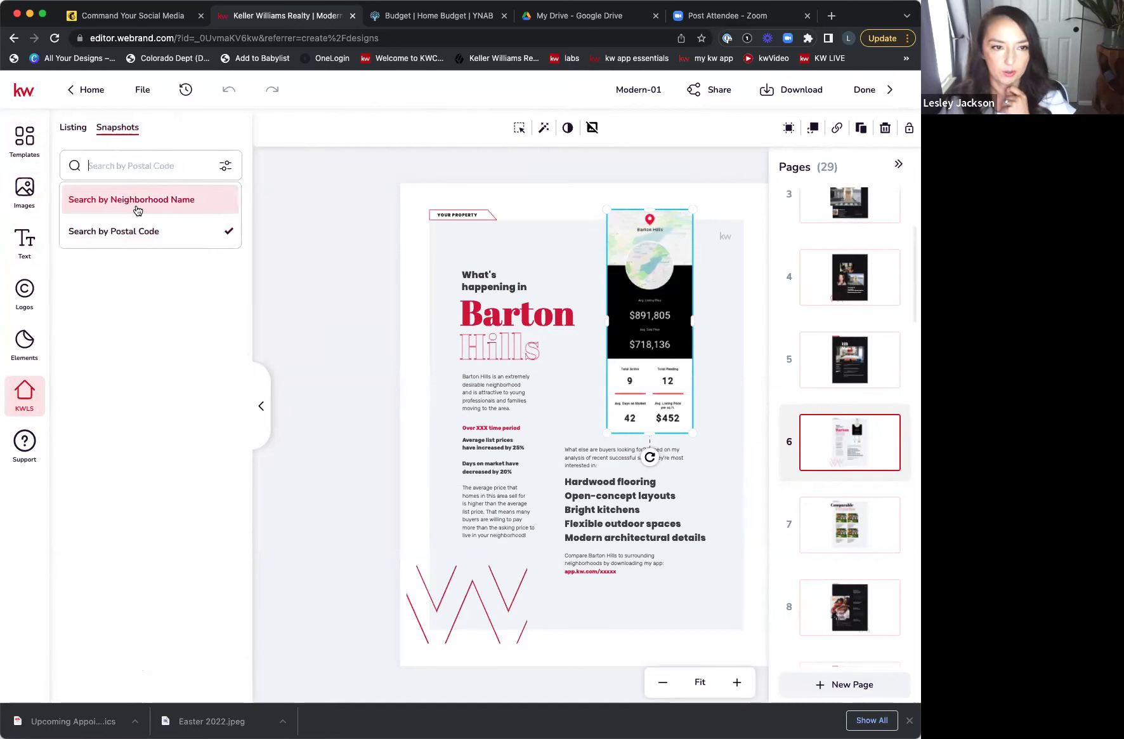
pyautogui.click(188, 164)
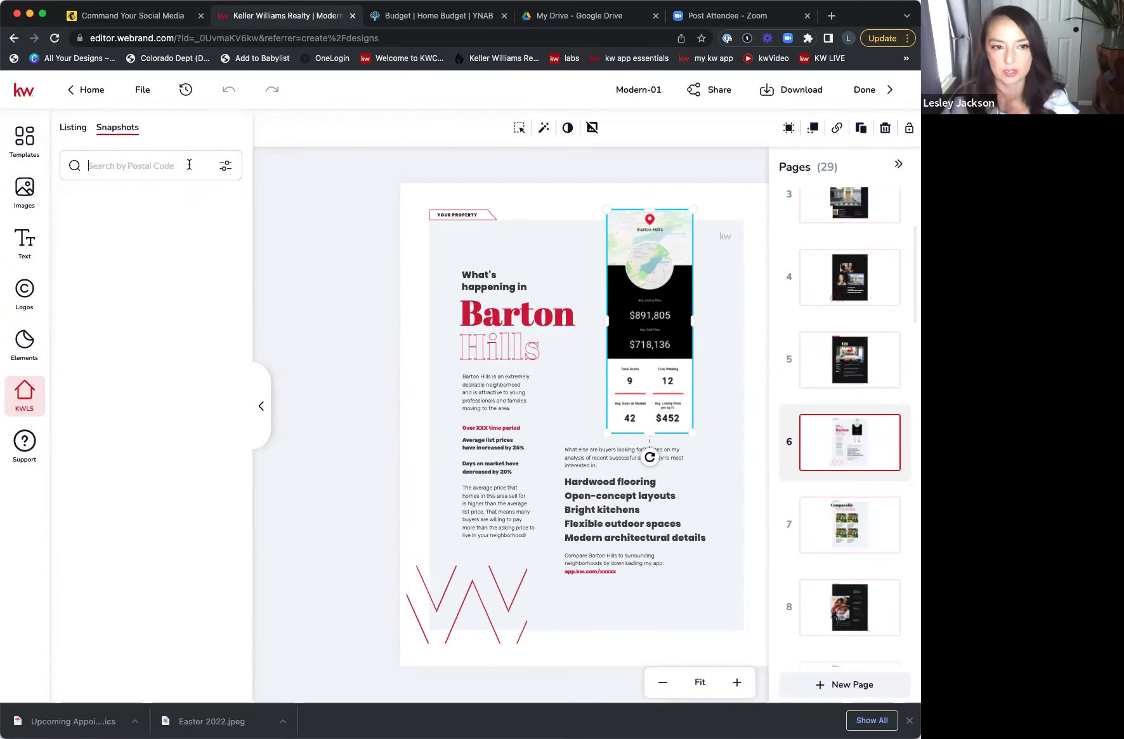
pyautogui.write('80129')
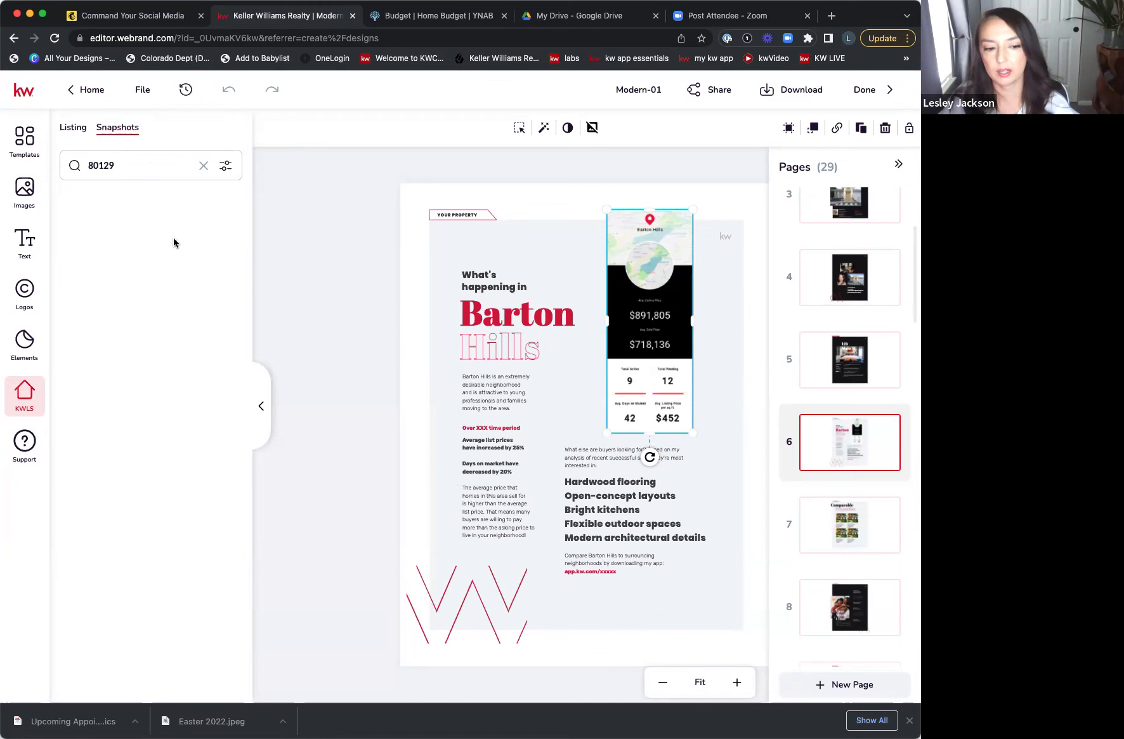
pyautogui.moveTo(175, 242)
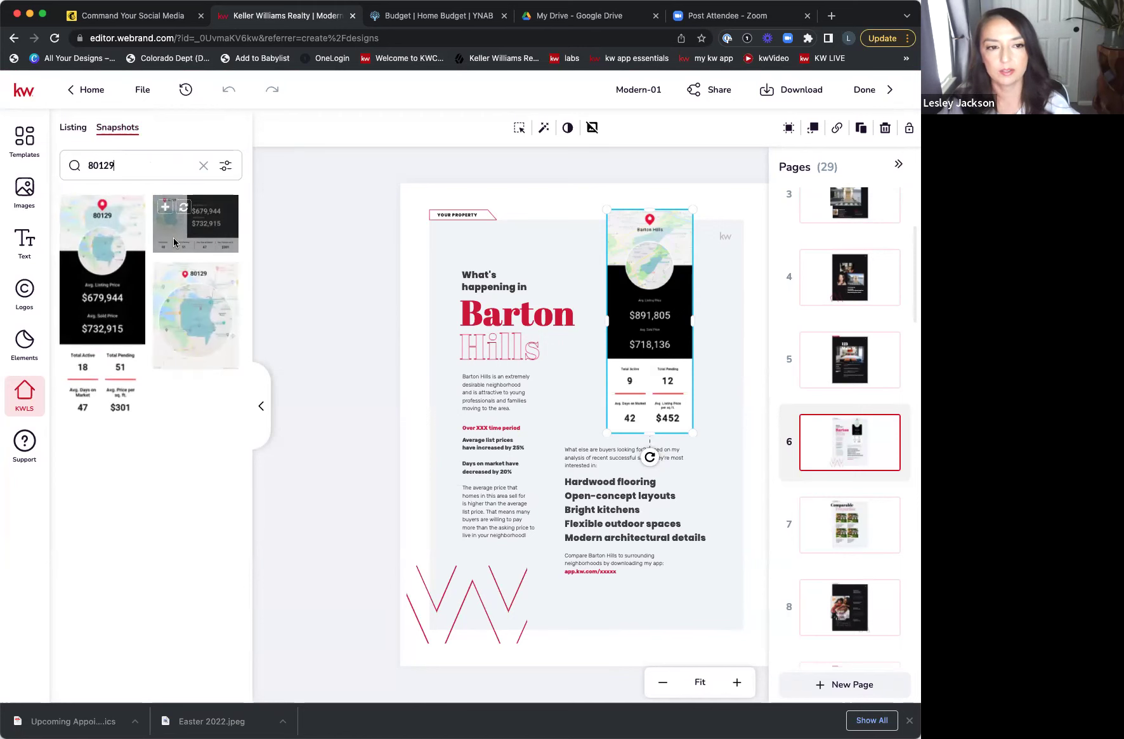
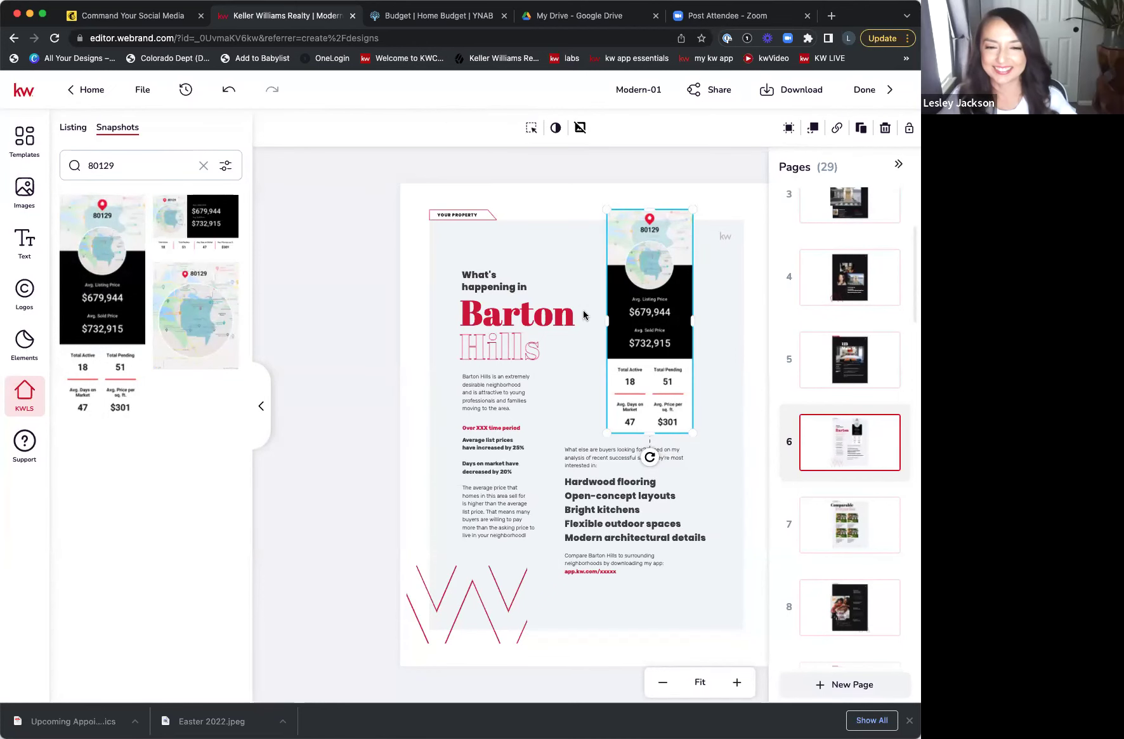
# - Open brochure page 7, the Comparable Properties layout with four placeholder listings
pyautogui.click(513, 348)
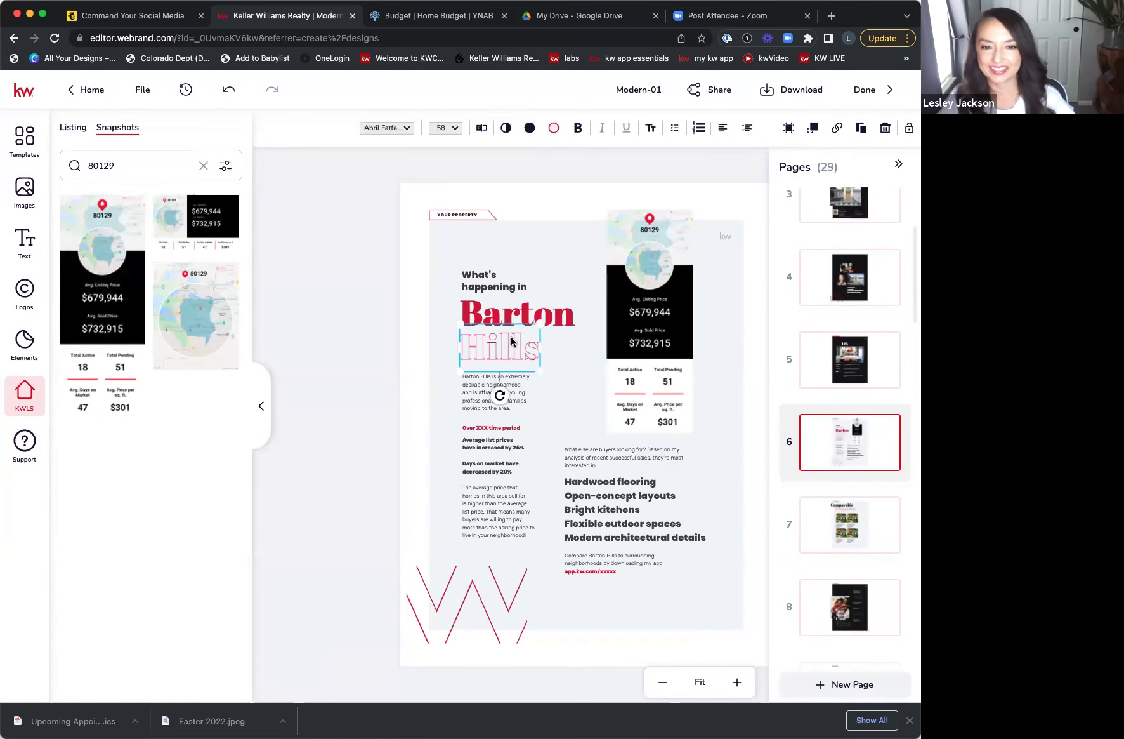
pyautogui.click(226, 165)
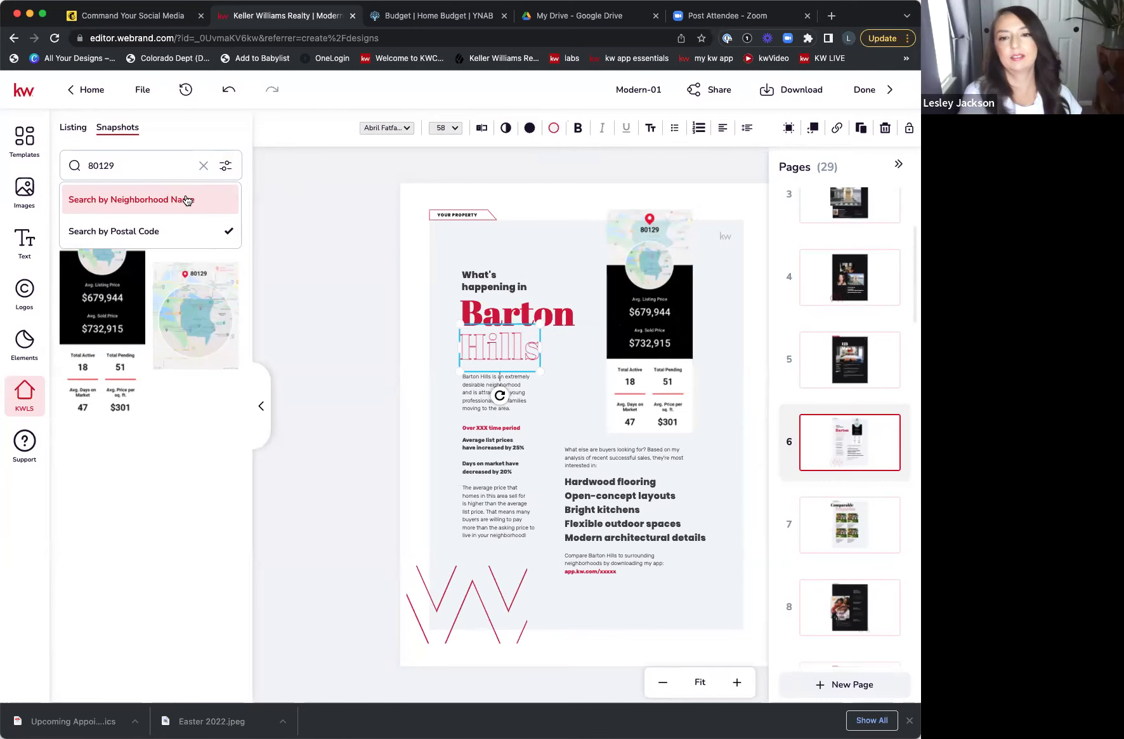
pyautogui.click(866, 536)
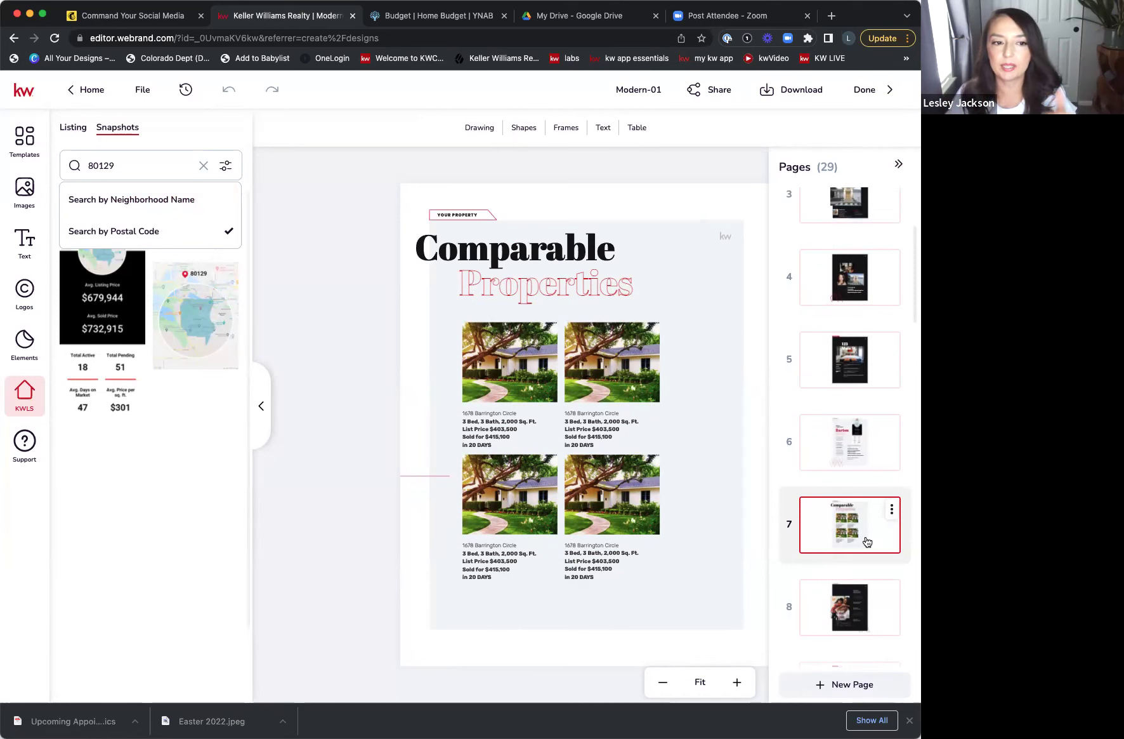
# - Select the top-left comparable photo and search KW listings by MLS number 22012506
pyautogui.click(524, 381)
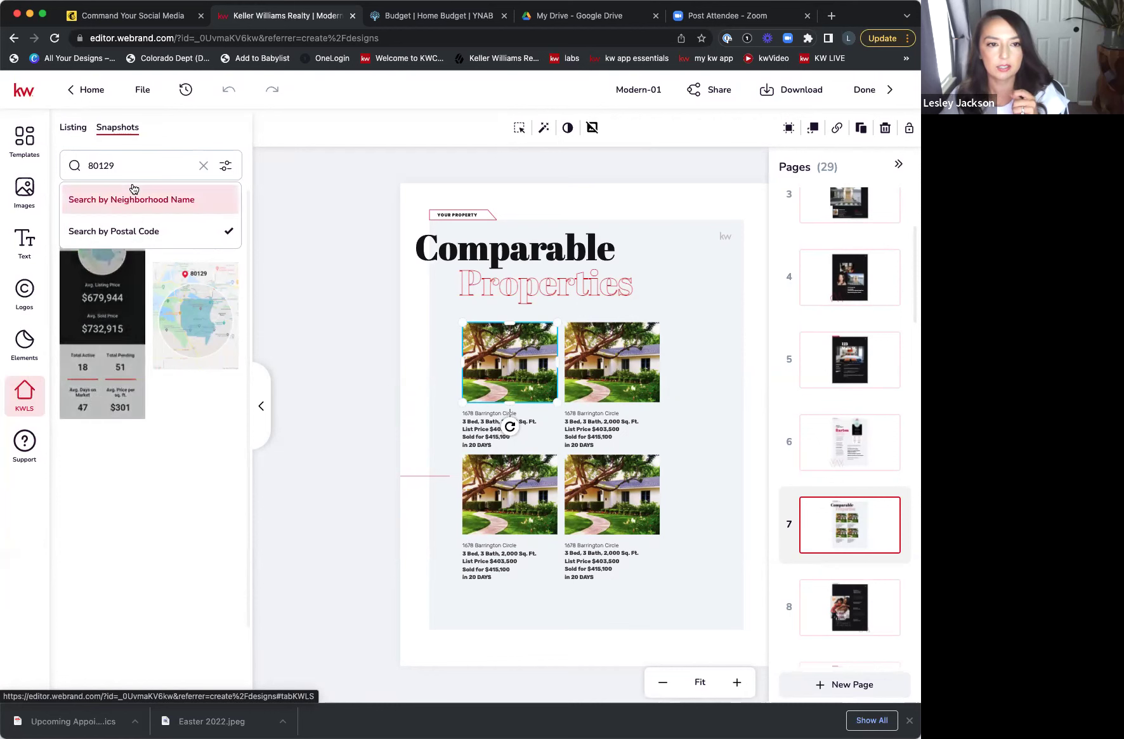
pyautogui.click(75, 130)
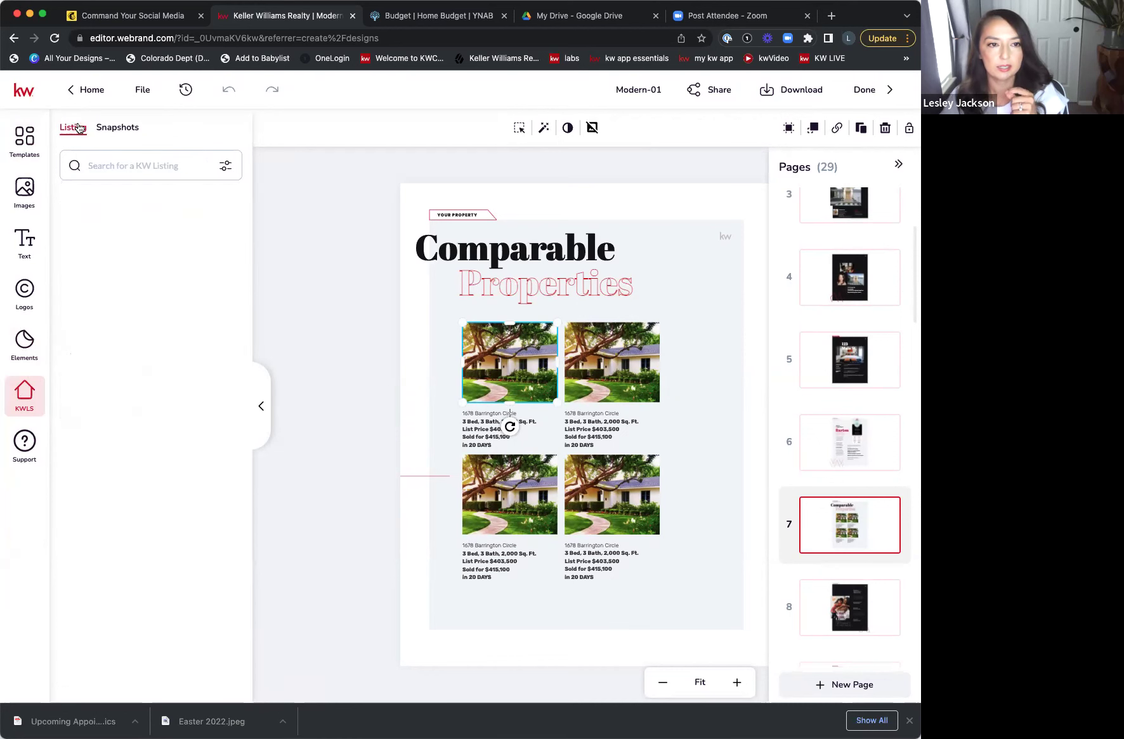
pyautogui.click(140, 162)
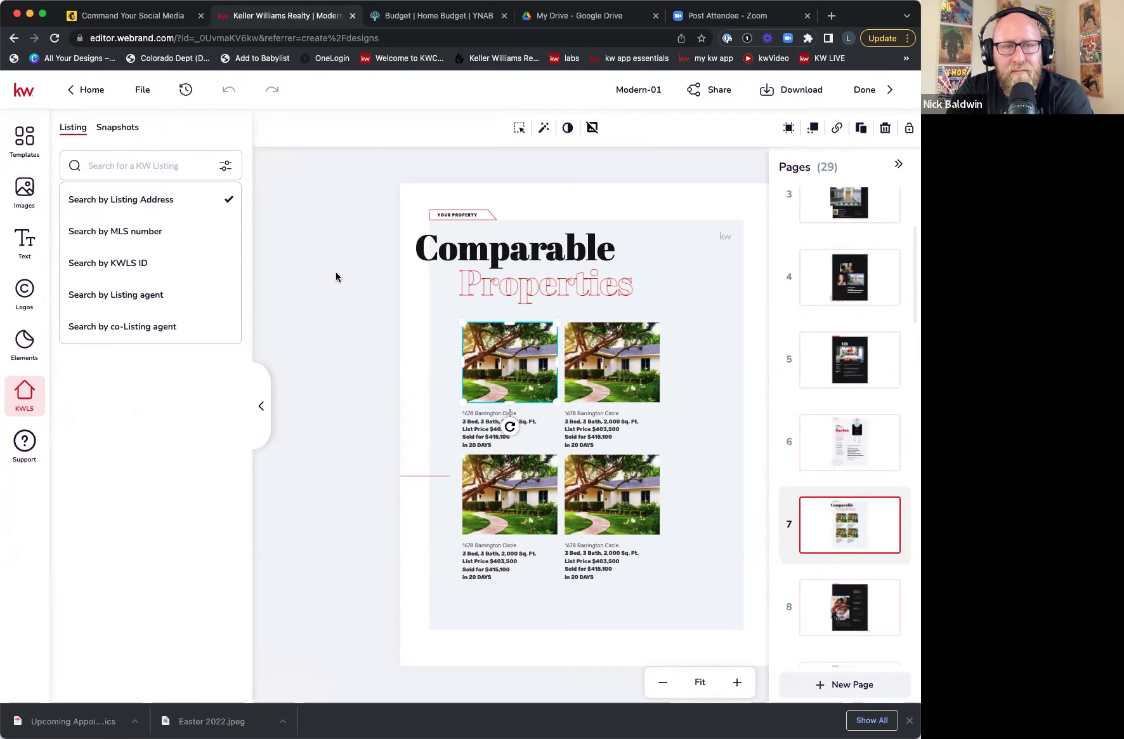
pyautogui.click(191, 166)
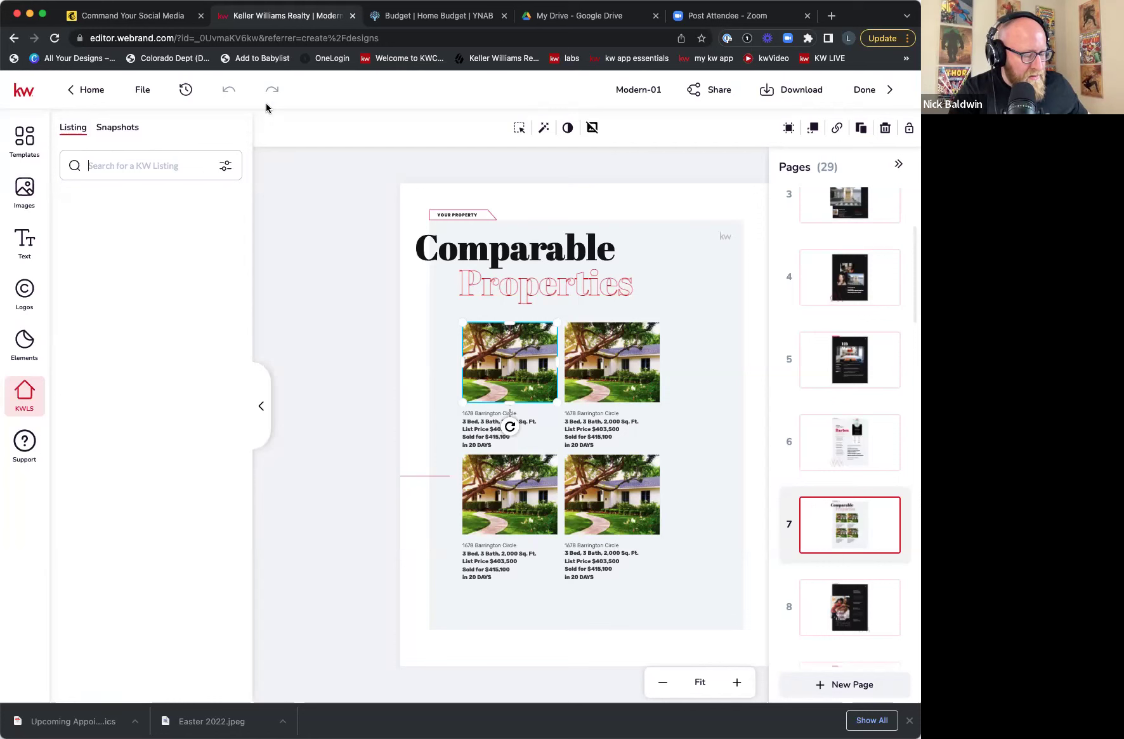
pyautogui.click(131, 161)
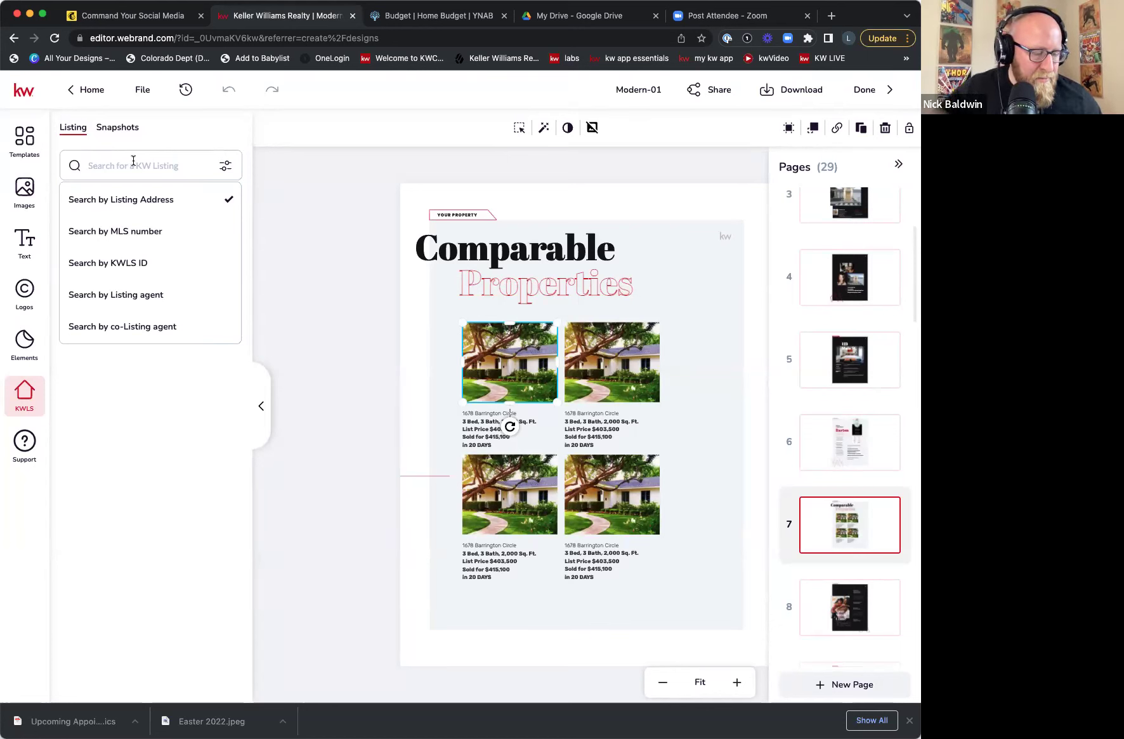
pyautogui.click(151, 230)
pyautogui.write('220125')
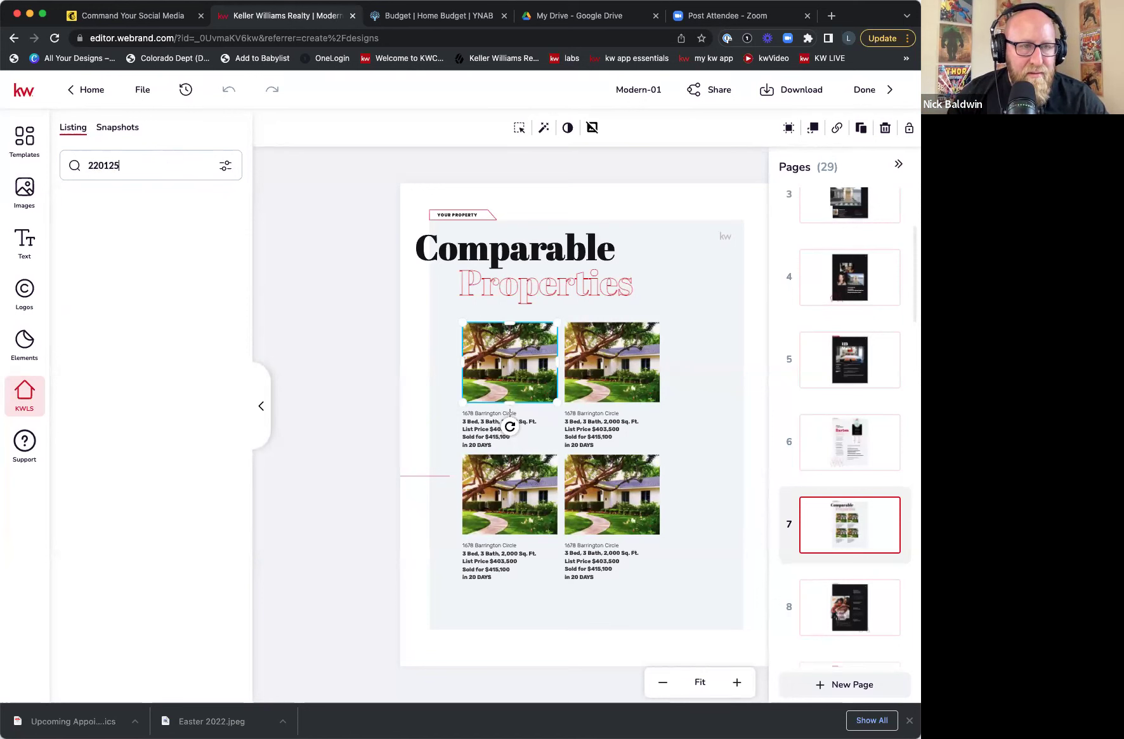
pyautogui.write('06')
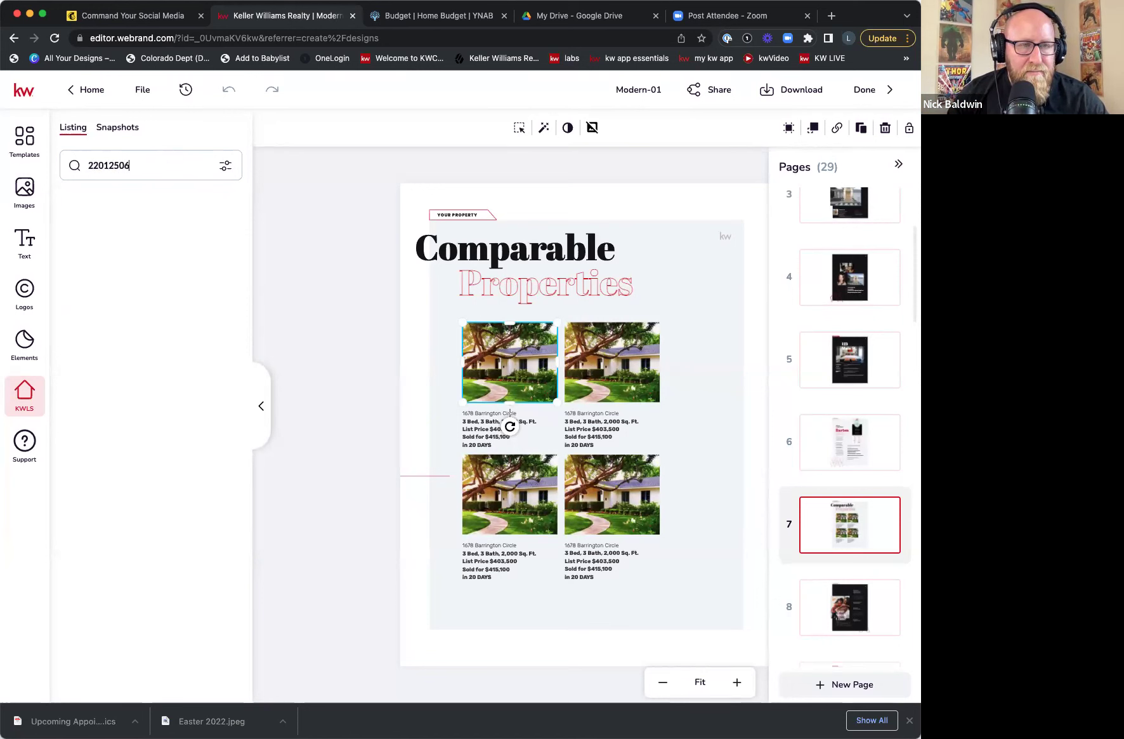
pyautogui.press('Return')
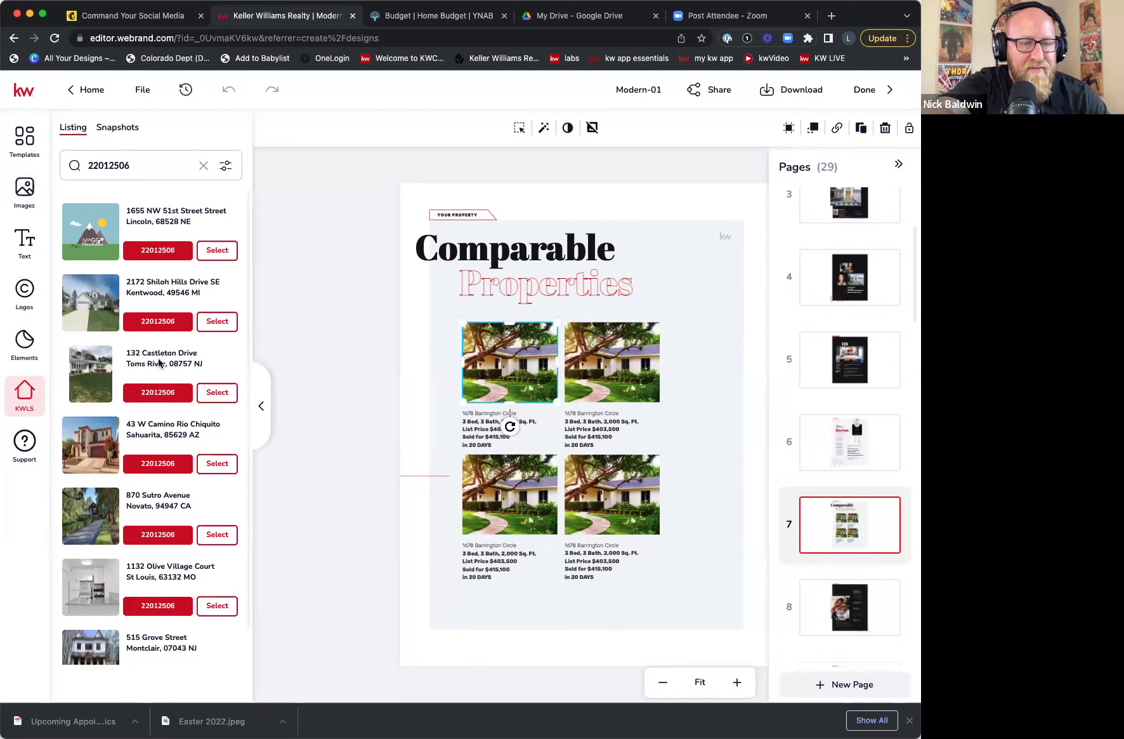
pyautogui.scroll(-3, 159, 363)
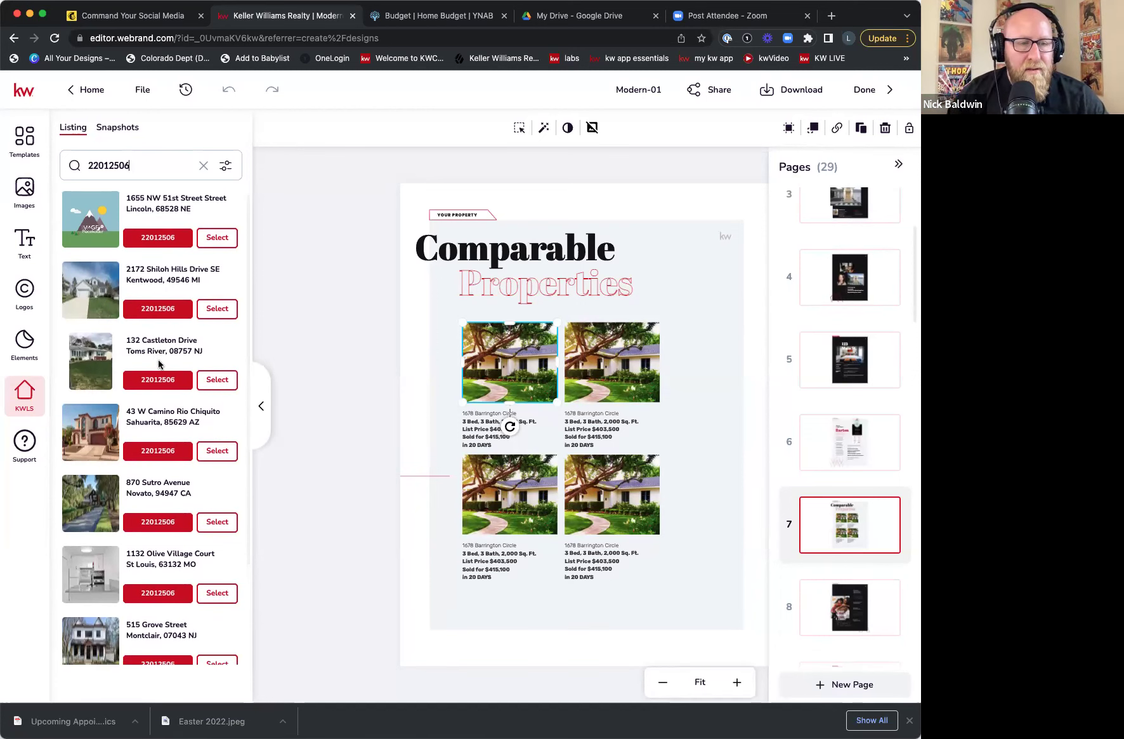
pyautogui.scroll(1, 159, 368)
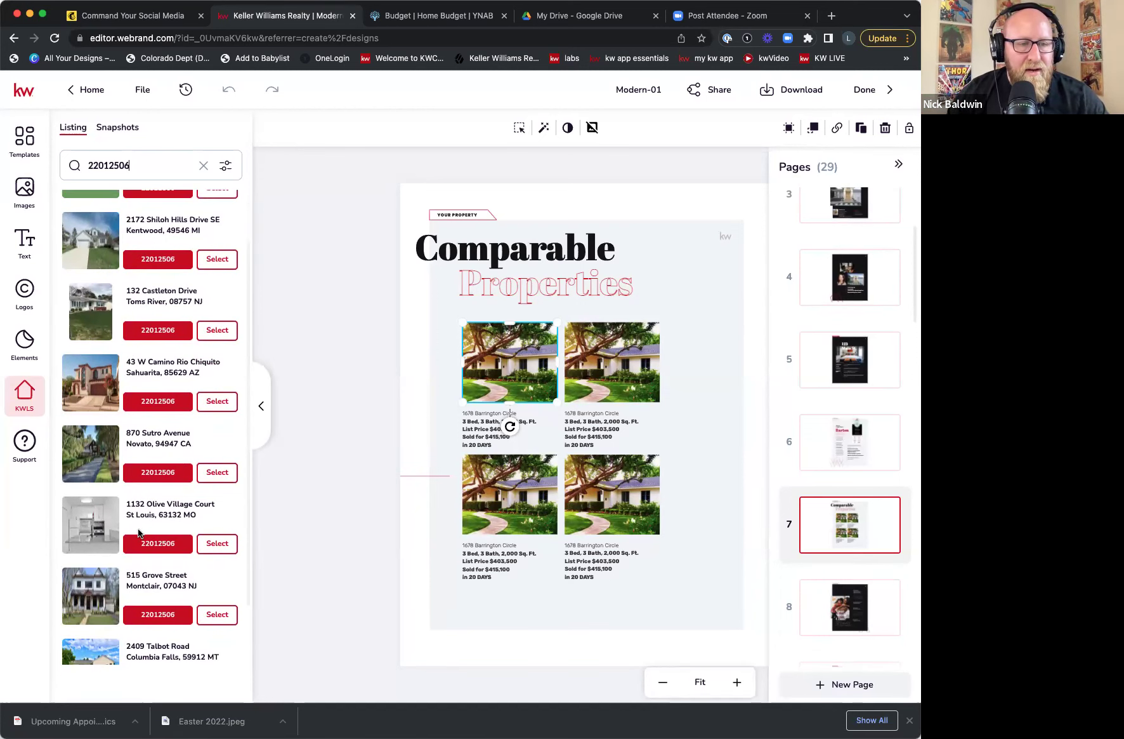
pyautogui.click(221, 620)
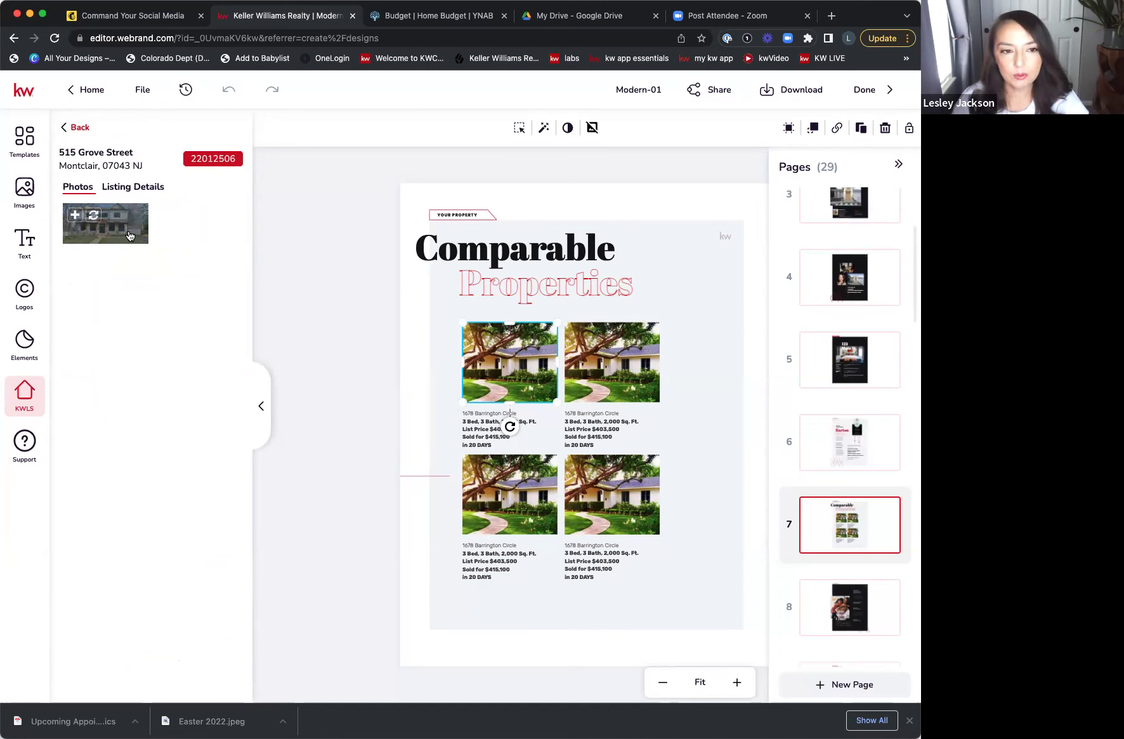
pyautogui.moveTo(88, 232)
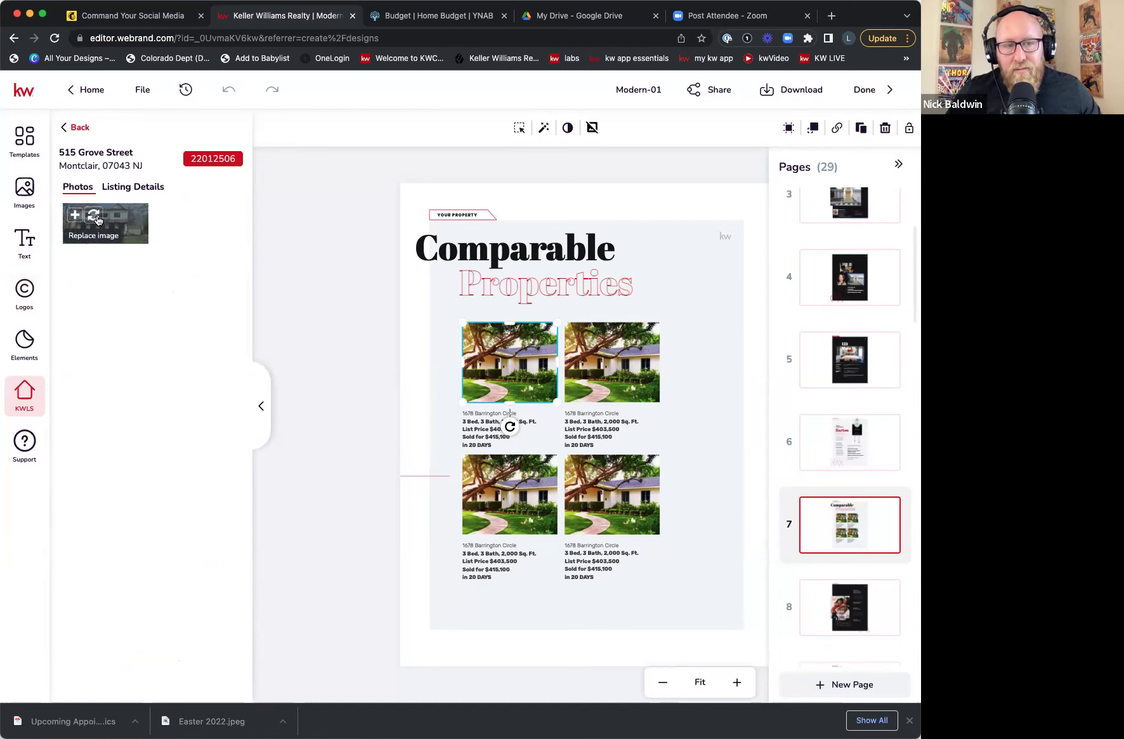
pyautogui.click(95, 217)
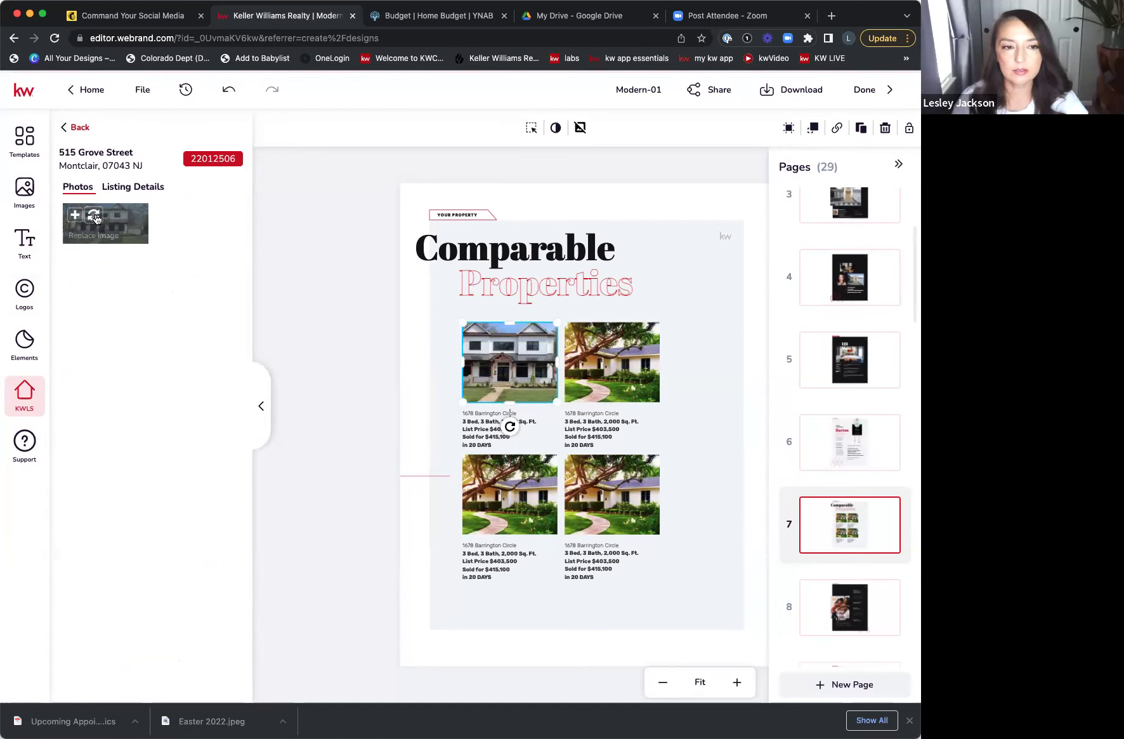
pyautogui.click(79, 127)
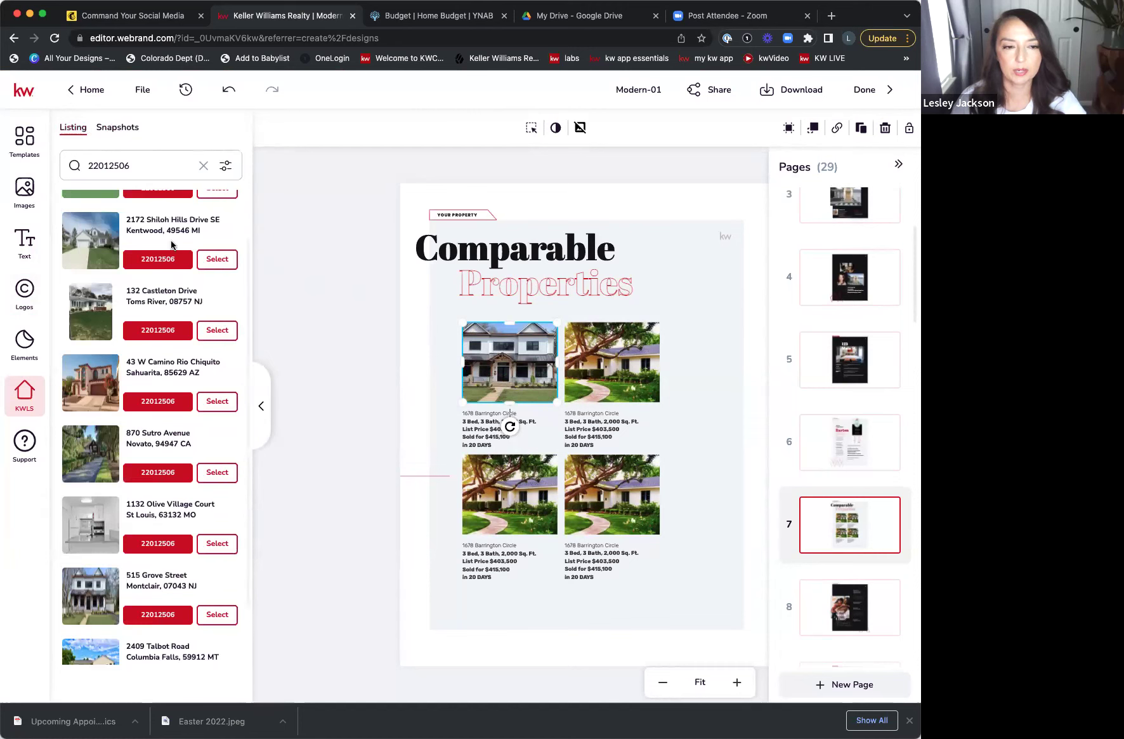
pyautogui.click(219, 616)
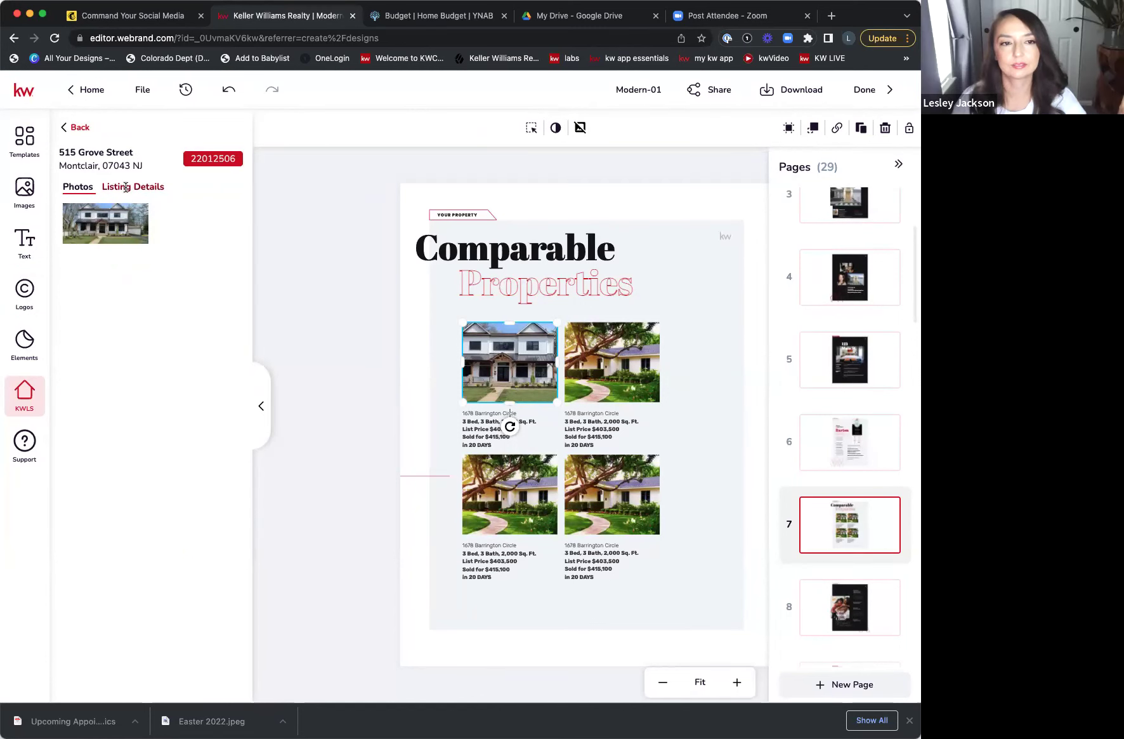
pyautogui.click(125, 186)
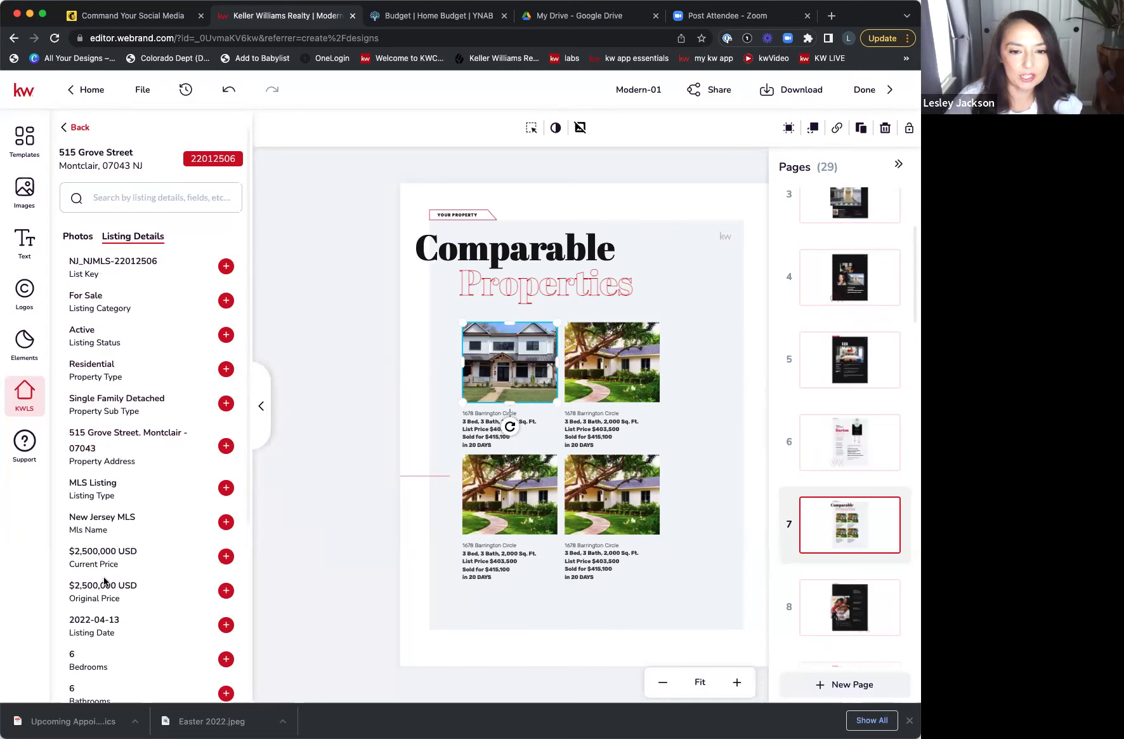
pyautogui.click(490, 446)
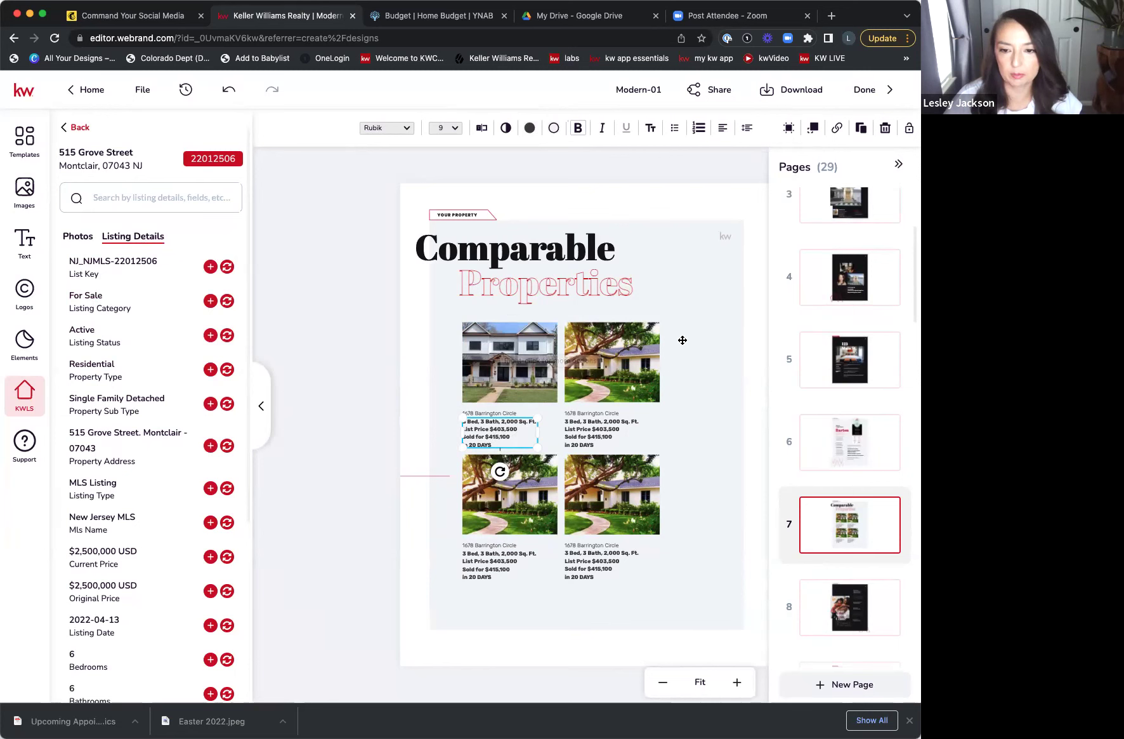
pyautogui.scroll(-6, 840, 549)
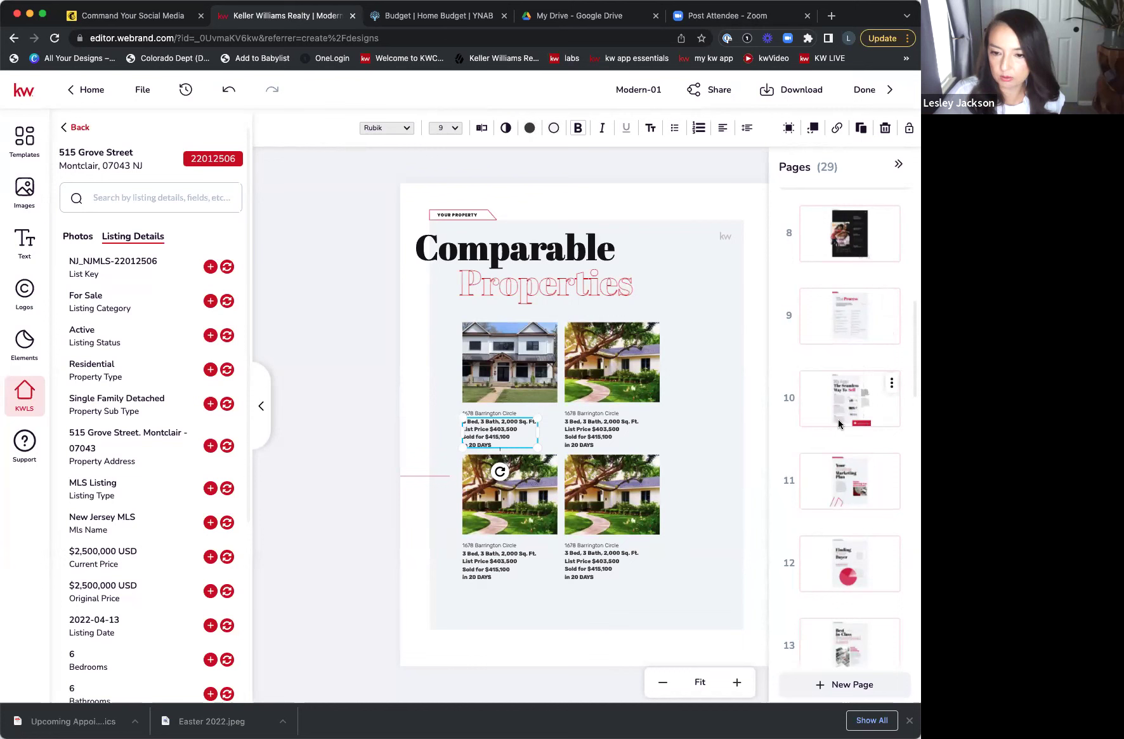
# - Page through pages 11 to 14 of the marketing section, ending on Your Media Plan
pyautogui.scroll(-2, 837, 422)
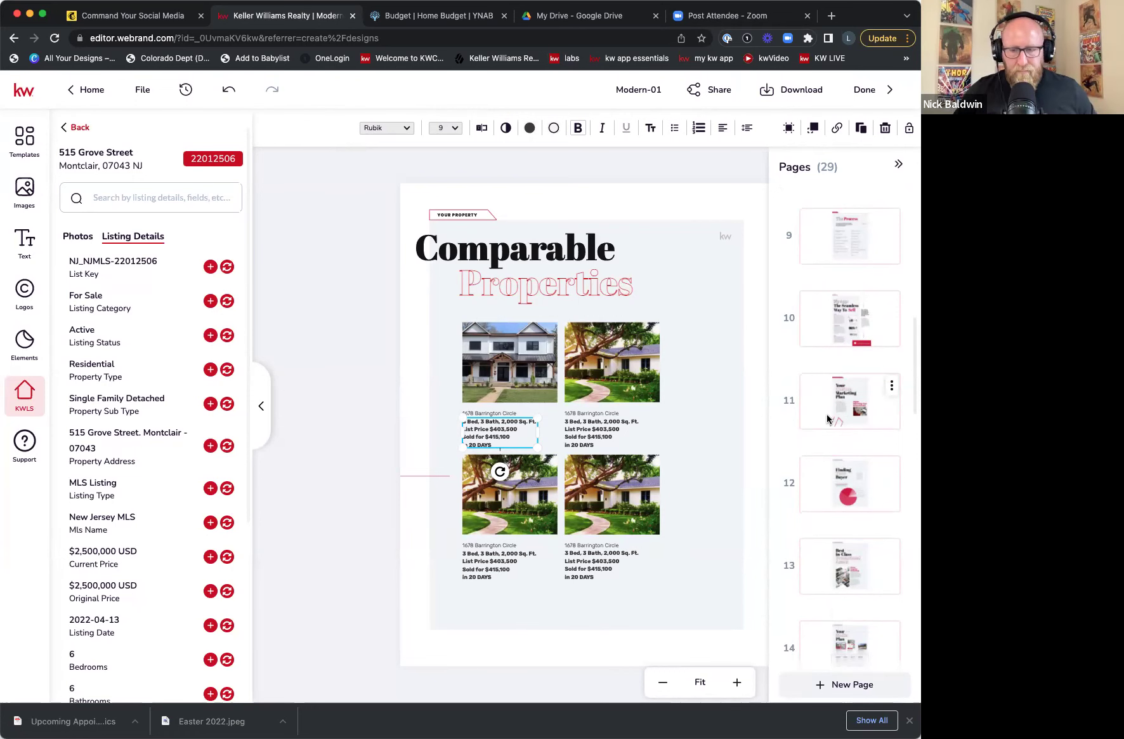
pyautogui.click(828, 419)
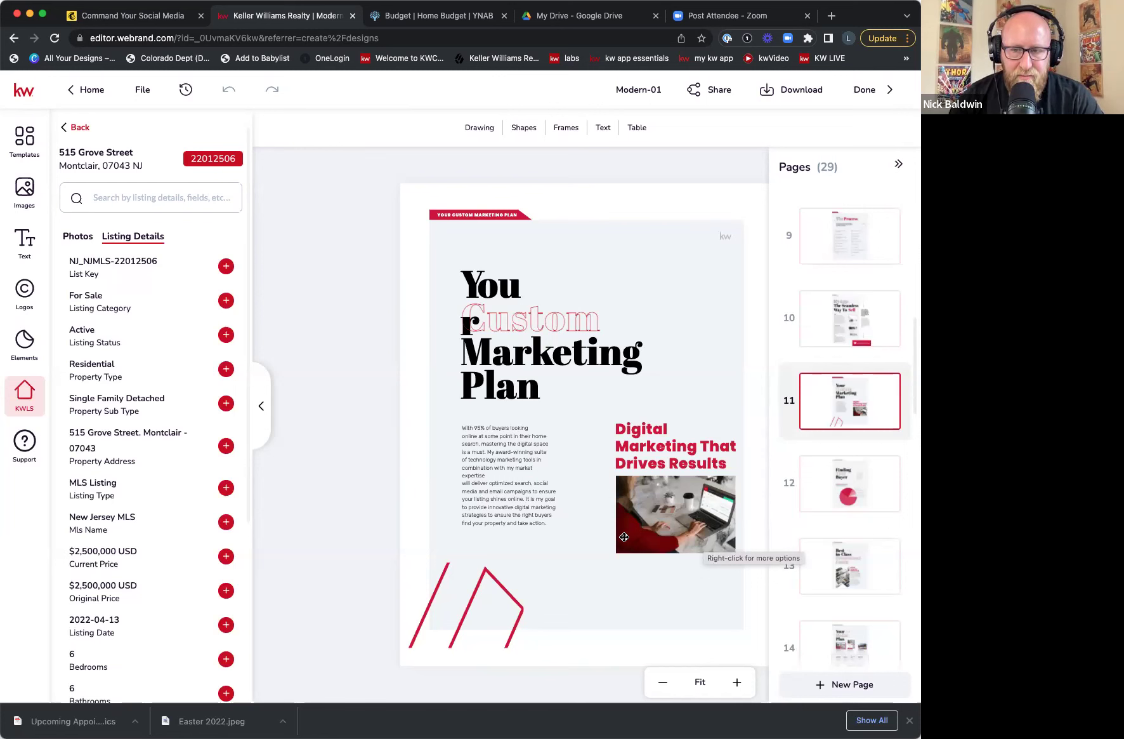
pyautogui.click(891, 469)
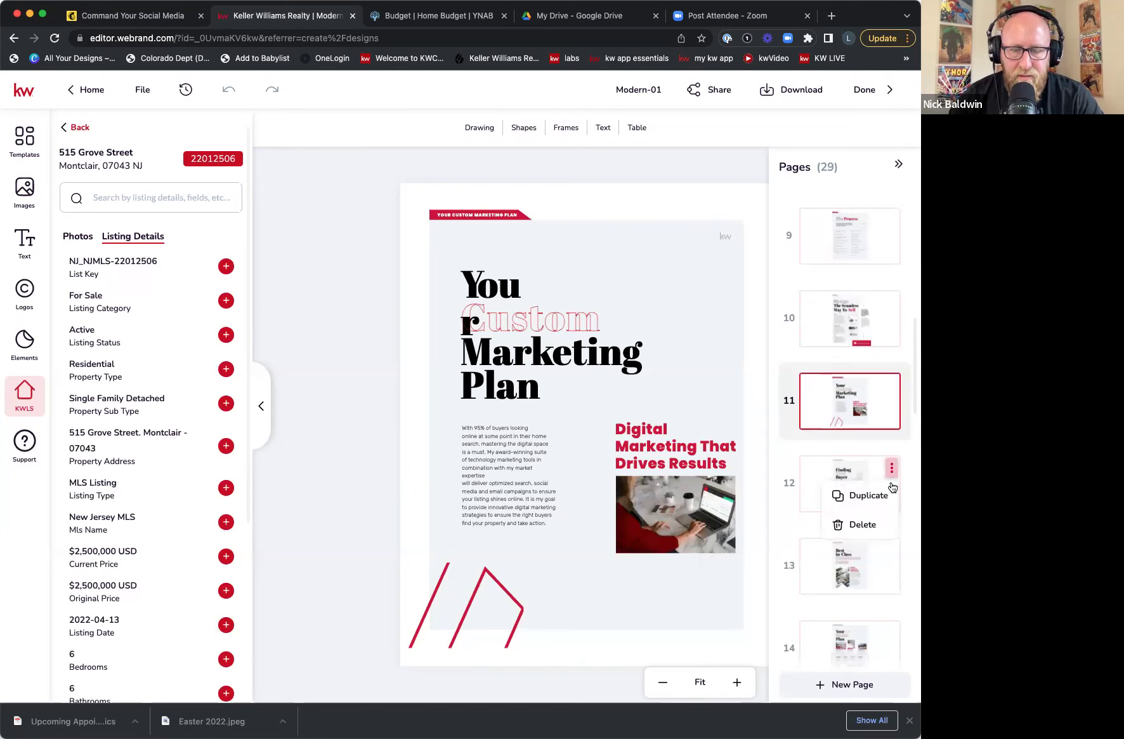
pyautogui.click(861, 472)
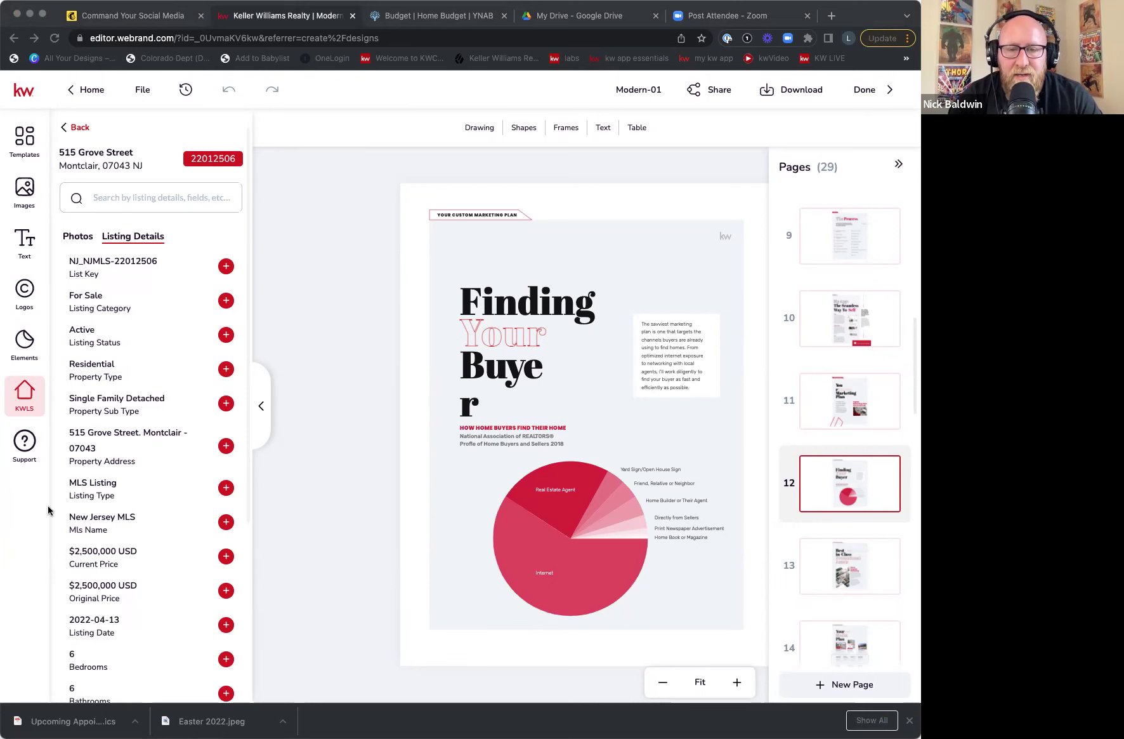
pyautogui.click(829, 573)
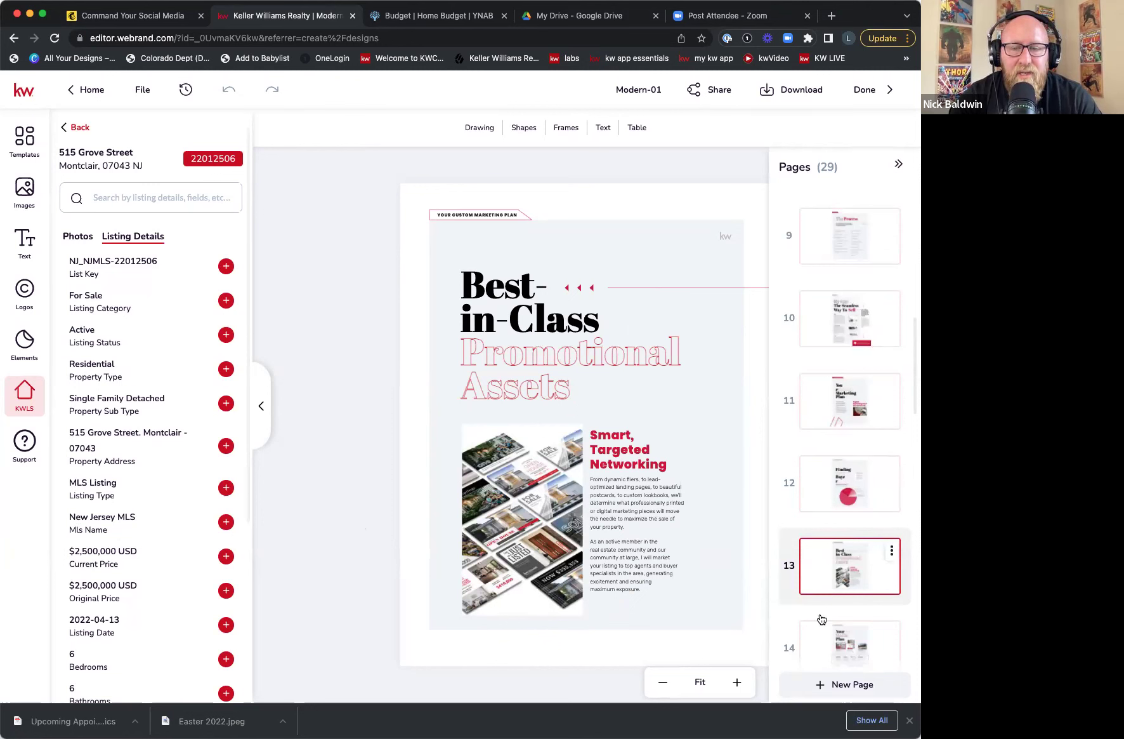
pyautogui.click(826, 665)
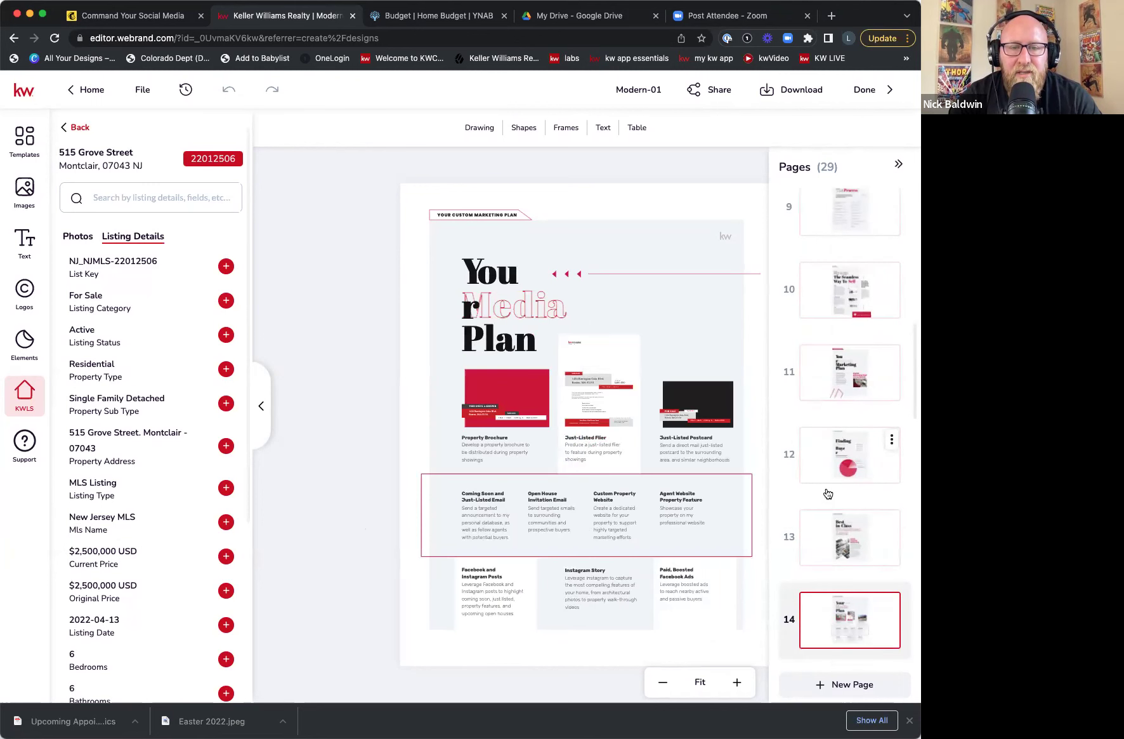
pyautogui.scroll(-5, 829, 493)
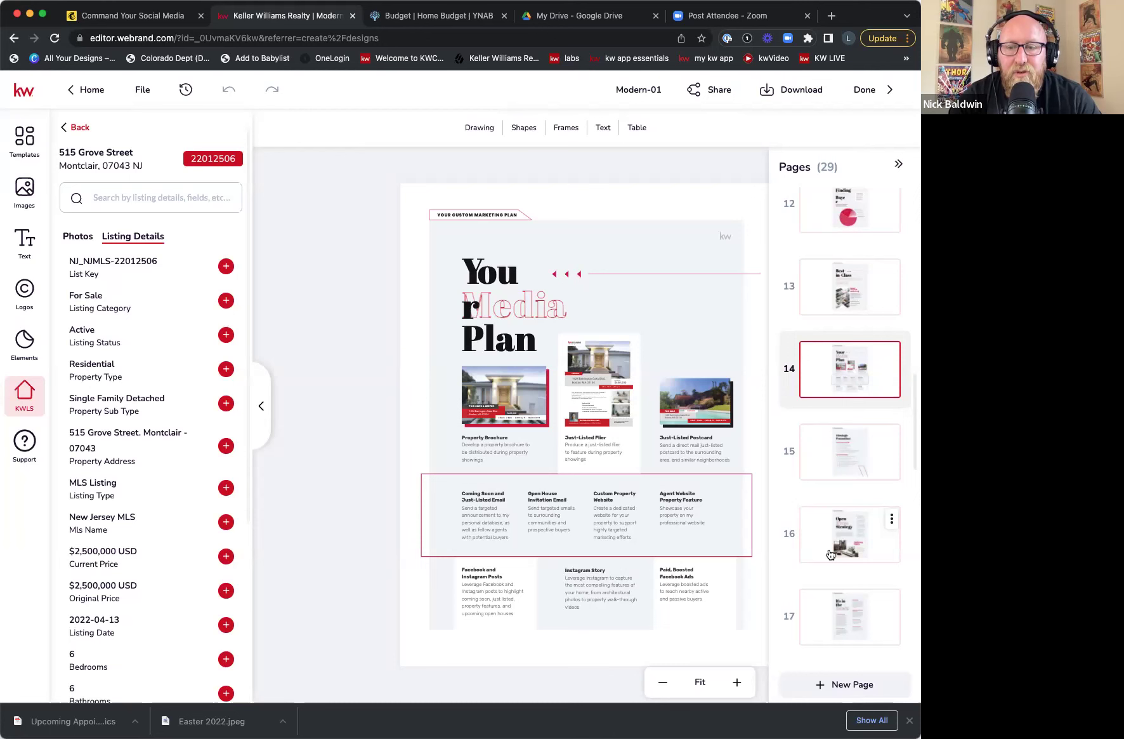
pyautogui.scroll(-3, 830, 554)
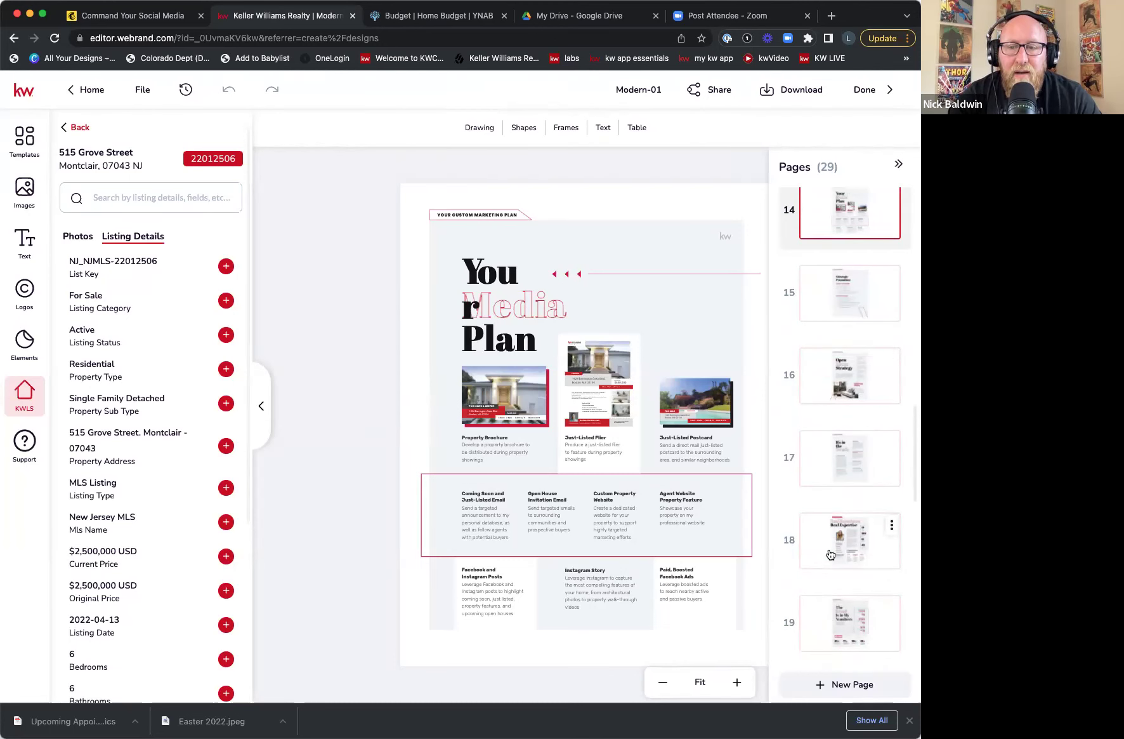
pyautogui.scroll(-1, 831, 554)
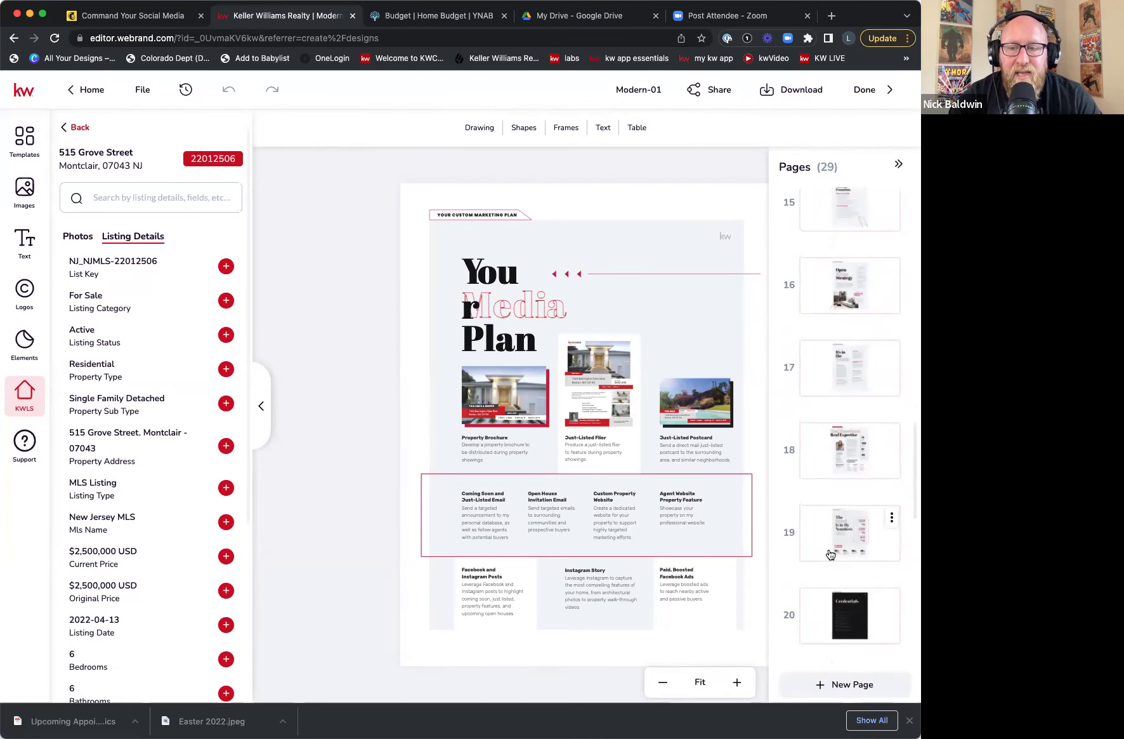
pyautogui.scroll(2, 831, 554)
pyautogui.scroll(10, 831, 554)
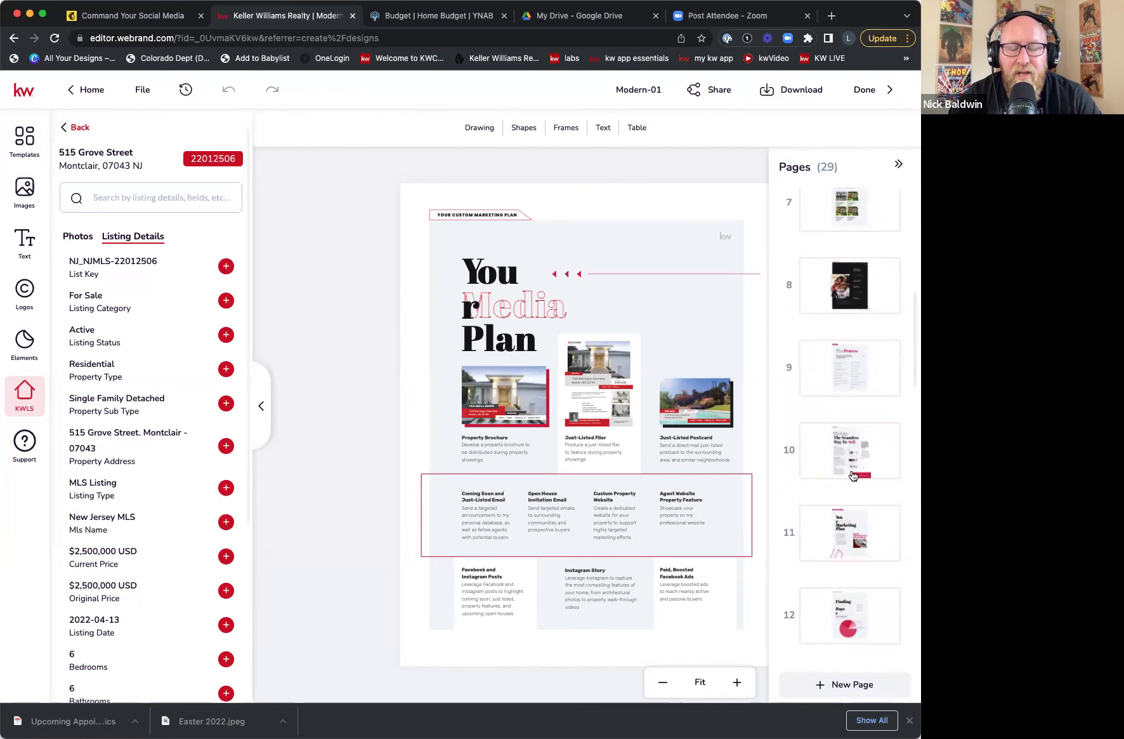
# - On page 7, delete the bold details lines under the first comparable photo
pyautogui.scroll(3, 853, 476)
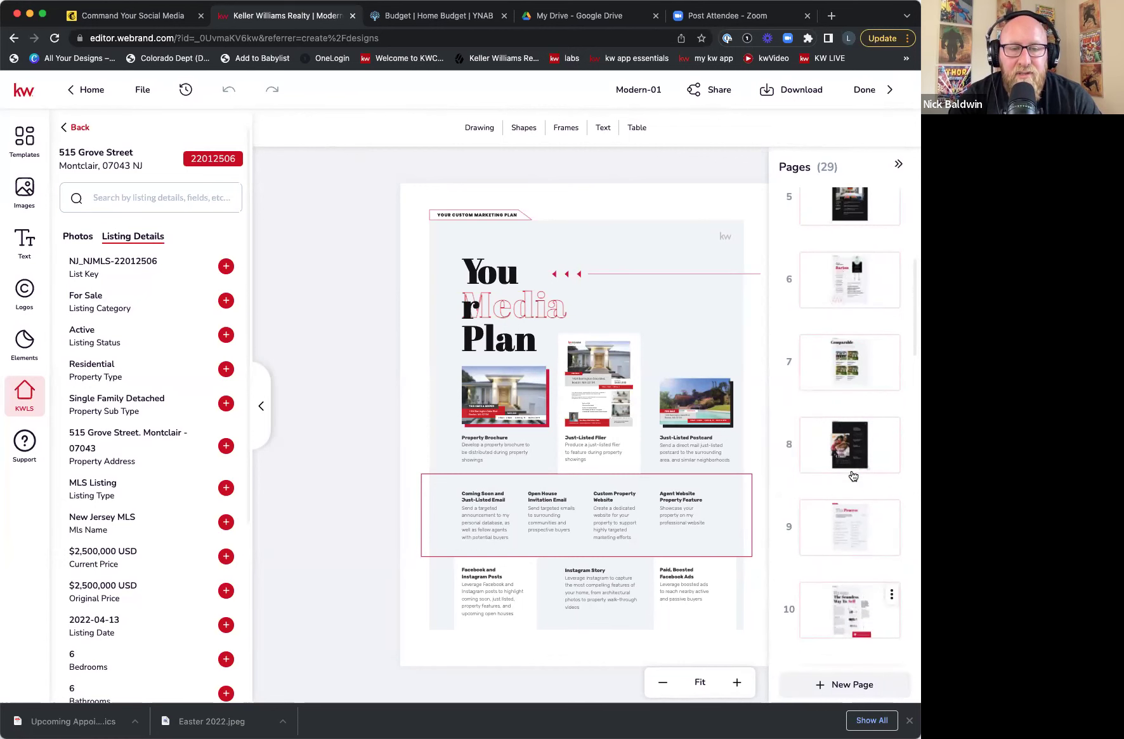
pyautogui.click(834, 383)
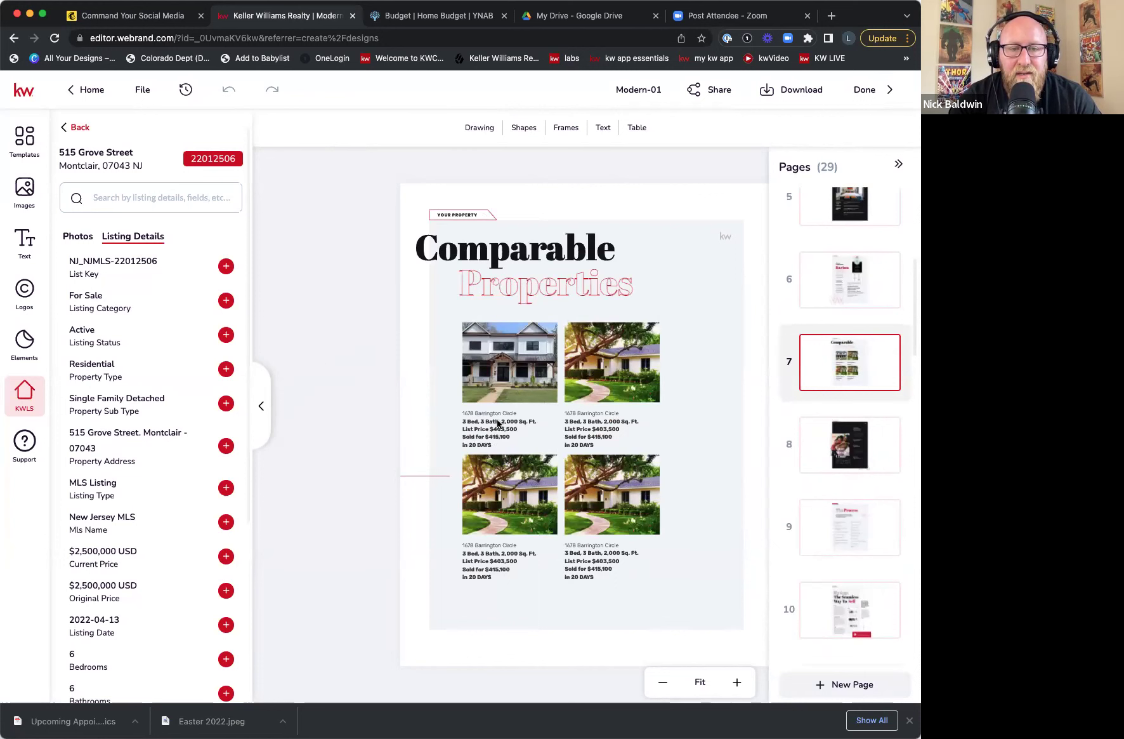
pyautogui.click(485, 435)
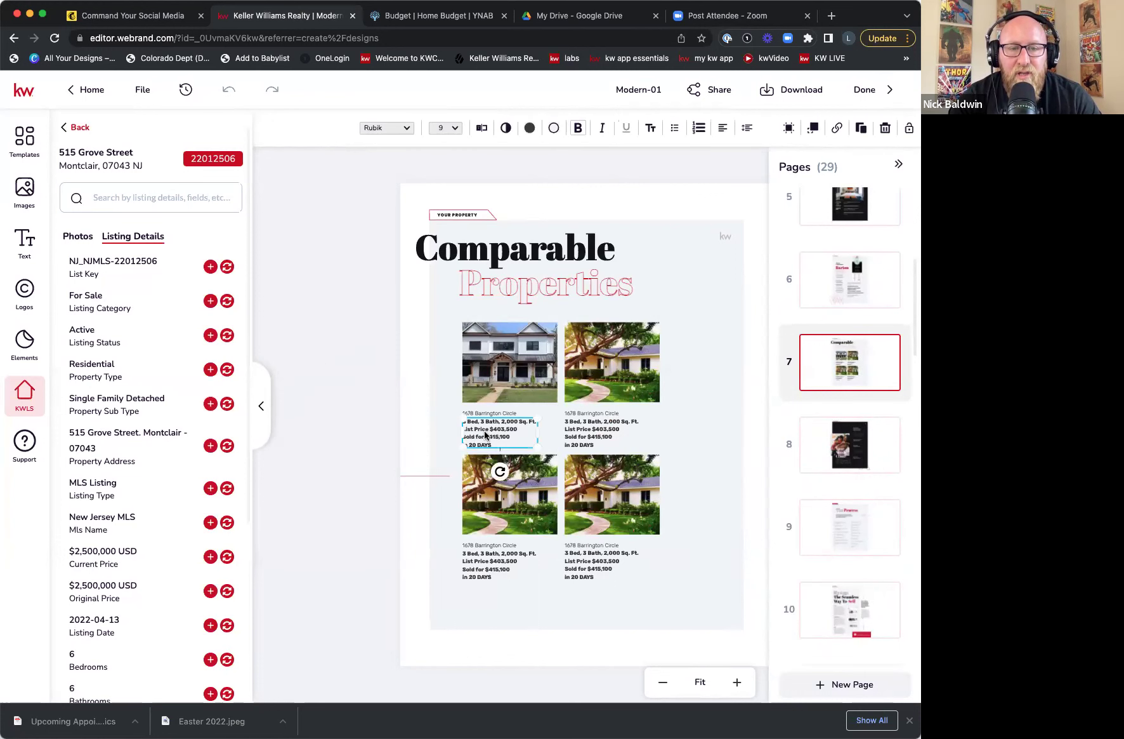
pyautogui.hotkey('ctrl', 'a')
pyautogui.press('BackSpace')
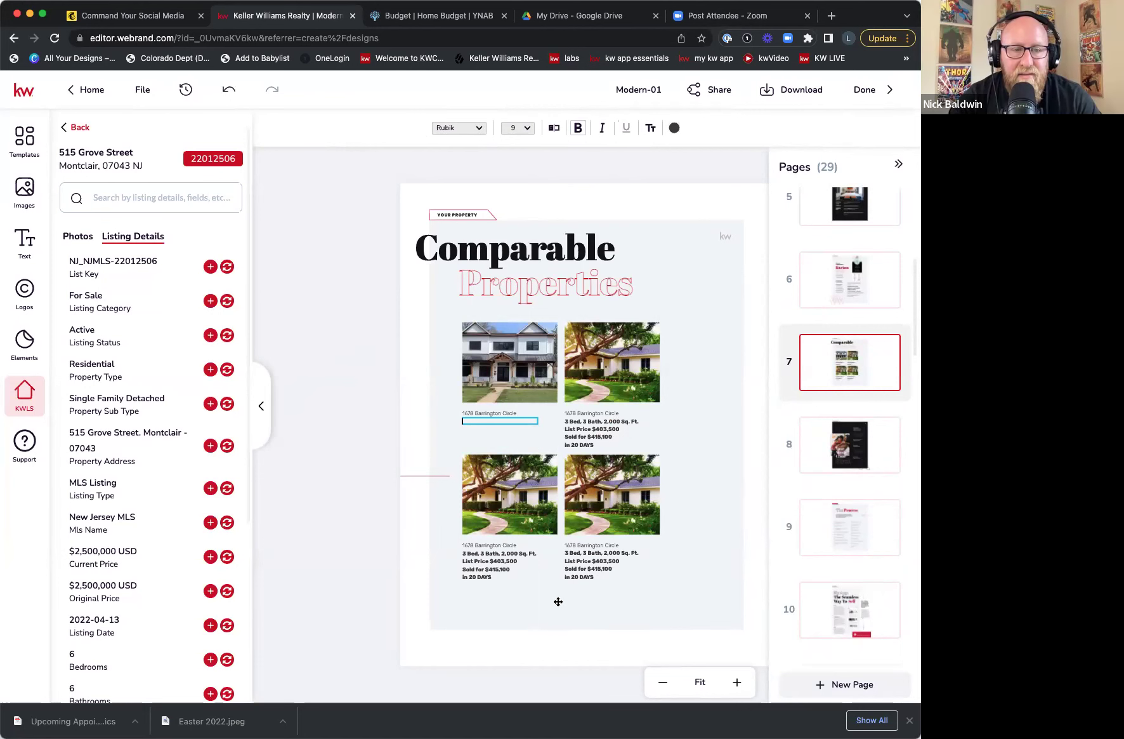
# - Try inserting the listing's bedroom count 6 under the first photo, then remove it
pyautogui.scroll(-3, 136, 631)
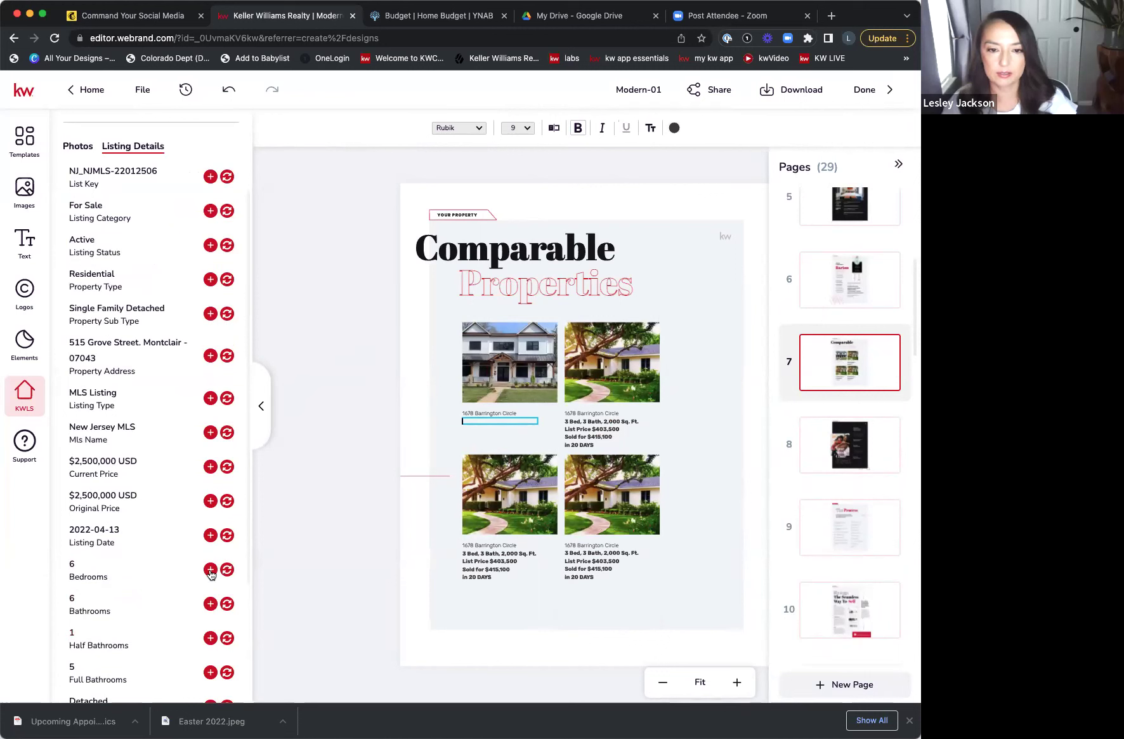
pyautogui.click(210, 571)
pyautogui.moveTo(661, 417); pyautogui.dragTo(561, 425)
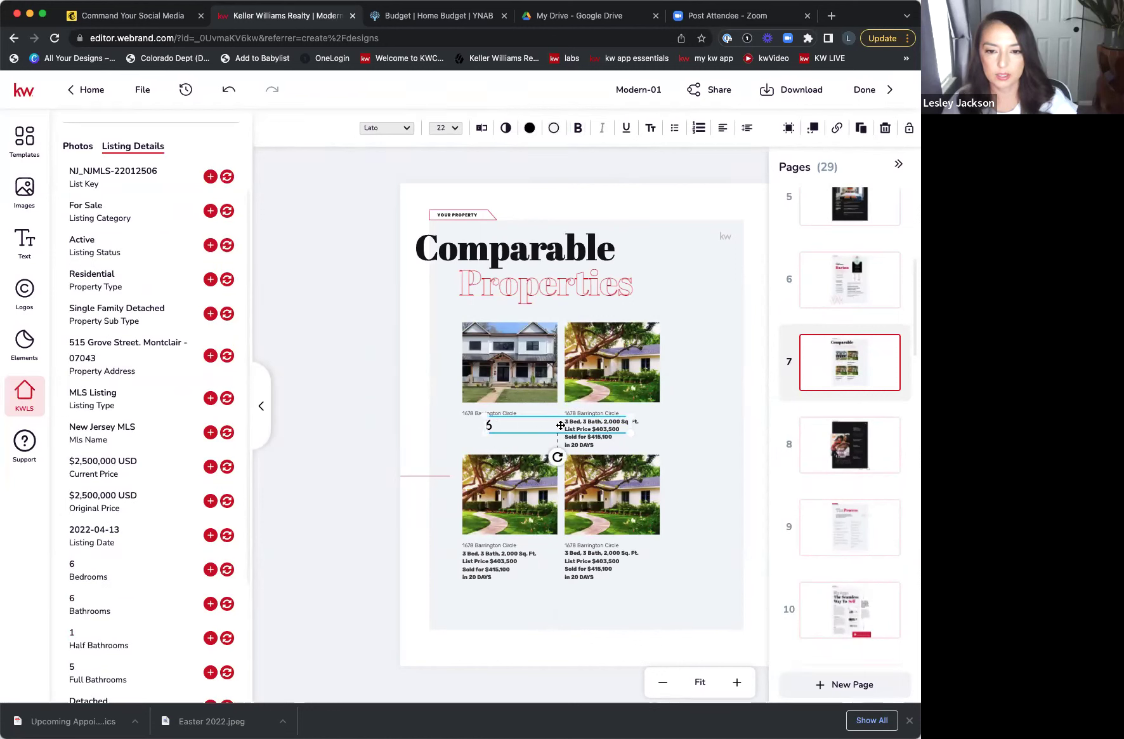
pyautogui.press('Delete')
pyautogui.scroll(-5, 178, 429)
pyautogui.click(698, 609)
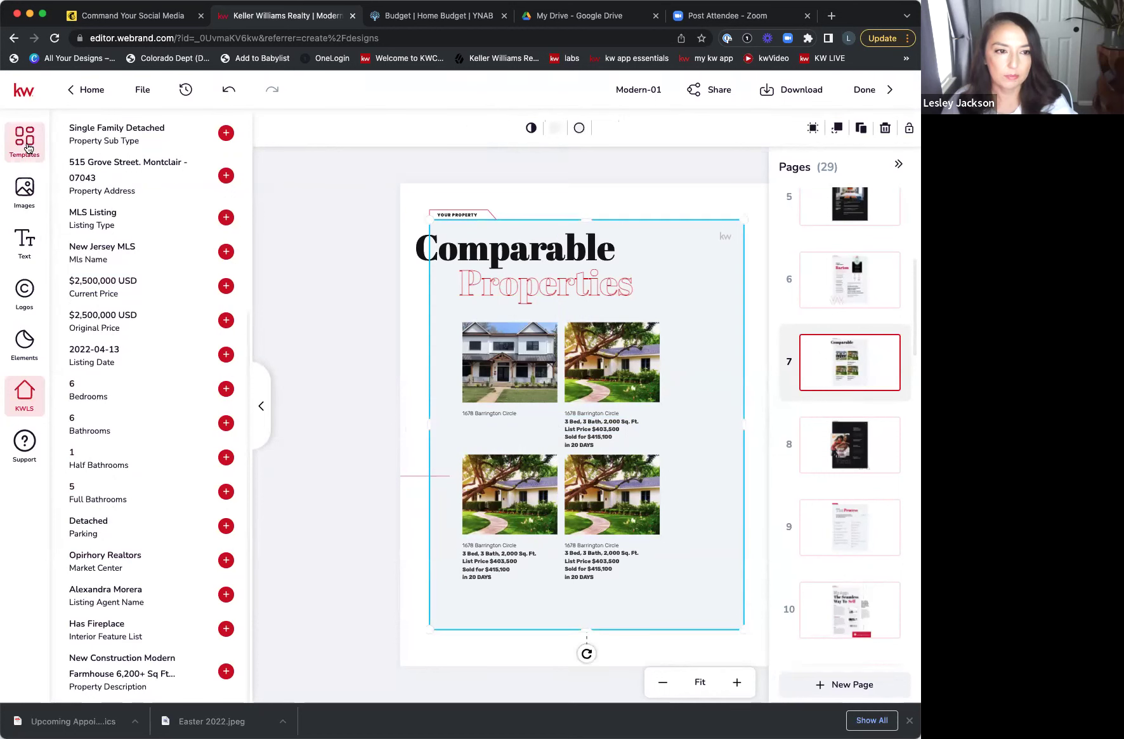
# - Add a Subtitle text box reading '6 beds' / '6 baths' and shrink it under the first photo
pyautogui.click(24, 242)
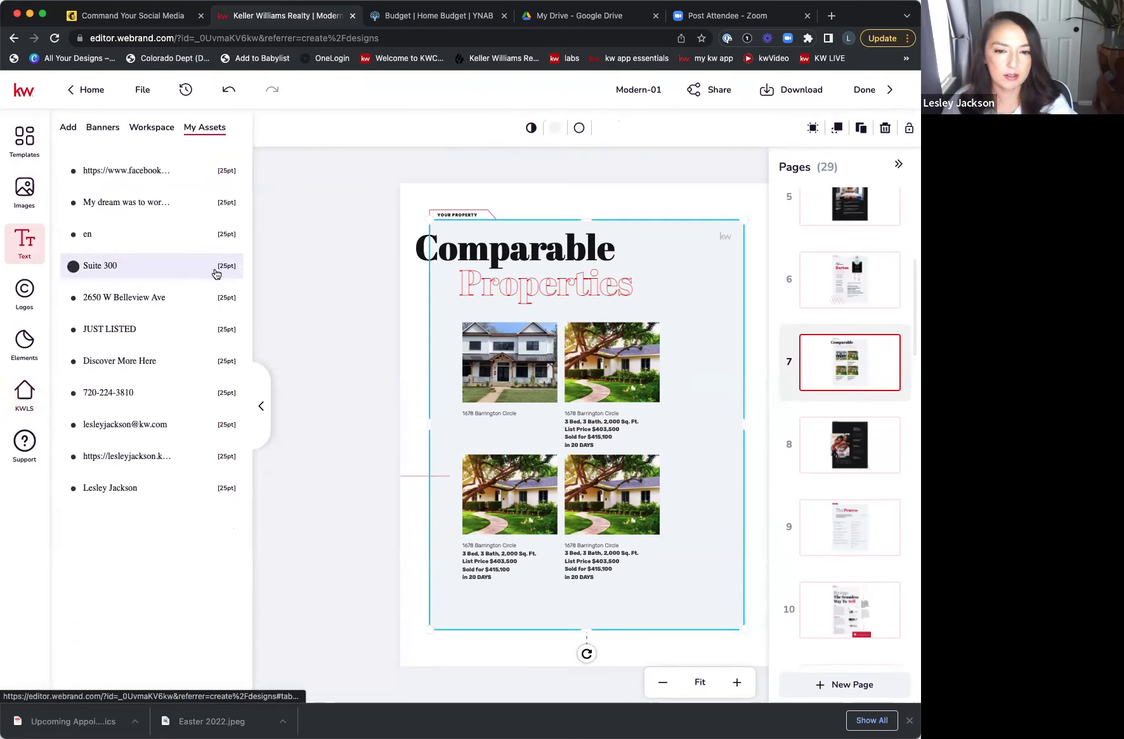
pyautogui.click(69, 129)
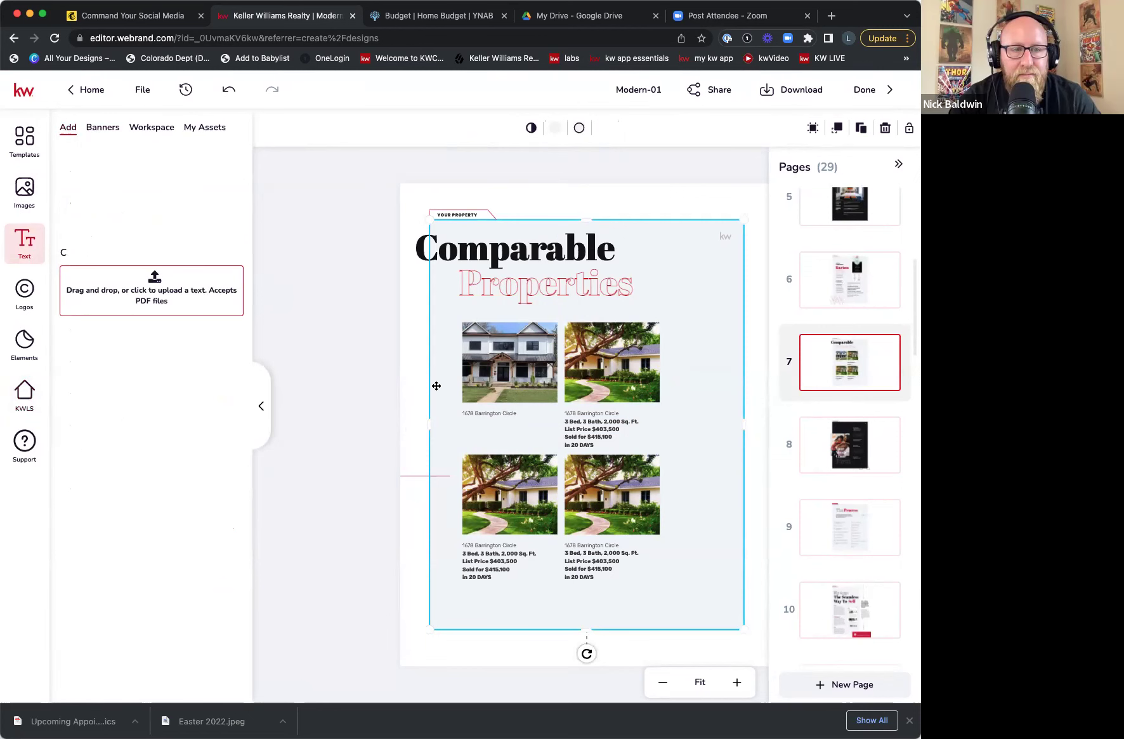
pyautogui.click(106, 201)
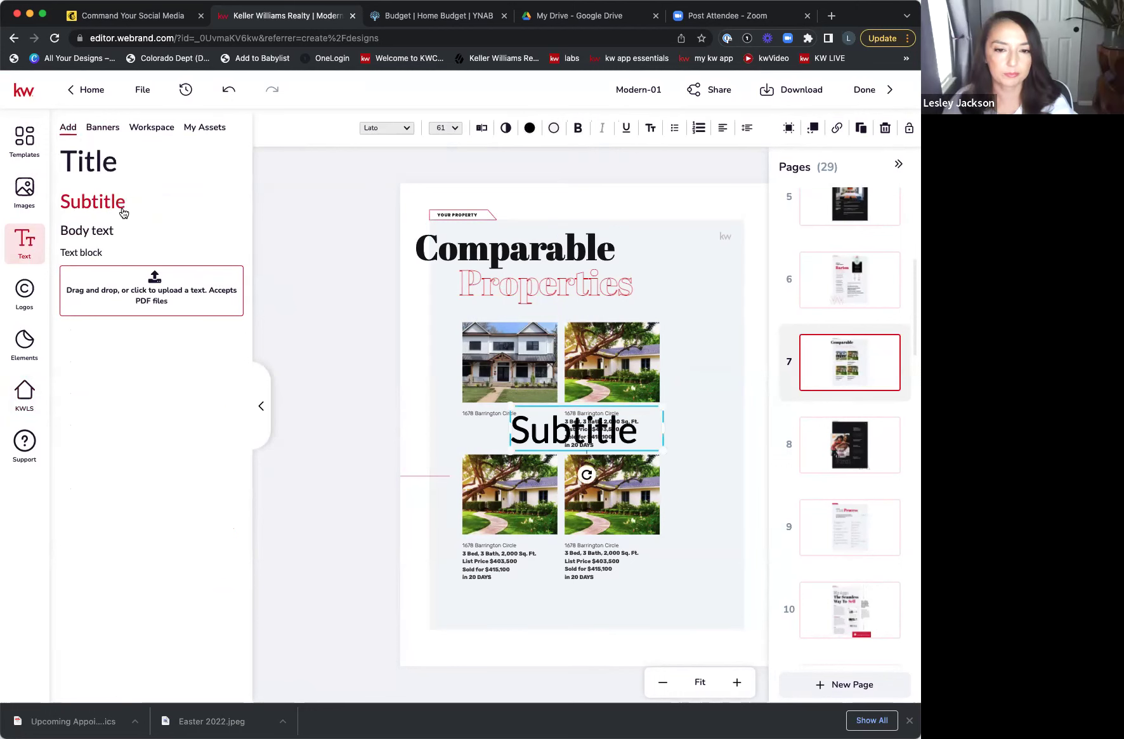
pyautogui.doubleClick(630, 440)
pyautogui.moveTo(631, 438); pyautogui.dragTo(508, 424)
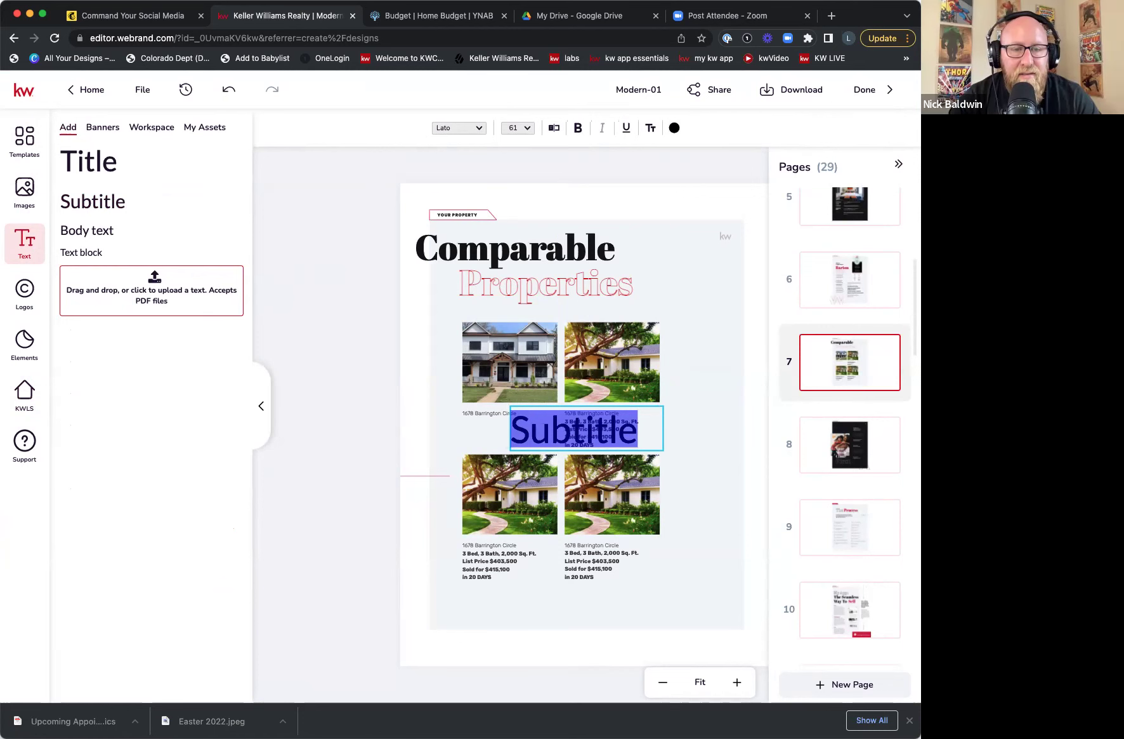
pyautogui.write('6 beds')
pyautogui.press('Return')
pyautogui.write('6bath')
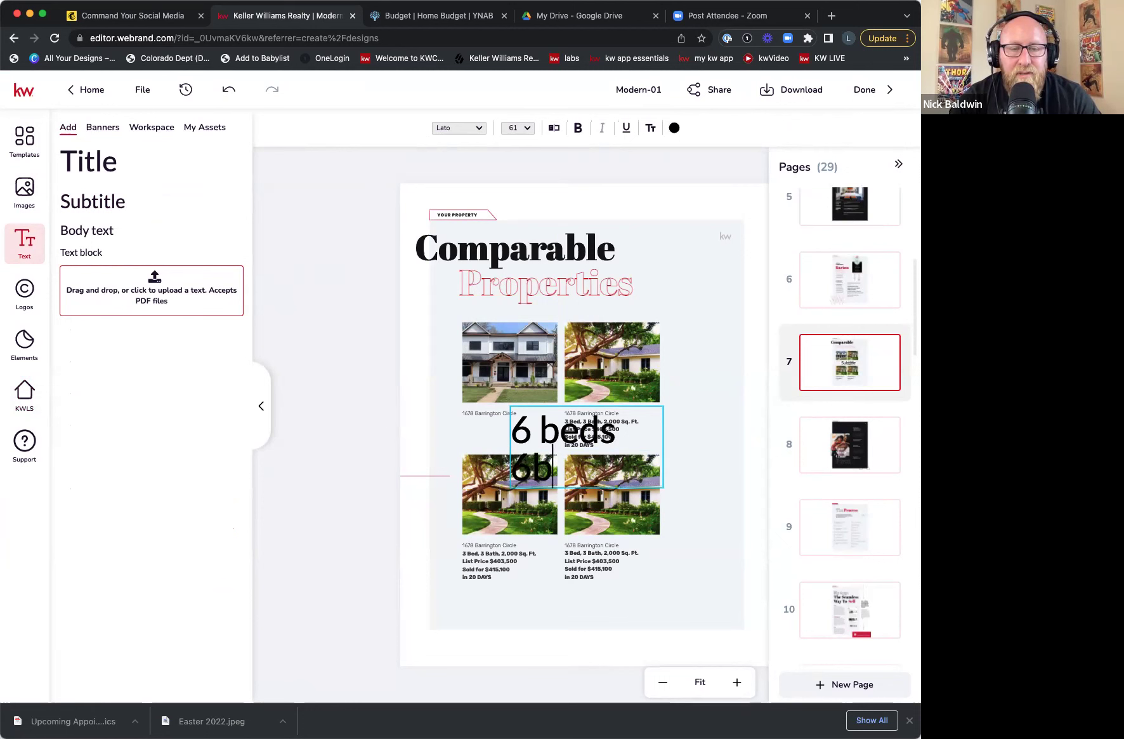
pyautogui.press('BackSpace')
pyautogui.press('BackSpace')
pyautogui.press('BackSpace')
pyautogui.press('BackSpace')
pyautogui.press('BackSpace')
pyautogui.write('6')
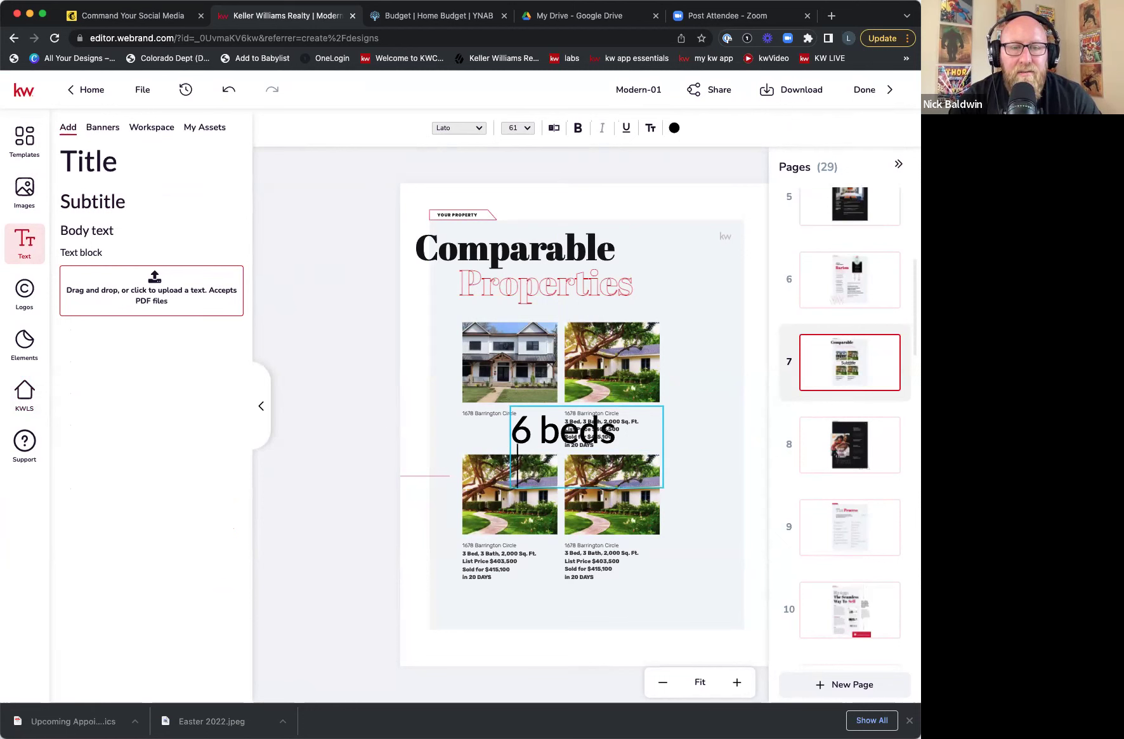
pyautogui.write(' baths')
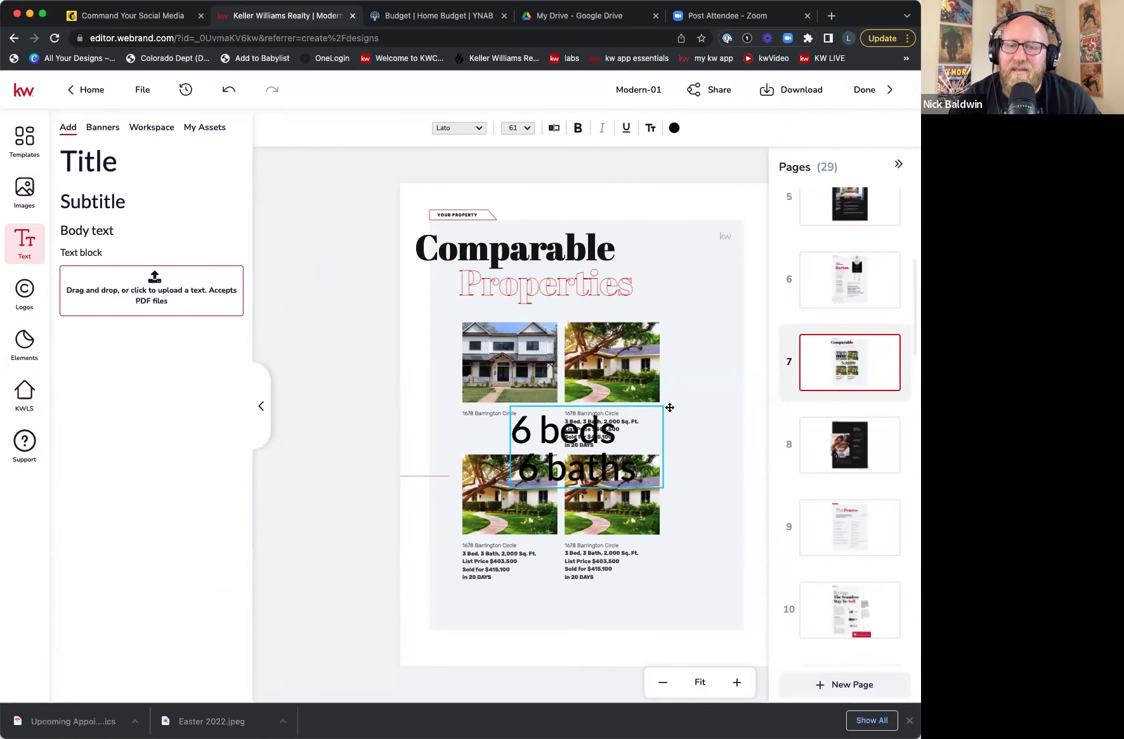
pyautogui.click(663, 407)
pyautogui.moveTo(664, 406); pyautogui.dragTo(491, 440)
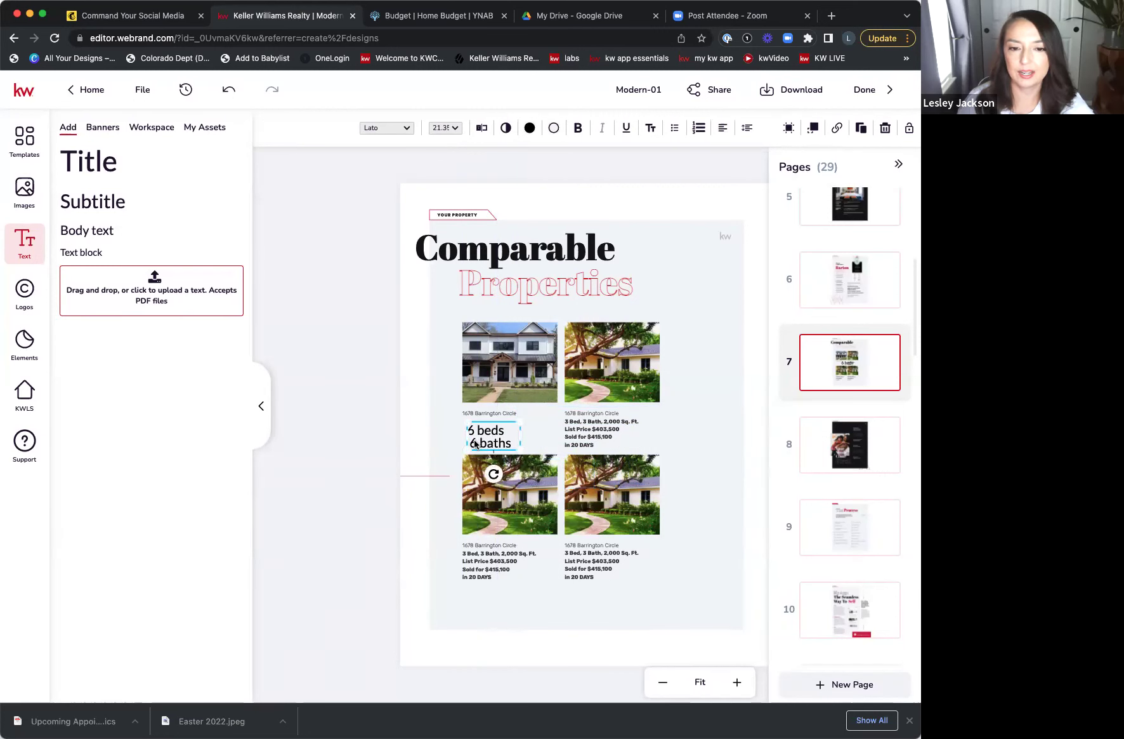
# - Remove the leading space before '6 baths', then go to page 8, Your Needs Come First
pyautogui.click(473, 445)
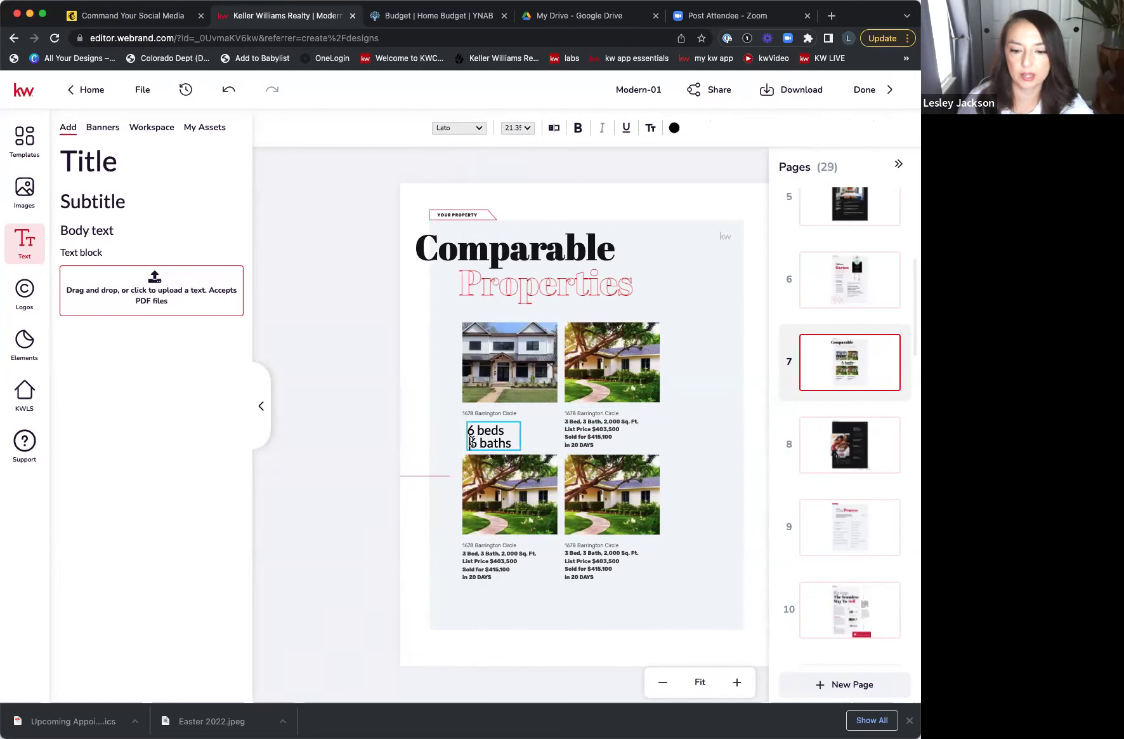
pyautogui.press('BackSpace')
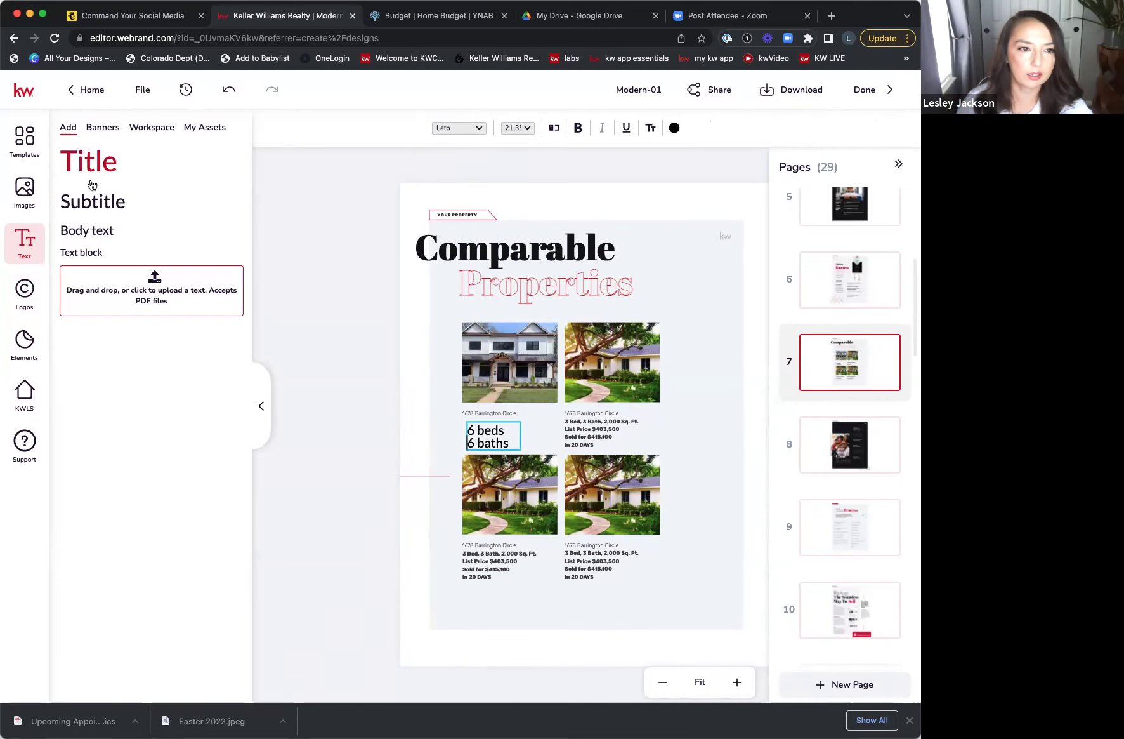
pyautogui.click(25, 399)
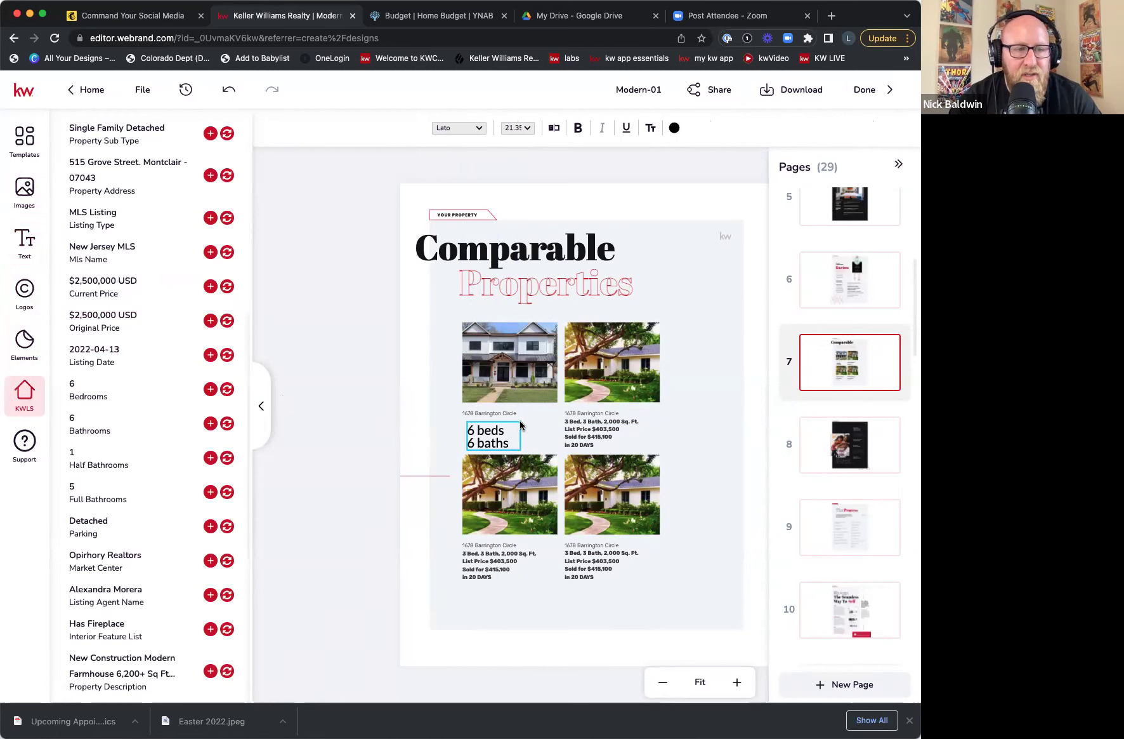
pyautogui.press('Escape')
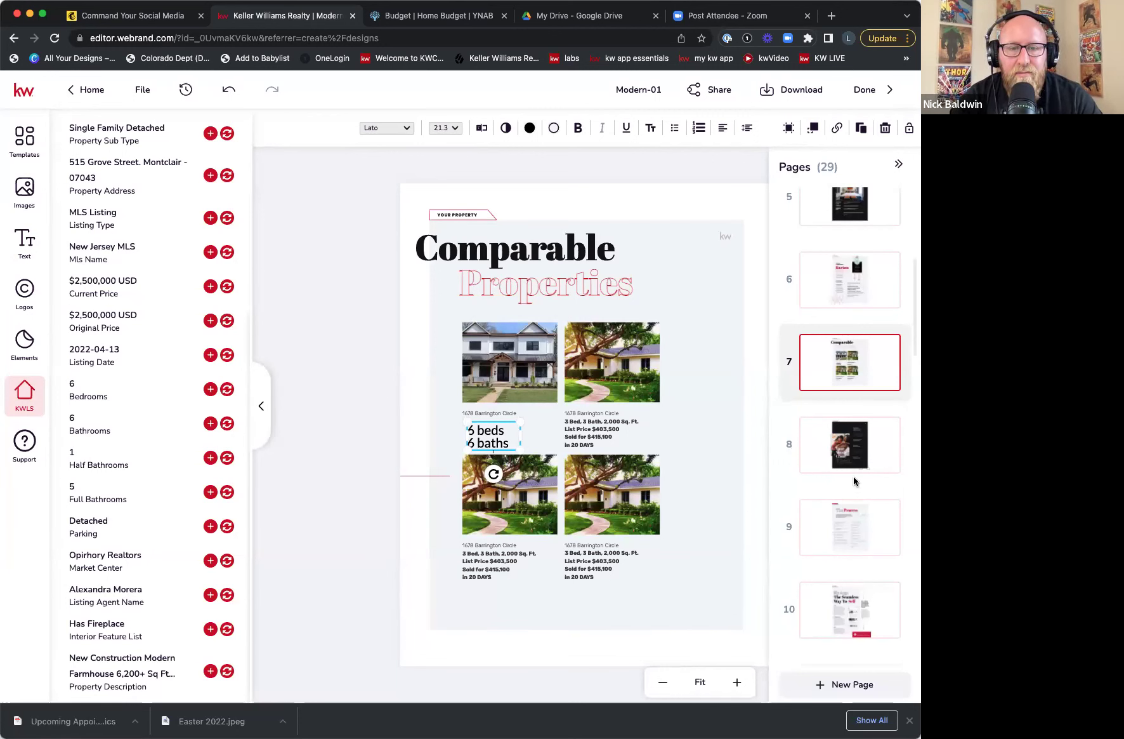
pyautogui.click(859, 456)
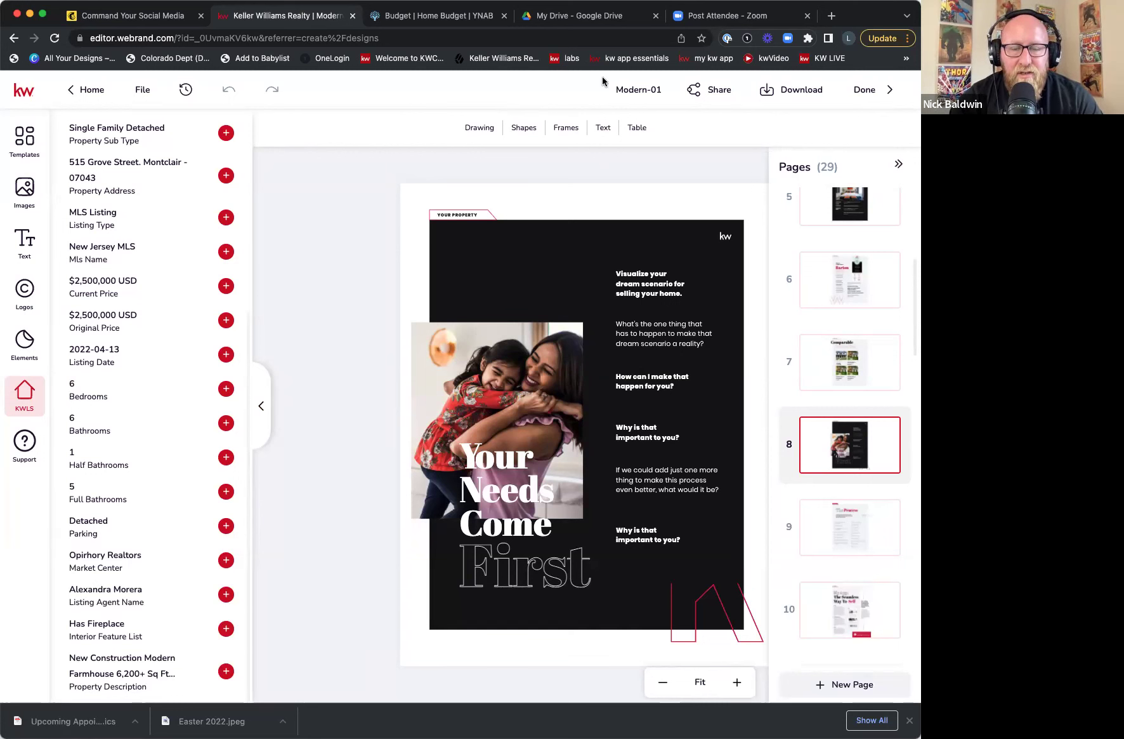
# - Review pages 15 to 17: Strategic Promotion, Open House Strategy and It's in the Details
pyautogui.scroll(-8, 800, 537)
pyautogui.scroll(-8, 832, 524)
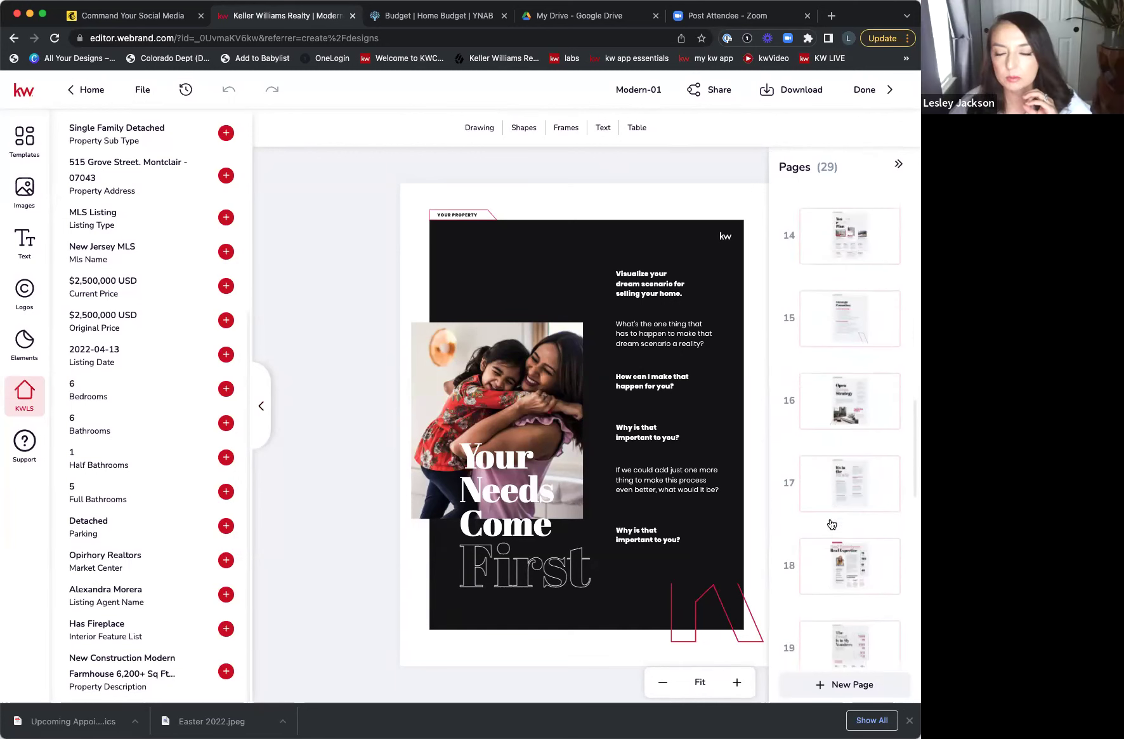
pyautogui.scroll(2, 832, 524)
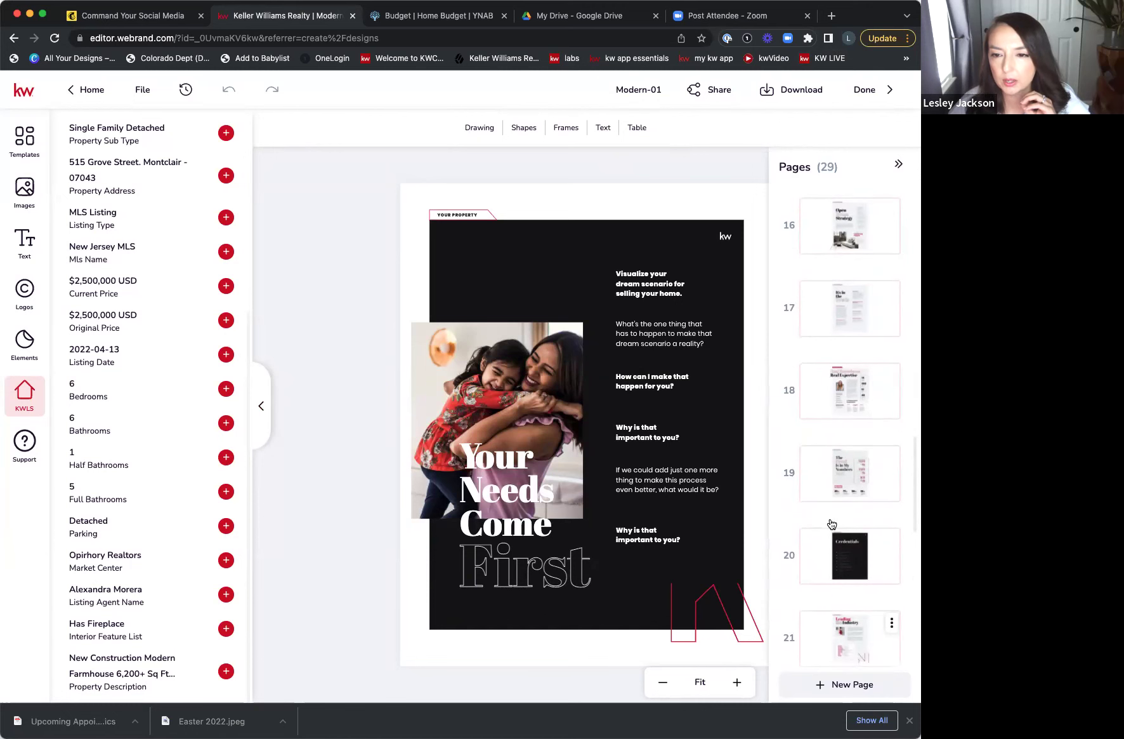
pyautogui.moveTo(787, 444)
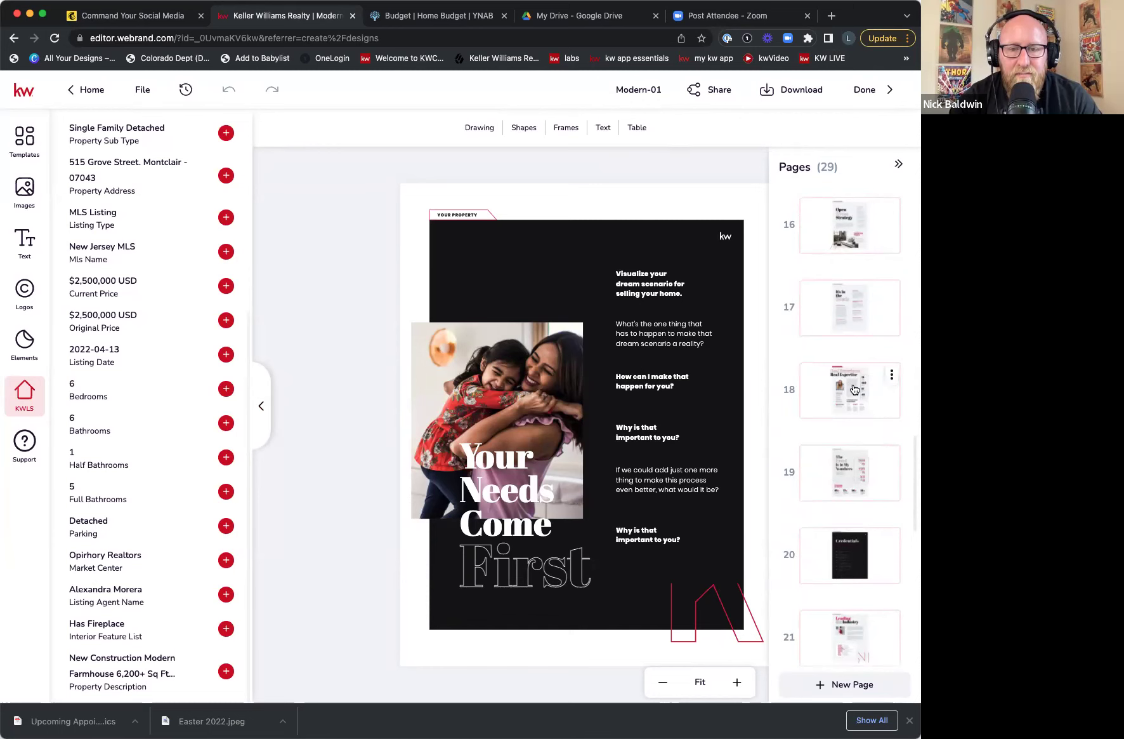
pyautogui.scroll(3, 854, 389)
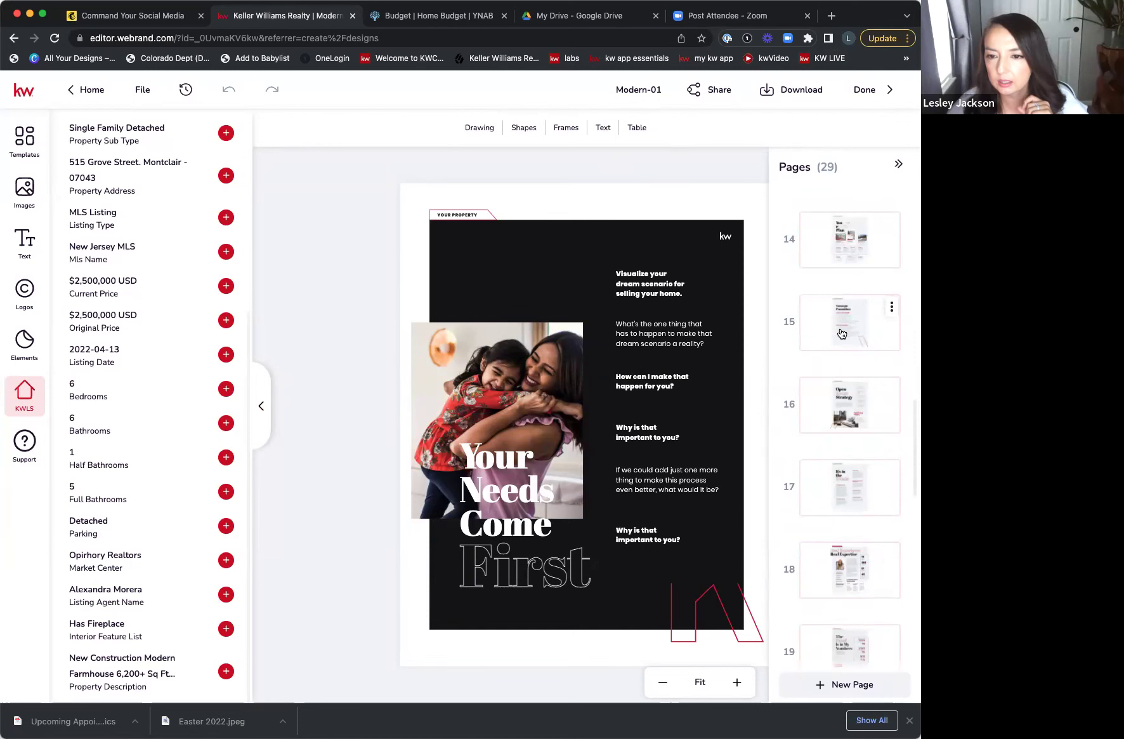
pyautogui.click(842, 334)
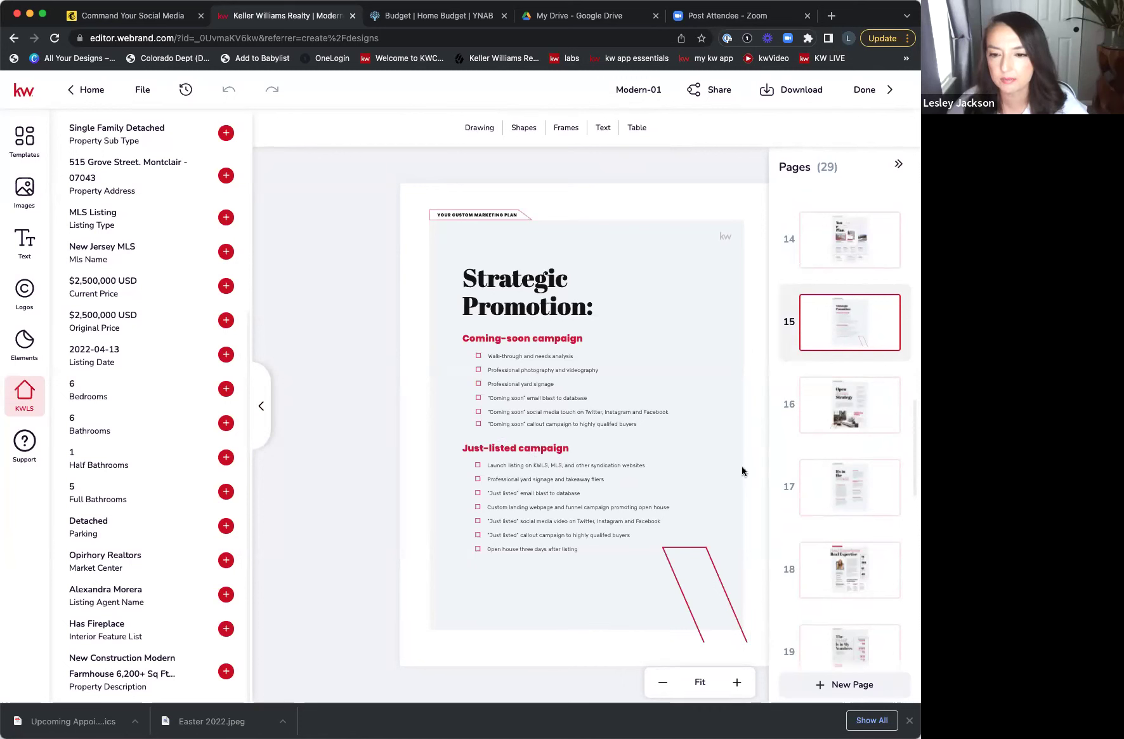
pyautogui.click(851, 412)
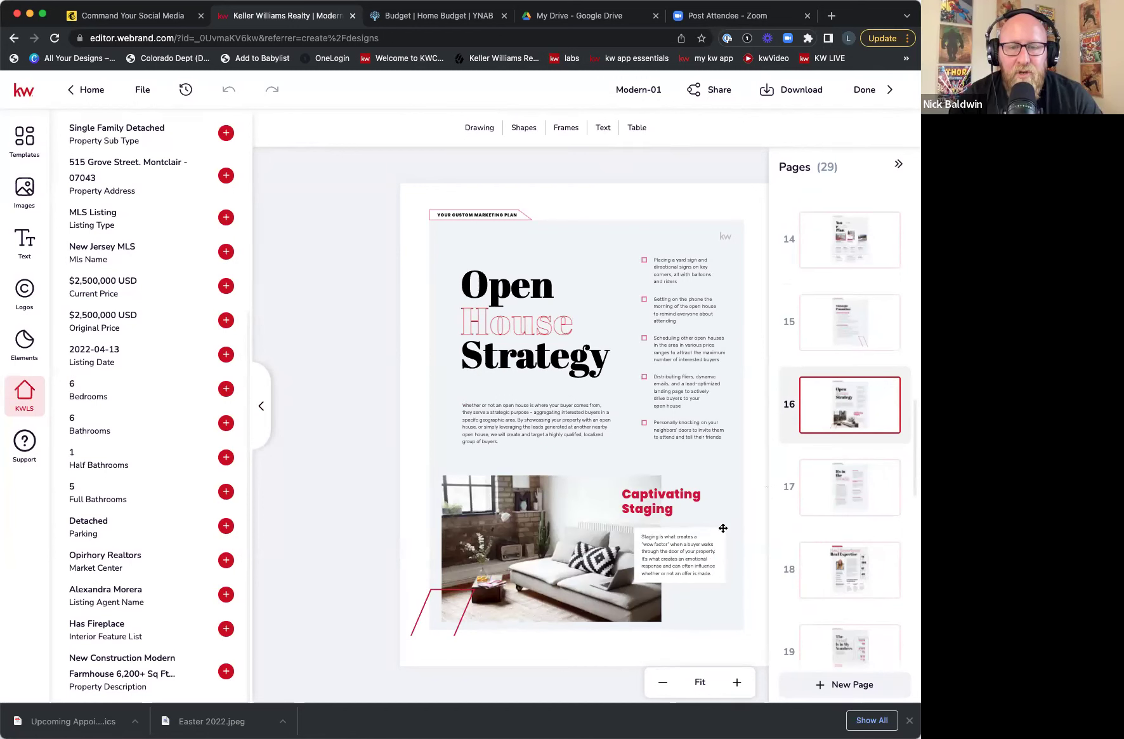
pyautogui.click(826, 497)
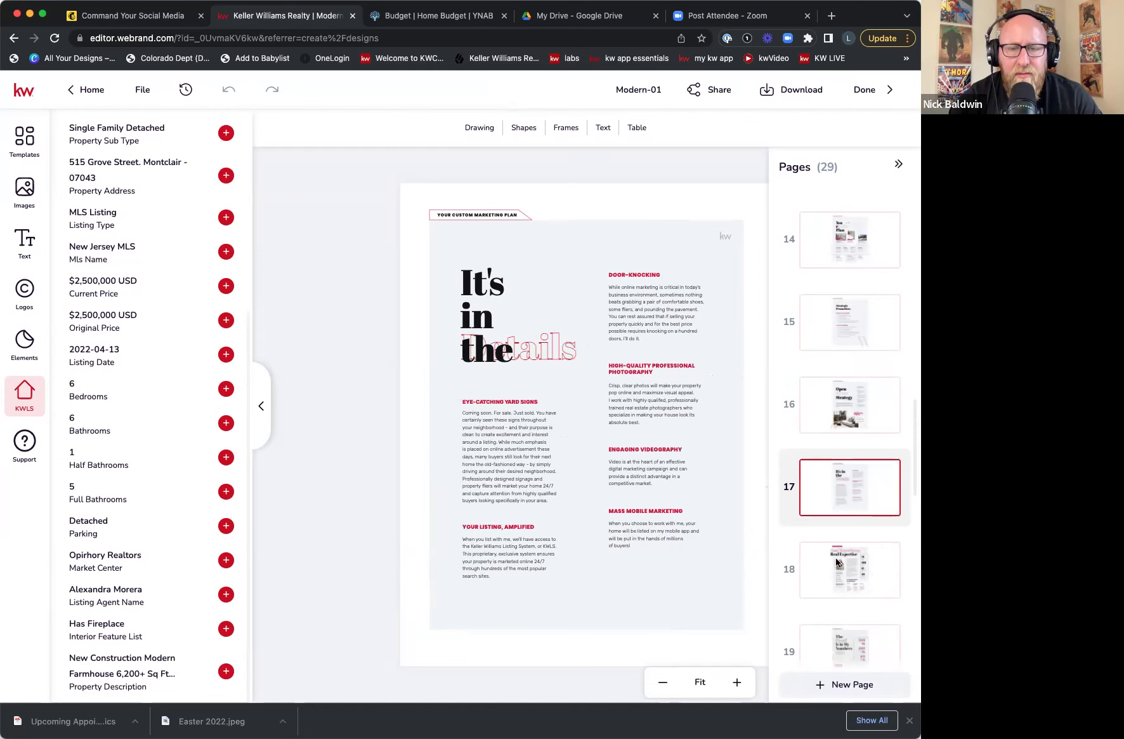
pyautogui.scroll(-8, 887, 483)
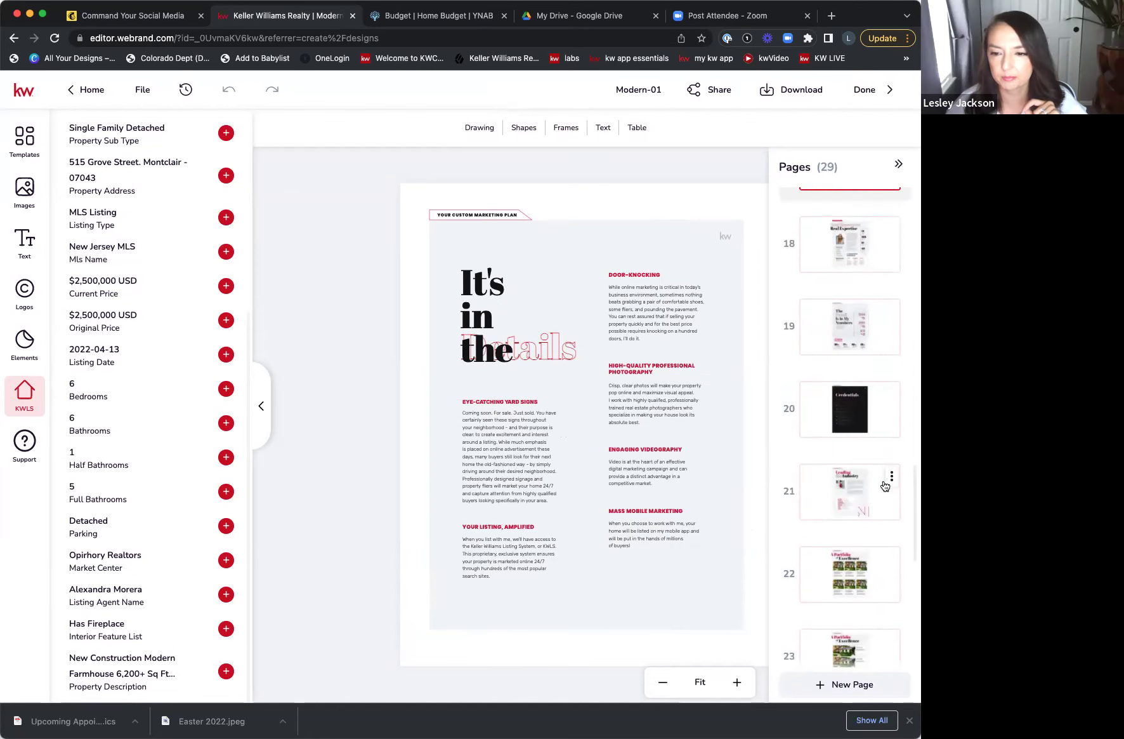
pyautogui.scroll(-4, 886, 483)
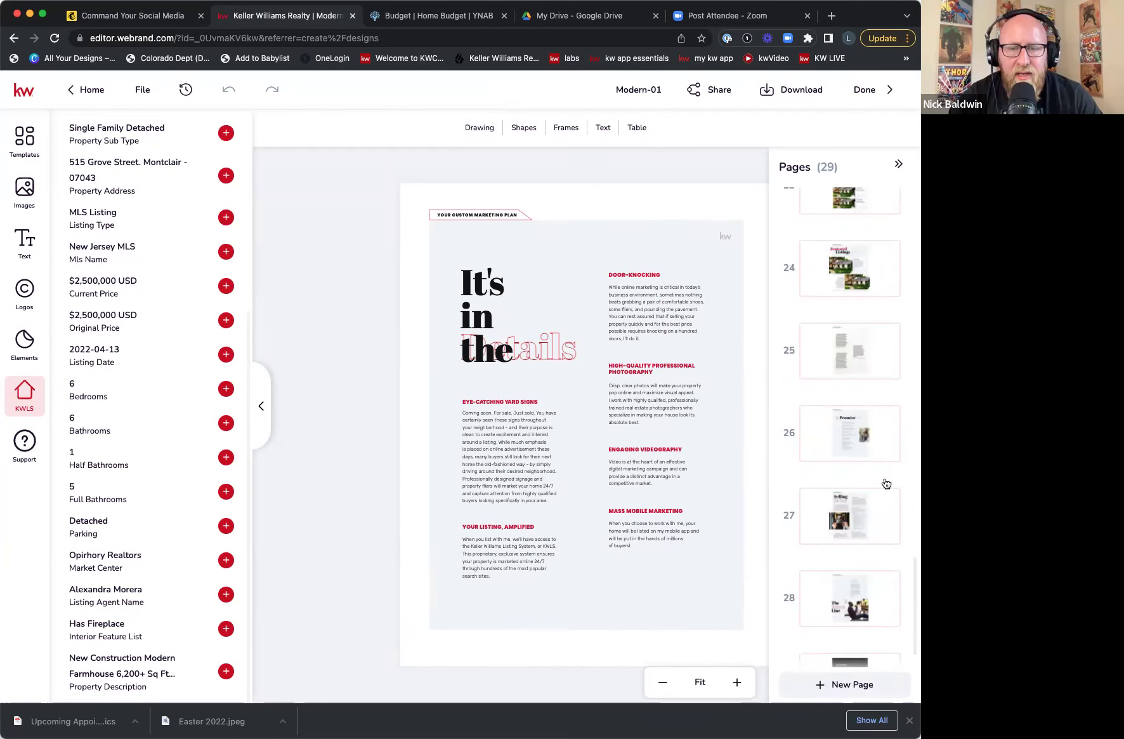
pyautogui.scroll(-2, 887, 483)
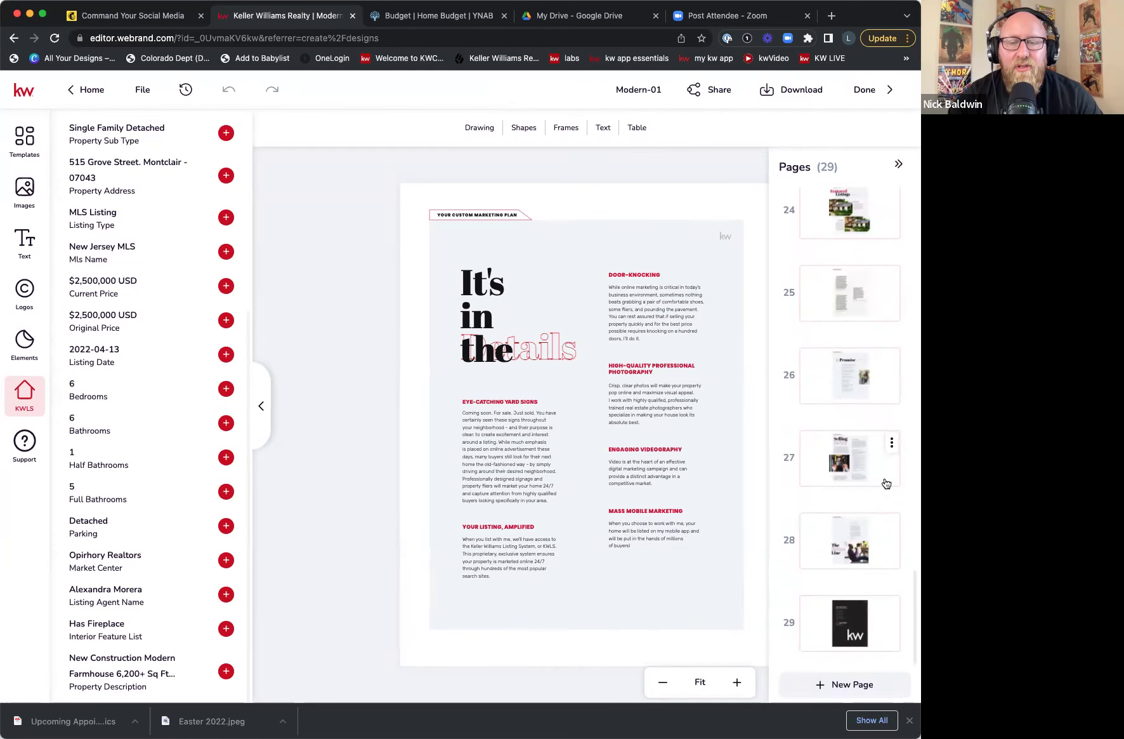
pyautogui.scroll(20, 886, 484)
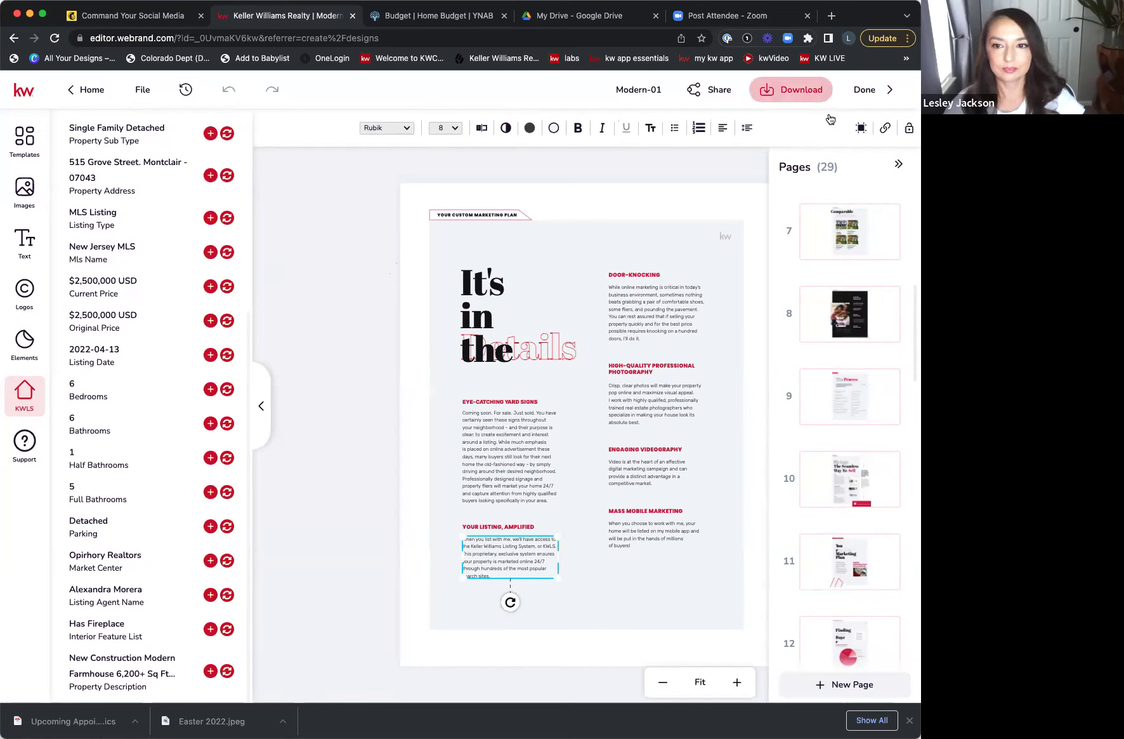
pyautogui.click(797, 90)
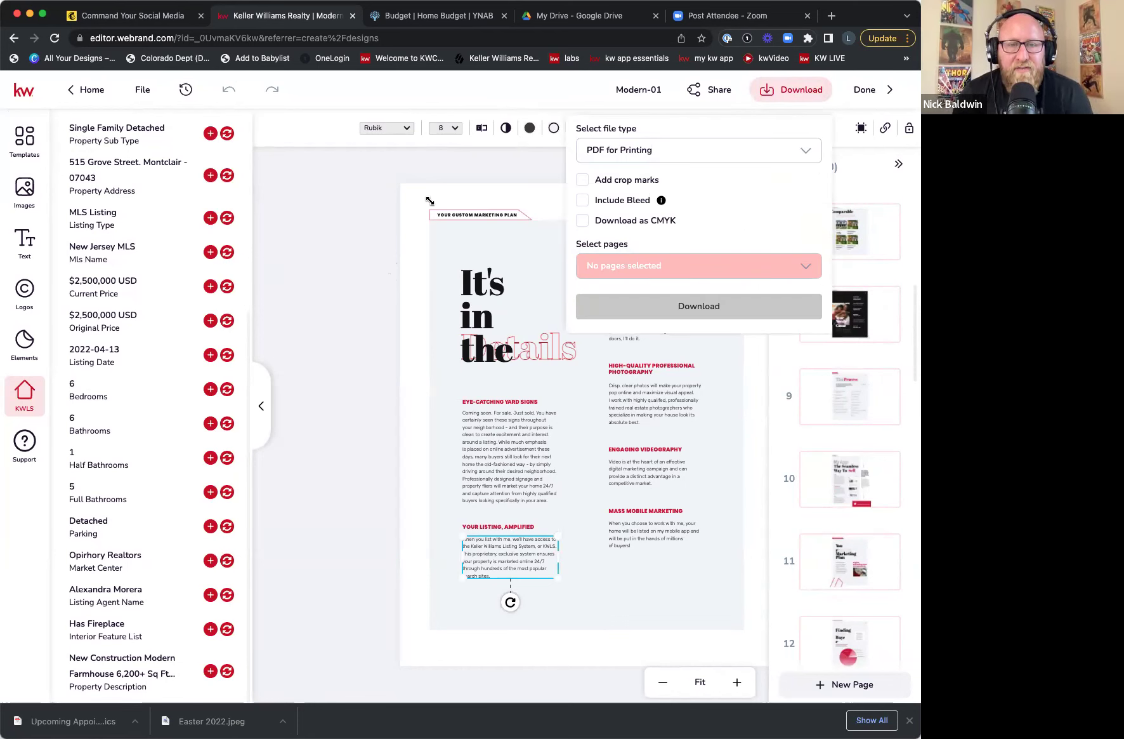
pyautogui.click(549, 87)
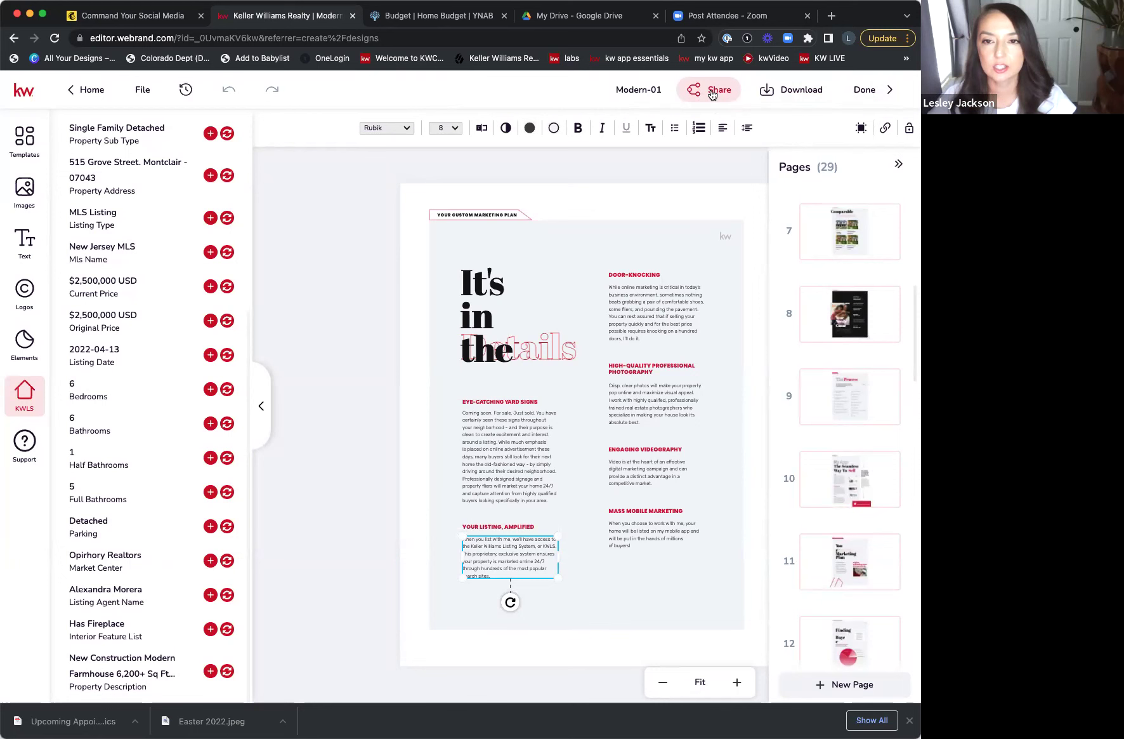
# - Copy the whole project's viewer link, viewable by anyone with it, and open a new browser tab
pyautogui.click(712, 92)
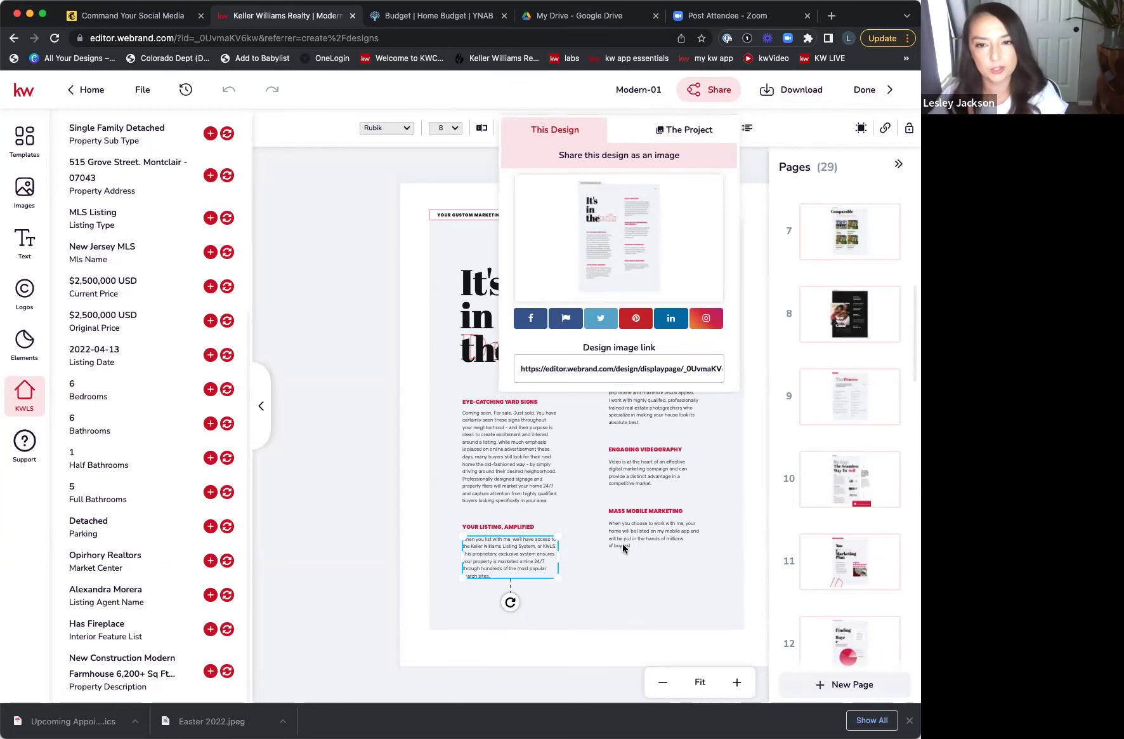
pyautogui.click(699, 132)
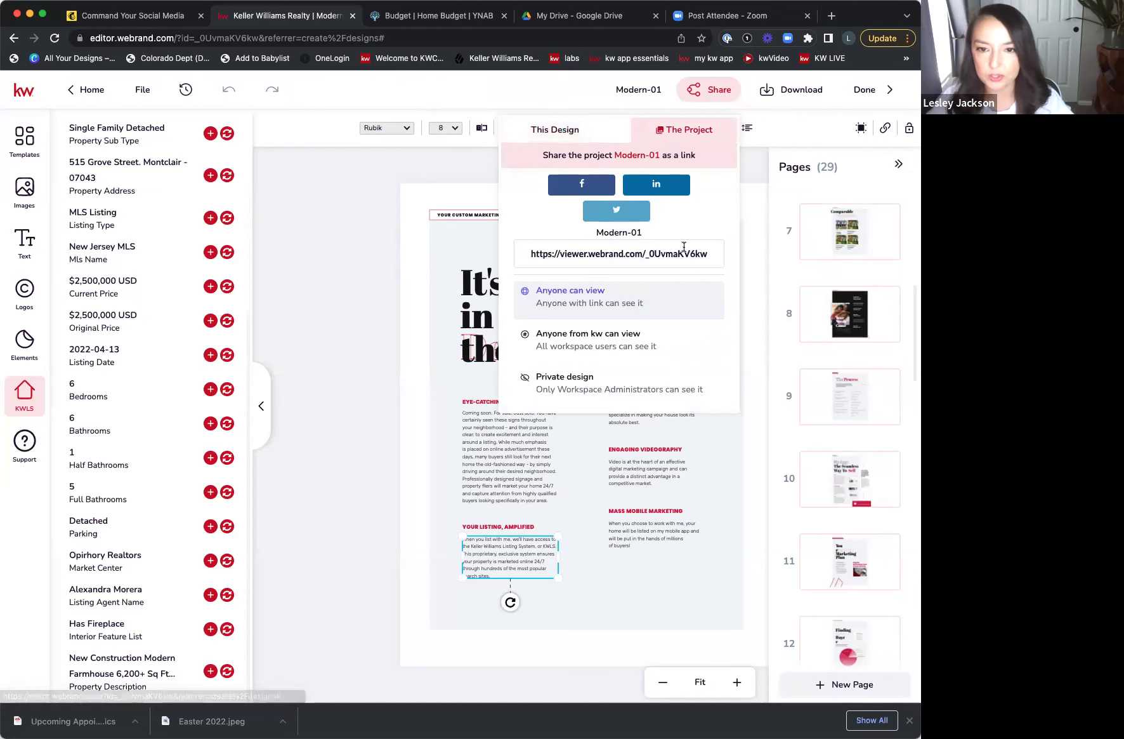
pyautogui.moveTo(532, 254); pyautogui.dragTo(677, 259)
pyautogui.press('super+c')
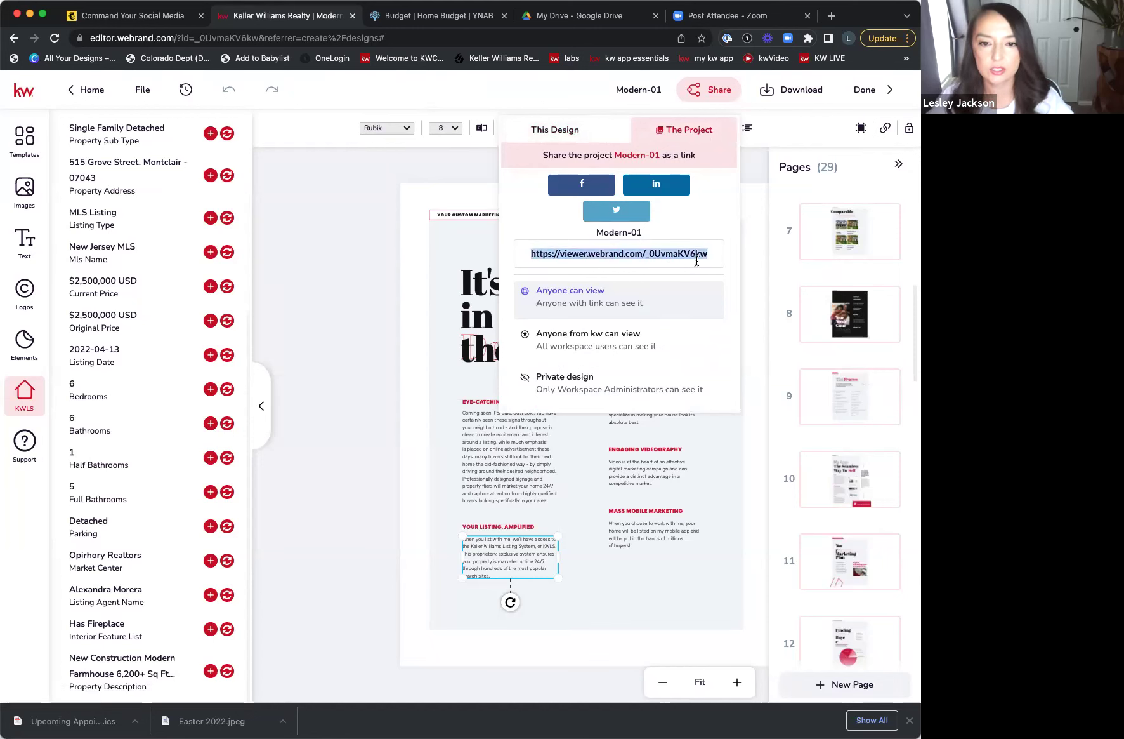
pyautogui.click(832, 15)
# - Load the copied viewer link in the new tab
pyautogui.click(647, 39)
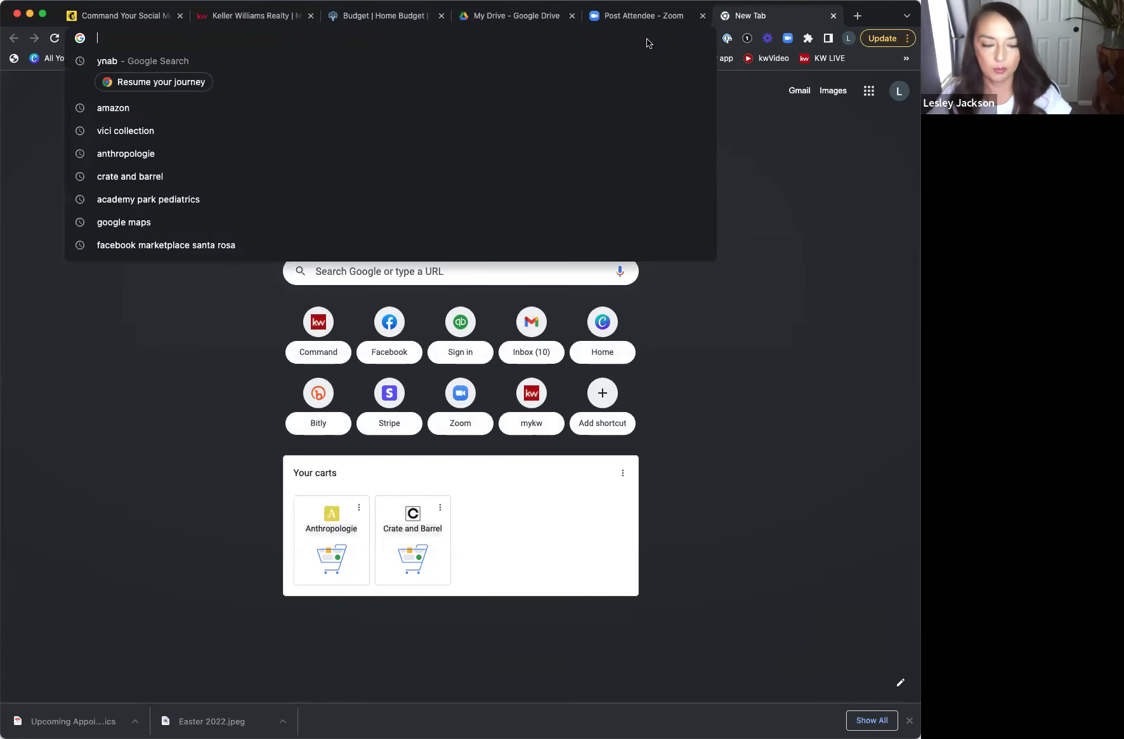
pyautogui.press('super+v')
pyautogui.press('Return')
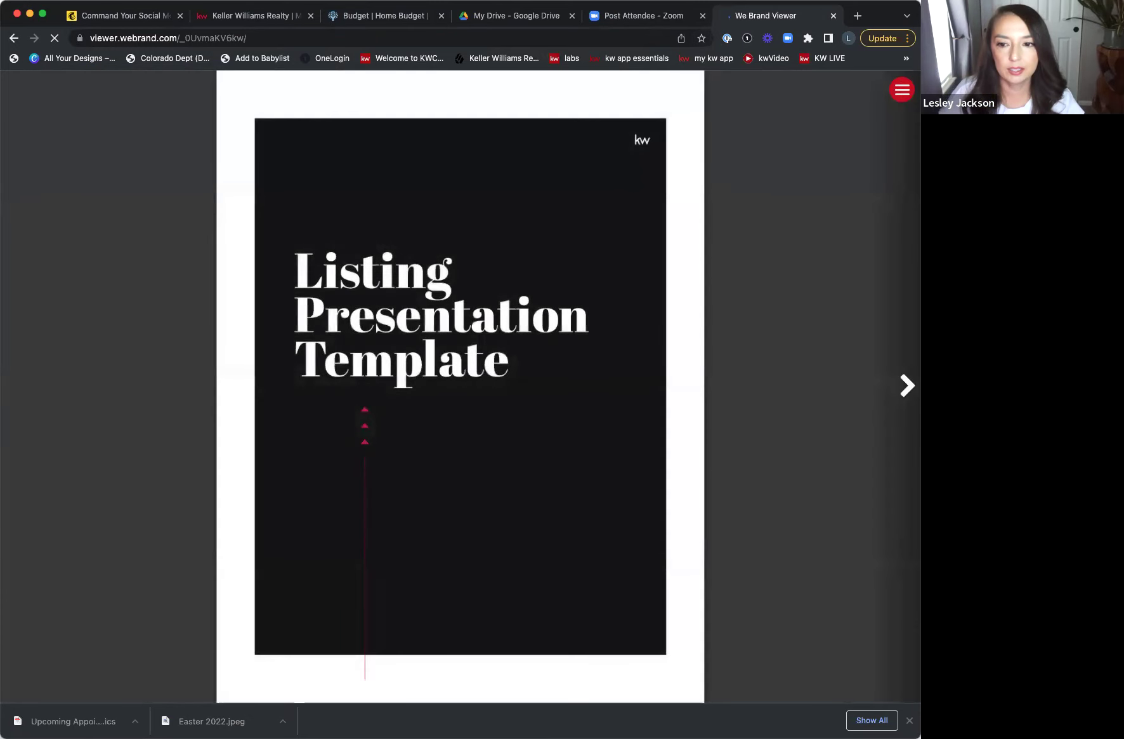
# - Step through the first five slides to Barton Hills, then return to the Keller Williams editor
pyautogui.click(907, 385)
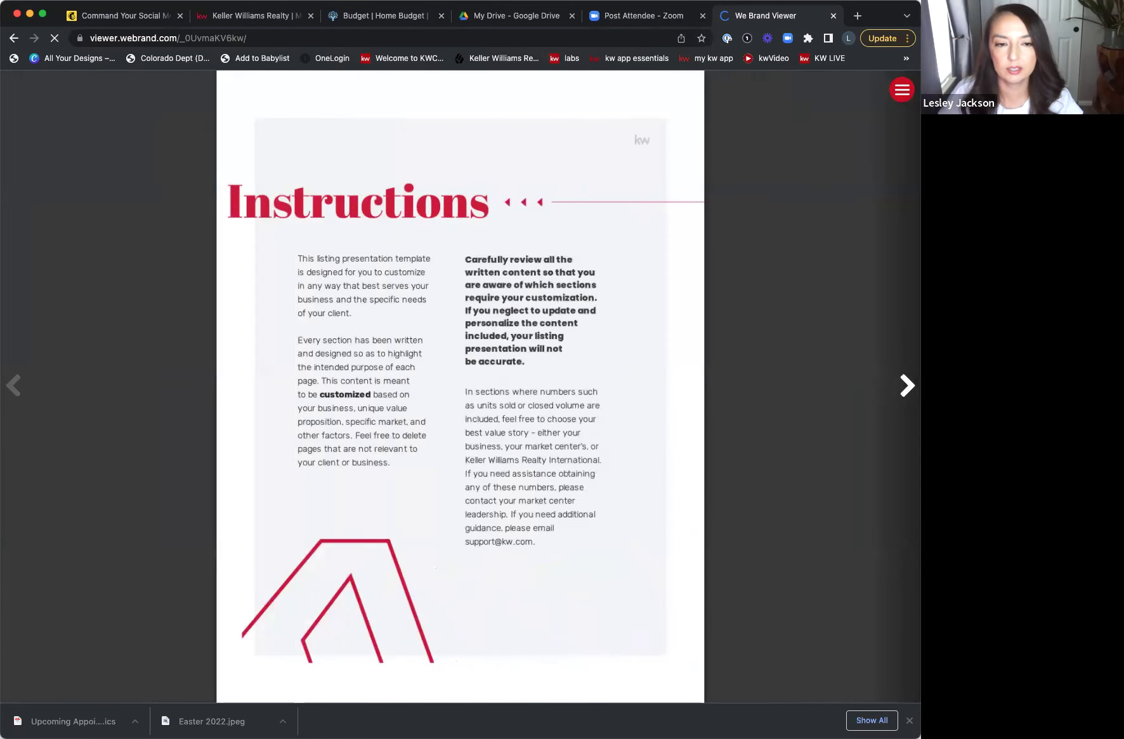
pyautogui.click(907, 386)
pyautogui.click(907, 385)
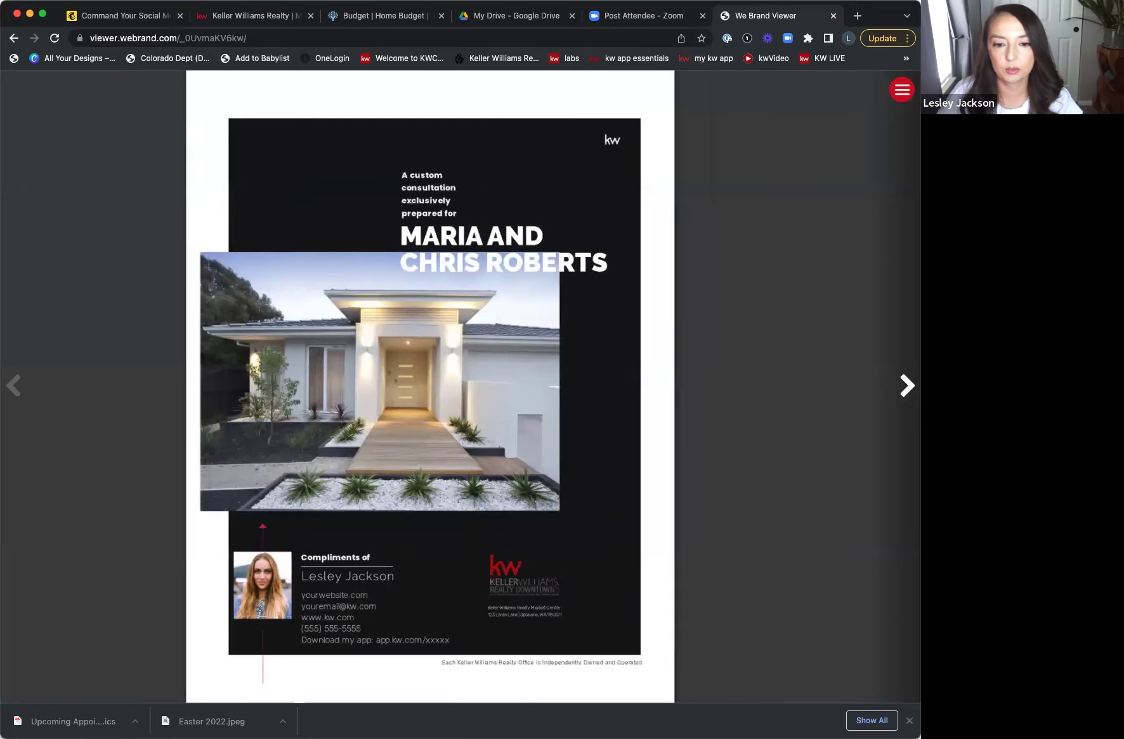
pyautogui.click(907, 385)
pyautogui.click(907, 385)
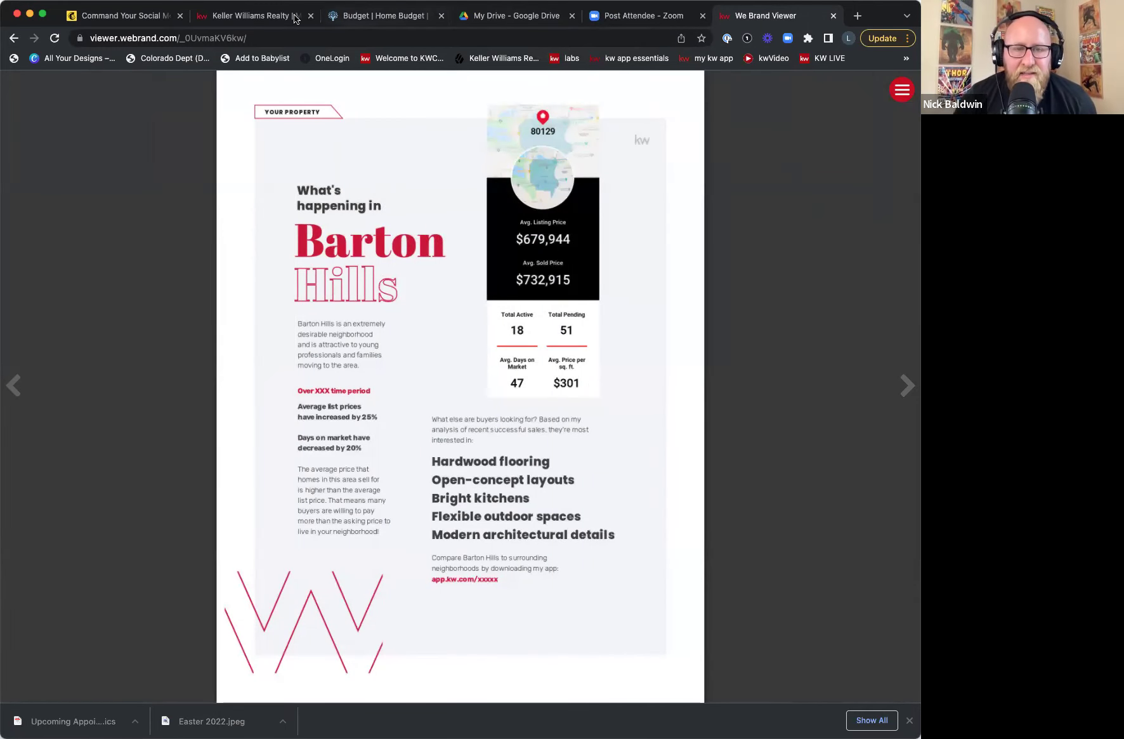
pyautogui.click(143, 18)
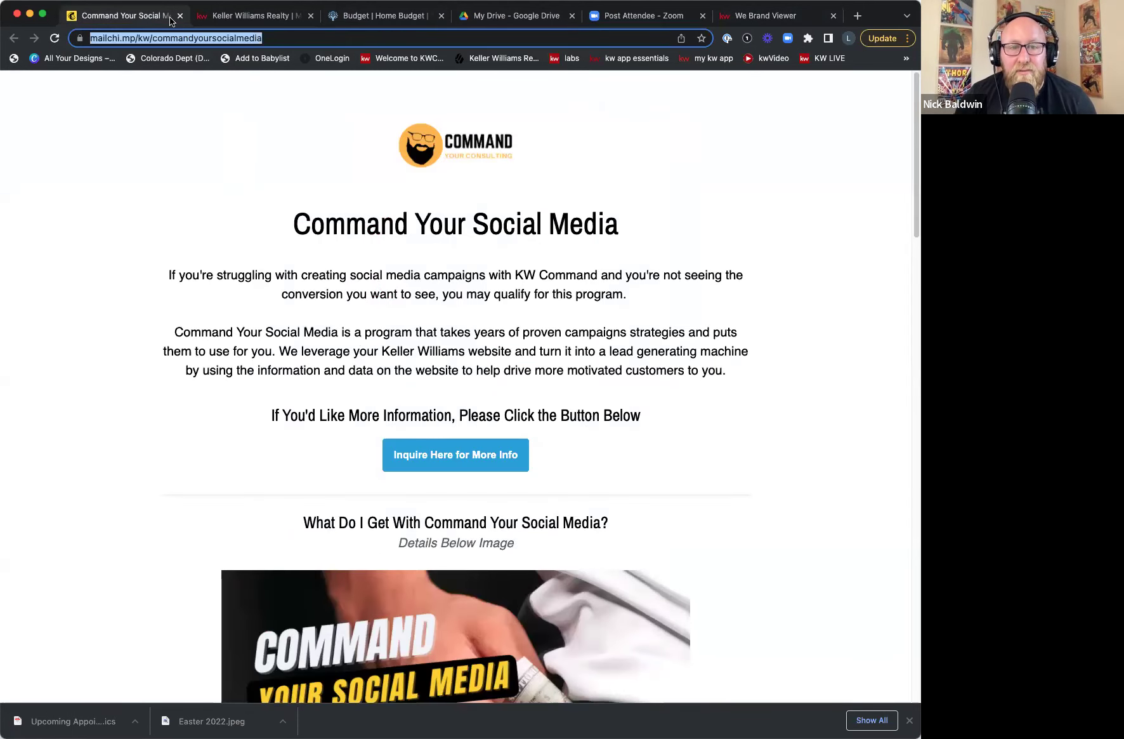
pyautogui.click(222, 15)
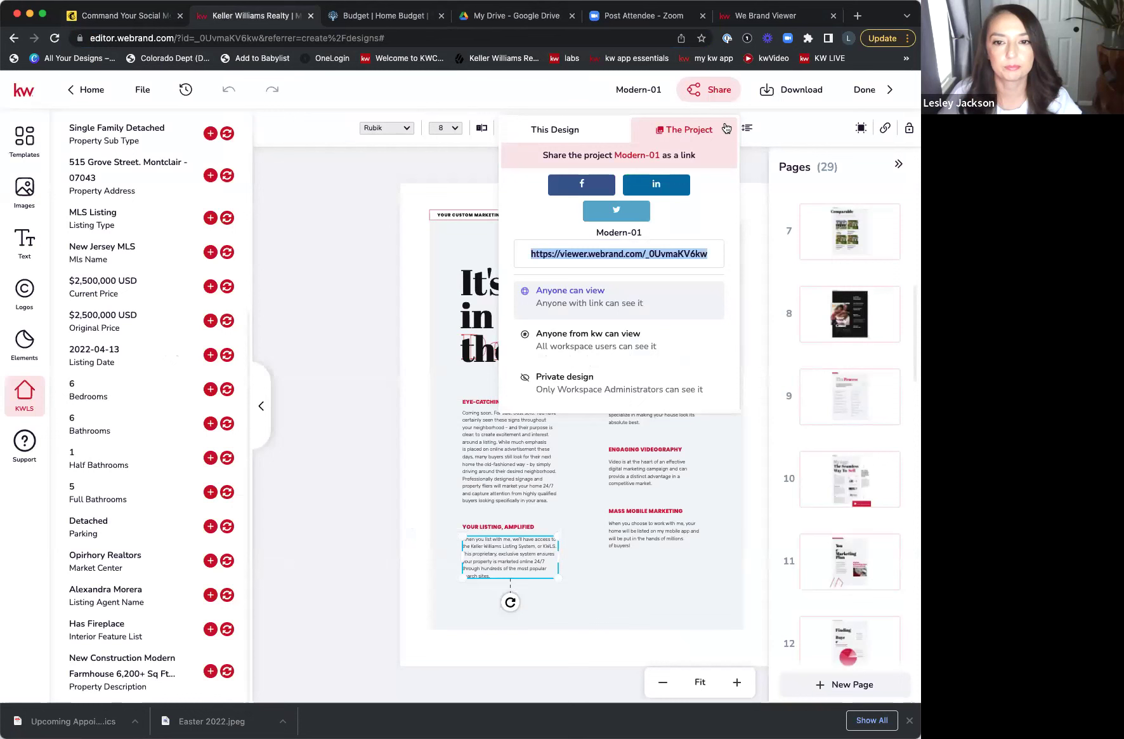
# - Close the sharing options and open the Download panel with PDF for Printing selected
pyautogui.click(797, 127)
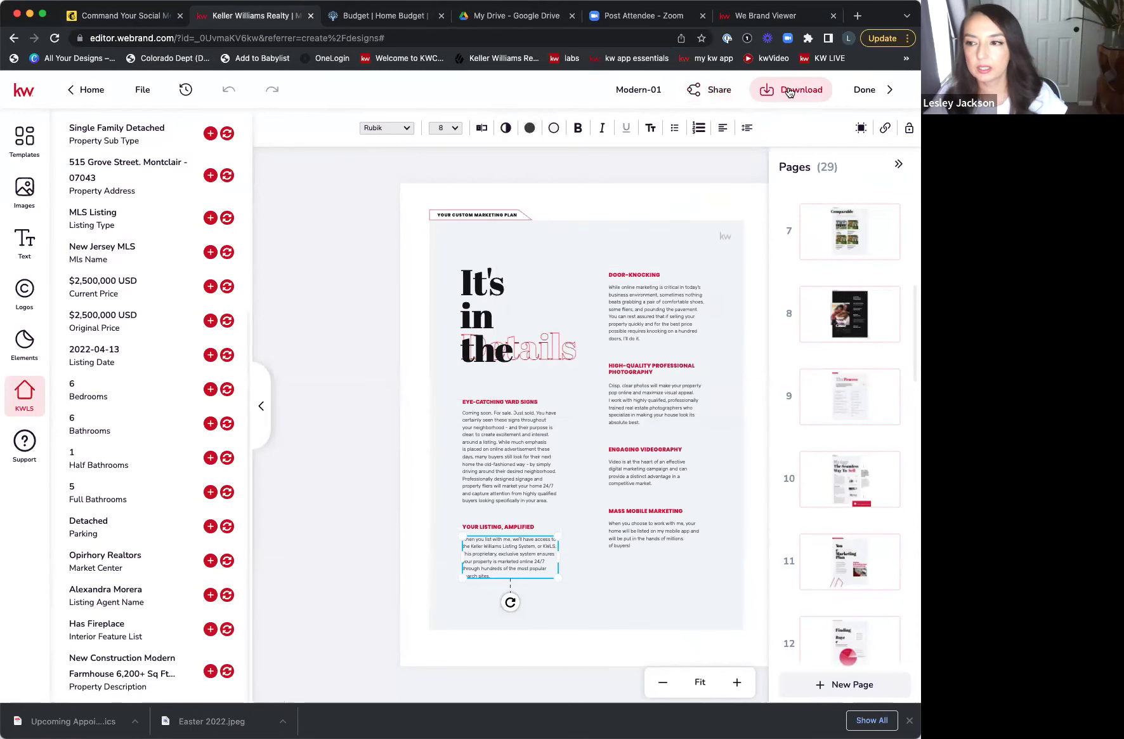
pyautogui.click(790, 93)
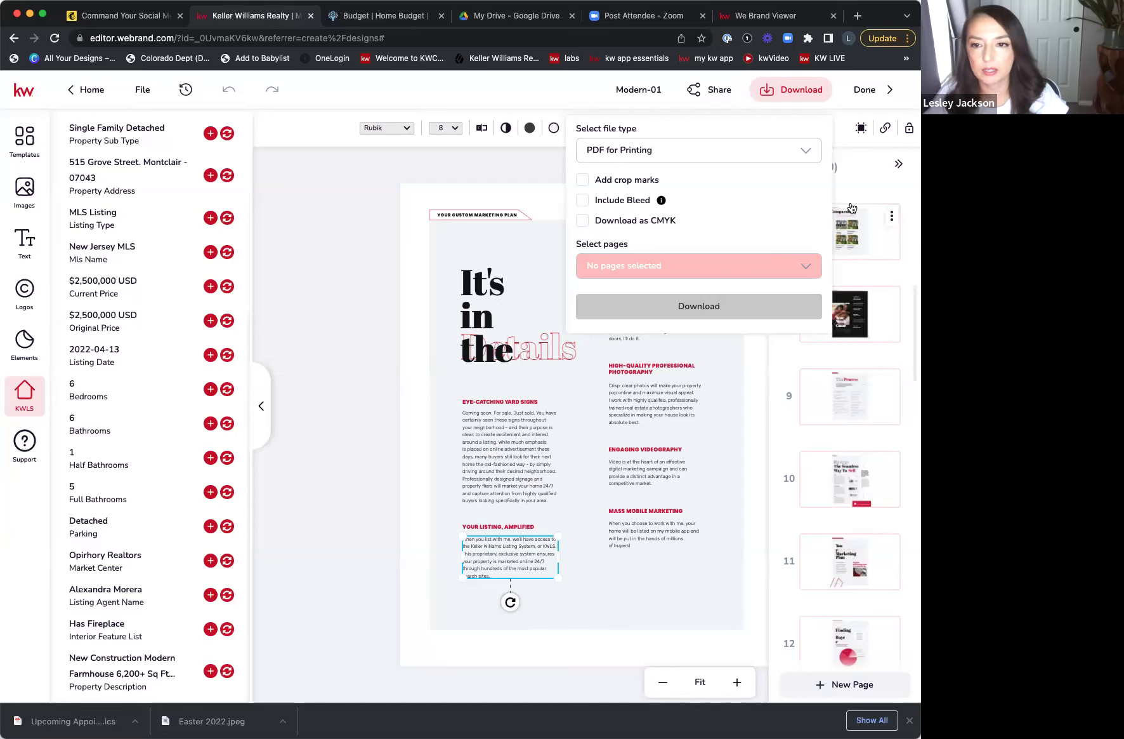
pyautogui.click(501, 424)
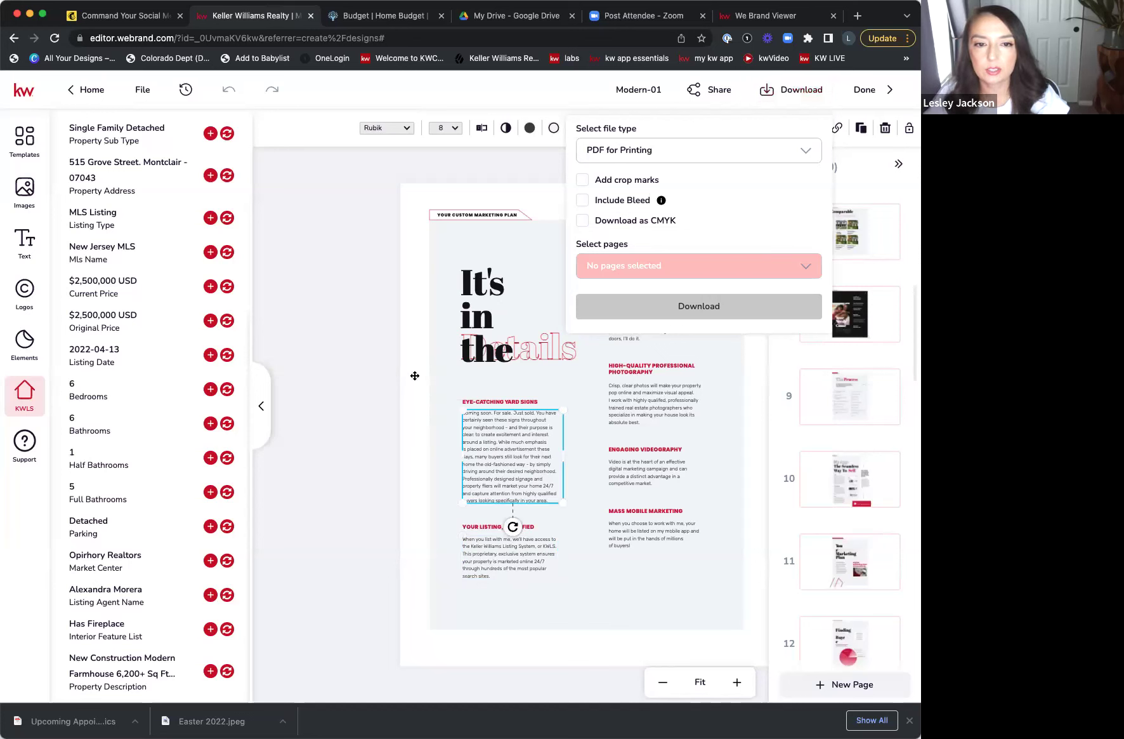
pyautogui.click(463, 145)
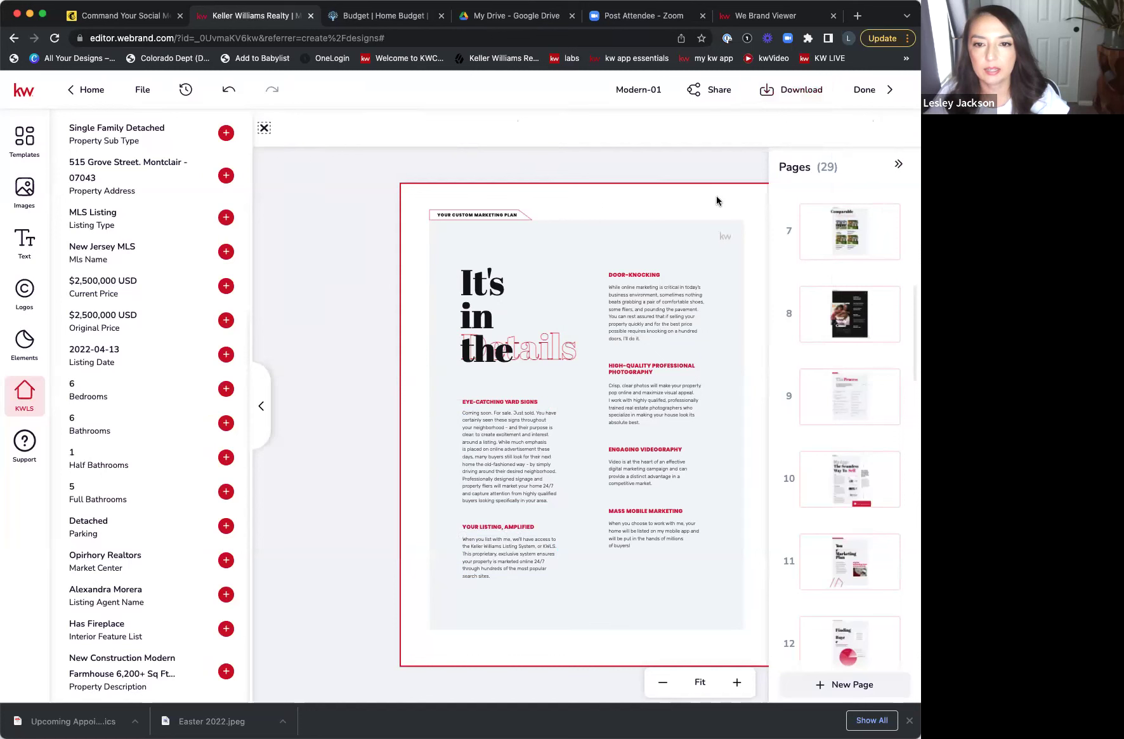
pyautogui.click(784, 95)
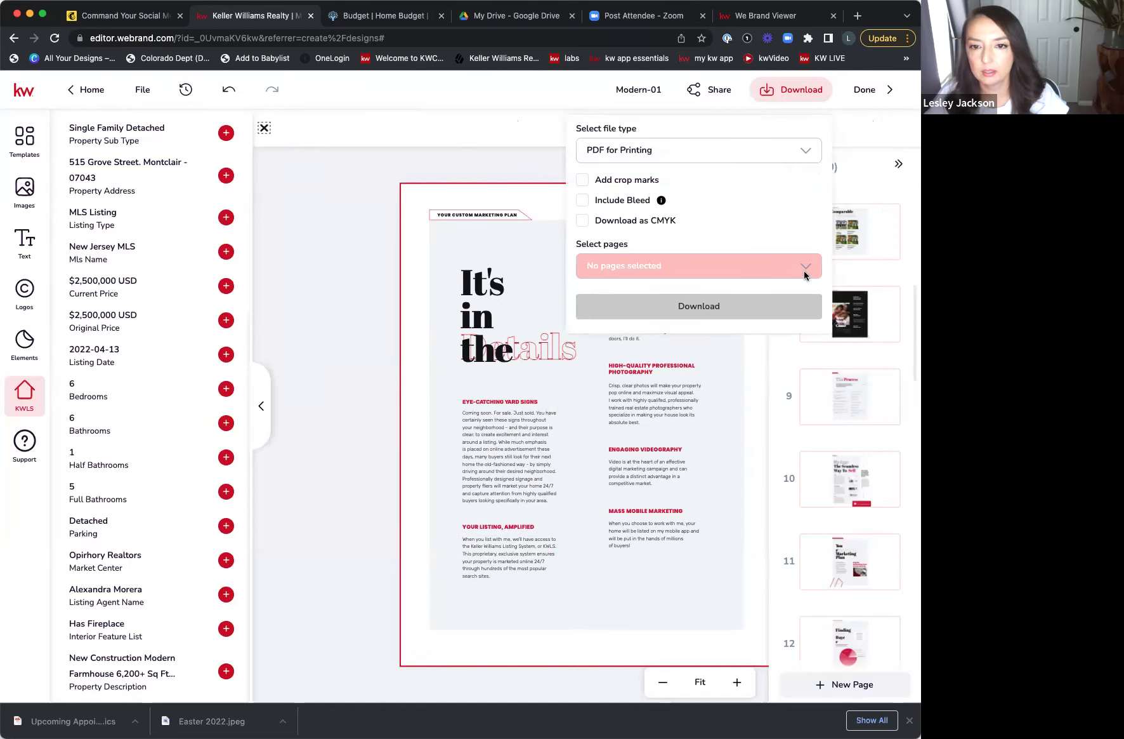
# - Select Page 1 through Page 4 in the pages list for download
pyautogui.click(766, 258)
pyautogui.scroll(-10, 679, 327)
pyautogui.scroll(10, 688, 337)
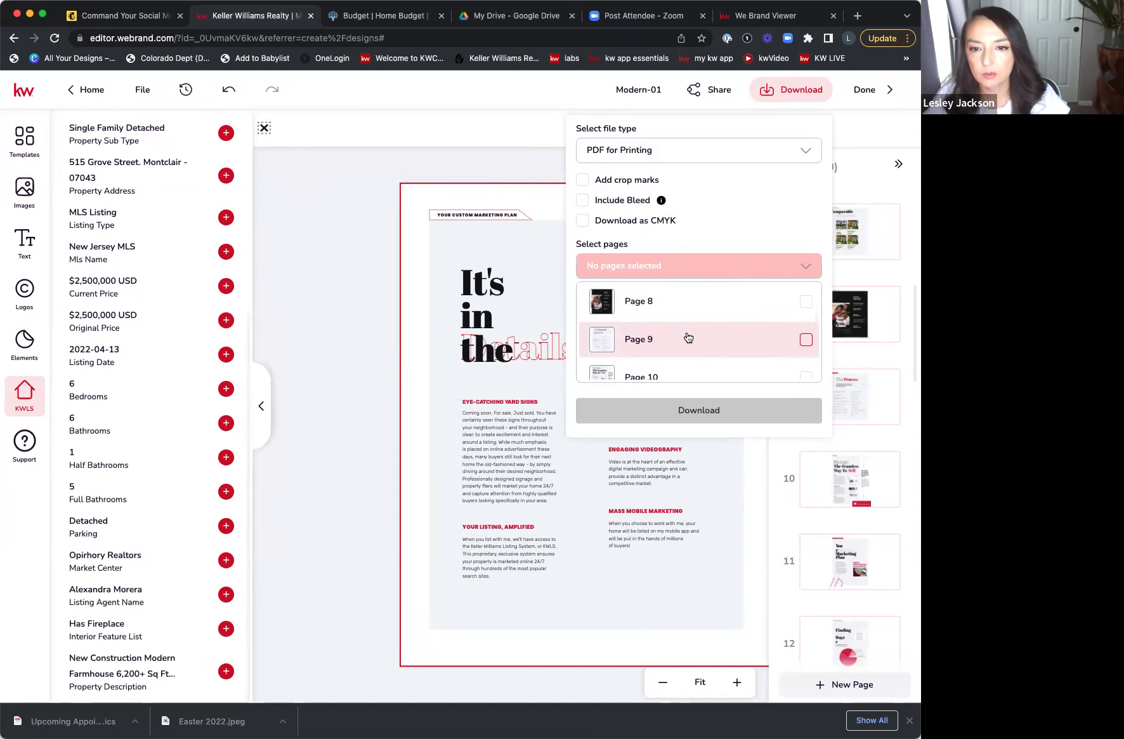
pyautogui.click(807, 304)
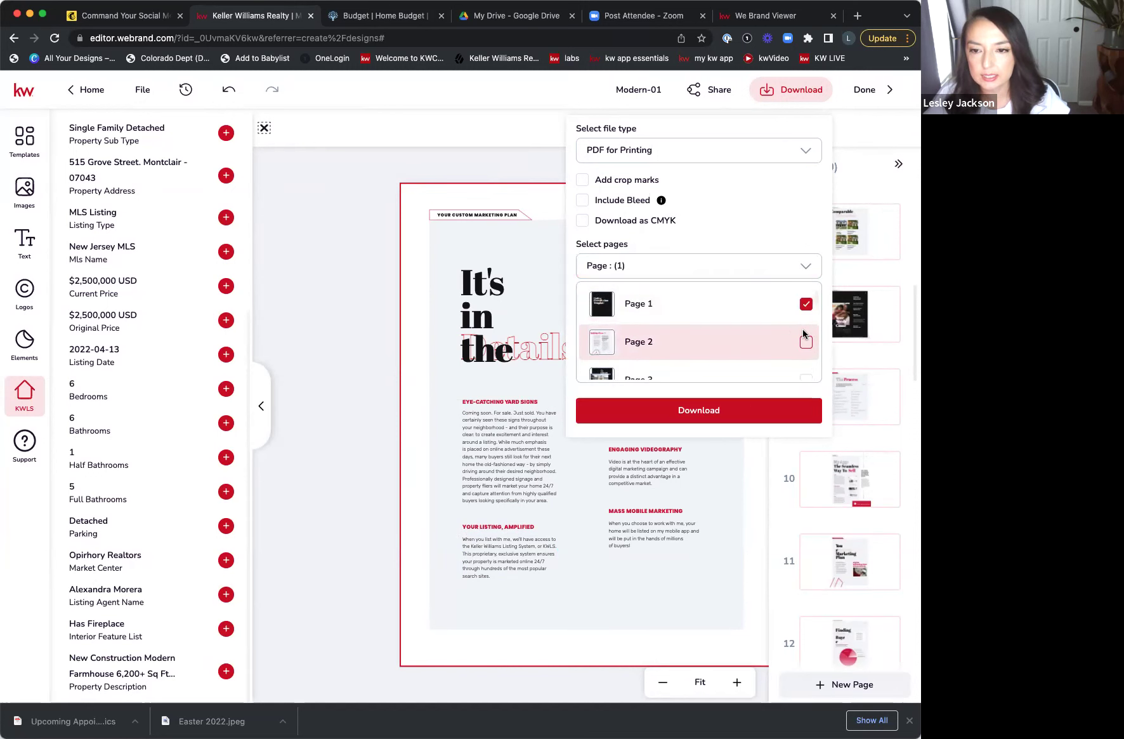
pyautogui.click(806, 342)
pyautogui.scroll(-2, 805, 344)
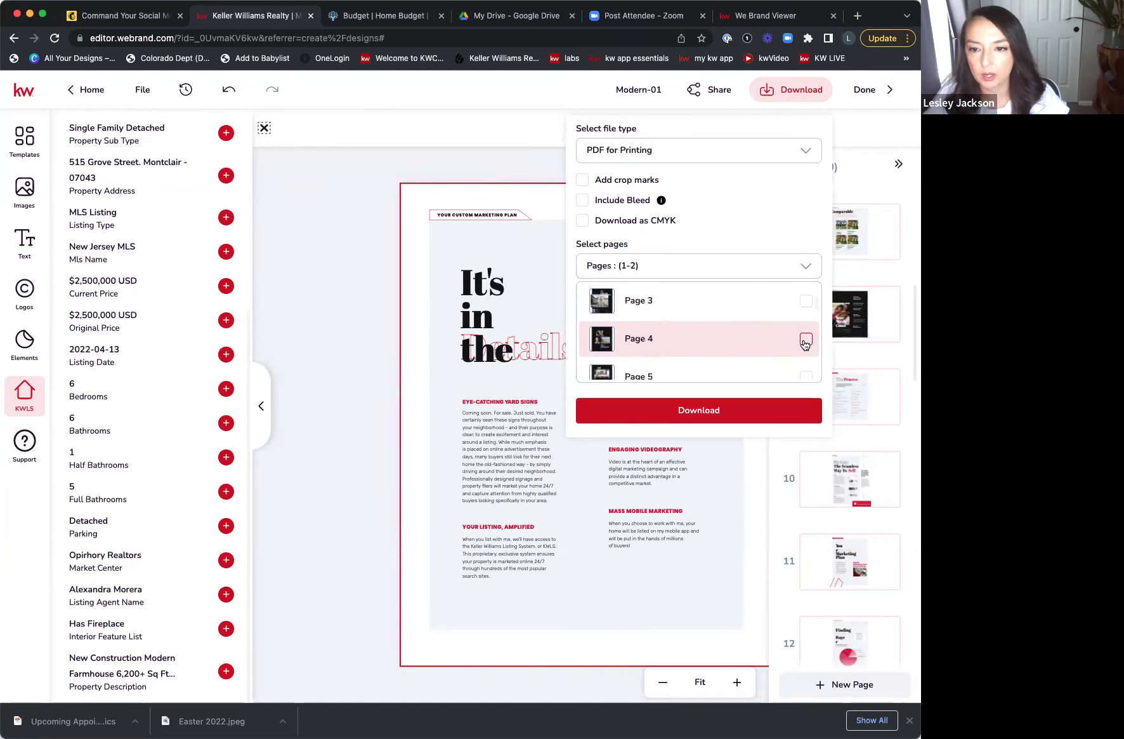
pyautogui.click(806, 300)
pyautogui.click(806, 340)
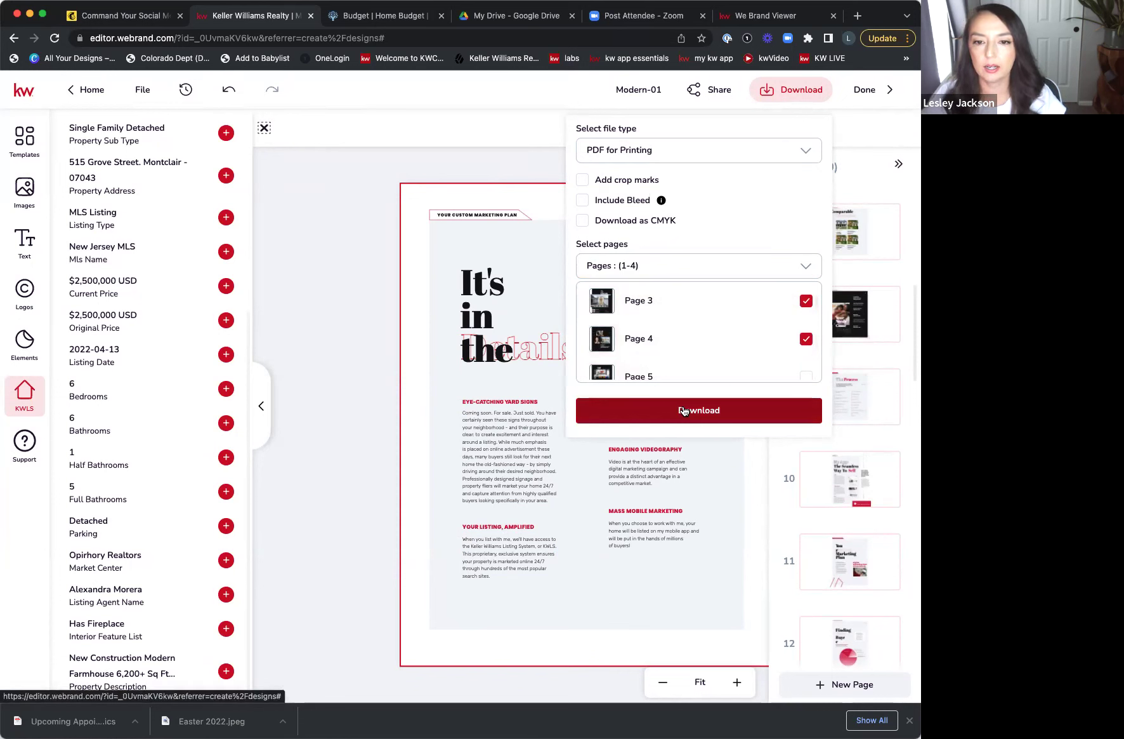
# - Include all 29 pages with a 0.125 in bleed, then close the download panel
pyautogui.scroll(3, 715, 331)
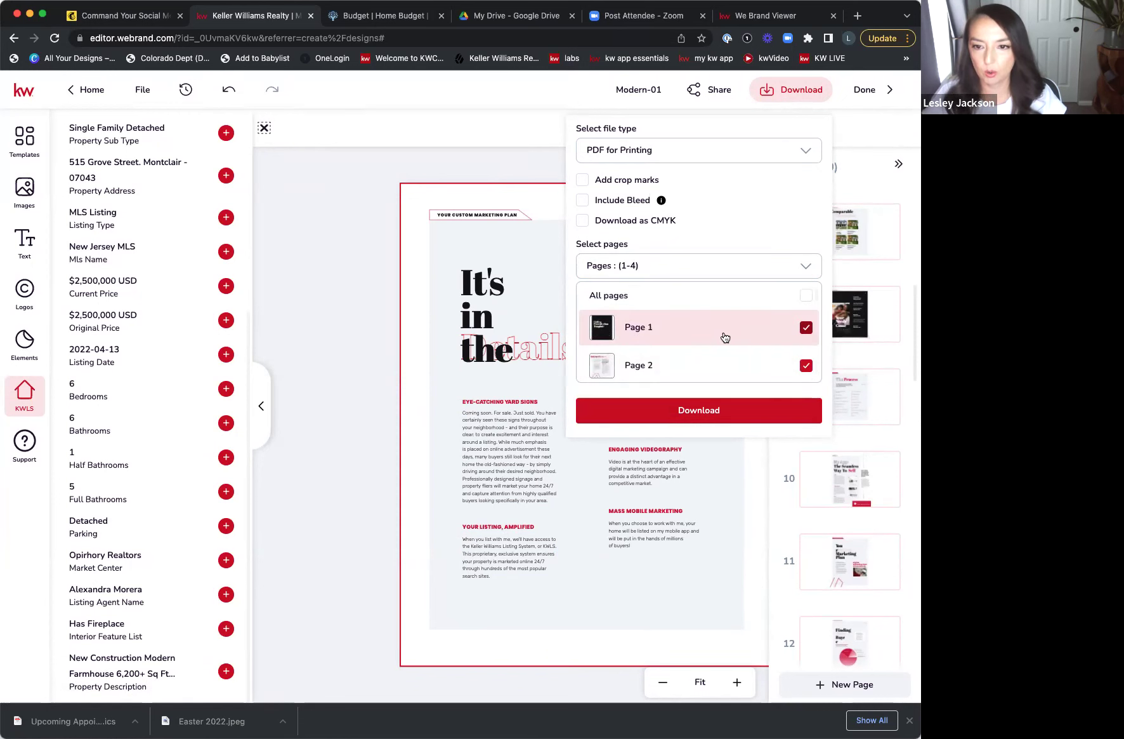
pyautogui.click(807, 295)
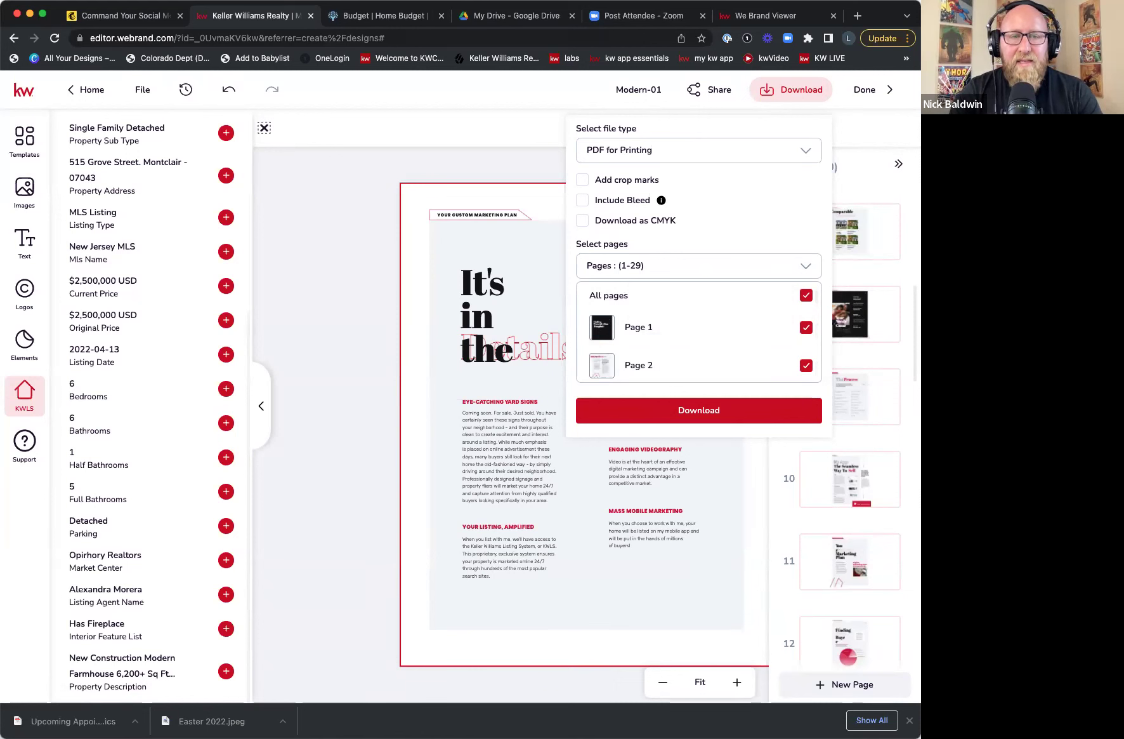
pyautogui.click(582, 200)
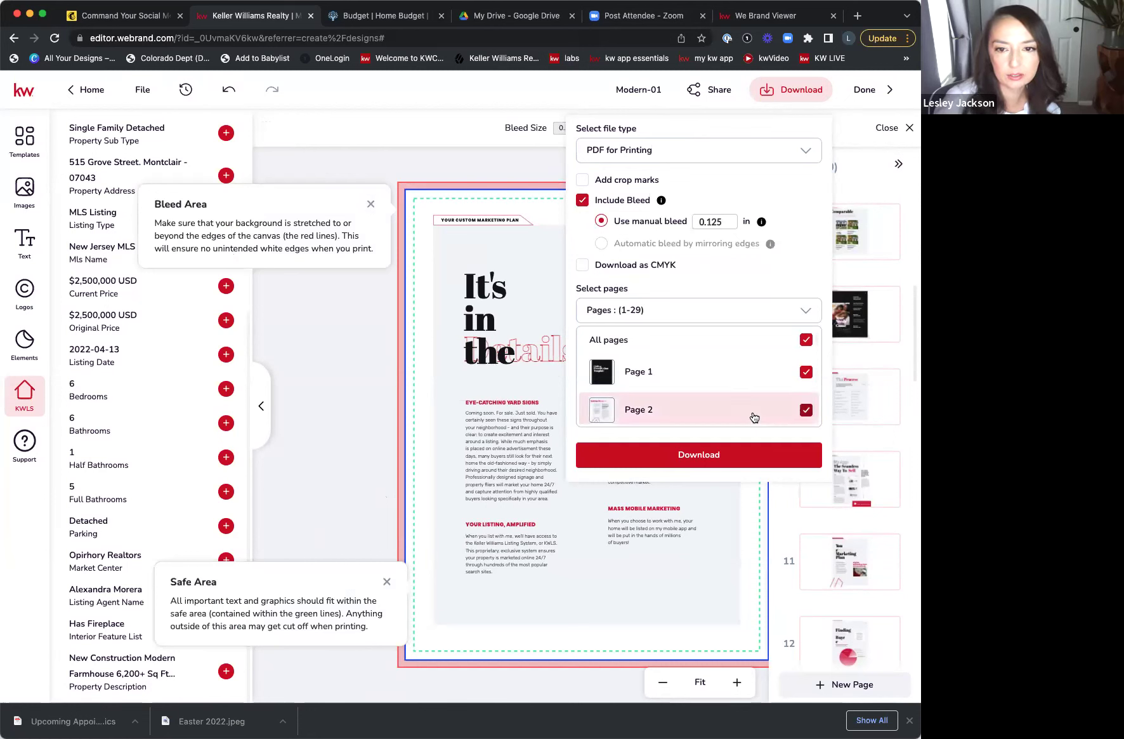
pyautogui.scroll(-3, 775, 370)
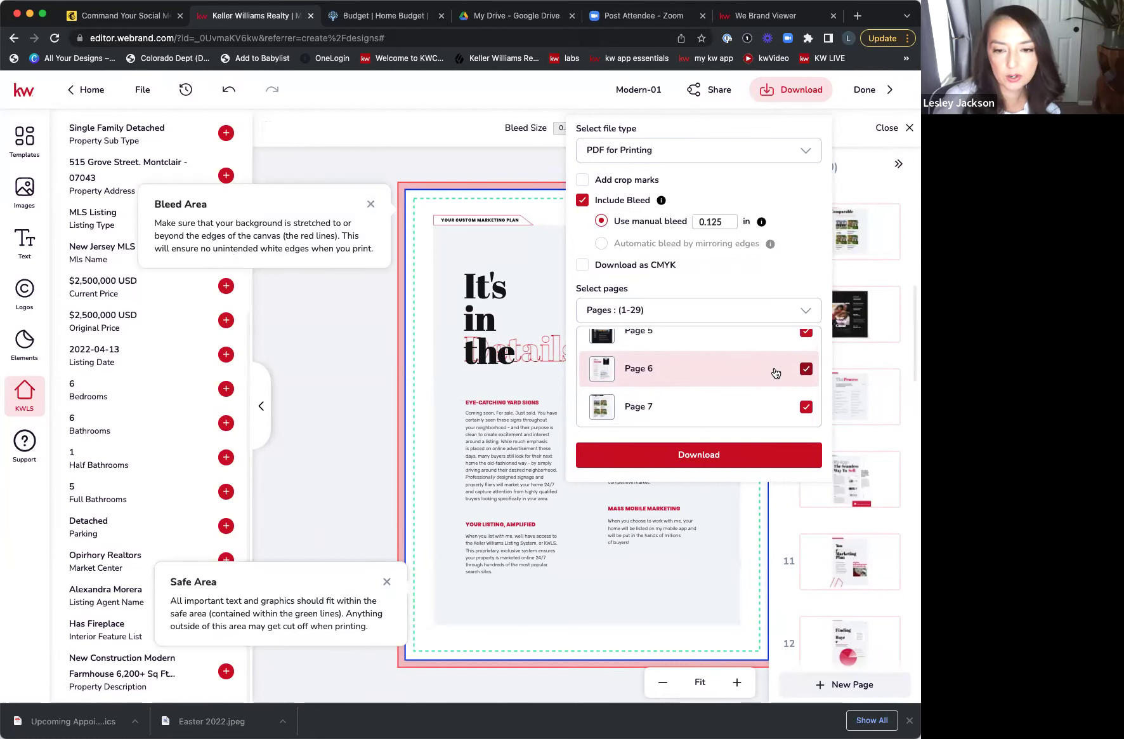
pyautogui.scroll(-2, 775, 371)
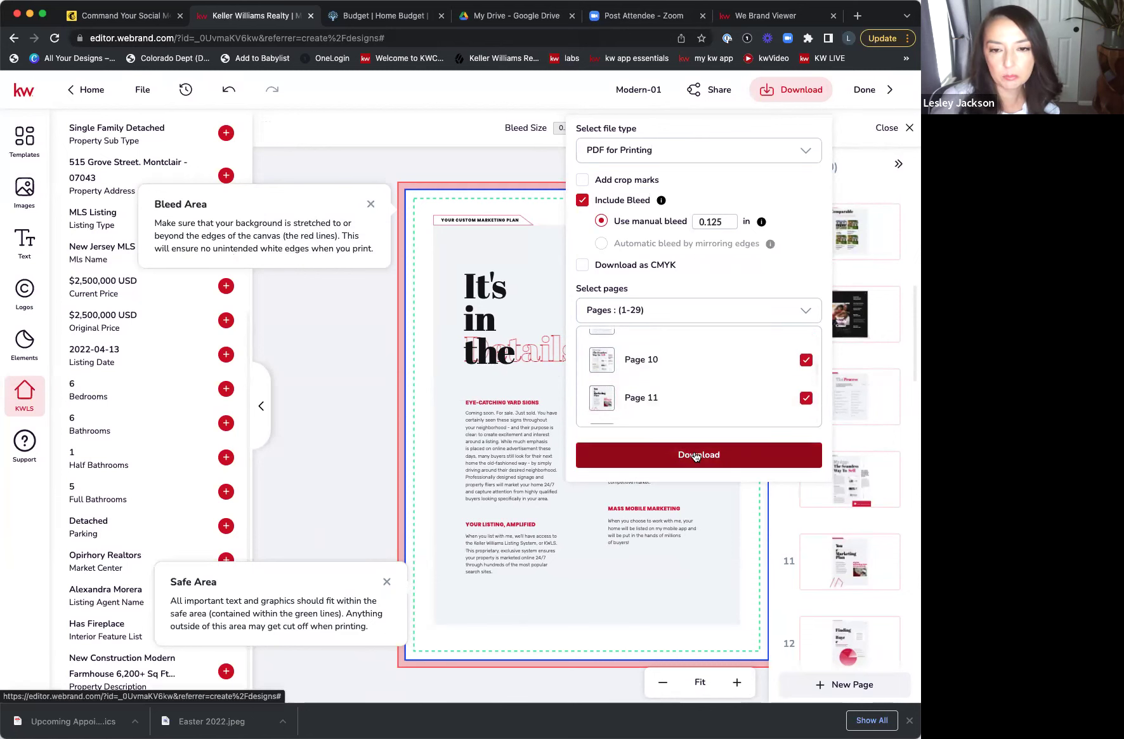
pyautogui.moveTo(783, 535)
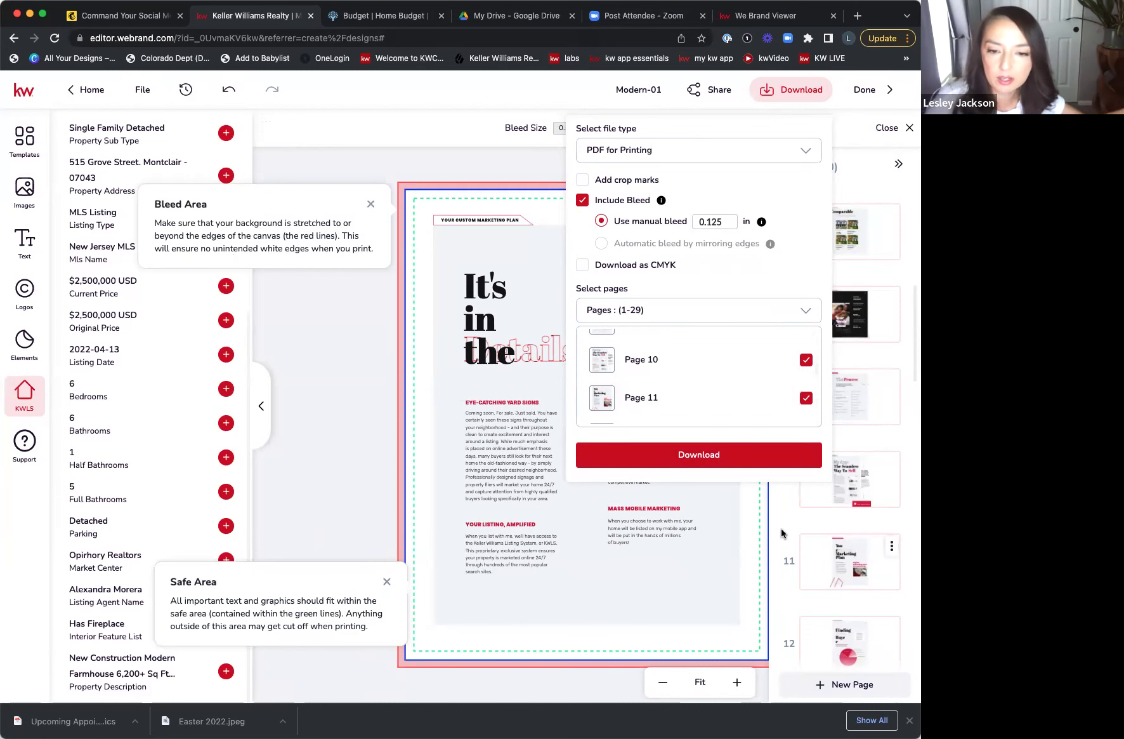
pyautogui.click(856, 131)
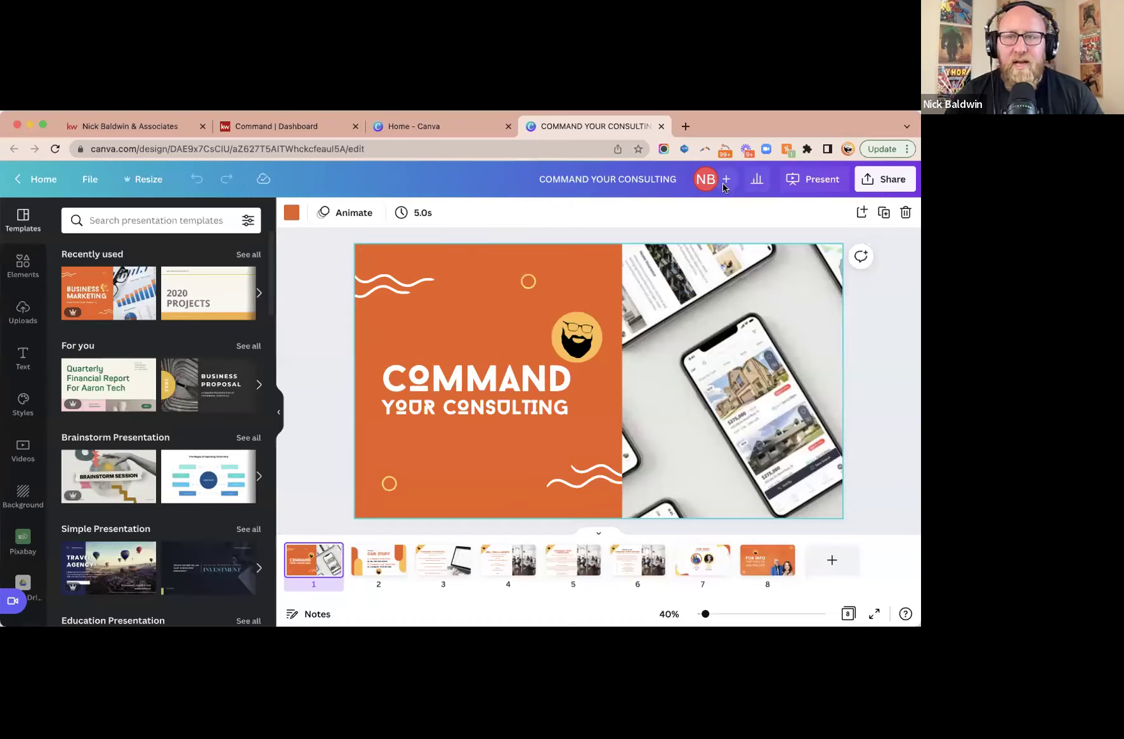
# - Present 'Command Your Consulting' full screen and advance to the 'Our Stuff' offerings slide
pyautogui.click(830, 188)
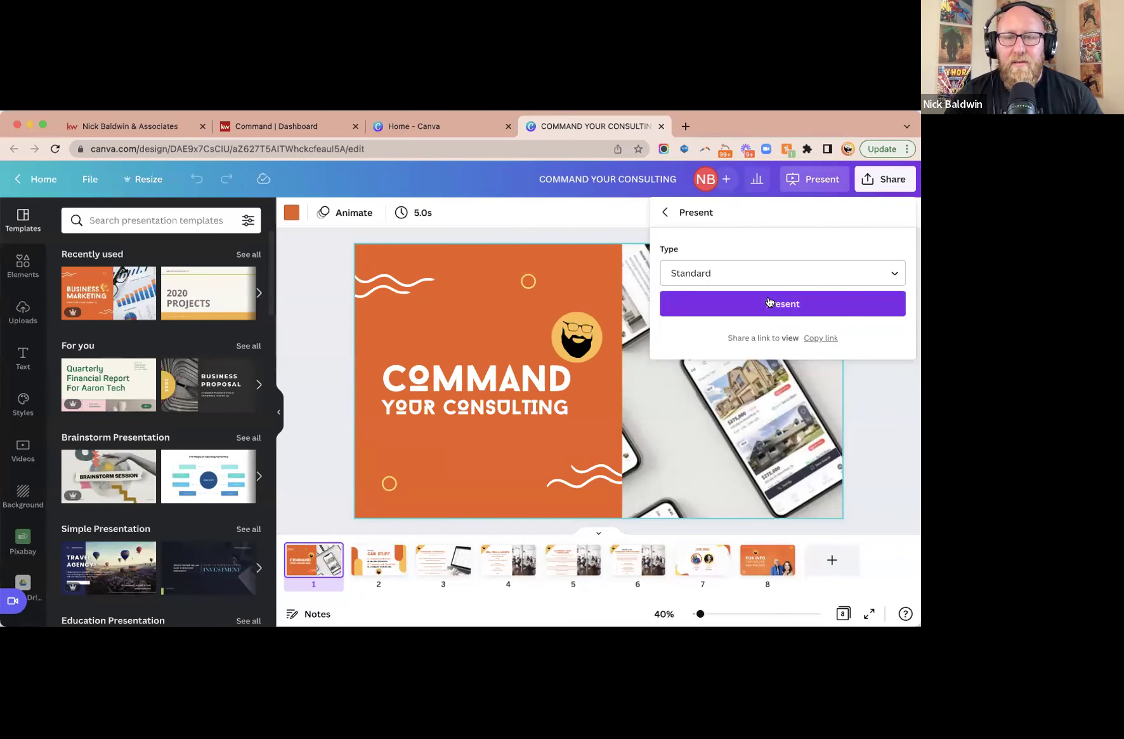
pyautogui.click(770, 303)
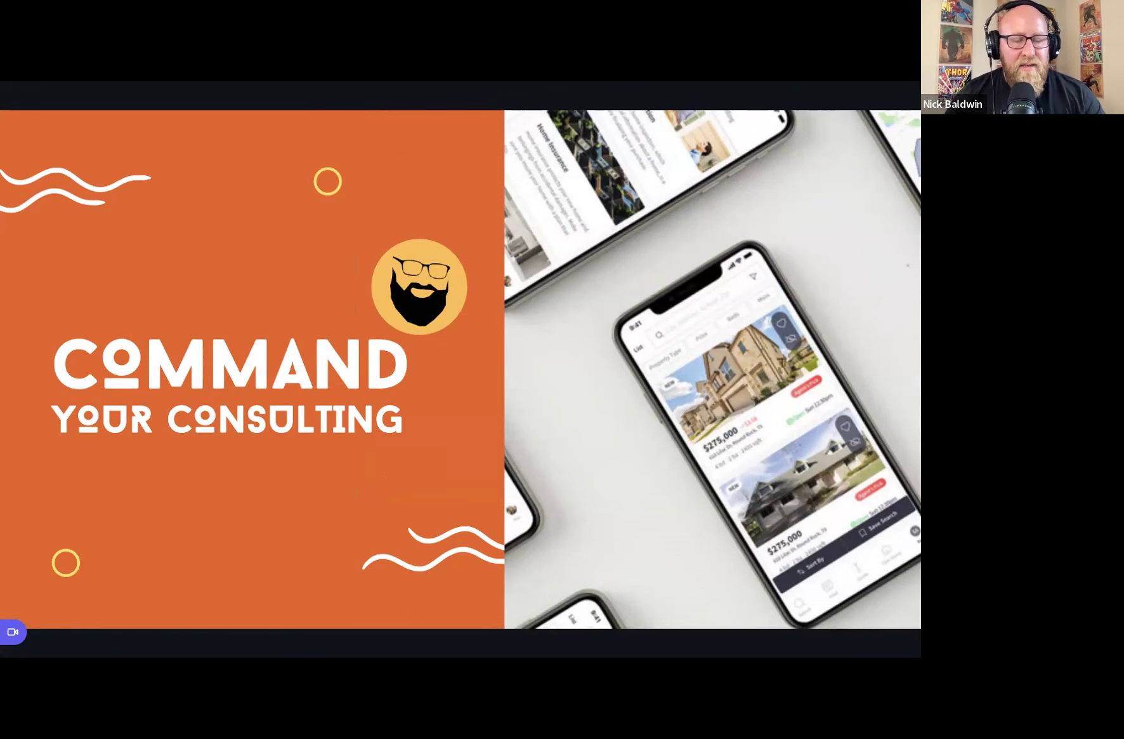
pyautogui.press('Right')
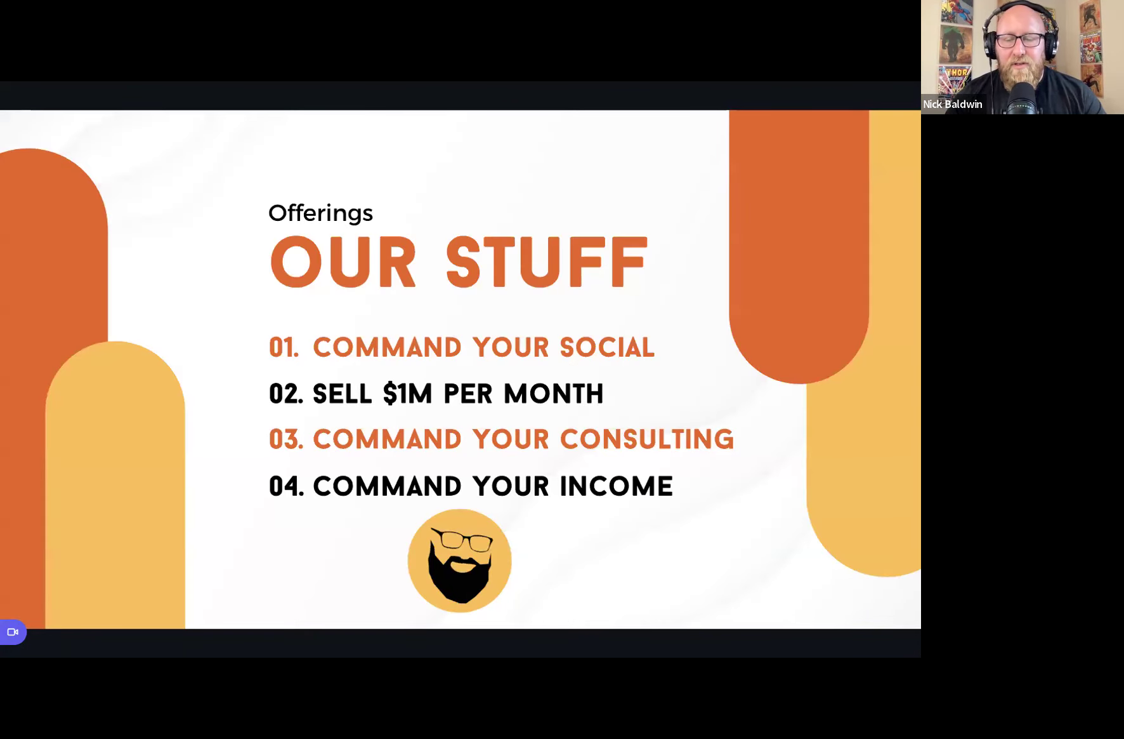
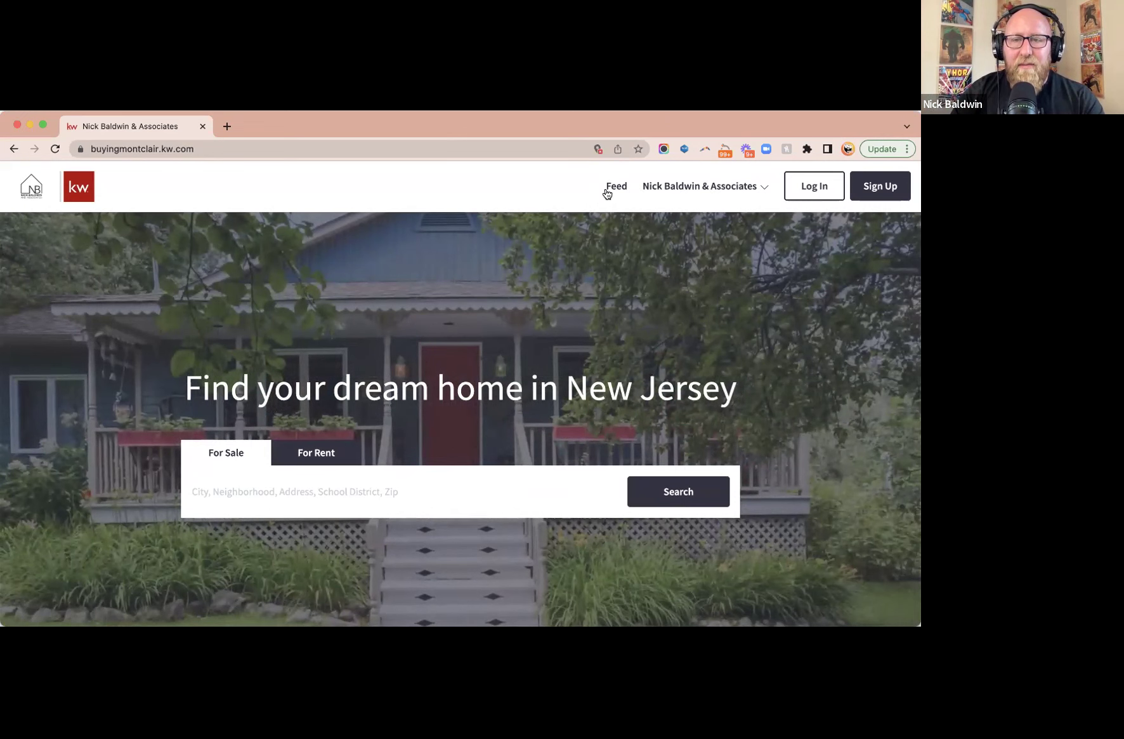
# - Sign in with the saved credentials and open the buying guide's What Can I Afford? calculator
pyautogui.click(805, 190)
pyautogui.click(454, 446)
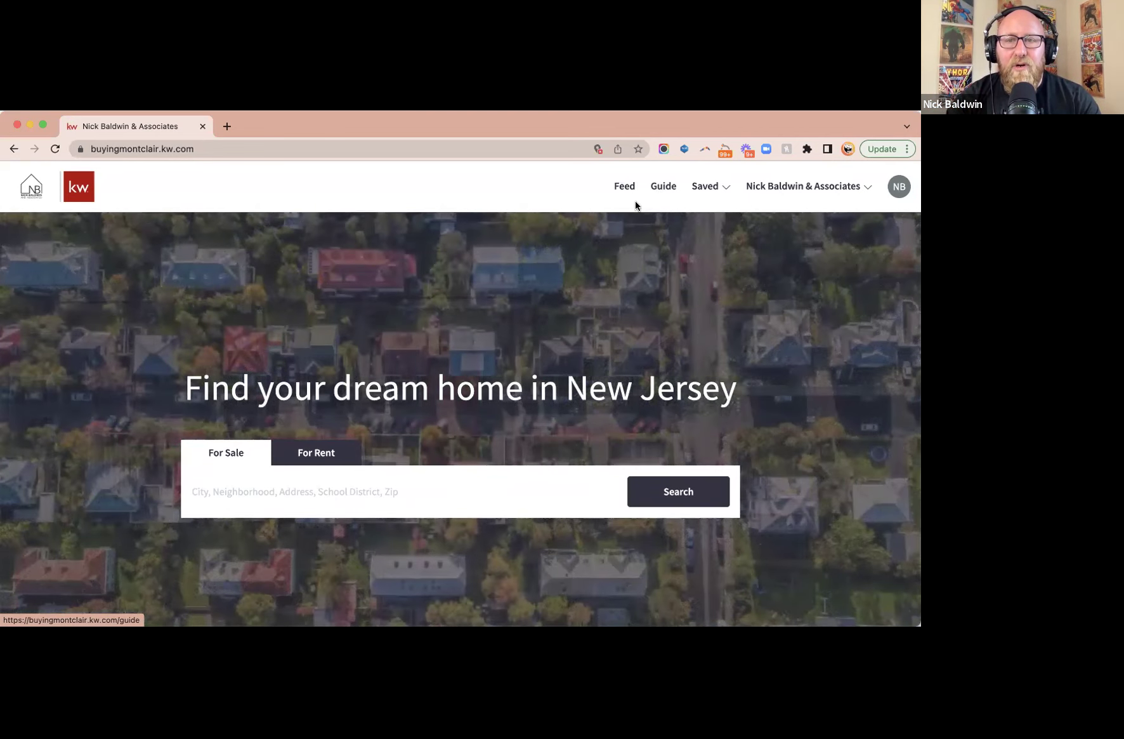
pyautogui.click(654, 187)
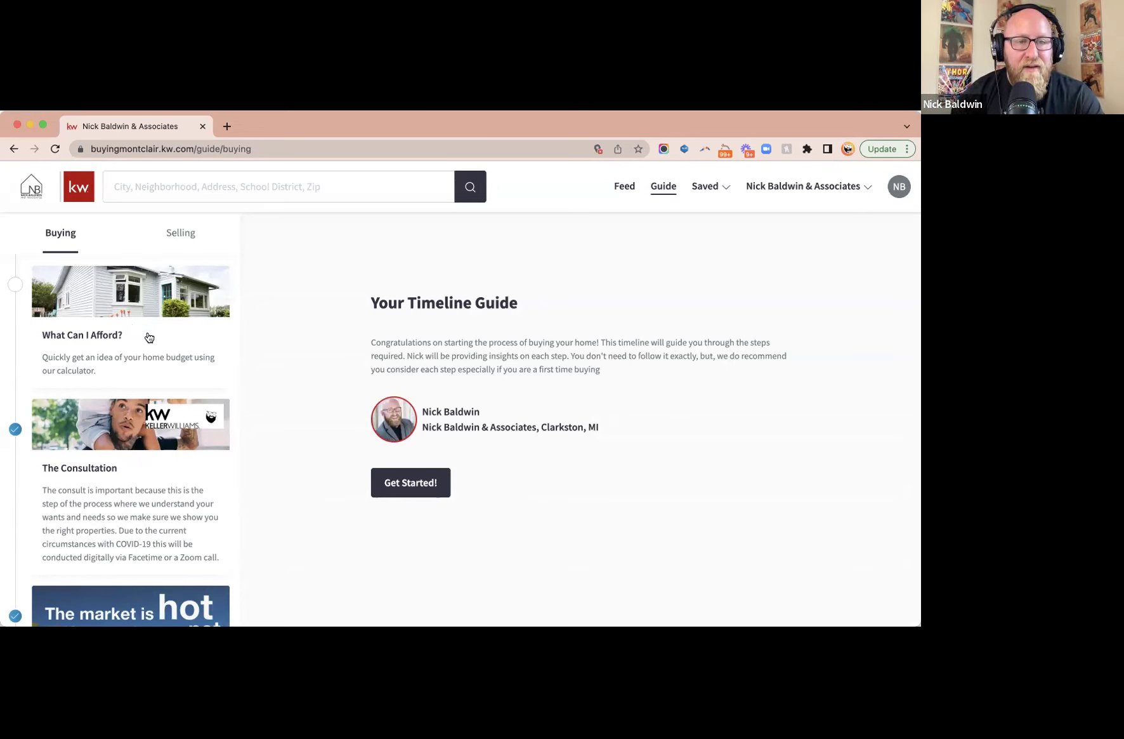
pyautogui.click(146, 336)
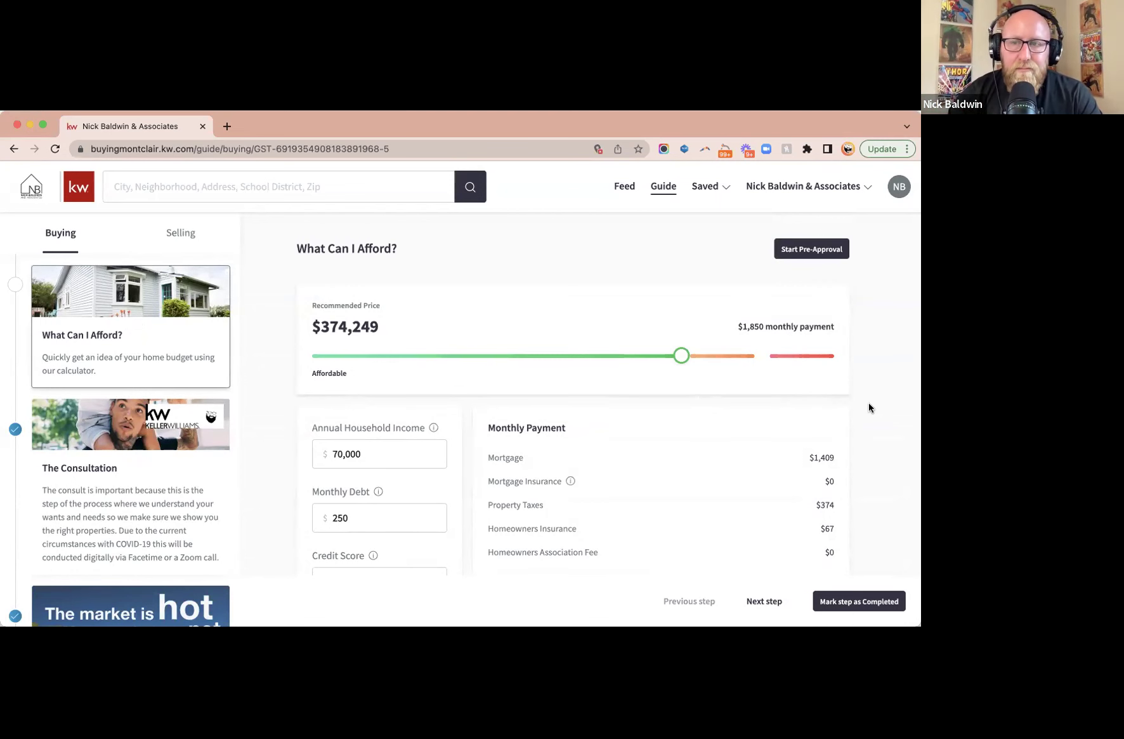
# - Lower the recommended price on the slider and set annual household income to 100000
pyautogui.scroll(-3, 869, 406)
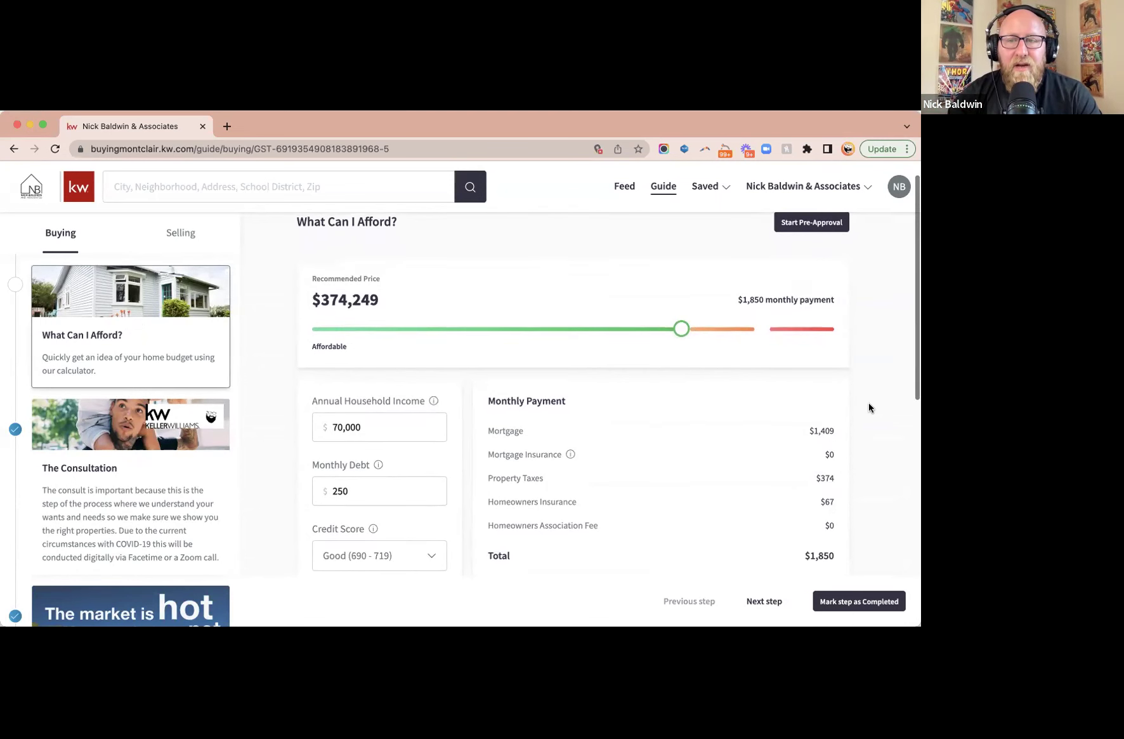
pyautogui.scroll(-2, 869, 403)
pyautogui.scroll(5, 869, 402)
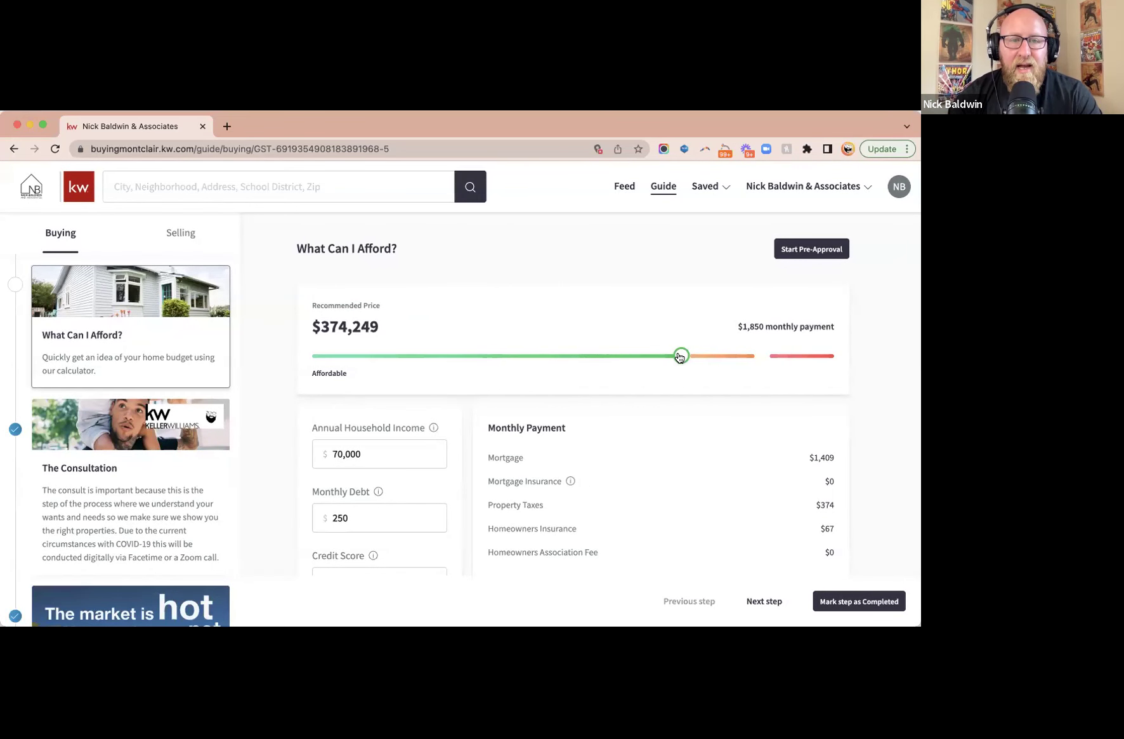
pyautogui.moveTo(680, 357); pyautogui.dragTo(616, 360)
pyautogui.doubleClick(382, 454)
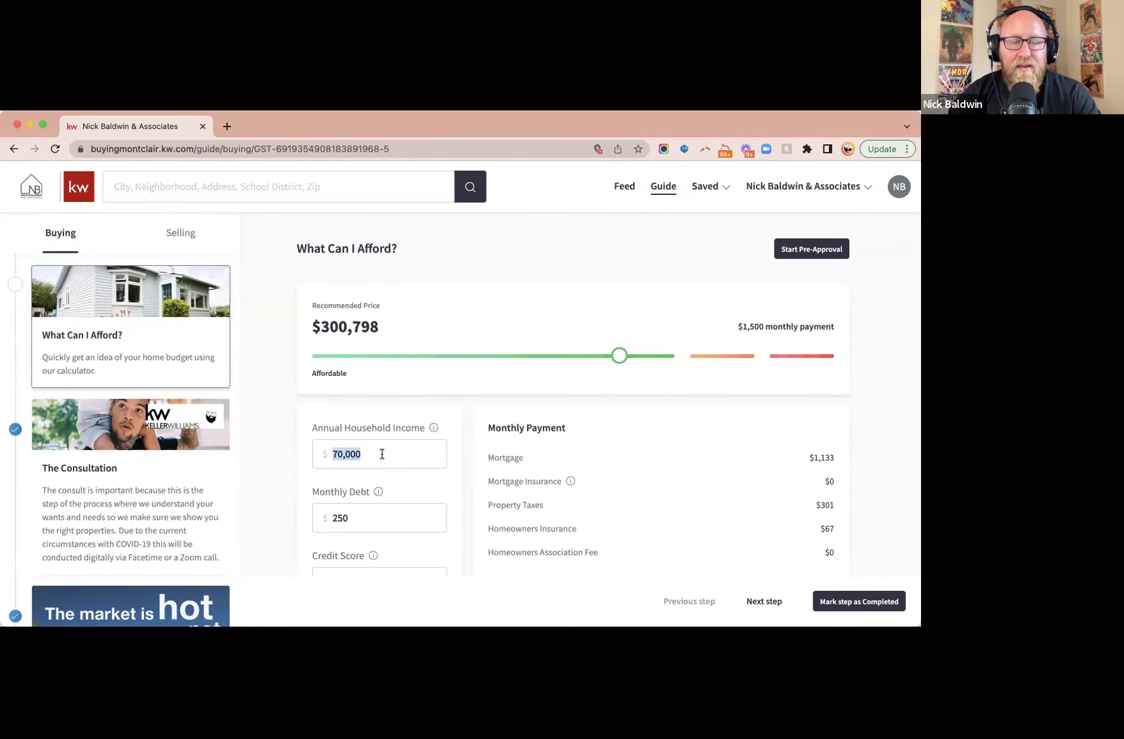
pyautogui.write('100000')
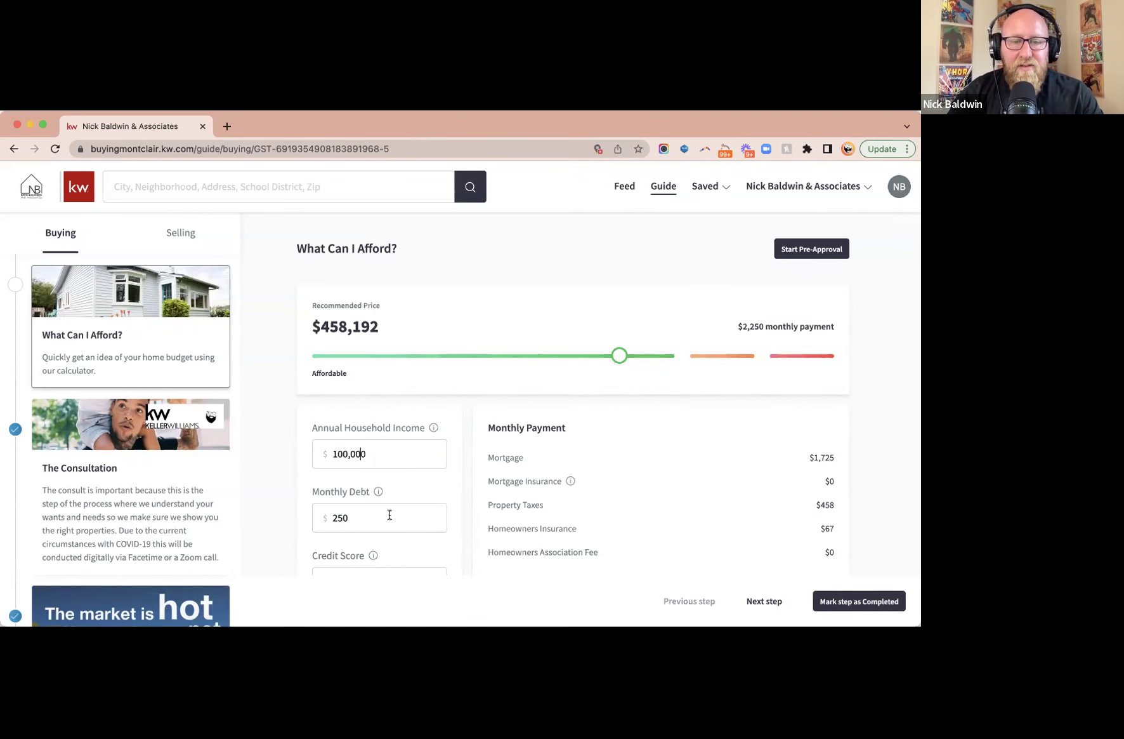
# - Enter 1000 as the monthly debt after reading its explanation
pyautogui.scroll(-4, 391, 511)
pyautogui.doubleClick(372, 382)
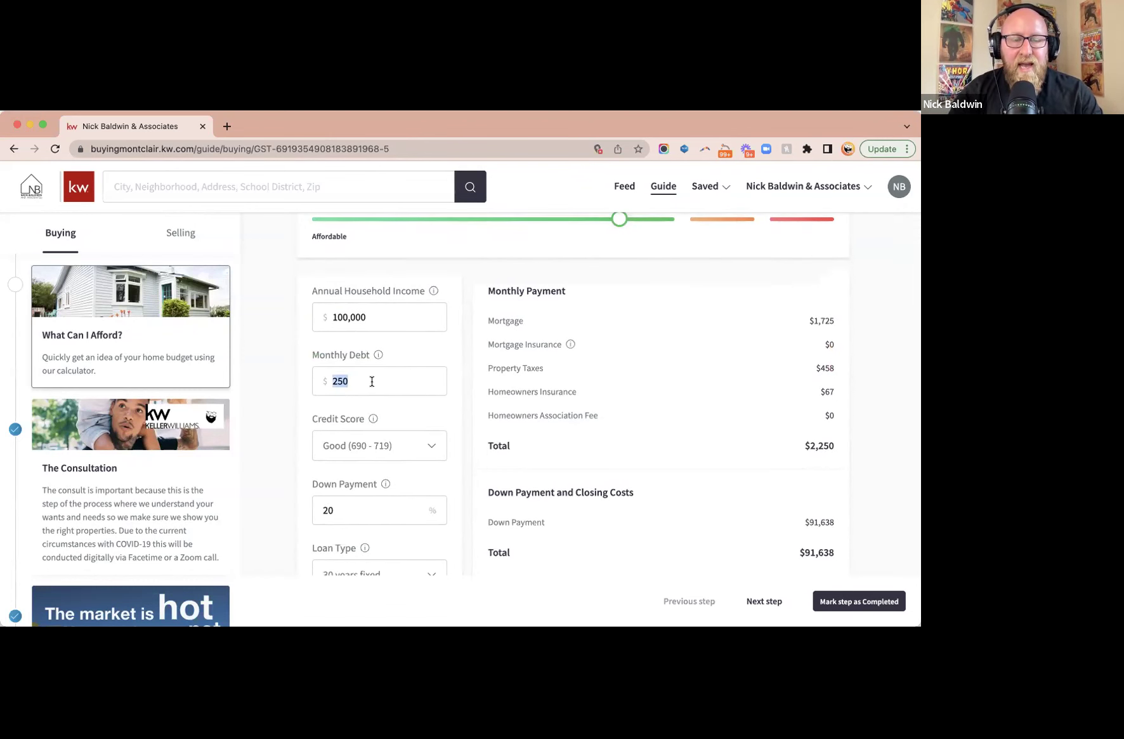
pyautogui.click(377, 355)
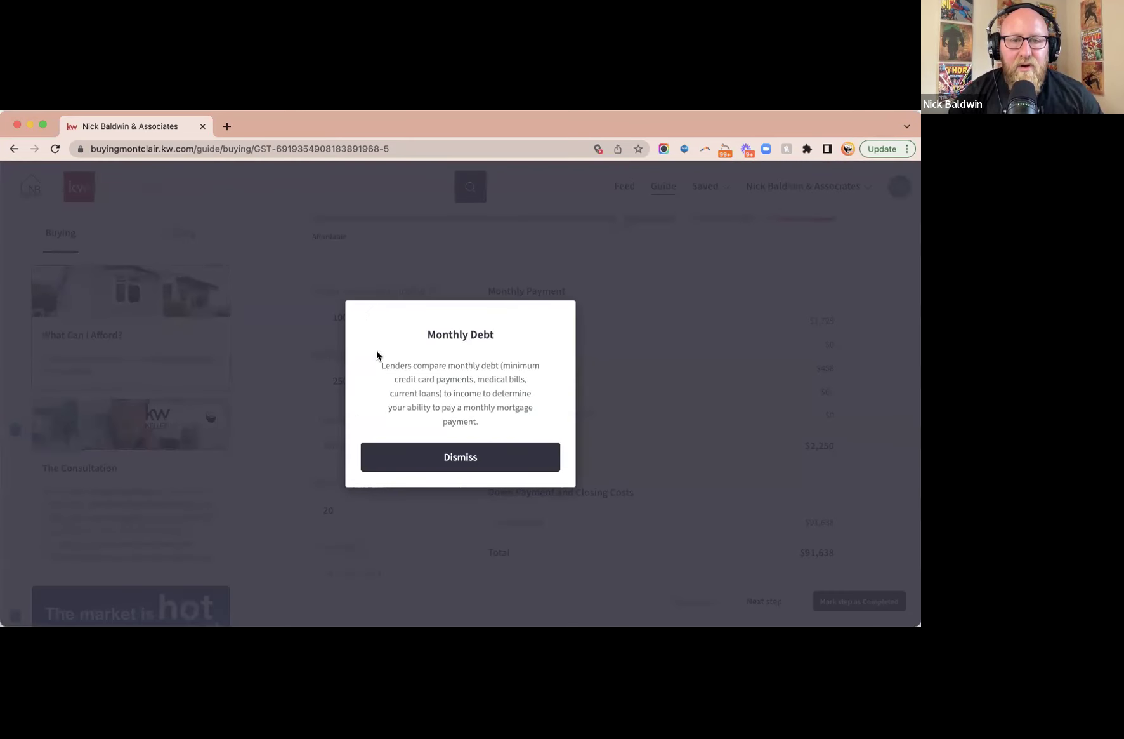
pyautogui.click(460, 456)
pyautogui.doubleClick(373, 386)
pyautogui.write('1000')
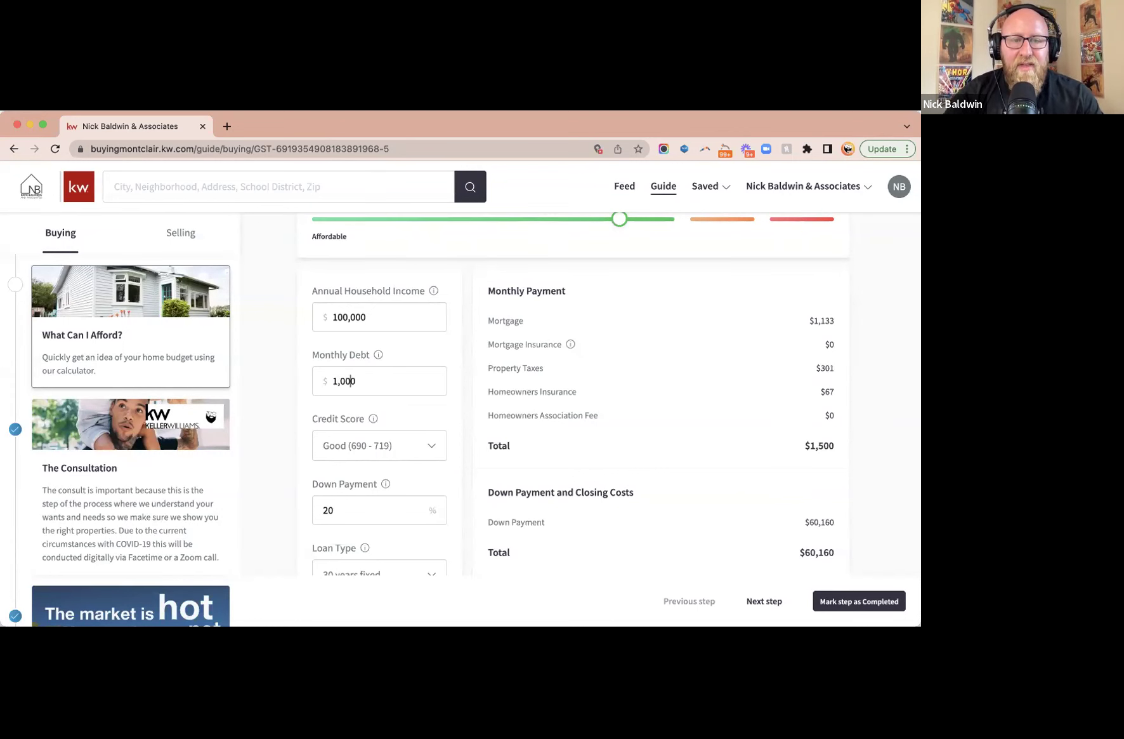
# - Choose an Excellent (720 - 850) credit score and a 10% down payment
pyautogui.click(398, 450)
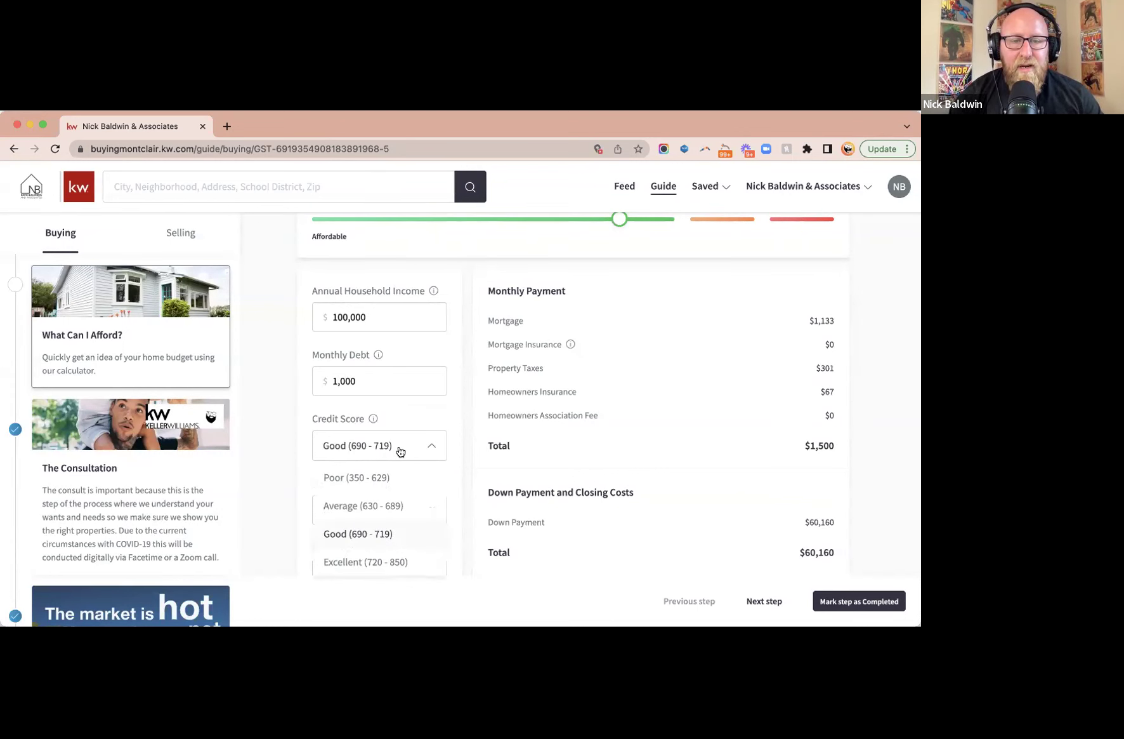
pyautogui.click(382, 570)
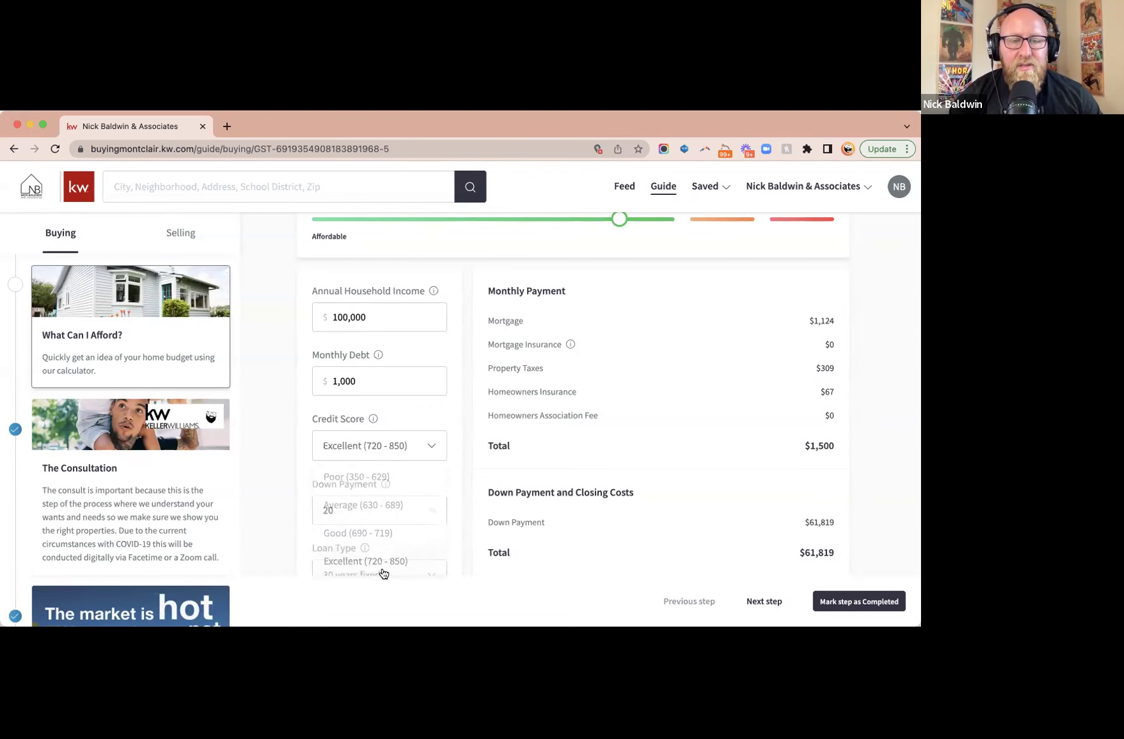
pyautogui.scroll(-3, 393, 438)
pyautogui.doubleClick(374, 416)
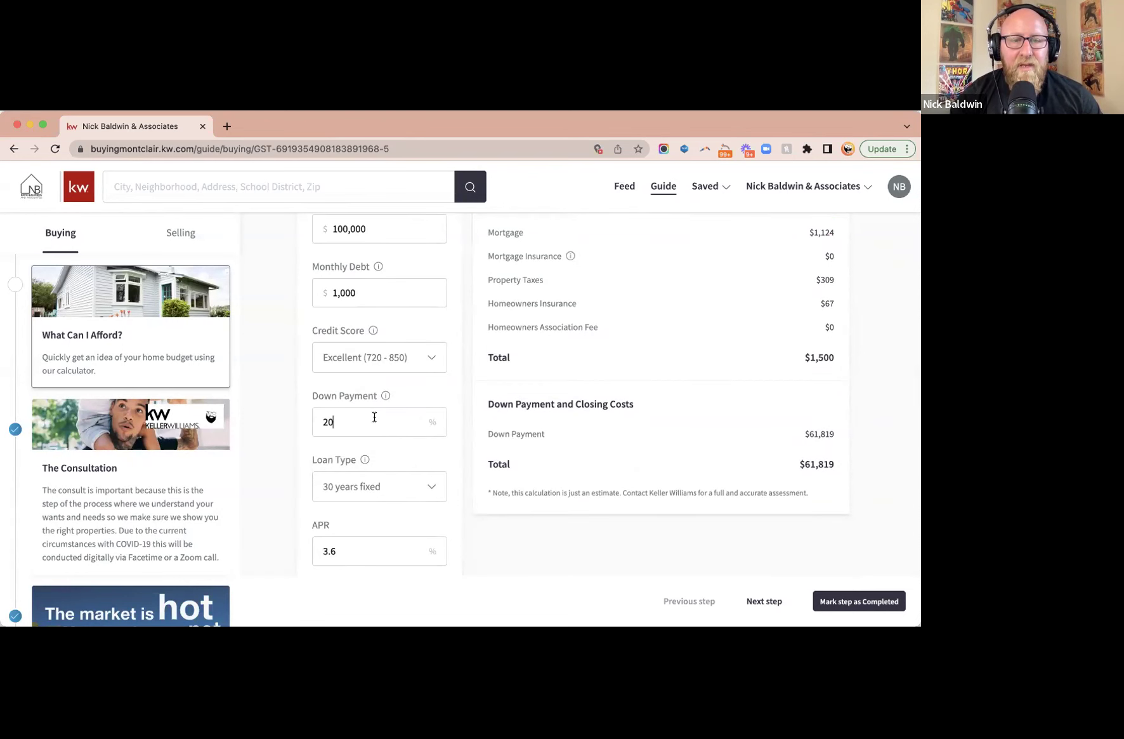
pyautogui.write('10')
# - Review the recalculated $281,498 recommended price and begin re-editing household income
pyautogui.scroll(-2, 374, 416)
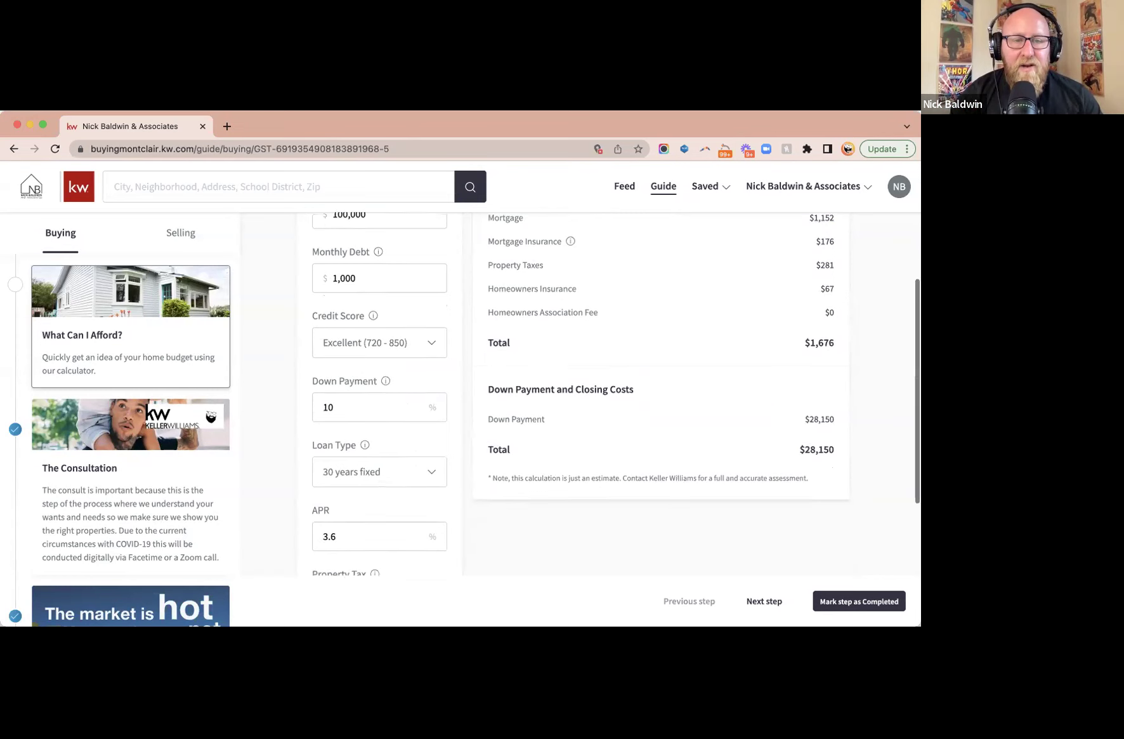
pyautogui.scroll(-2, 387, 494)
pyautogui.scroll(-4, 407, 469)
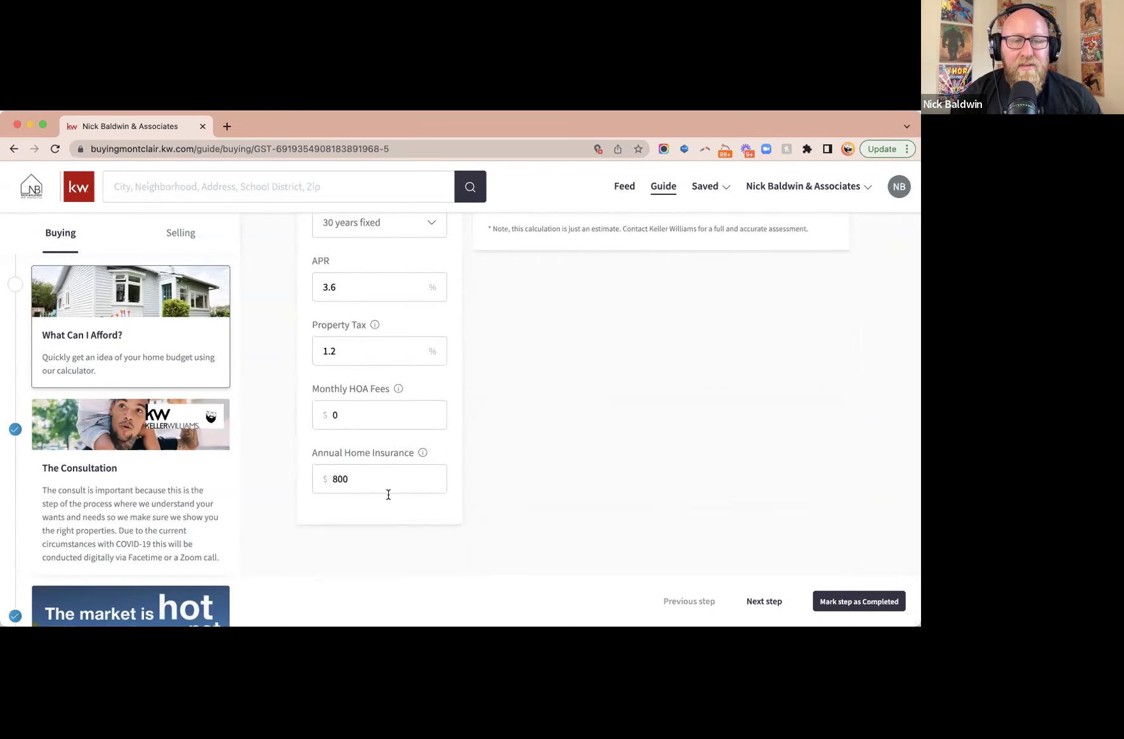
pyautogui.scroll(10, 388, 480)
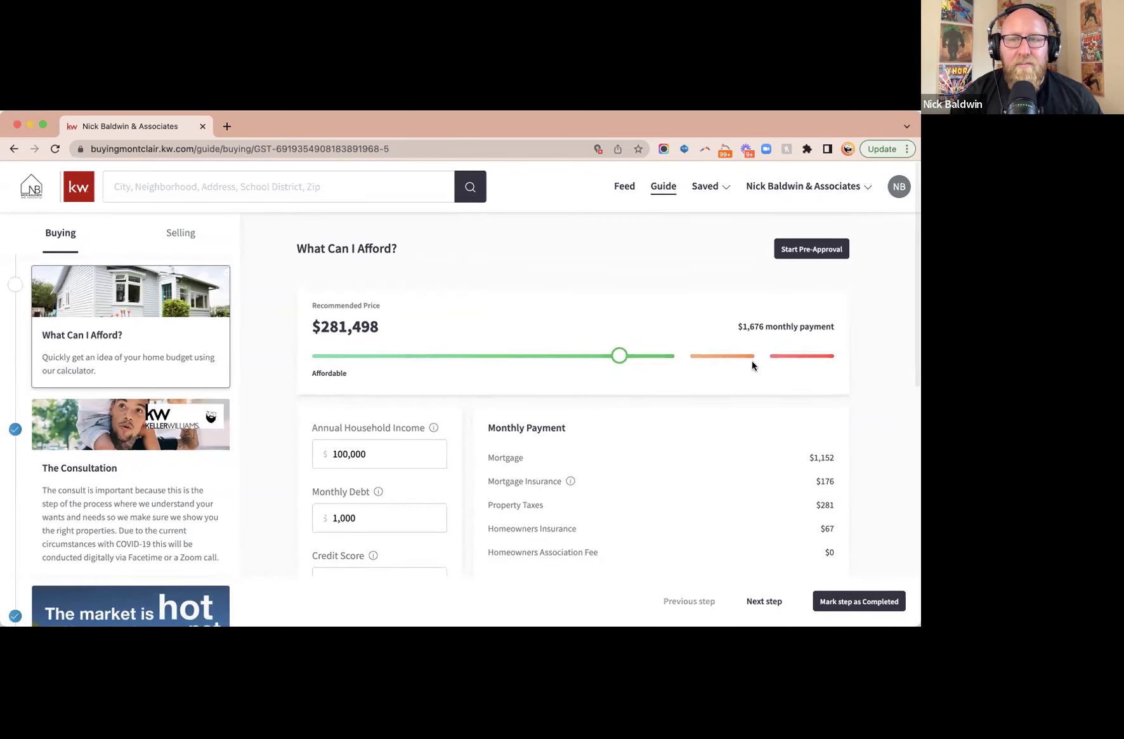
pyautogui.doubleClick(343, 324)
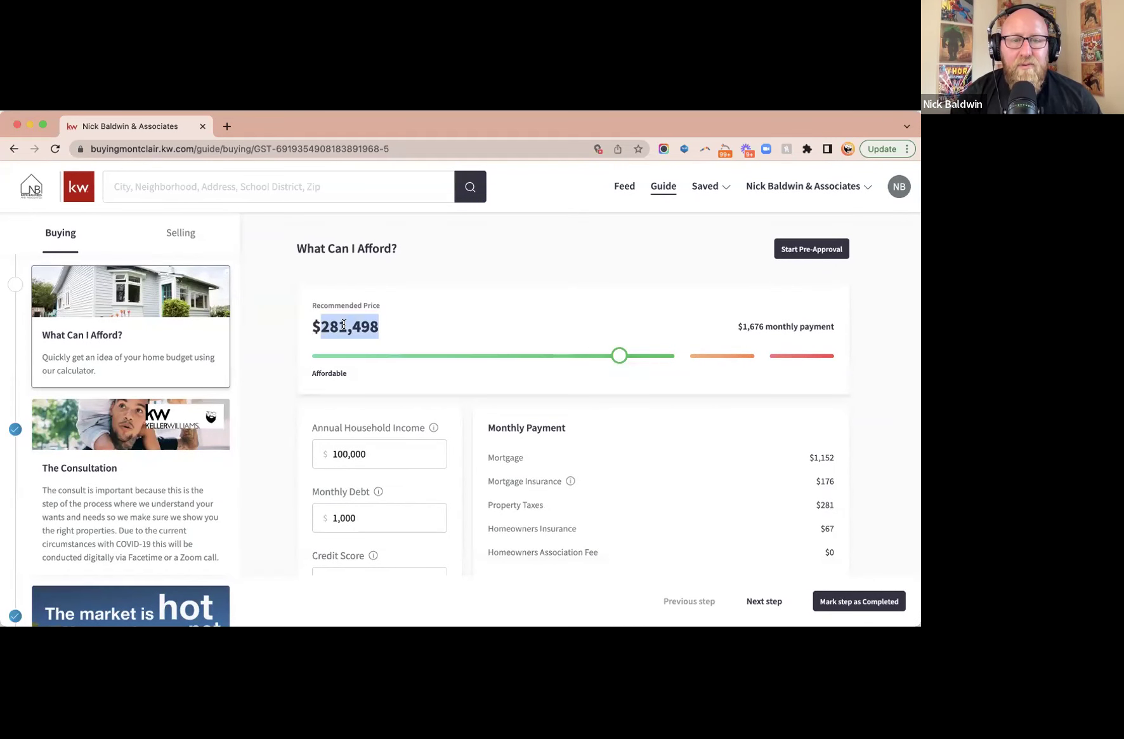
pyautogui.click(499, 325)
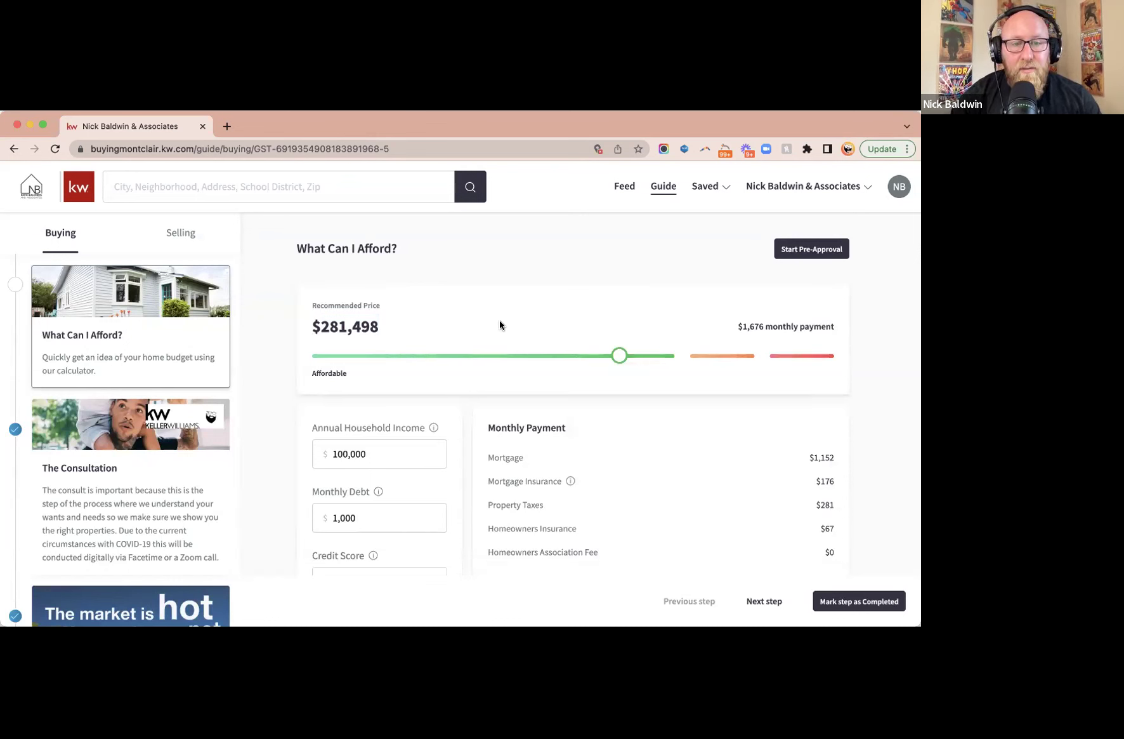
pyautogui.click(371, 453)
# - Change annual household income to 150,000
pyautogui.press('BackSpace')
pyautogui.press('BackSpace')
pyautogui.press('BackSpace')
pyautogui.press('BackSpace')
pyautogui.press('BackSpace')
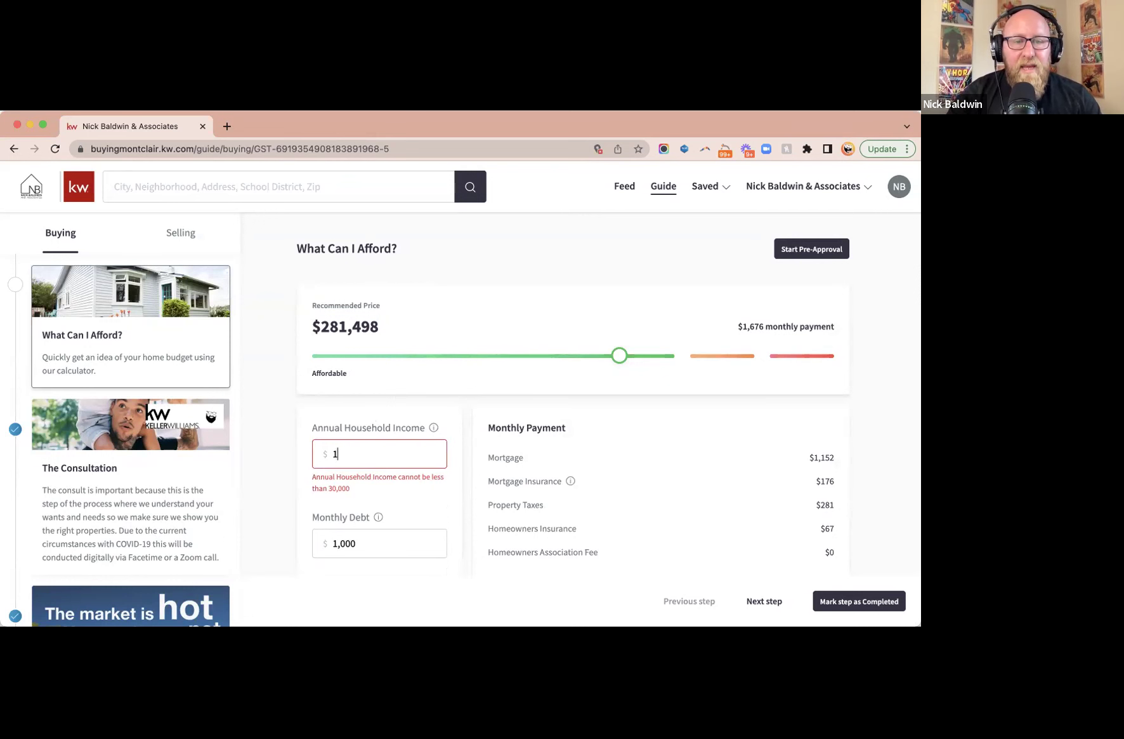
pyautogui.write('50,000')
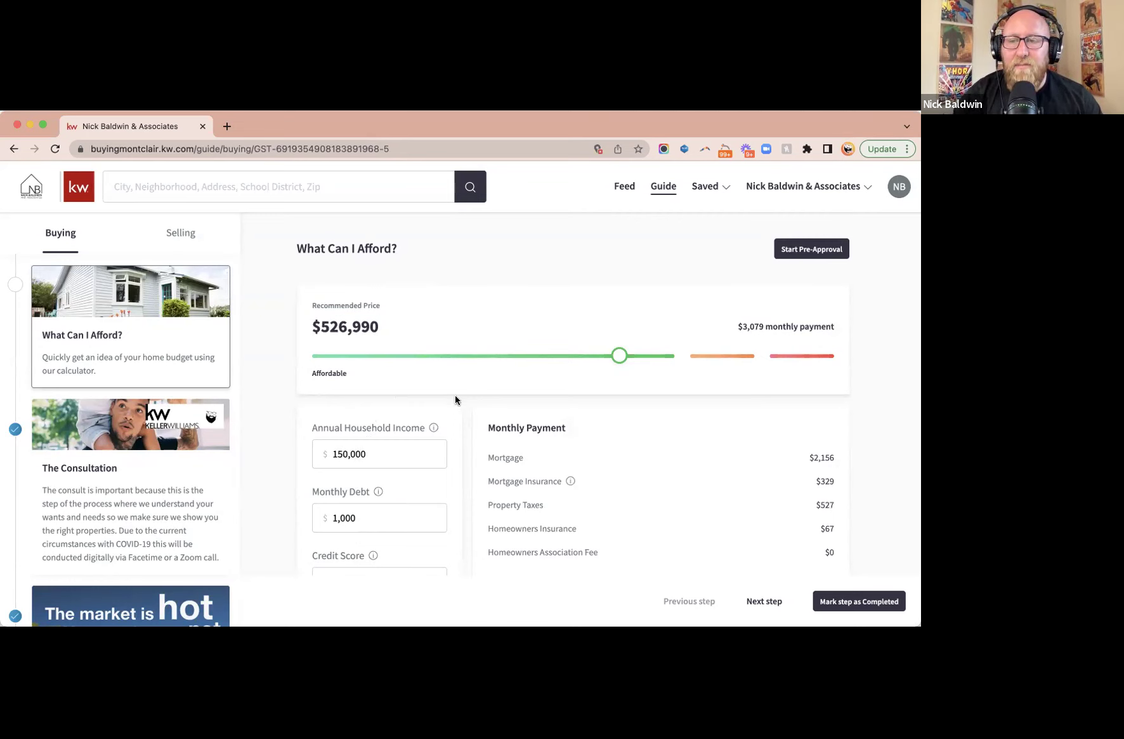
pyautogui.tripleClick(788, 324)
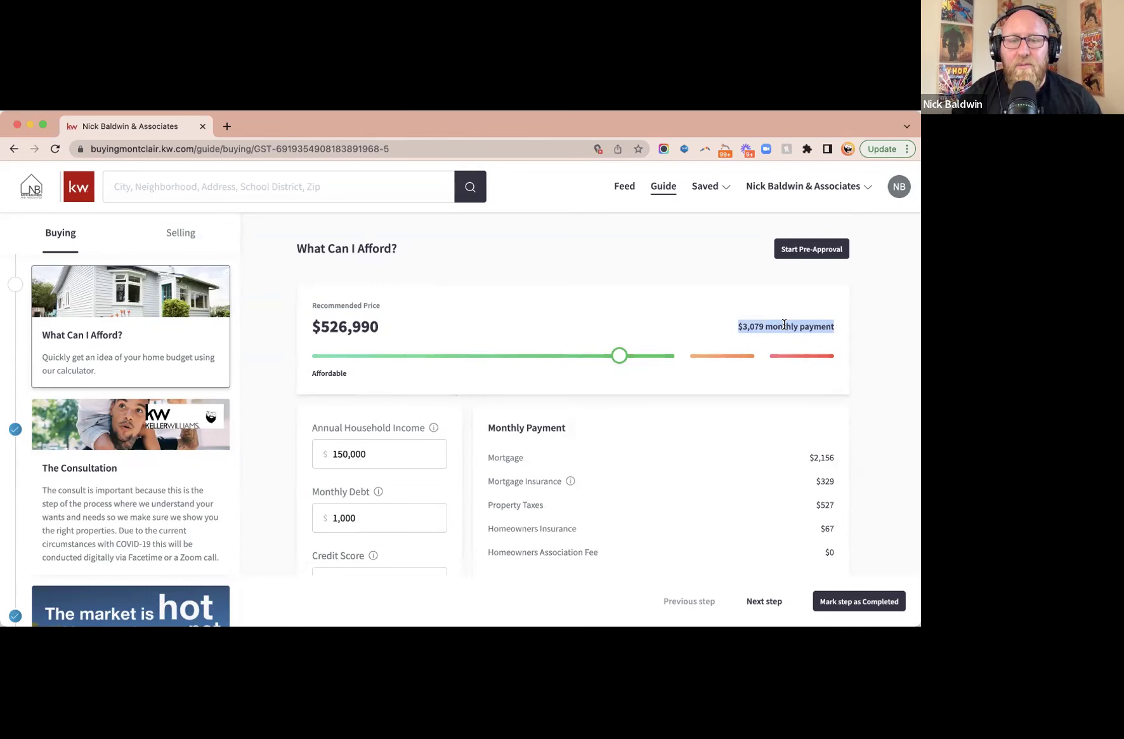
pyautogui.scroll(-3, 425, 415)
pyautogui.scroll(-4, 424, 414)
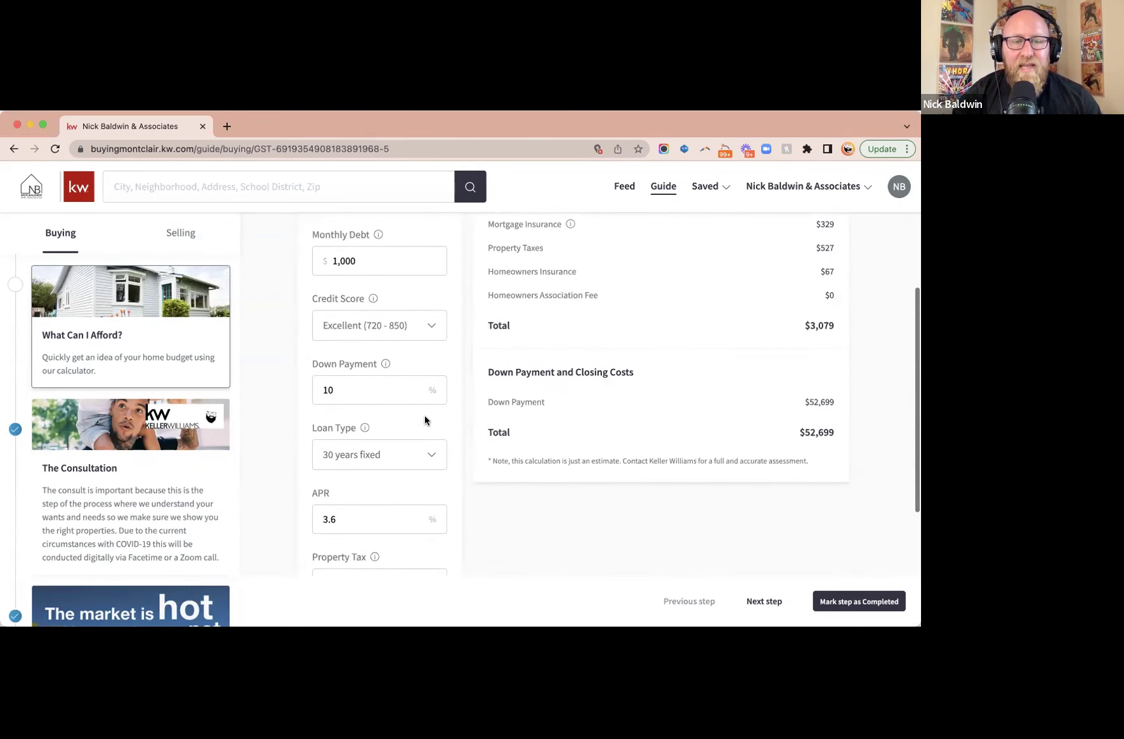
# - Set the APR to 5% and mark the affordability step as completed
pyautogui.doubleClick(356, 330)
pyautogui.write('50')
pyautogui.press('BackSpace')
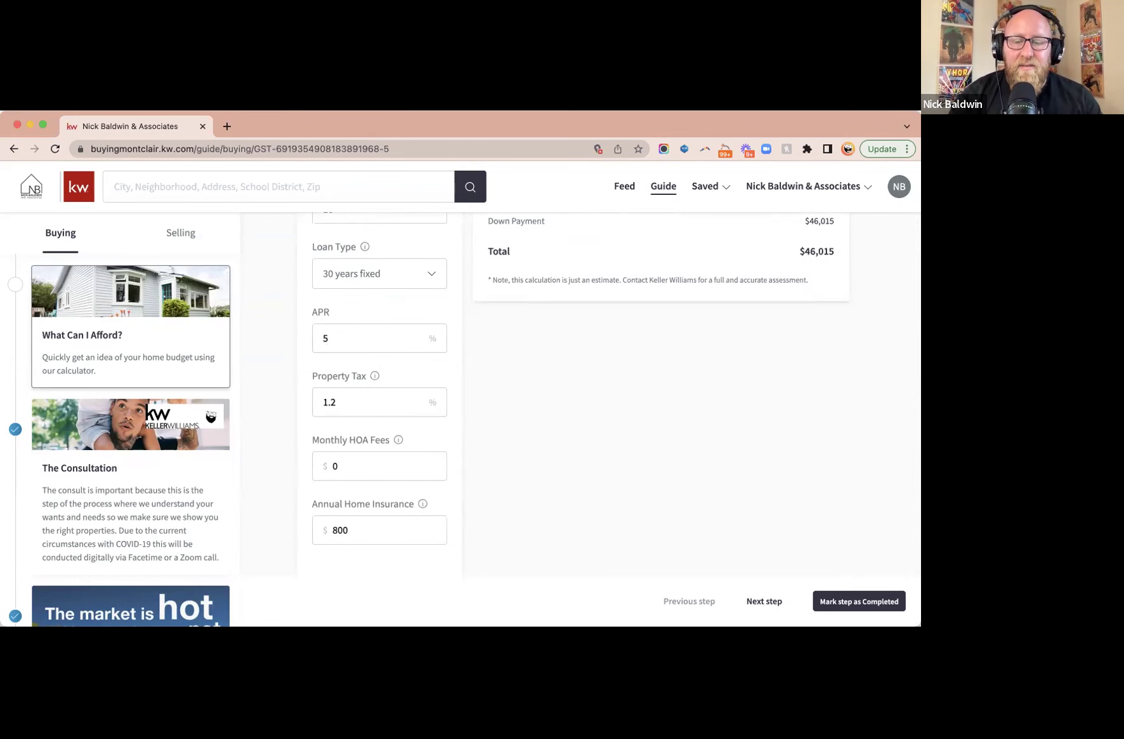
pyautogui.write('.')
pyautogui.scroll(4, 490, 340)
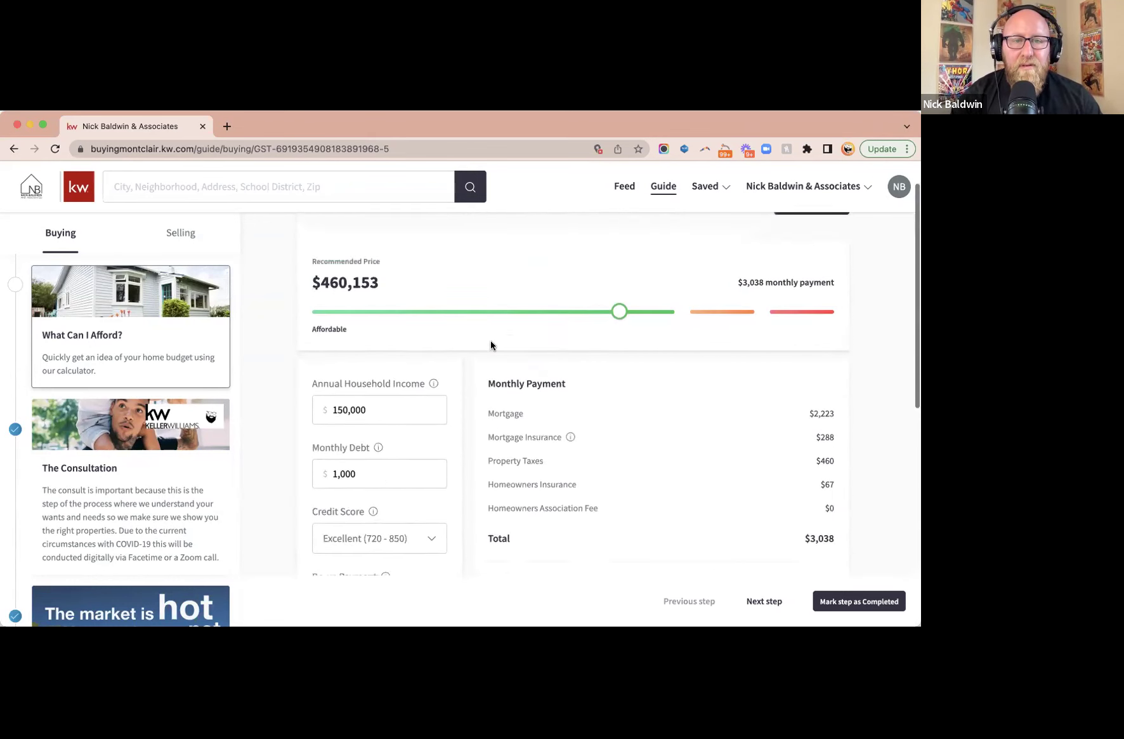
pyautogui.tripleClick(342, 328)
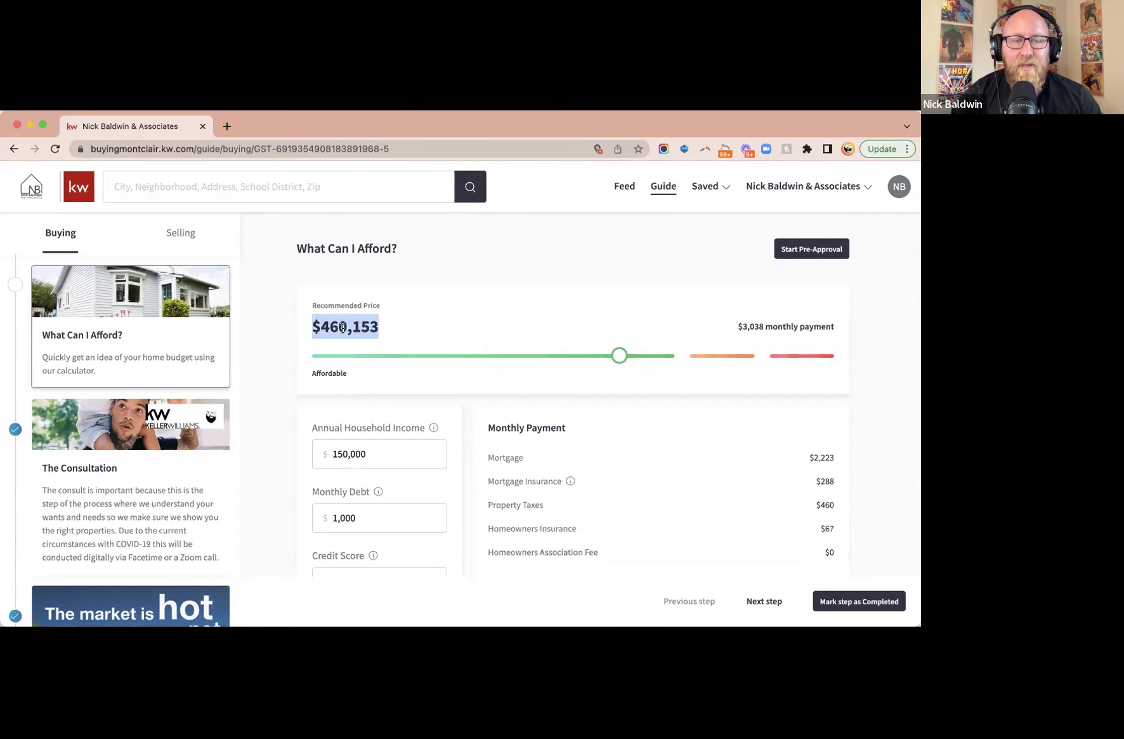
pyautogui.click(532, 331)
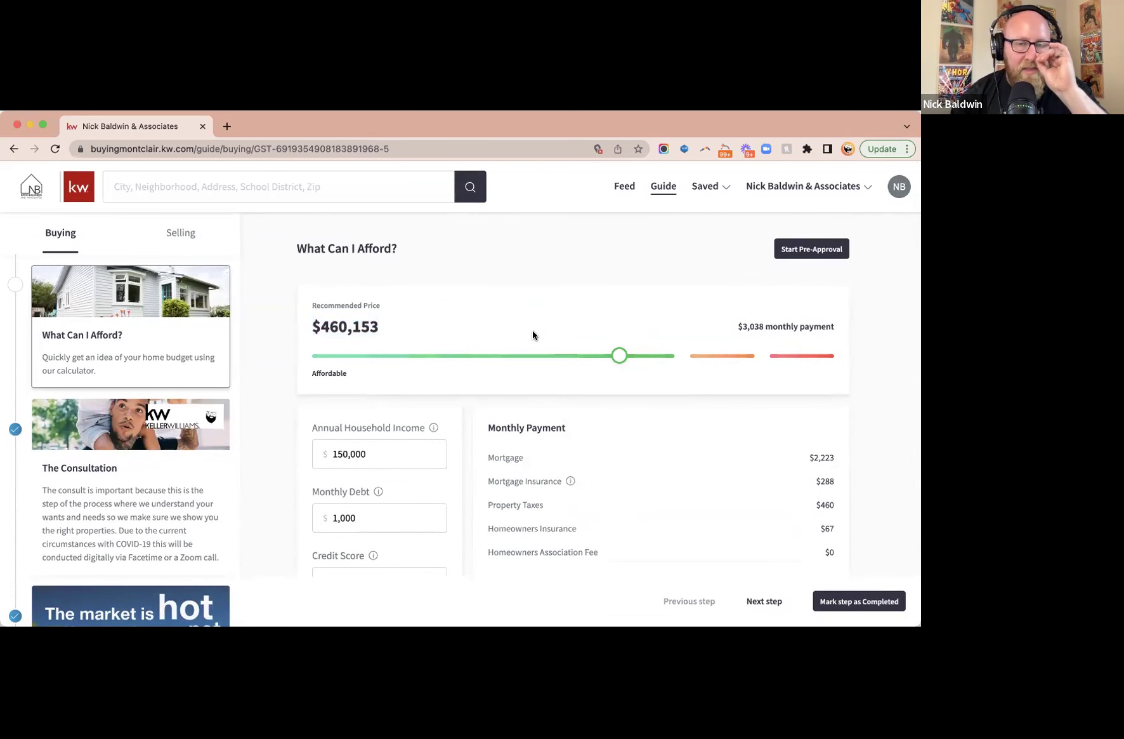
pyautogui.click(813, 252)
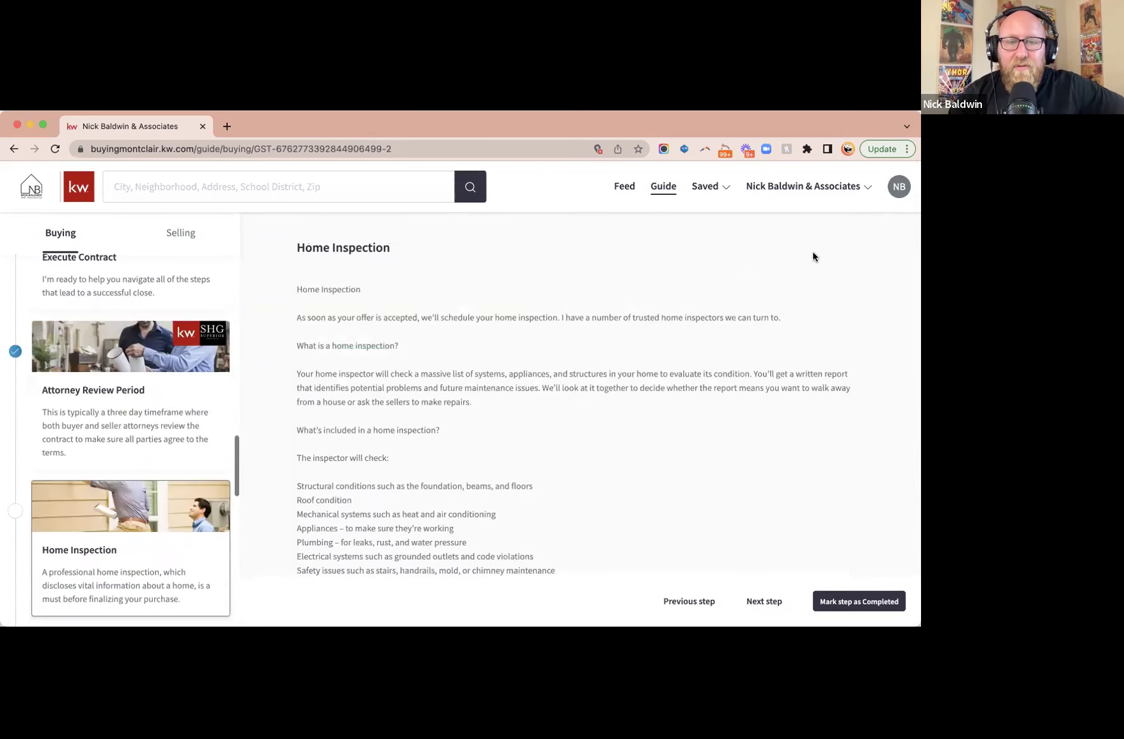
# - Browse the What Can I Afford?, Consultation, Pre-Approval and Home Search buying steps
pyautogui.scroll(15, 189, 359)
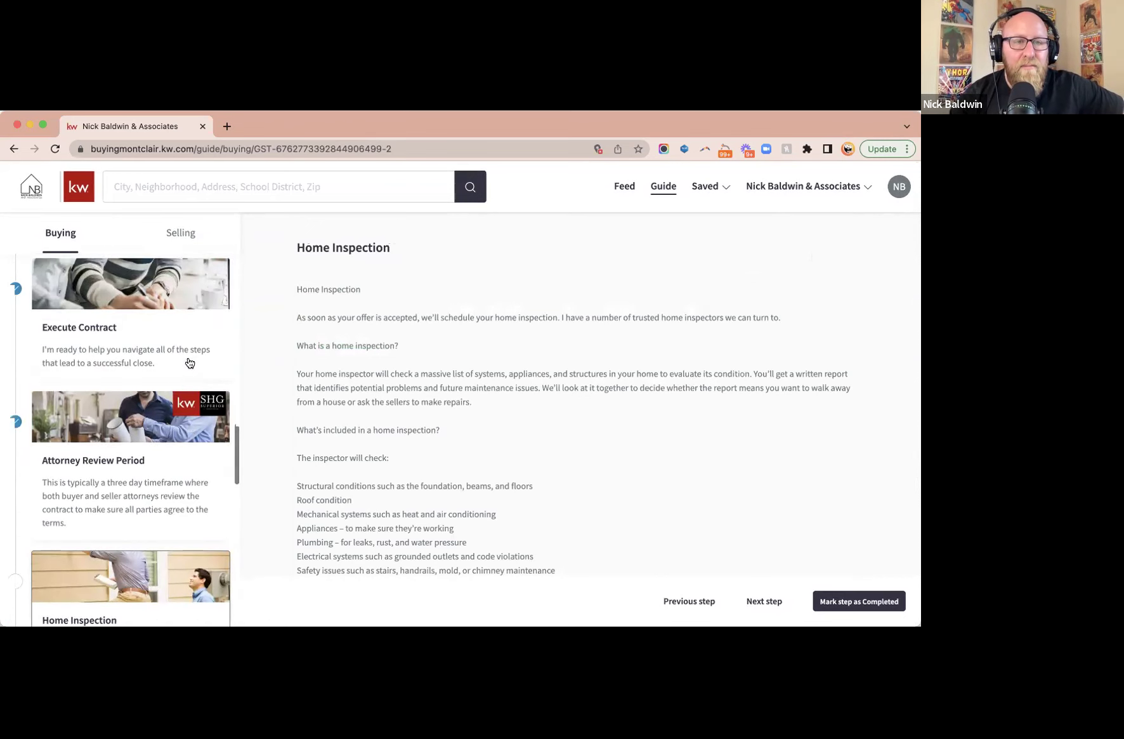
pyautogui.click(155, 321)
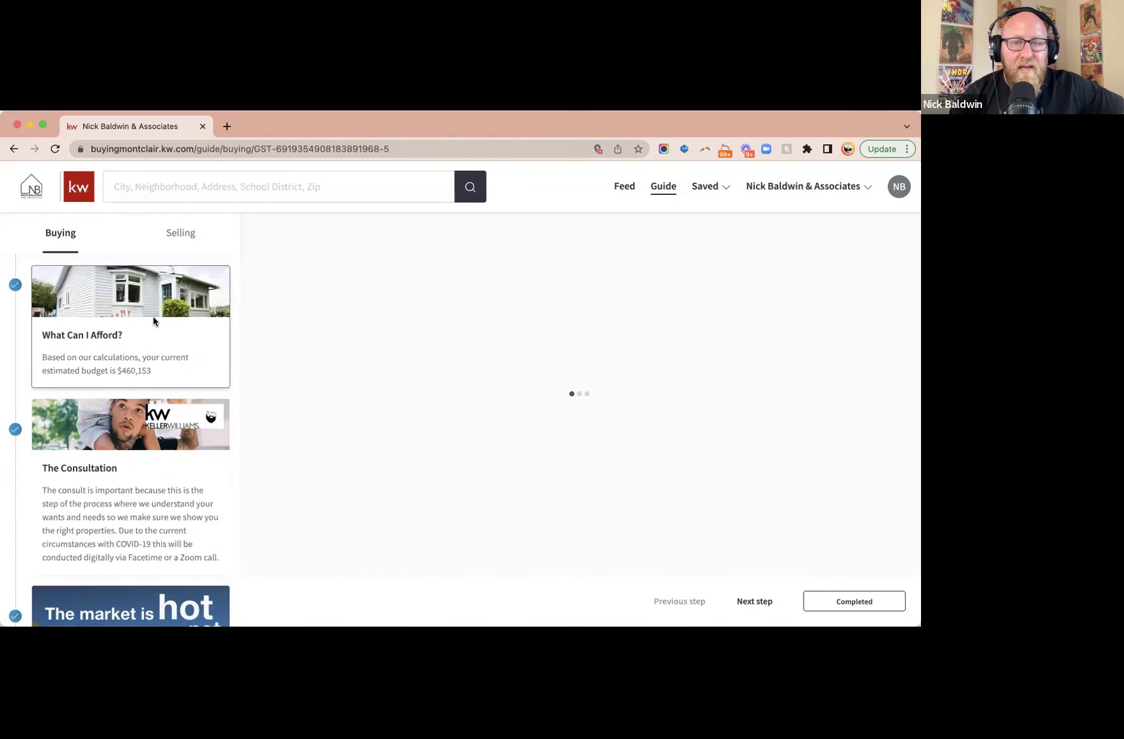
pyautogui.click(105, 470)
pyautogui.scroll(-4, 105, 470)
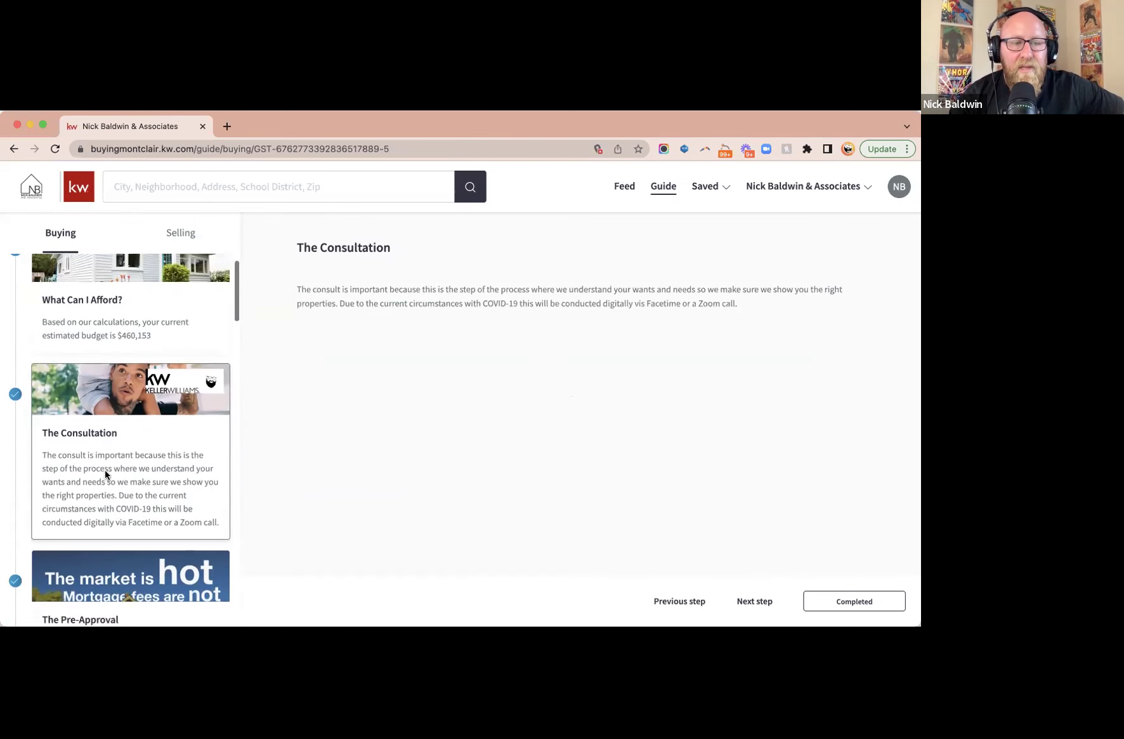
pyautogui.scroll(-2, 138, 442)
pyautogui.click(138, 442)
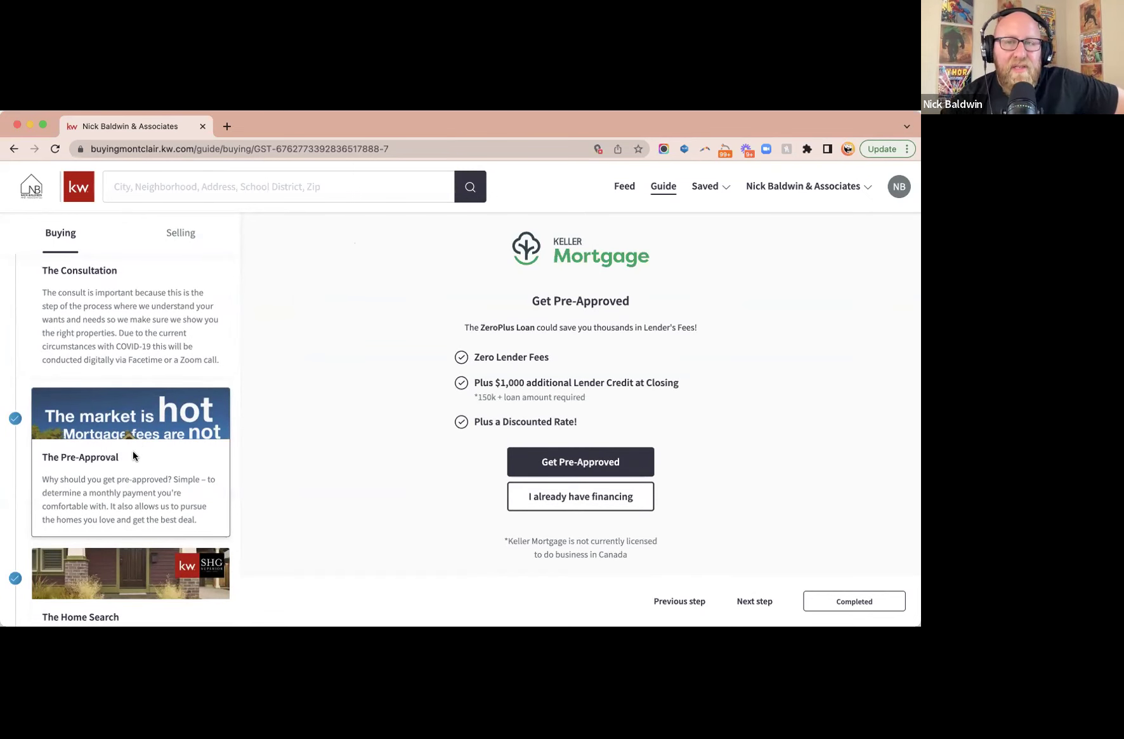
pyautogui.scroll(-3, 133, 455)
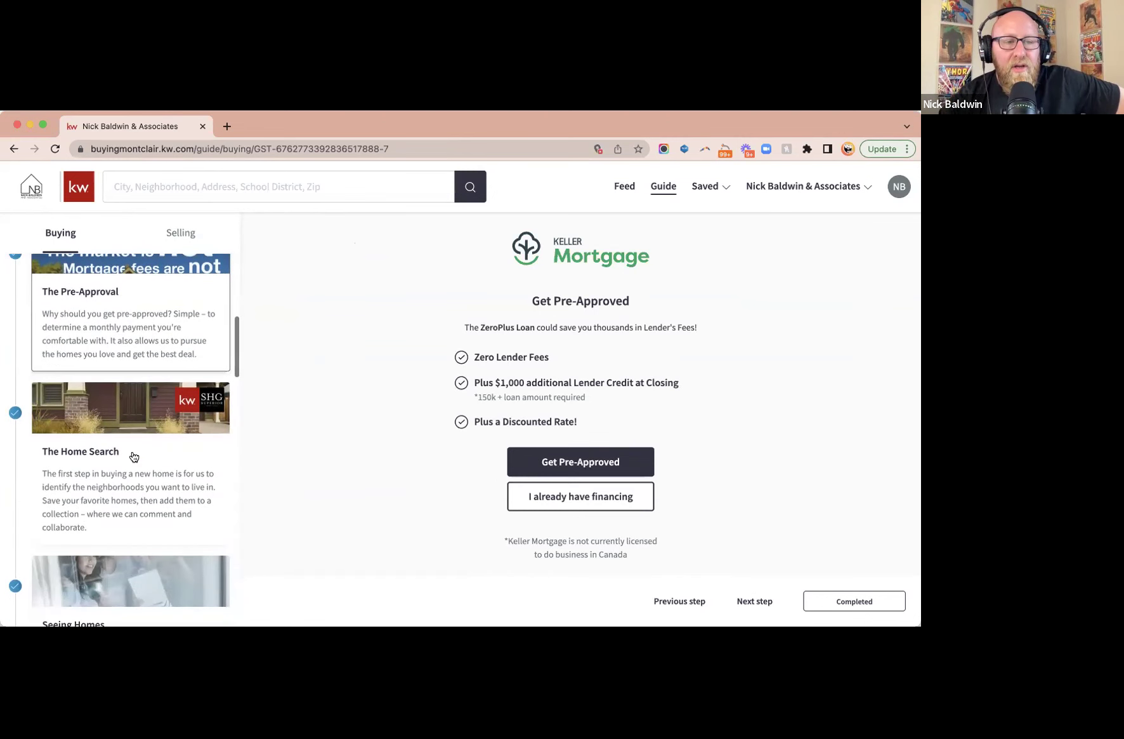
pyautogui.click(133, 455)
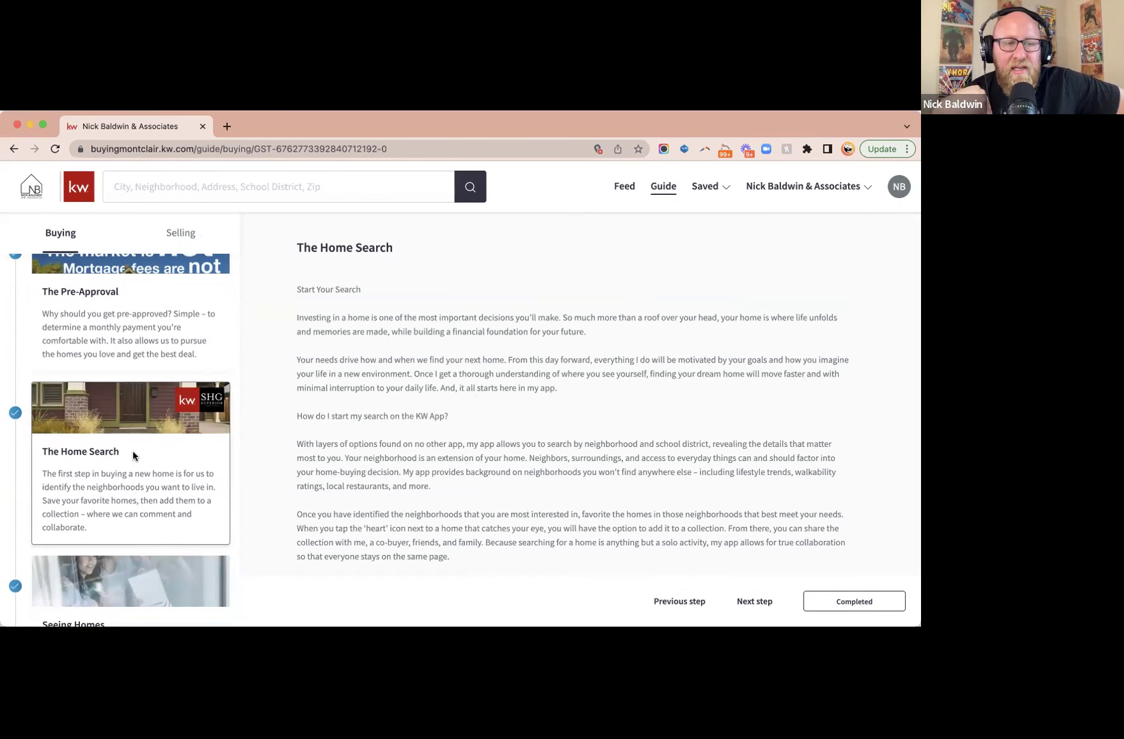
# - Step through Seeing Homes, The Offer, Execute Contract and Attorney Review Period
pyautogui.scroll(-3, 132, 455)
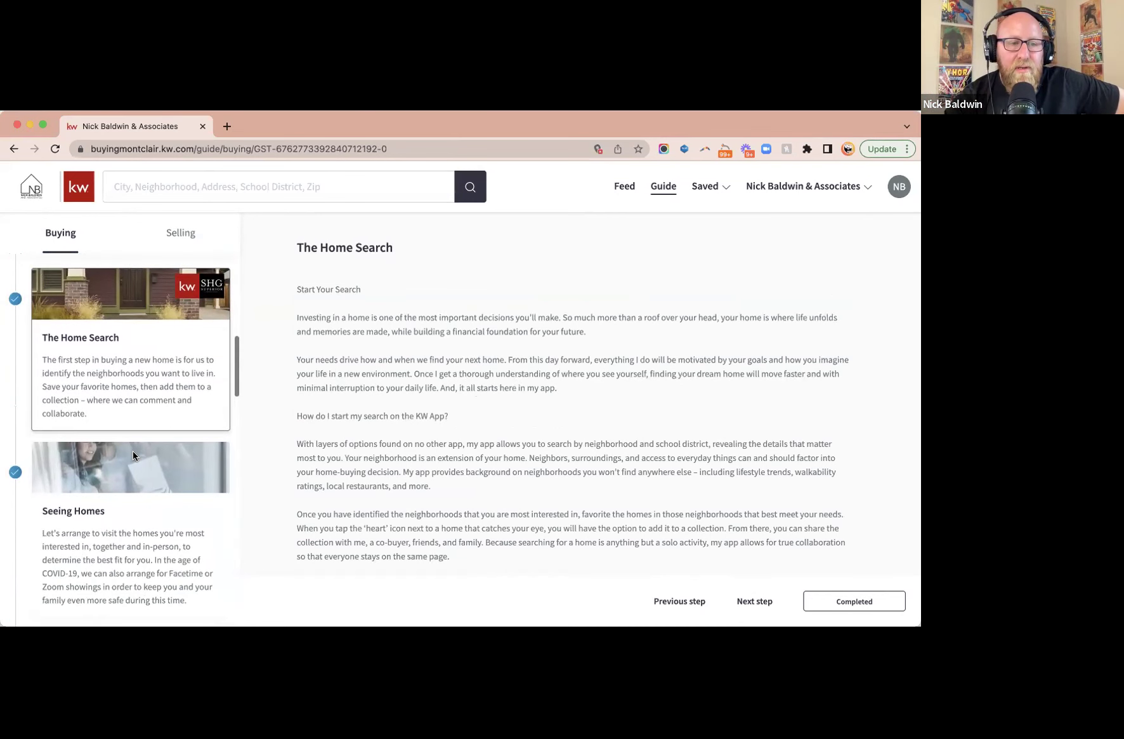
pyautogui.click(133, 455)
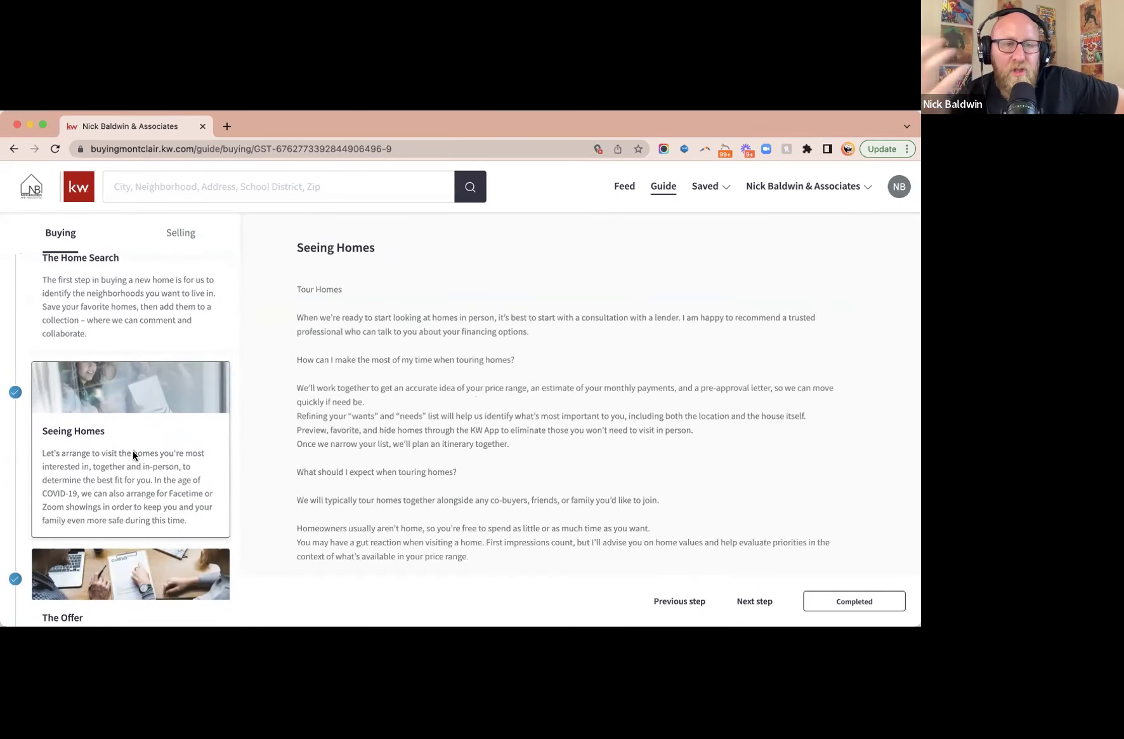
pyautogui.scroll(-3, 132, 455)
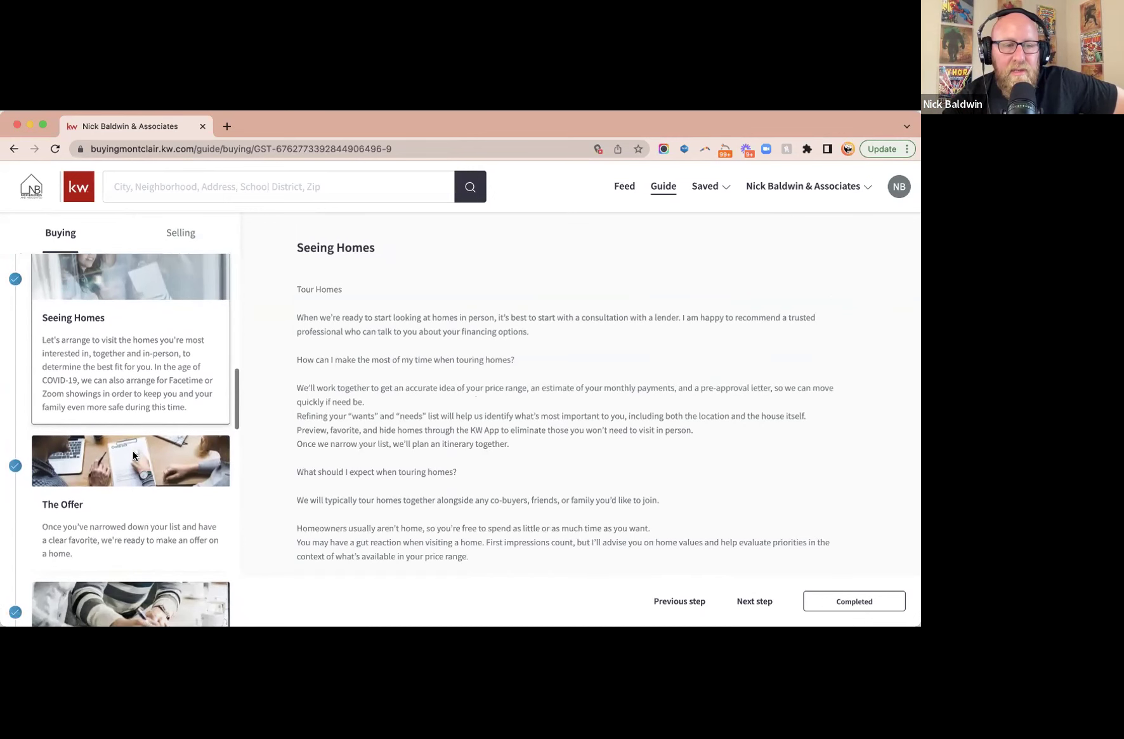
pyautogui.click(132, 455)
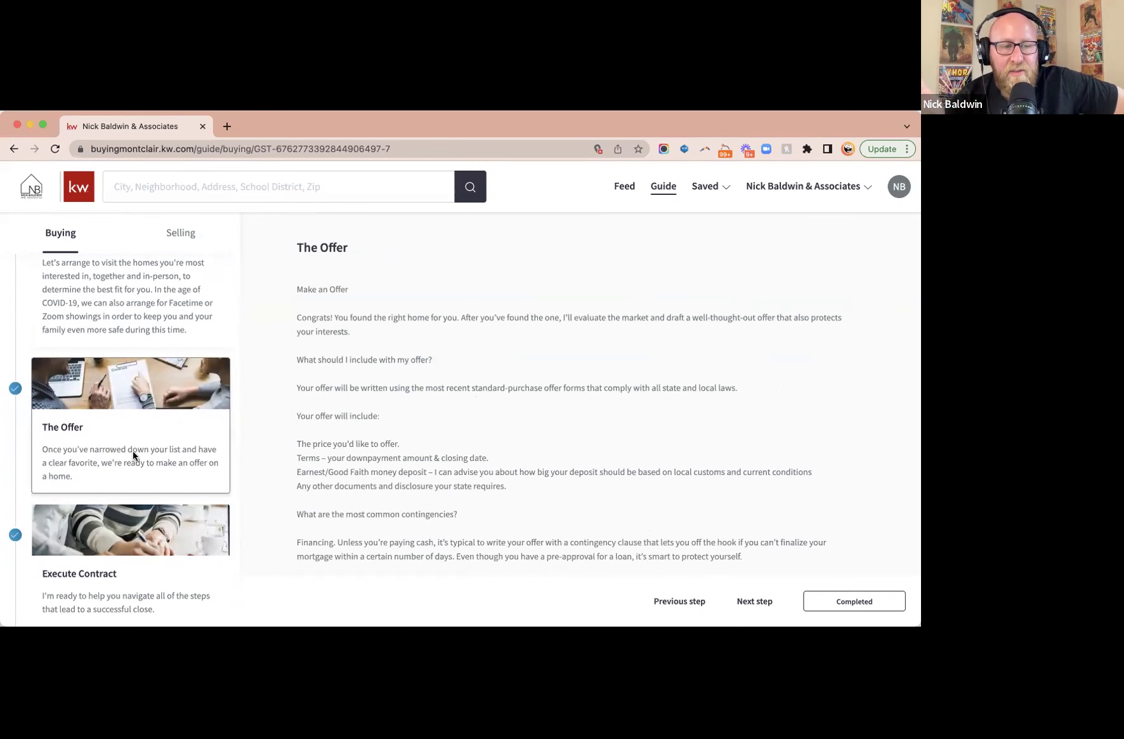
pyautogui.scroll(-2, 133, 455)
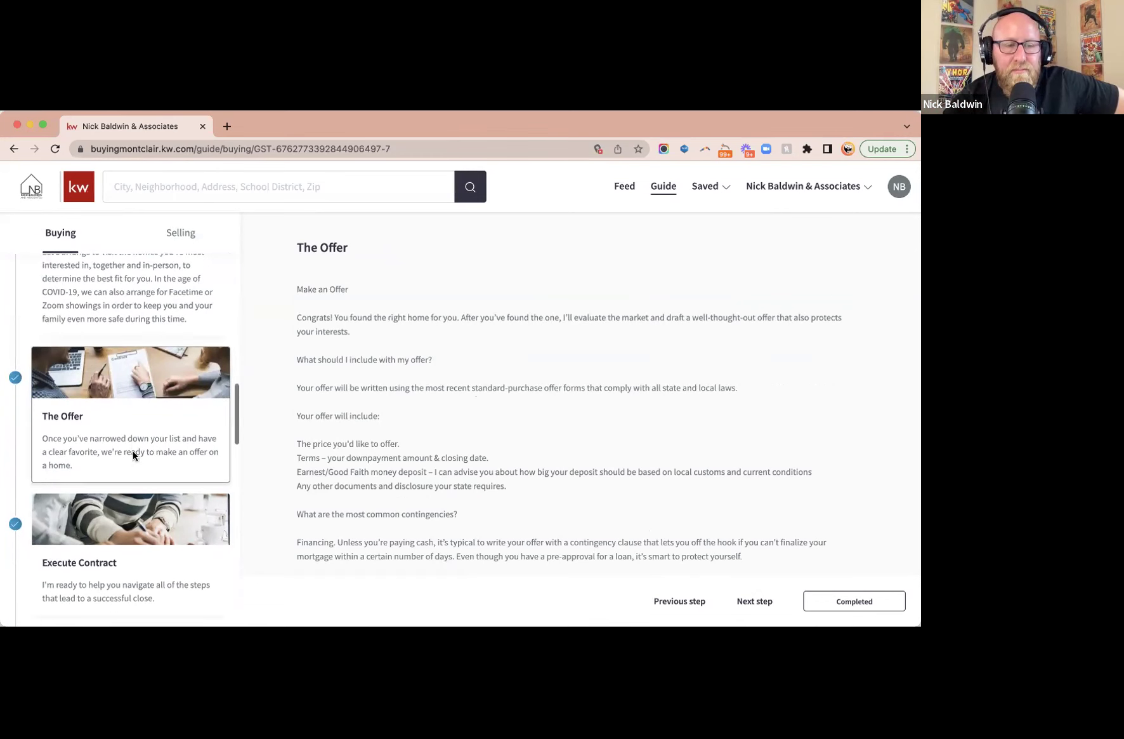
pyautogui.click(119, 433)
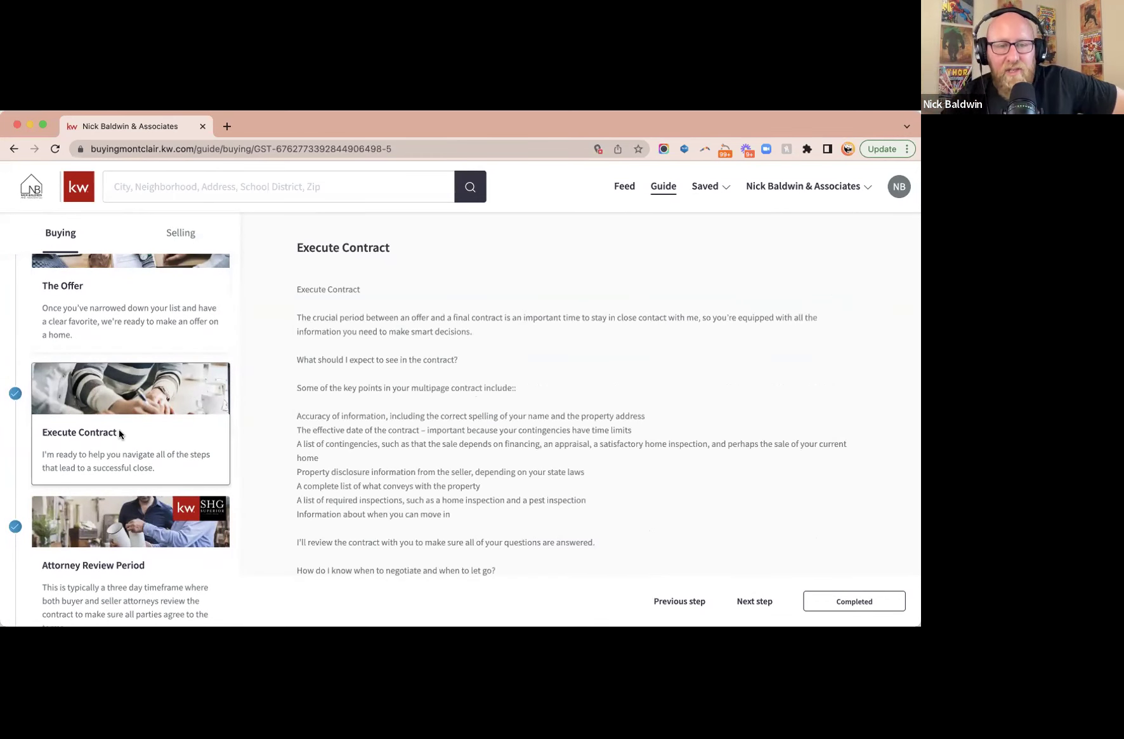
pyautogui.scroll(-2, 119, 431)
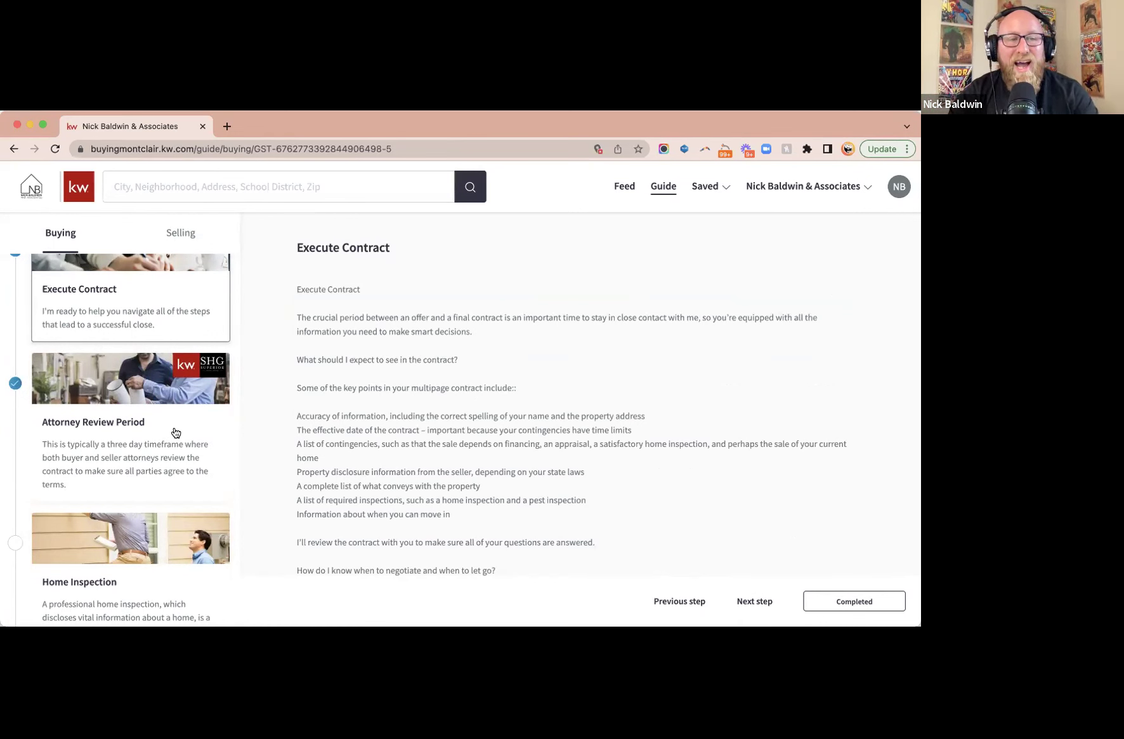
pyautogui.click(176, 431)
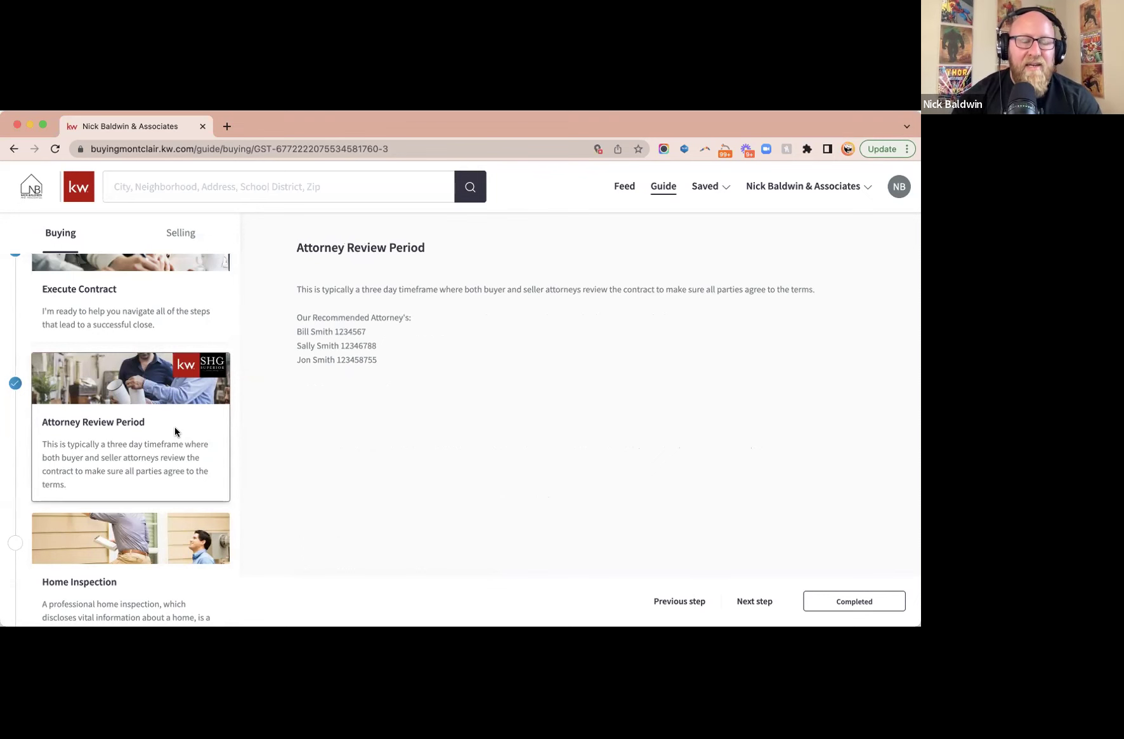
# - Open the Home Inspection step and mark it as completed
pyautogui.scroll(-2, 175, 431)
pyautogui.scroll(-8, 176, 431)
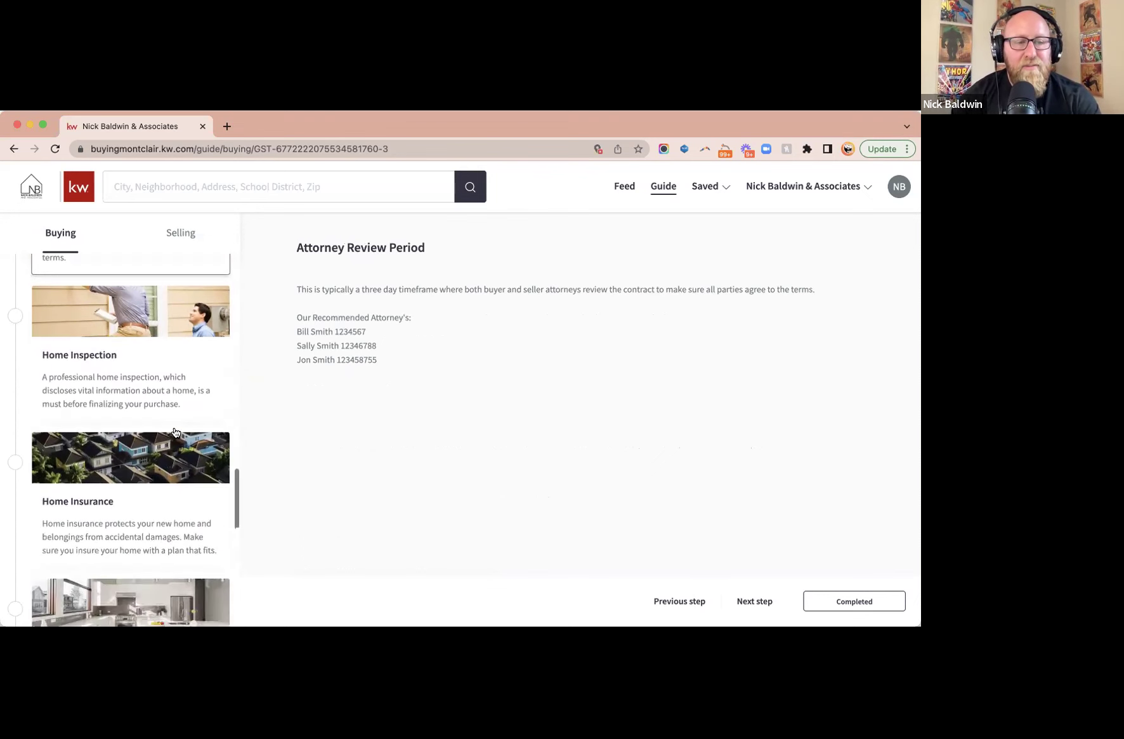
pyautogui.scroll(5, 175, 432)
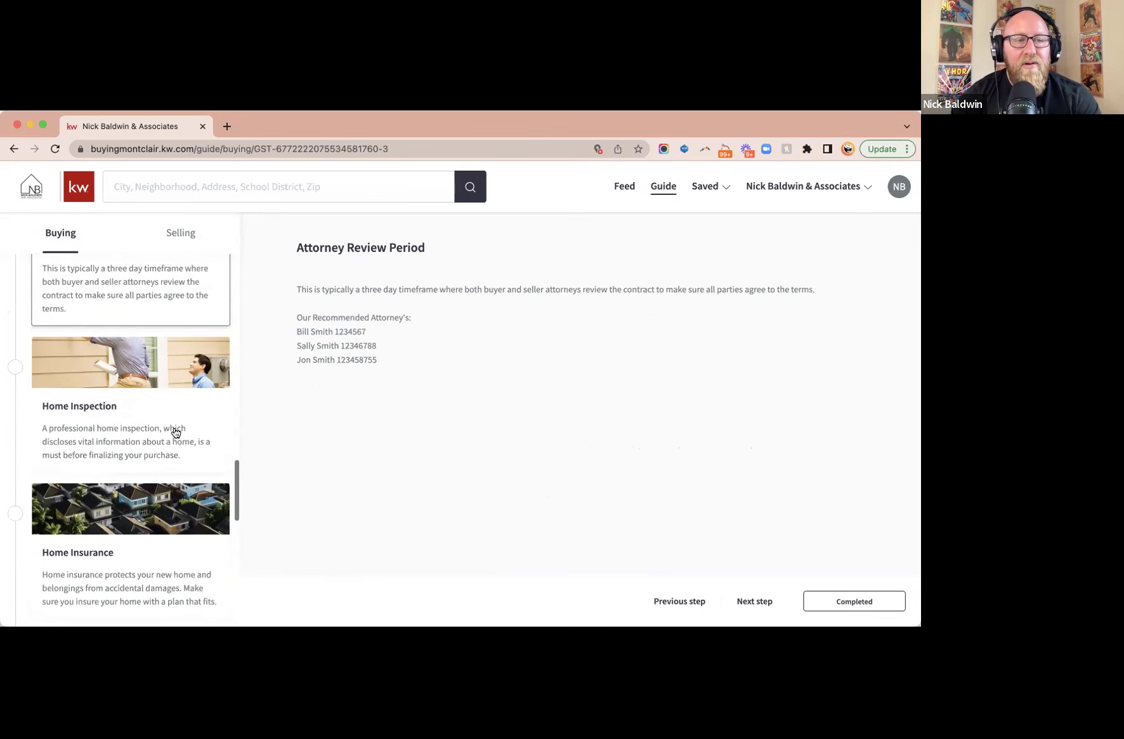
pyautogui.scroll(3, 175, 432)
pyautogui.scroll(-4, 175, 432)
pyautogui.scroll(1, 175, 432)
pyautogui.click(176, 431)
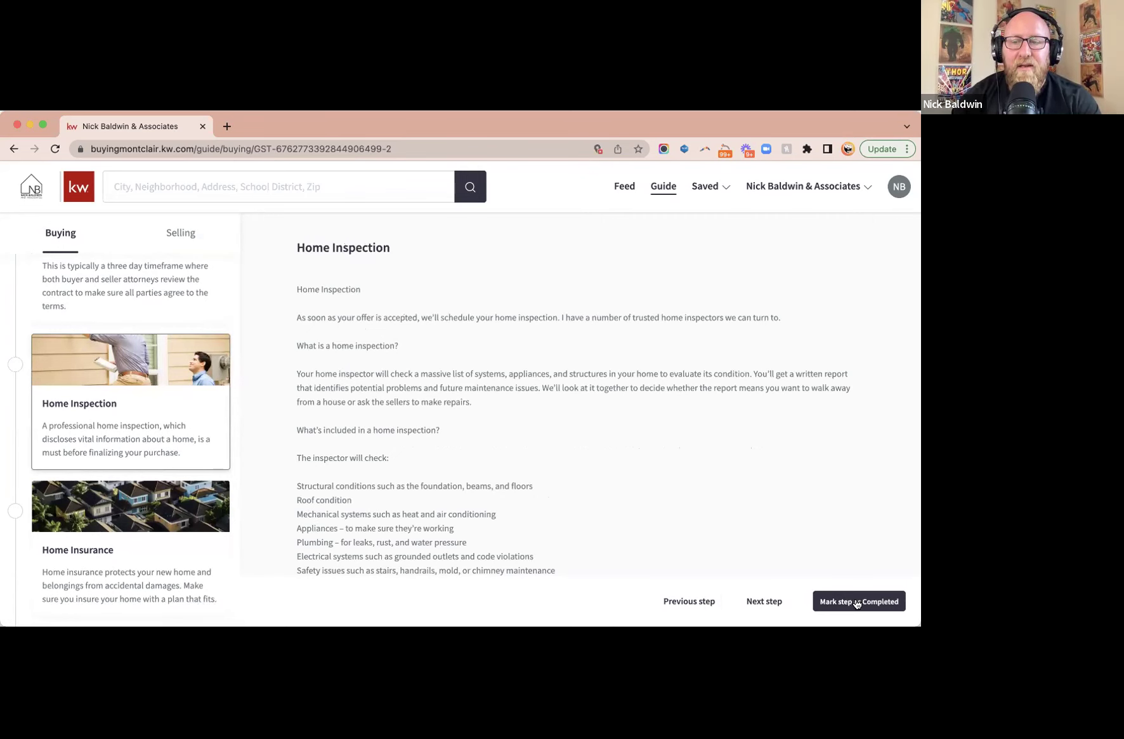
pyautogui.click(855, 602)
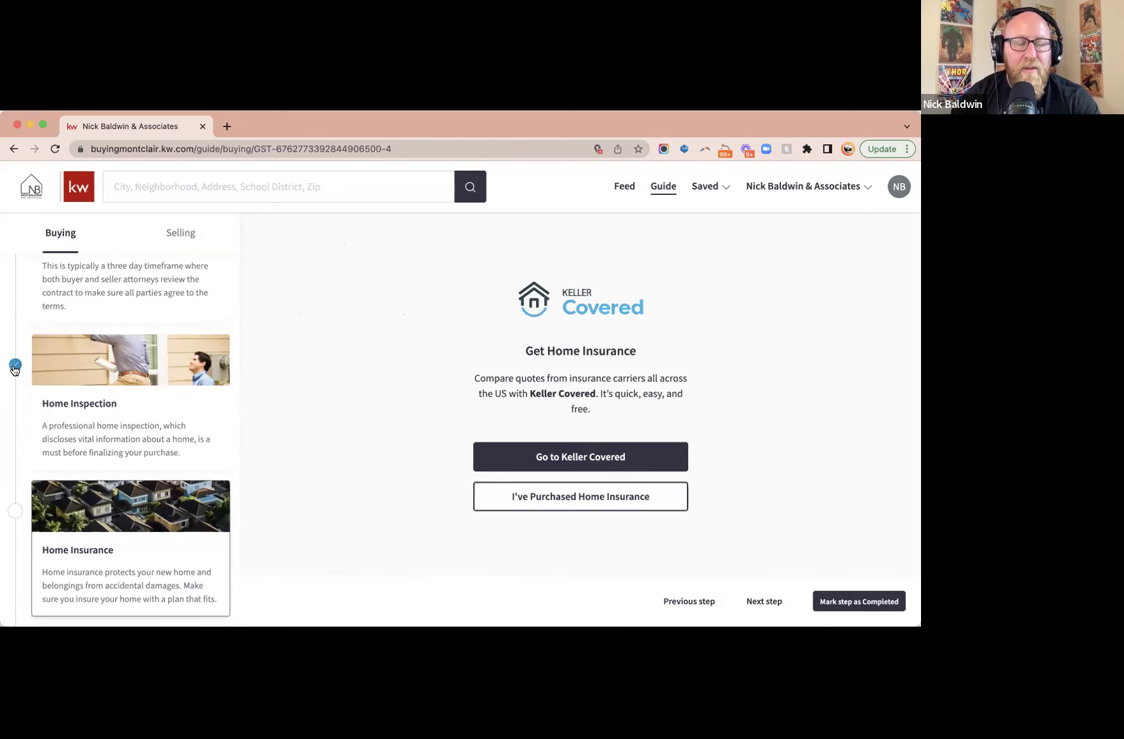
# - Check What Can I Afford? showing $460,153, then open the Selling guide's Staging step
pyautogui.scroll(6, 103, 371)
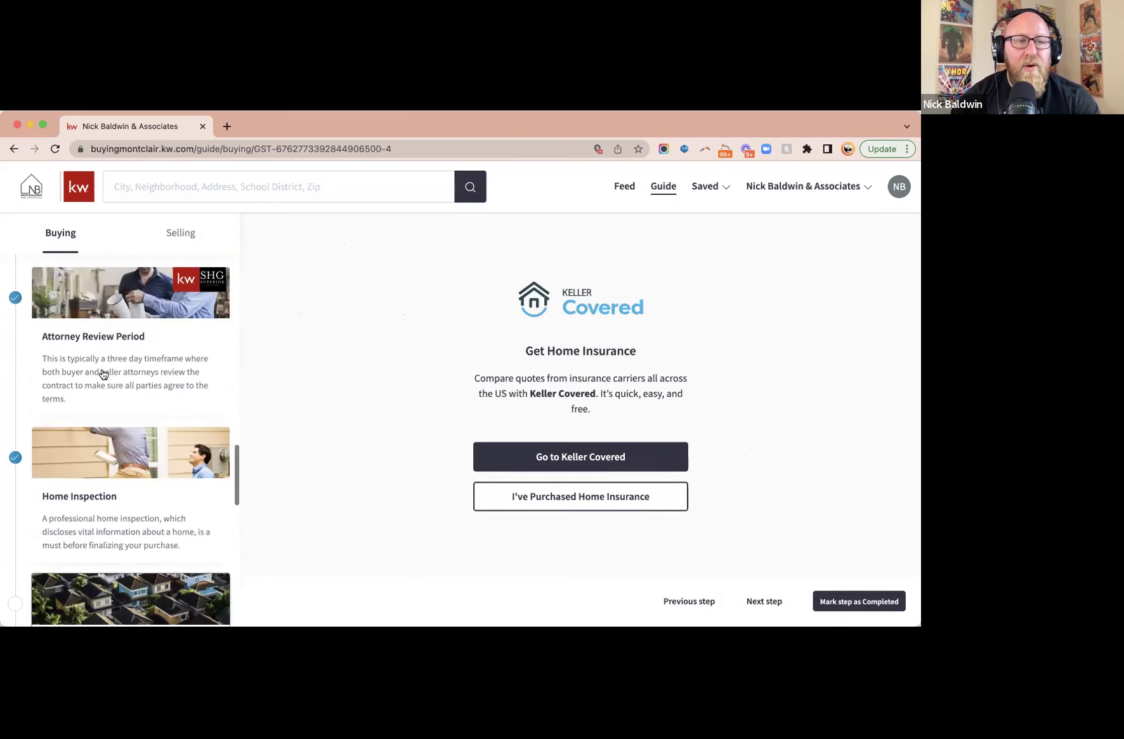
pyautogui.scroll(8, 102, 373)
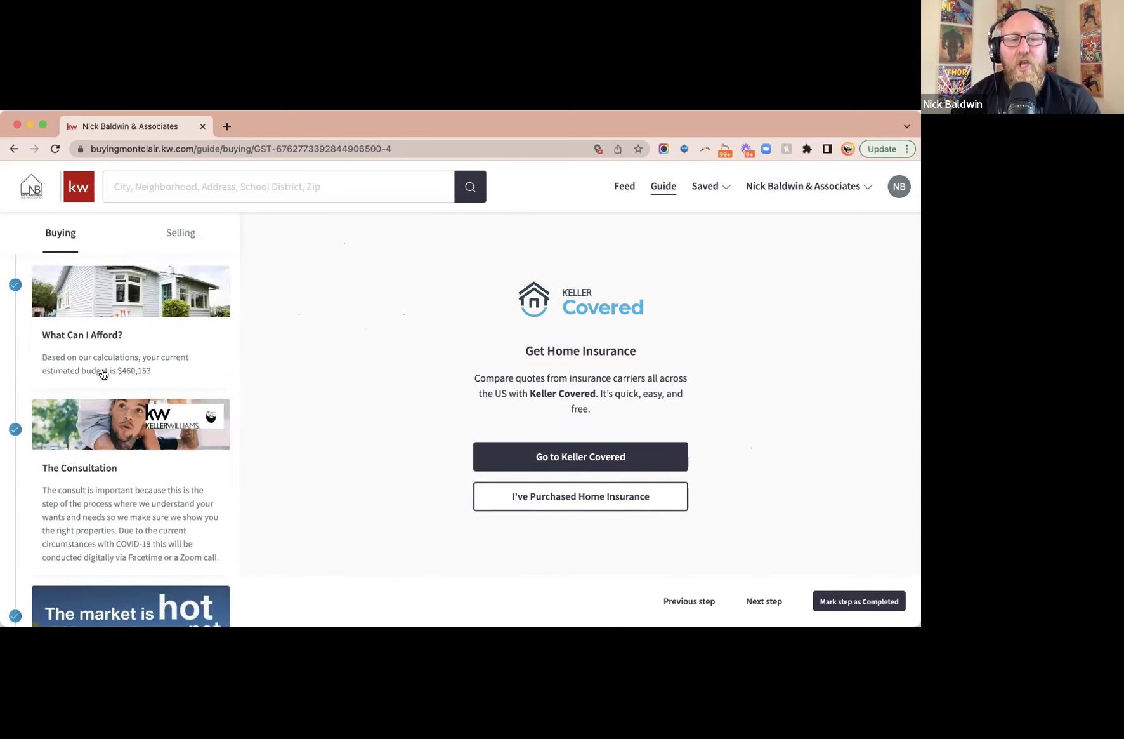
pyautogui.click(137, 377)
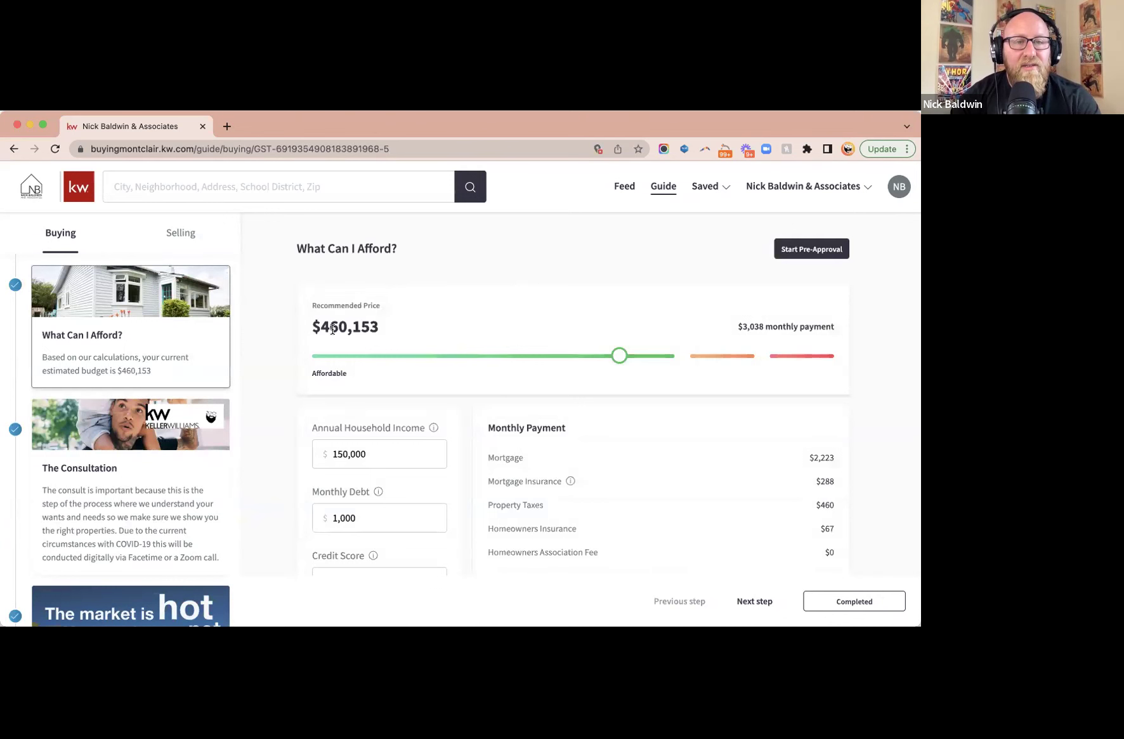
pyautogui.tripleClick(336, 325)
pyautogui.moveTo(183, 372); pyautogui.dragTo(118, 374)
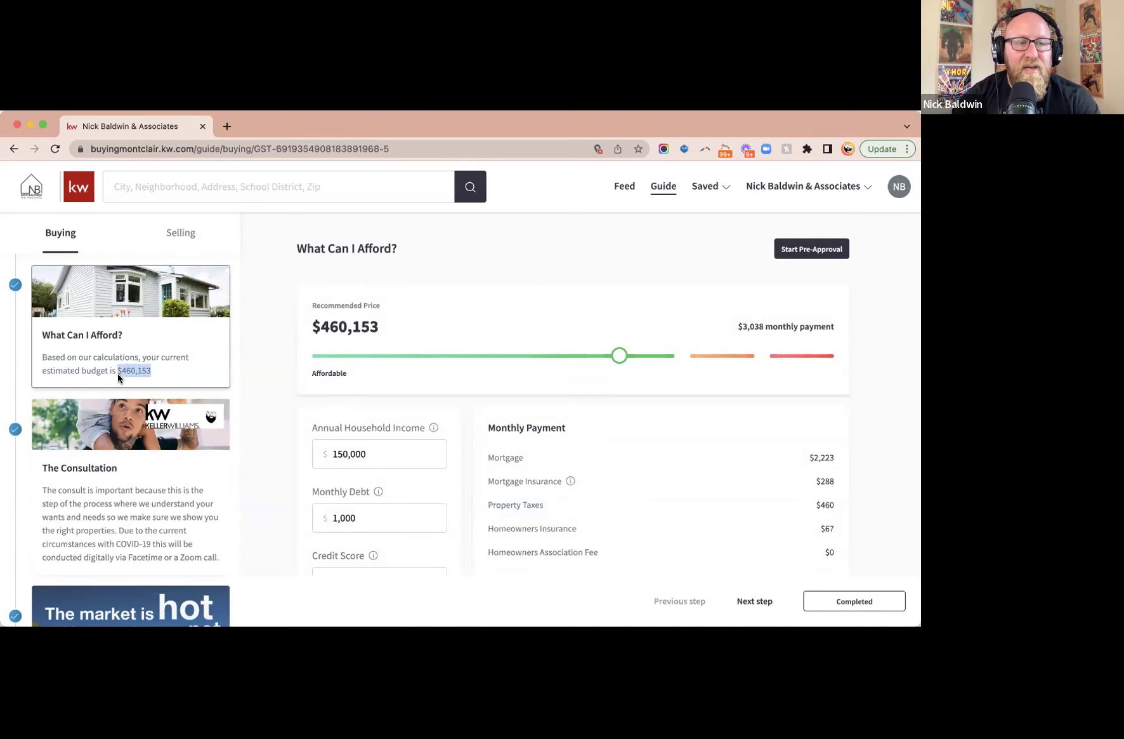
pyautogui.click(207, 372)
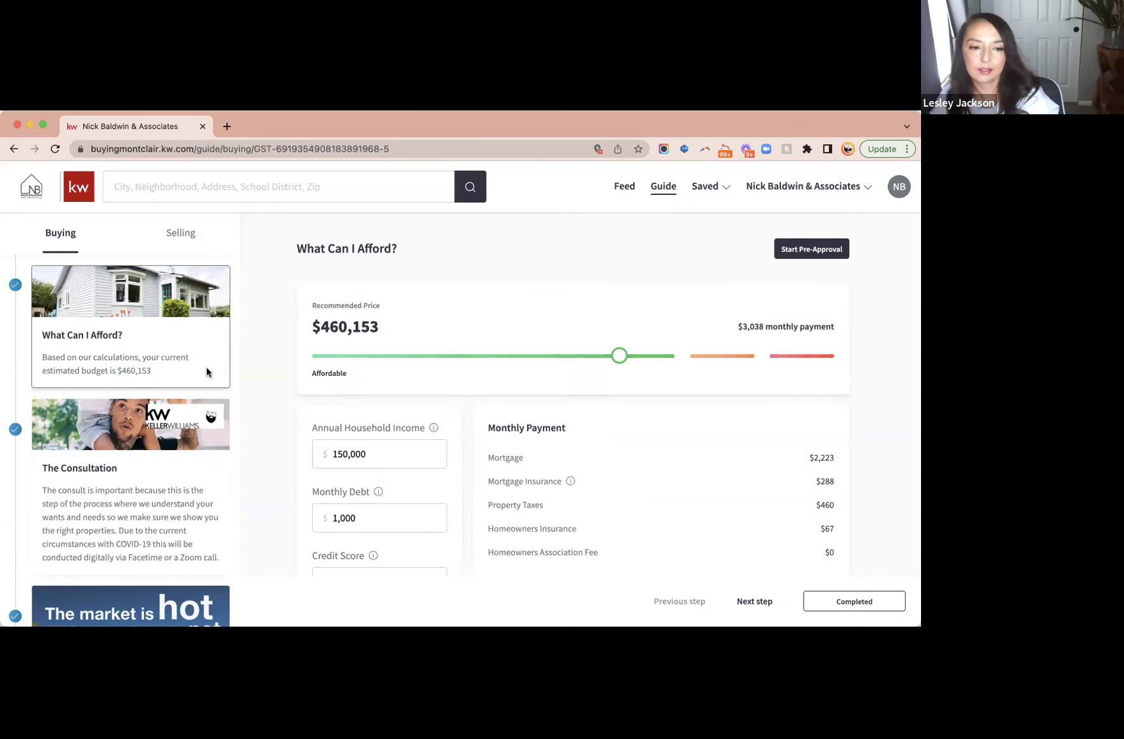
pyautogui.click(177, 234)
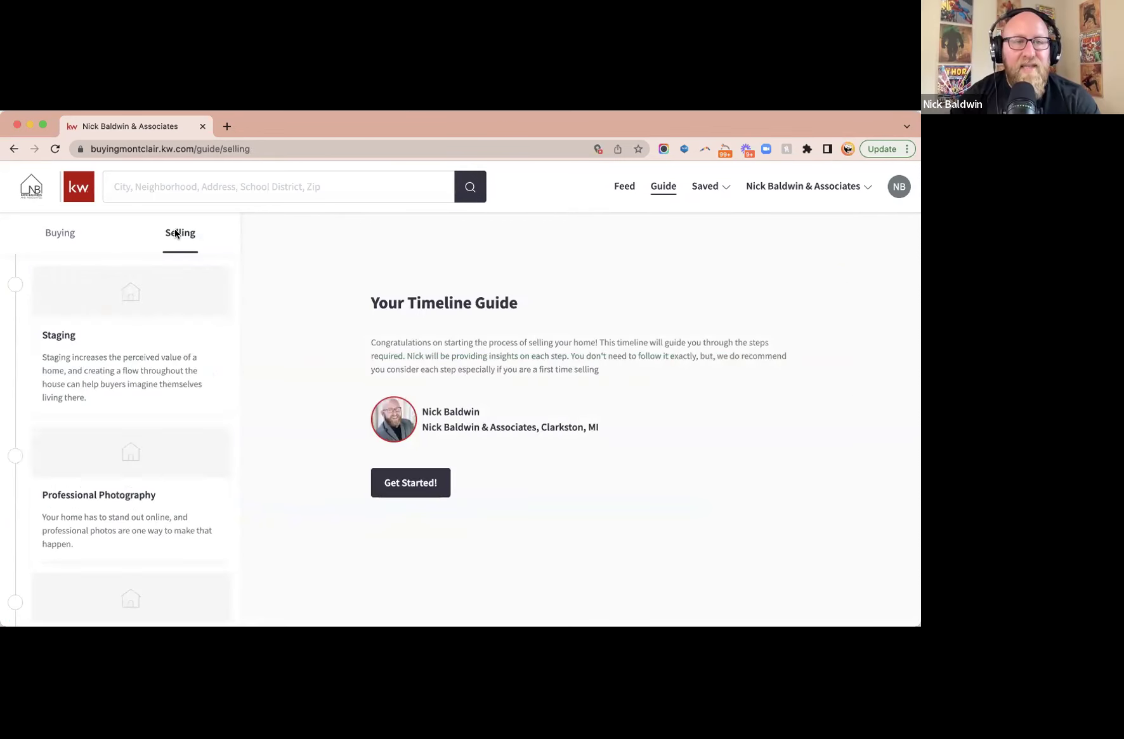
pyautogui.click(149, 343)
# - View the Professional Photography, Marketing, Showing Your Home and Review Offers steps
pyautogui.scroll(-3, 149, 346)
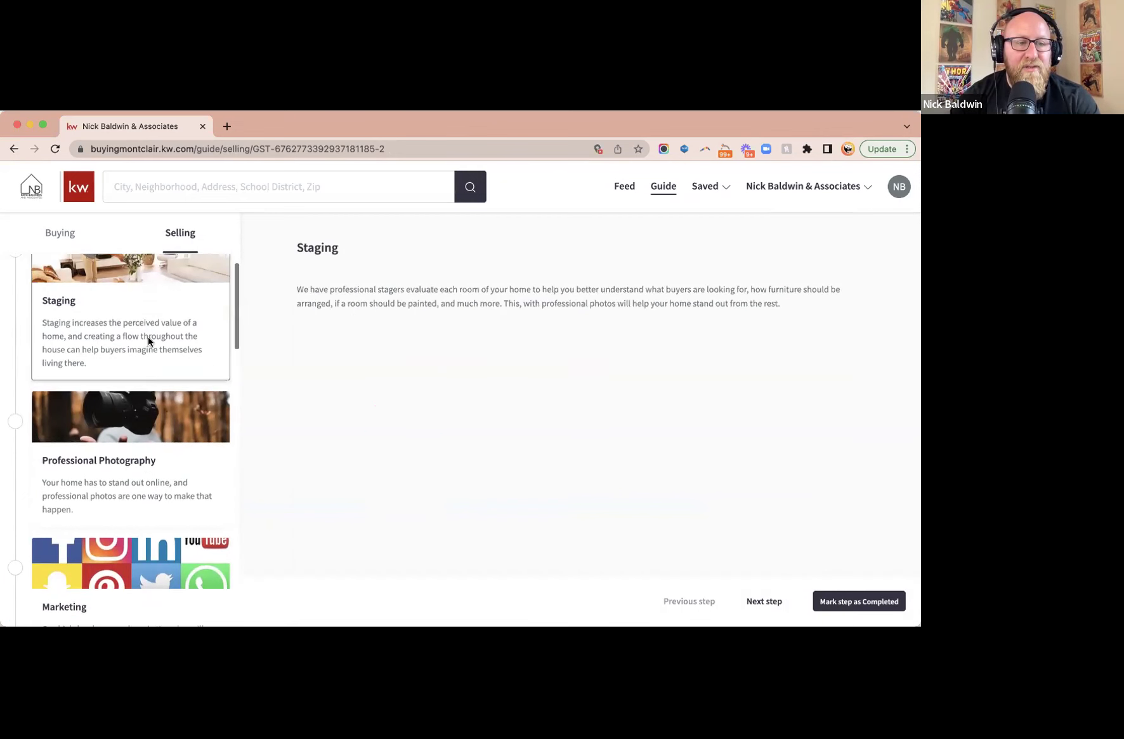
pyautogui.click(152, 373)
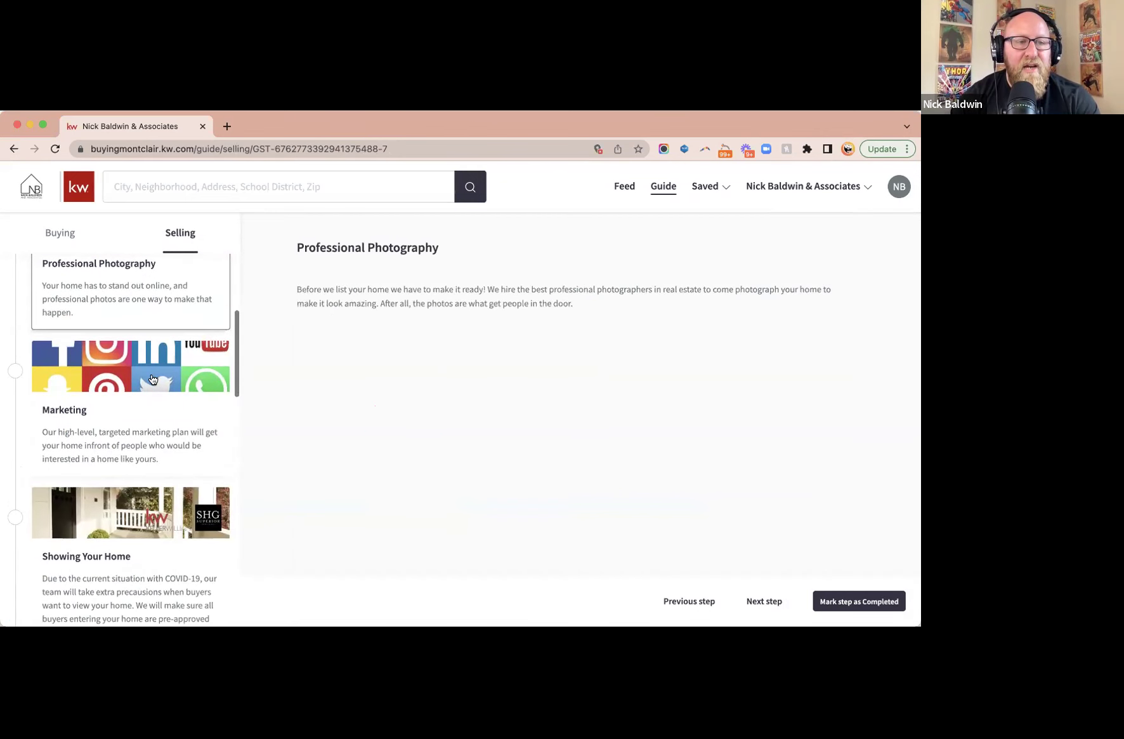
pyautogui.click(153, 378)
pyautogui.scroll(-3, 152, 379)
pyautogui.click(160, 431)
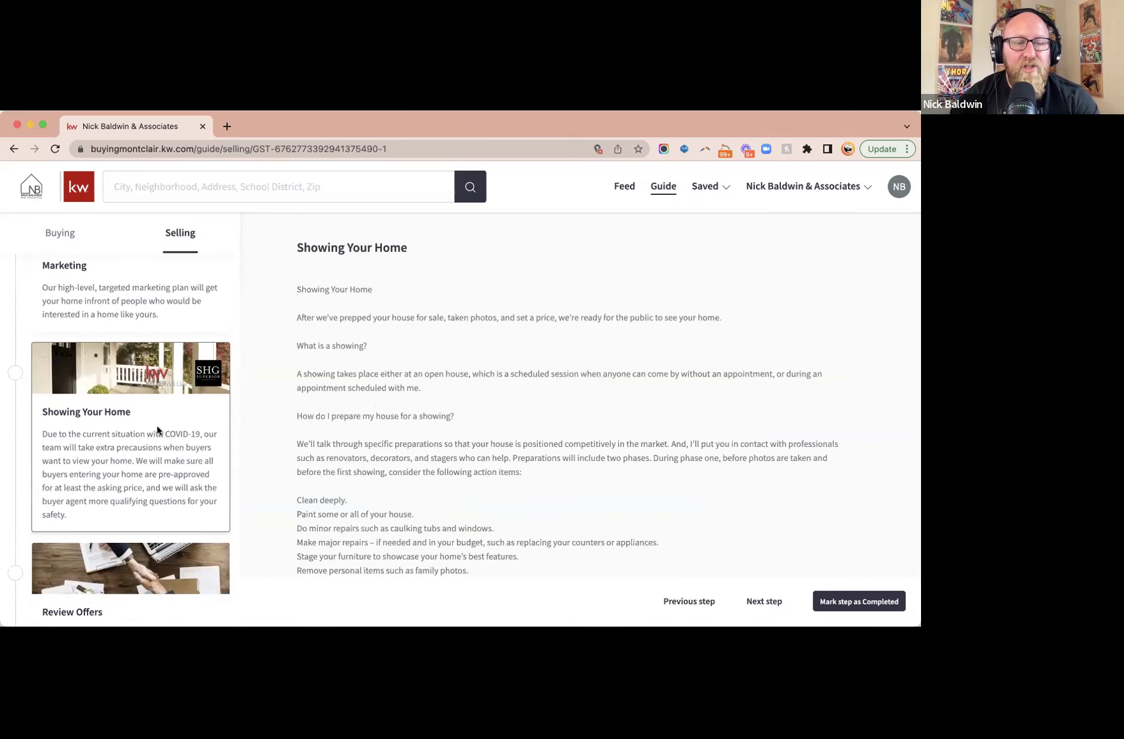
pyautogui.scroll(-3, 160, 432)
pyautogui.click(159, 431)
# - Continue through Attorney Review, Inspection and Mortgage Commitment Obtained to the final Close step
pyautogui.scroll(-5, 158, 432)
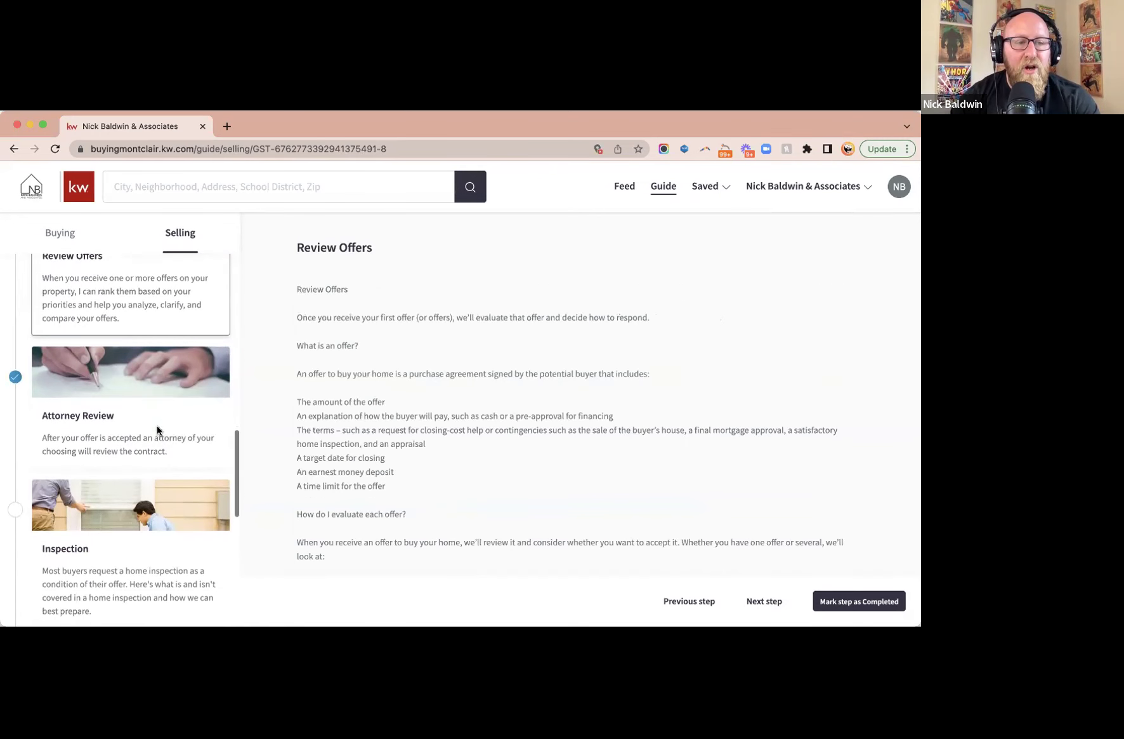
pyautogui.click(157, 430)
pyautogui.scroll(-3, 157, 430)
pyautogui.click(157, 430)
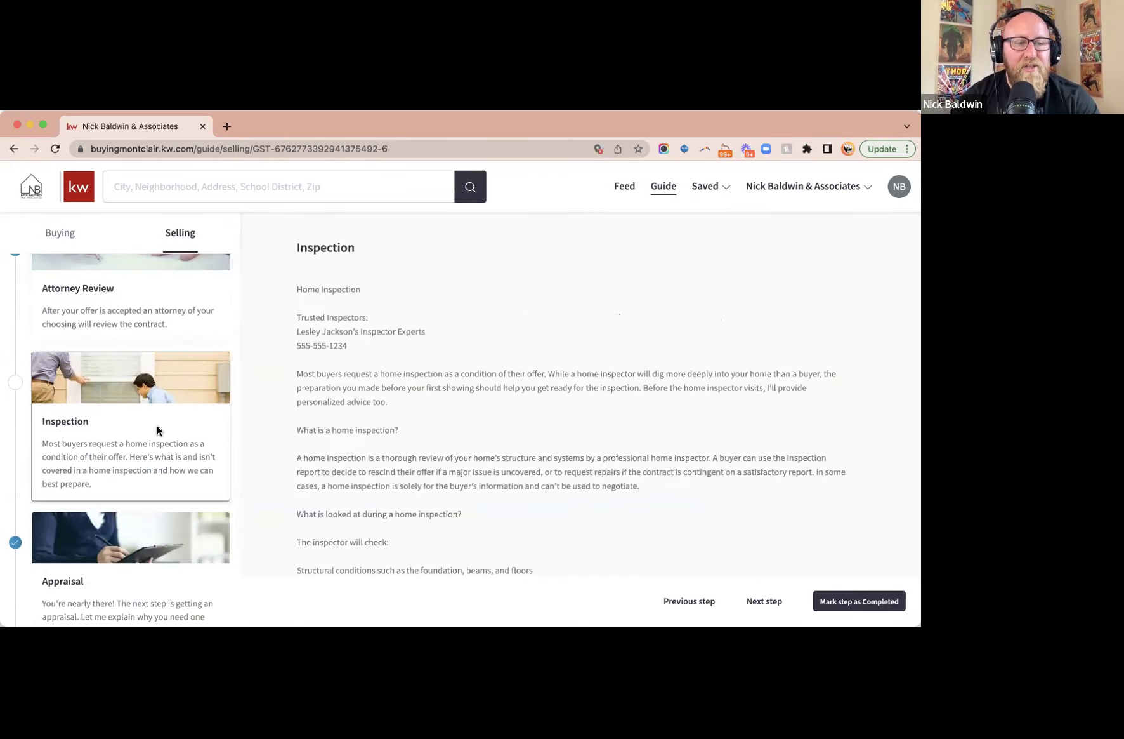
pyautogui.scroll(-5, 157, 430)
pyautogui.click(157, 430)
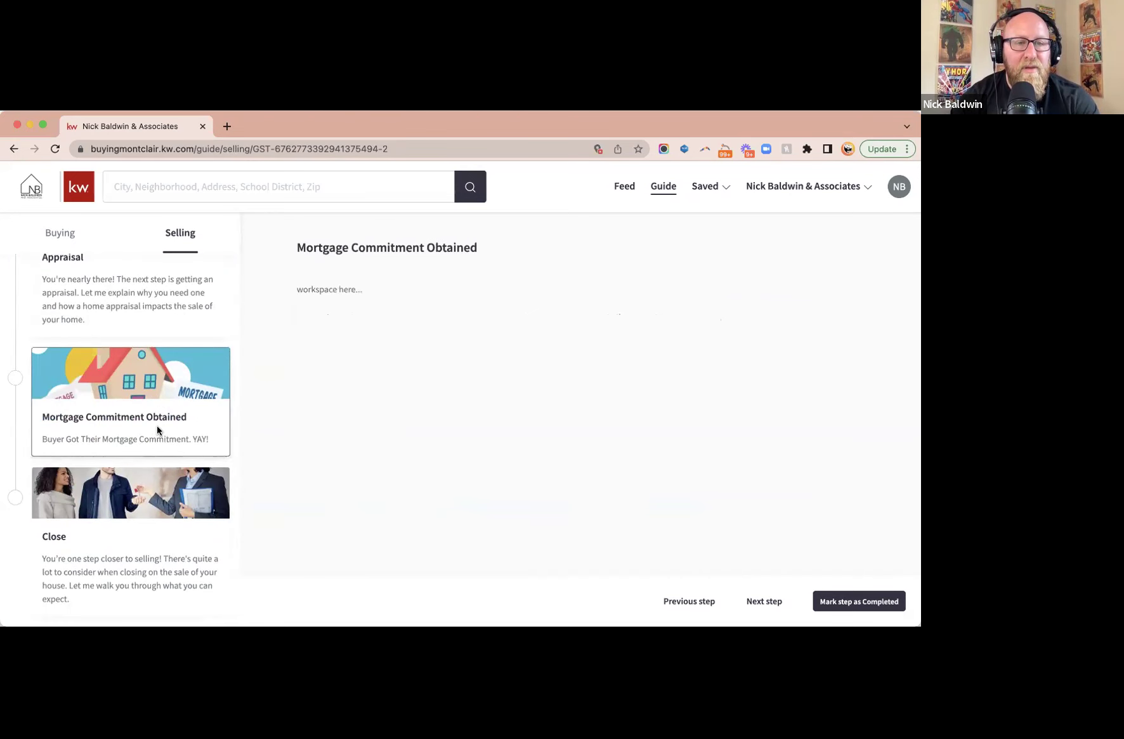
pyautogui.click(156, 556)
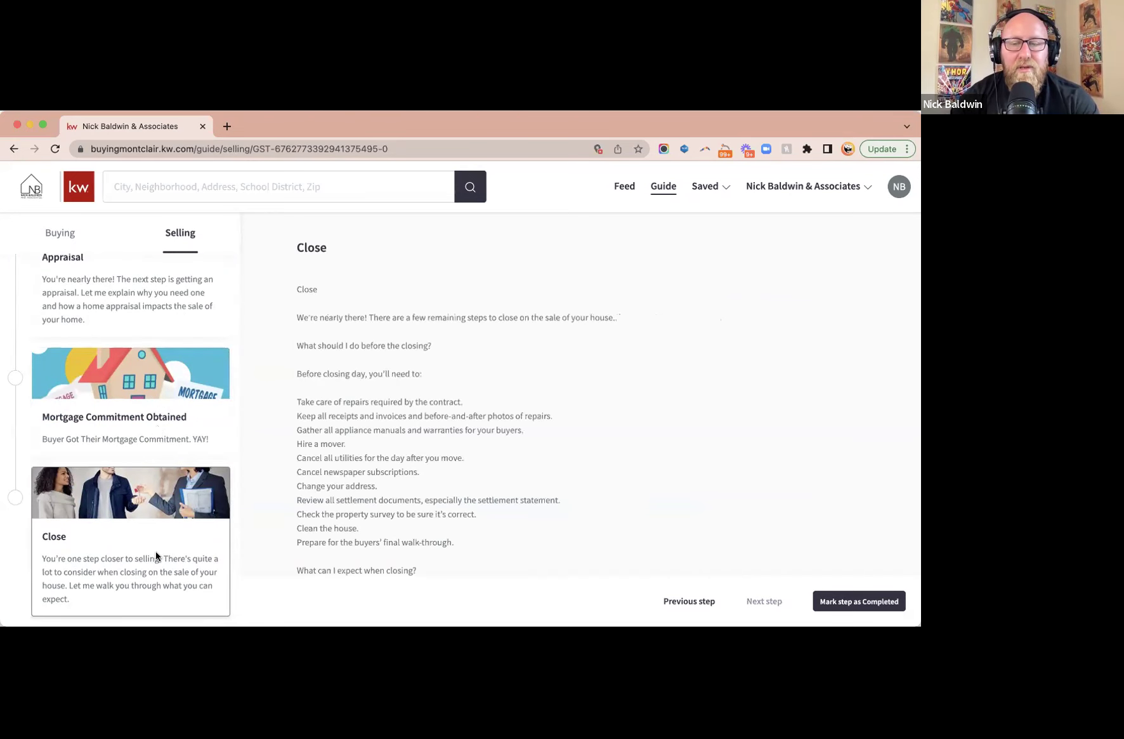
pyautogui.scroll(-5, 202, 335)
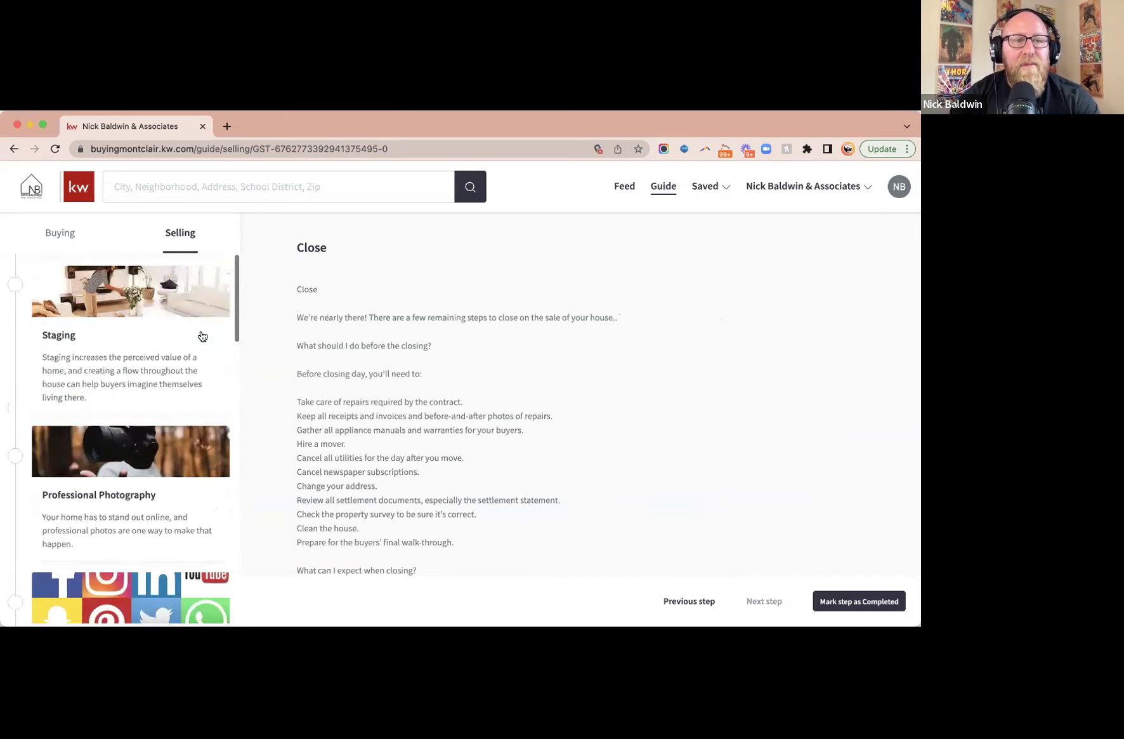
pyautogui.click(227, 127)
# - Load KW Command, go to Consumer > Guide Builder, and show the Buyer's Guide options
pyautogui.write('a')
pyautogui.press('Return')
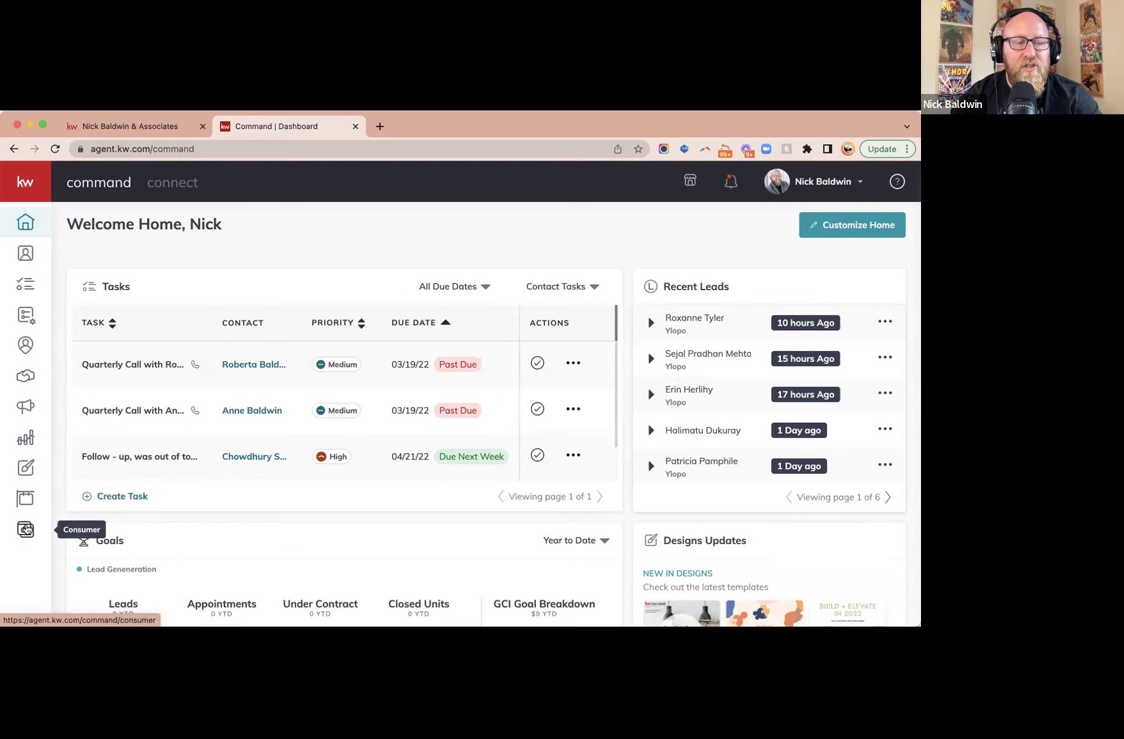
pyautogui.click(26, 529)
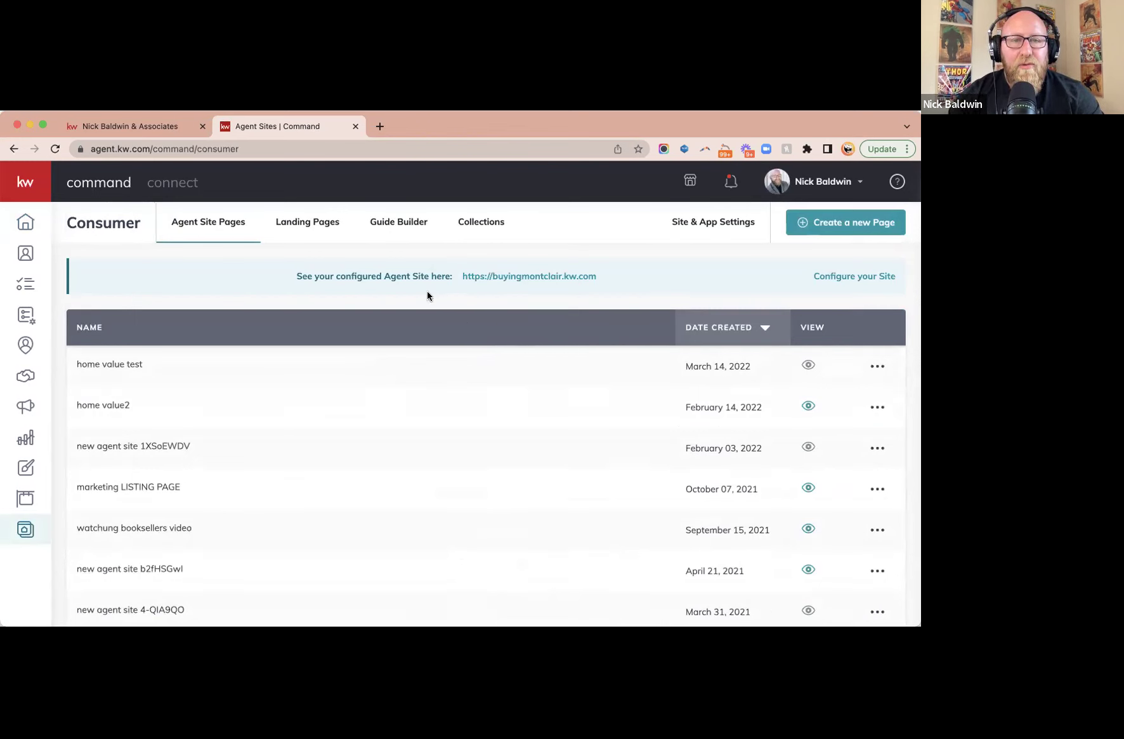
pyautogui.click(402, 222)
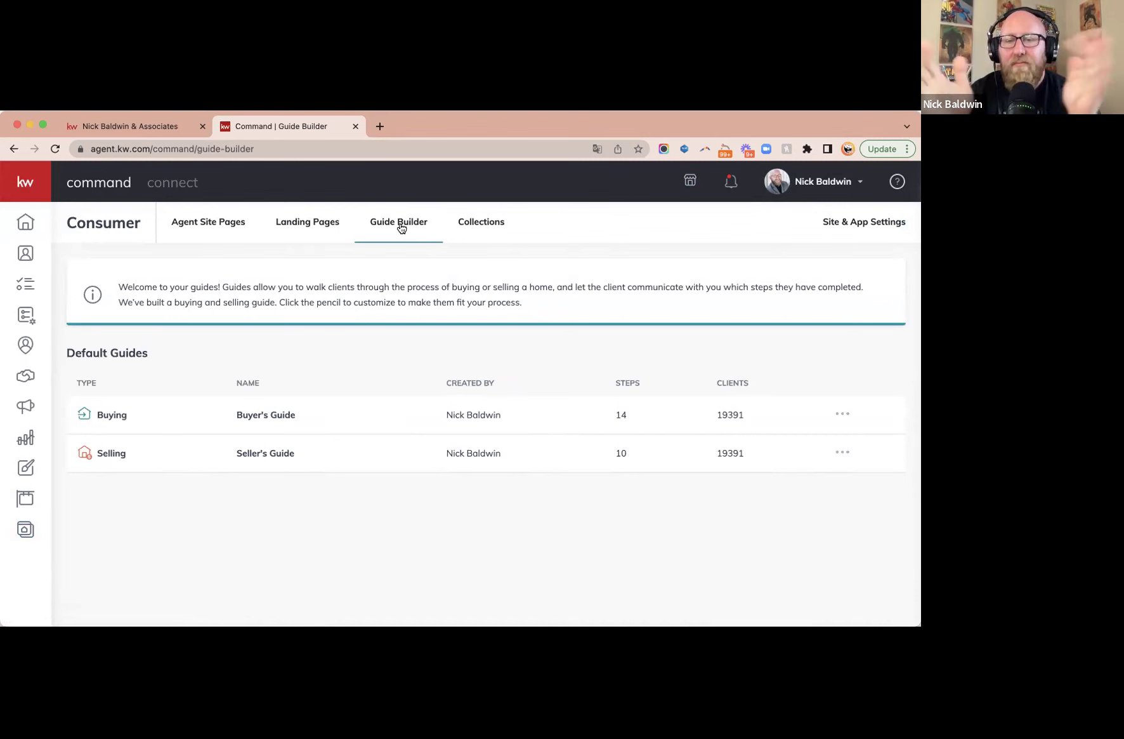
pyautogui.click(844, 413)
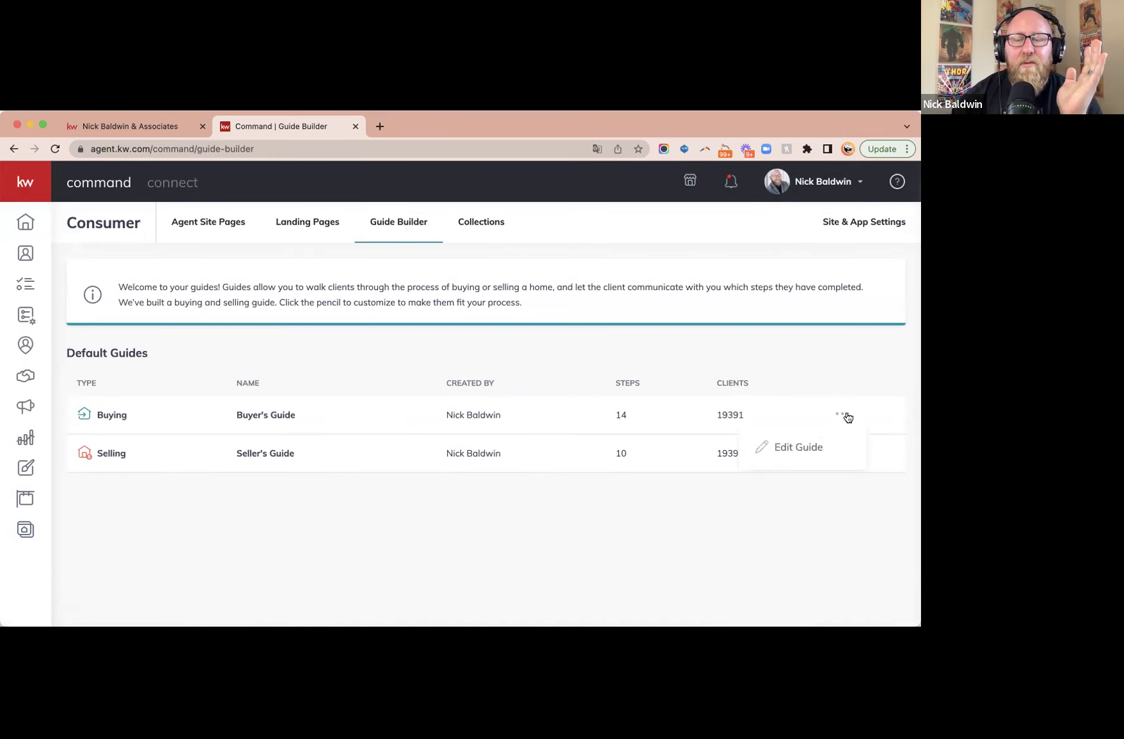
# - Drag The Pre-Approval above The Consultation in the Buyer's Guide and save the change
pyautogui.click(801, 448)
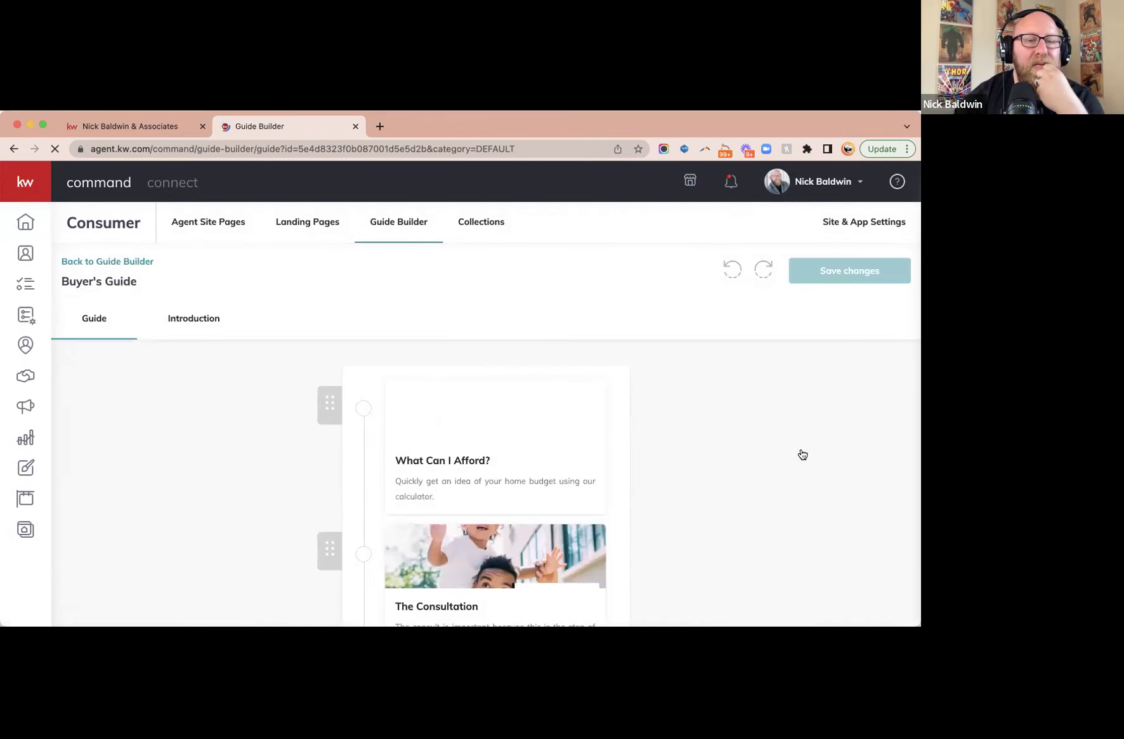
pyautogui.scroll(-3, 581, 409)
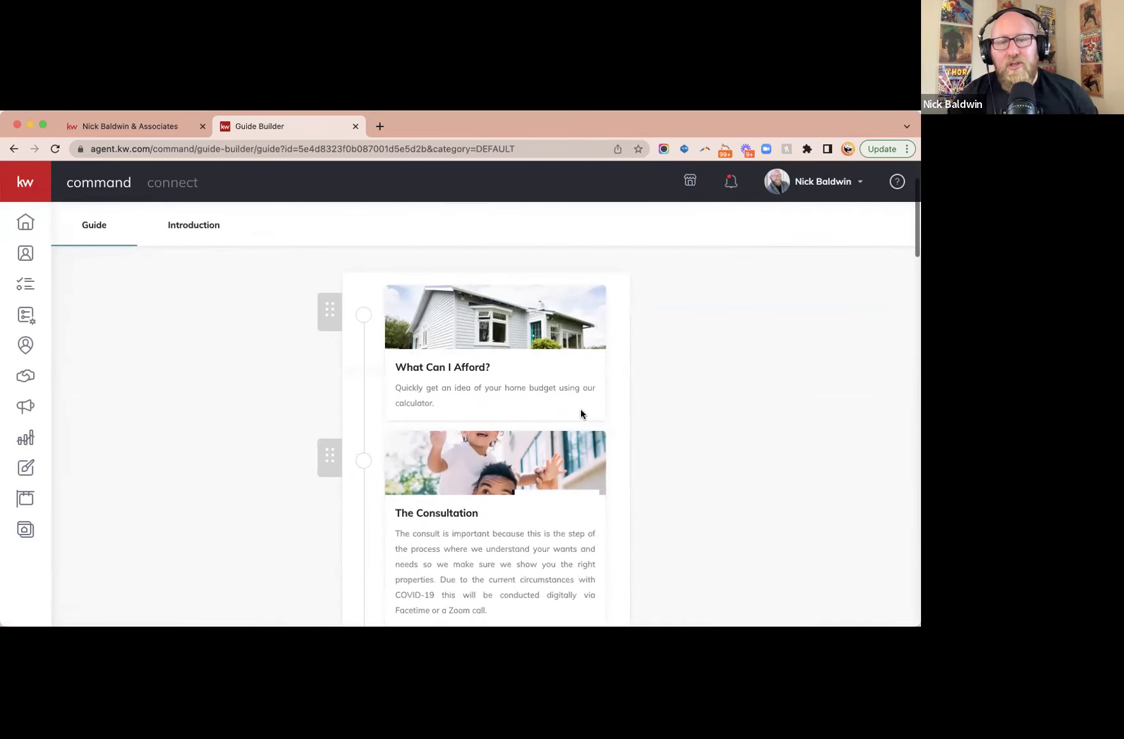
pyautogui.scroll(-1, 580, 413)
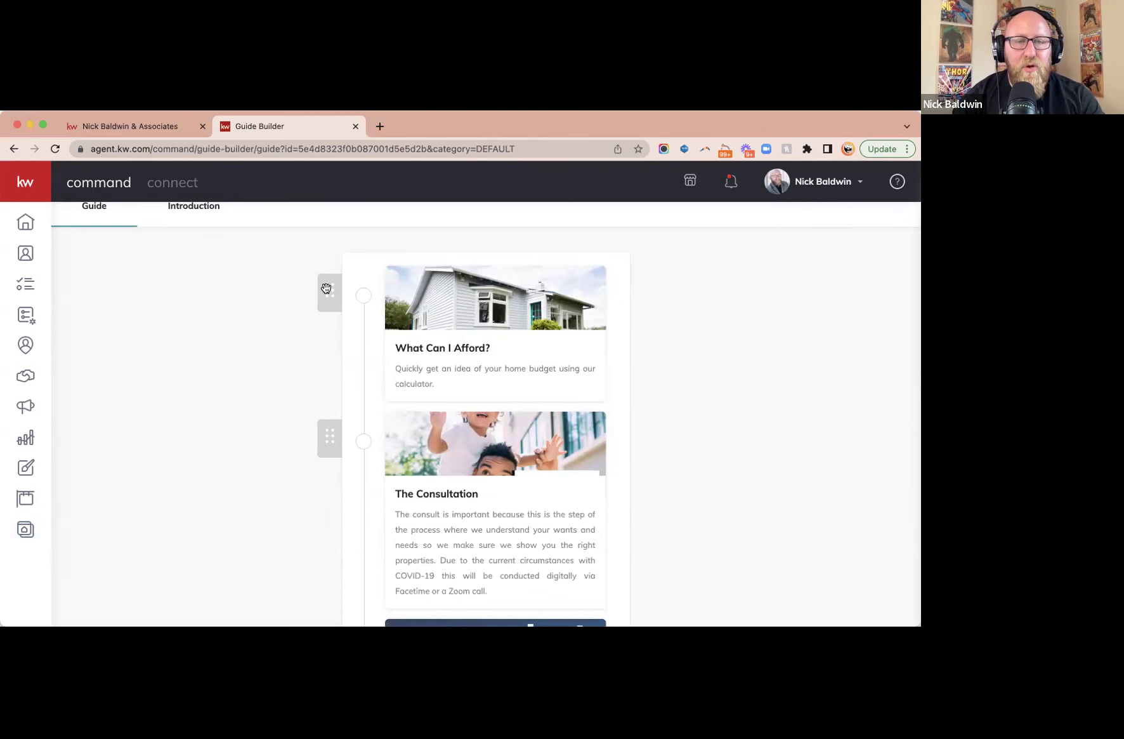
pyautogui.scroll(-3, 382, 454)
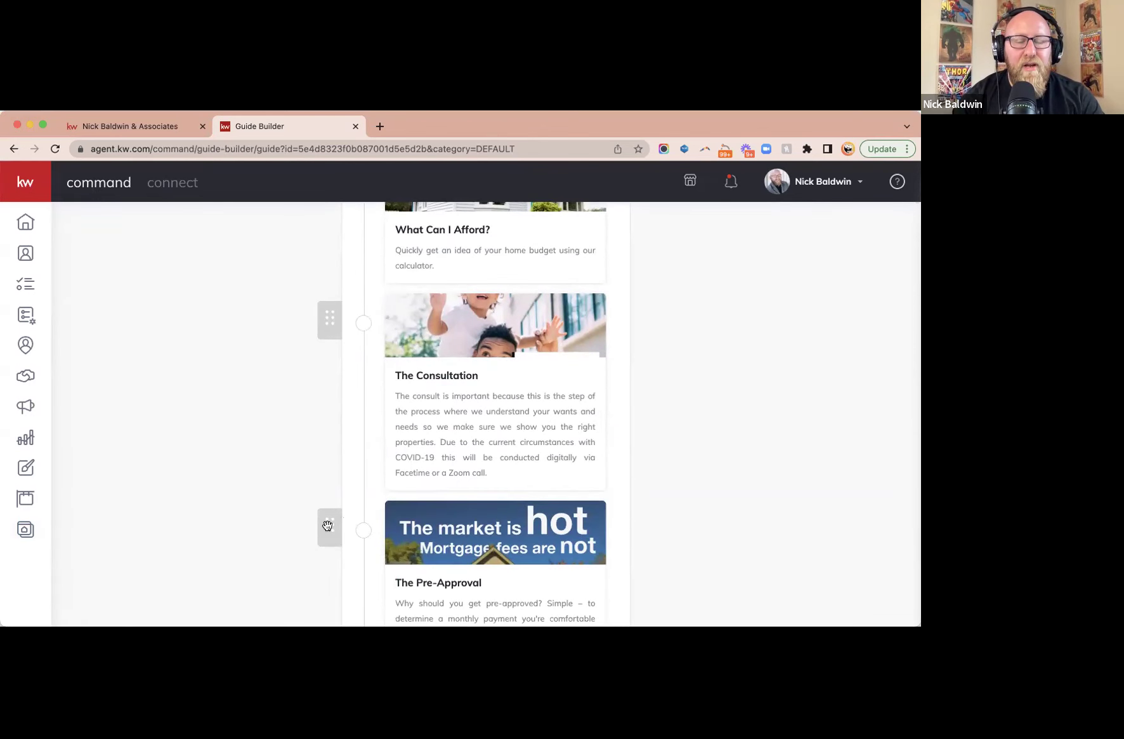
pyautogui.moveTo(327, 525); pyautogui.dragTo(322, 301)
pyautogui.scroll(3, 507, 362)
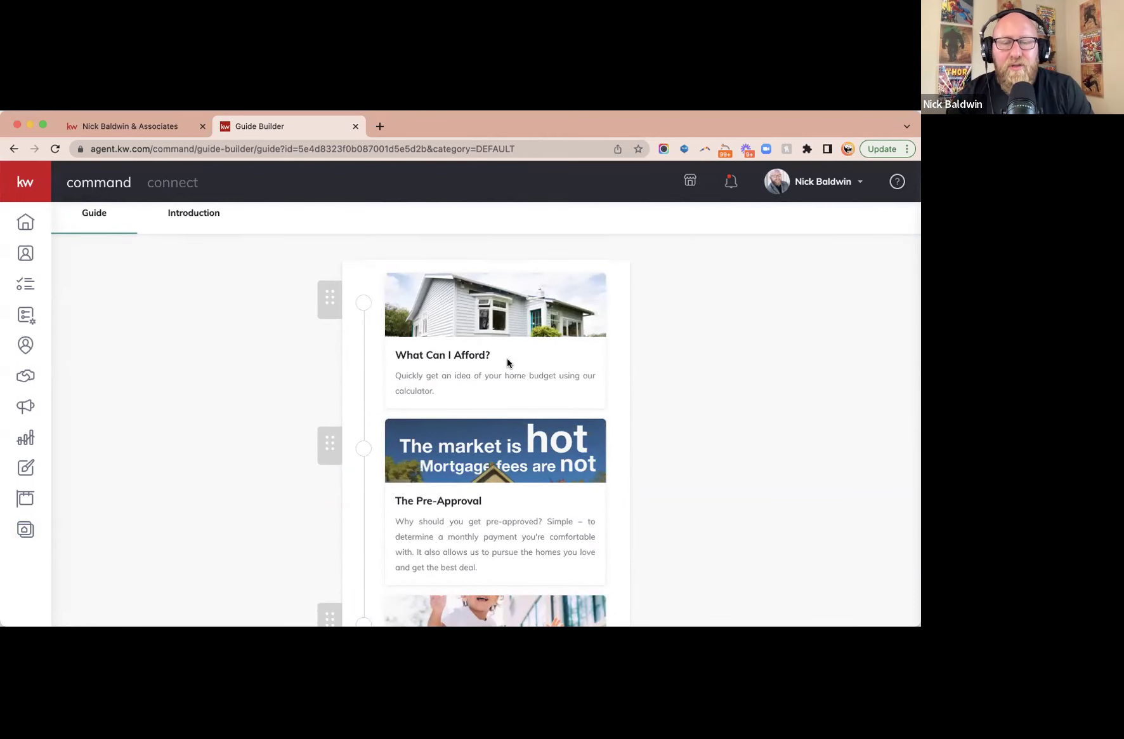
pyautogui.scroll(-1, 514, 514)
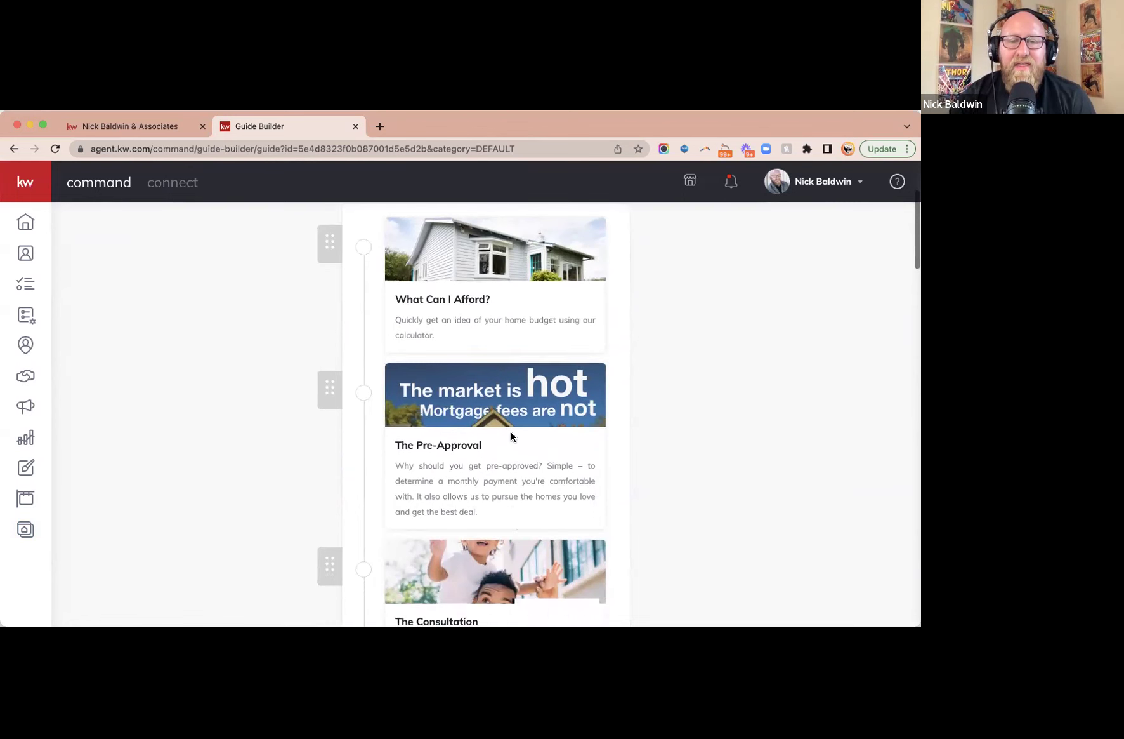
pyautogui.scroll(-3, 501, 442)
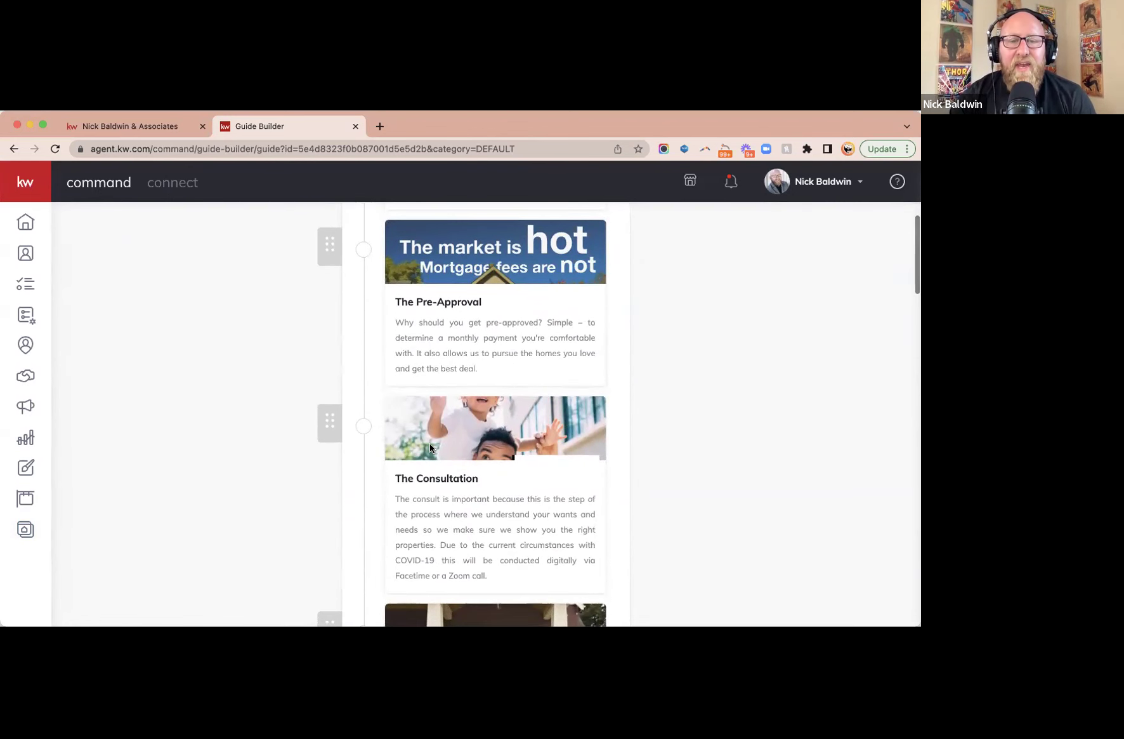
pyautogui.scroll(4, 412, 501)
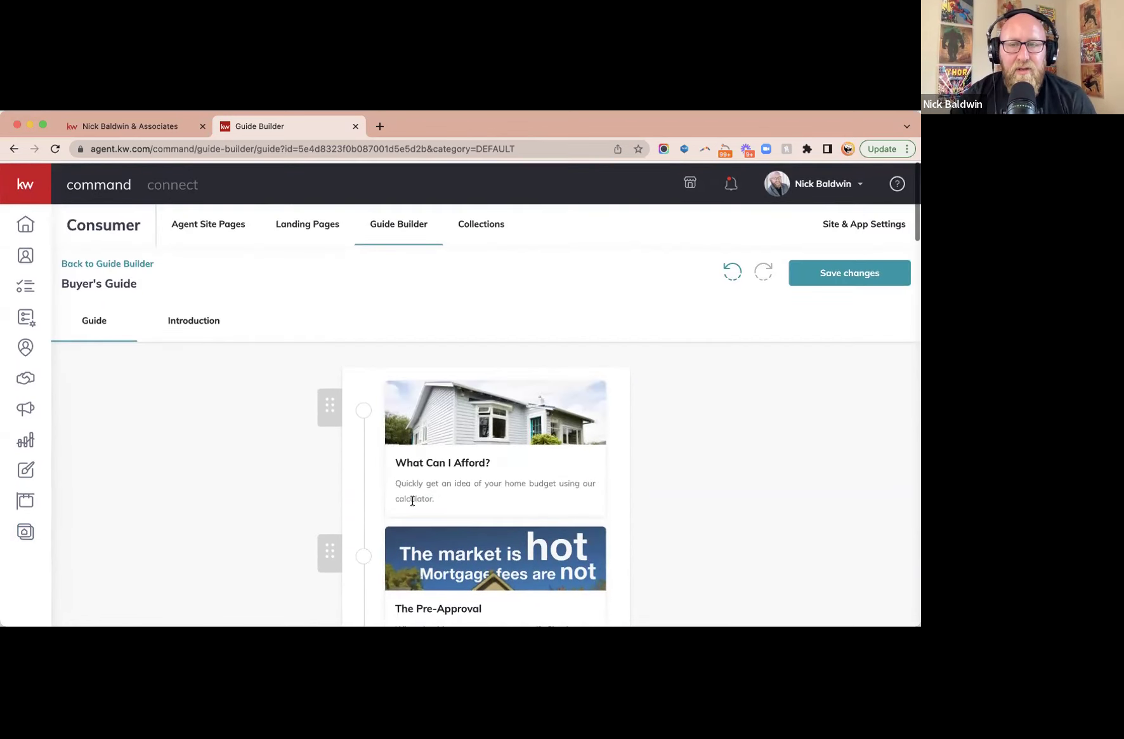
pyautogui.click(876, 281)
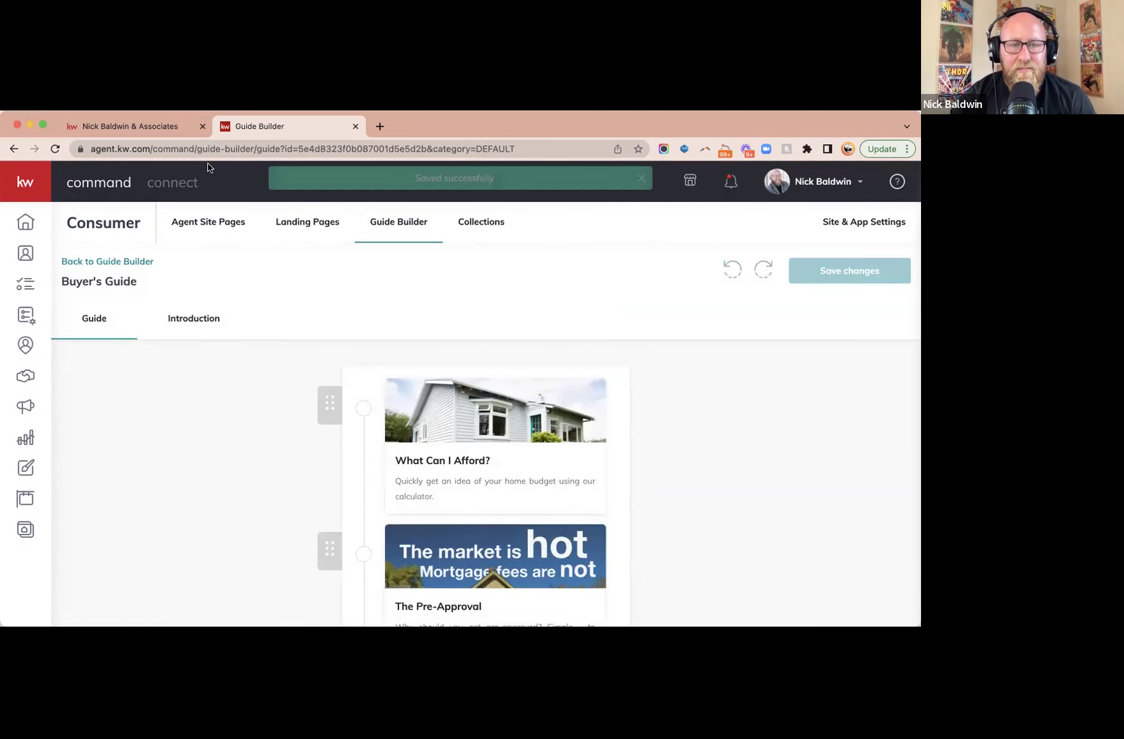
pyautogui.click(137, 126)
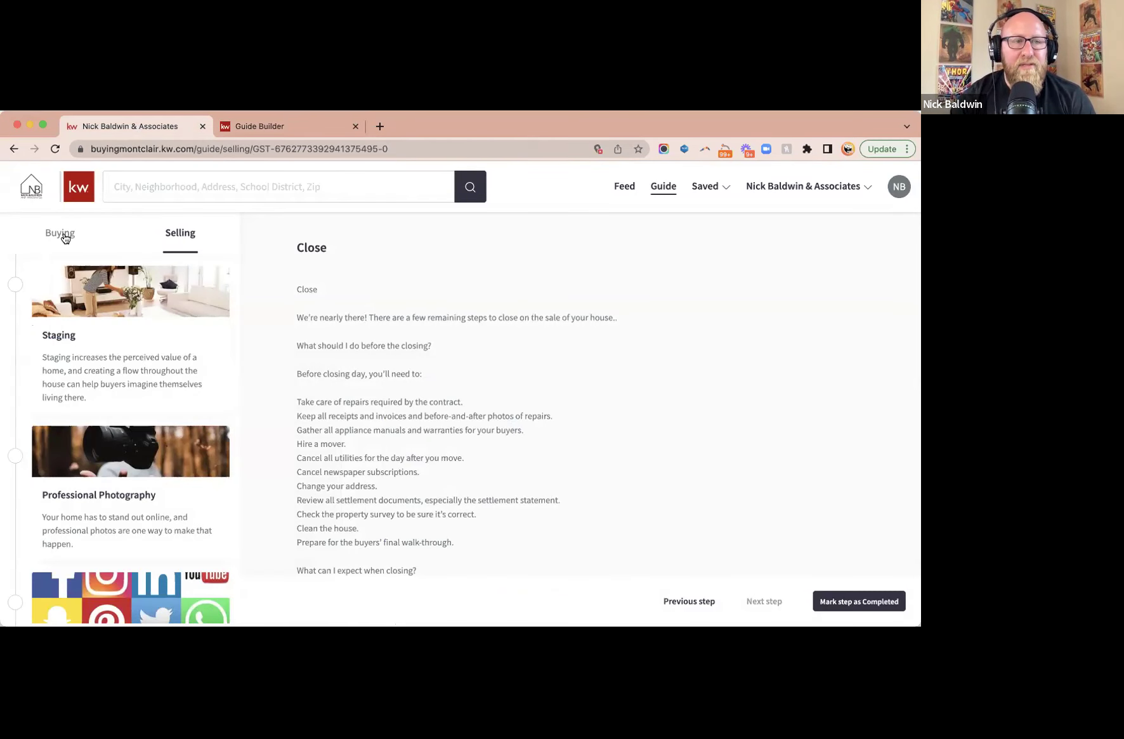
# - Reload the agent site's Buying guide to confirm The Pre-Approval now precedes The Consultation
pyautogui.click(62, 234)
pyautogui.scroll(-2, 113, 392)
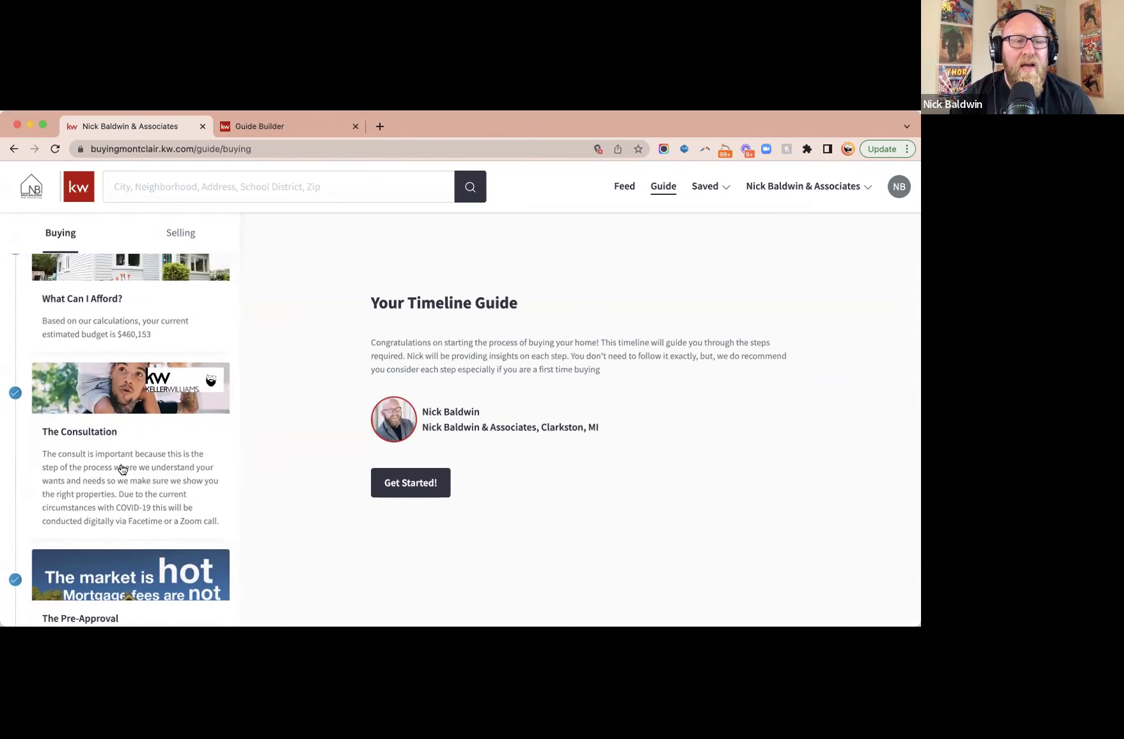
pyautogui.scroll(-1, 107, 510)
pyautogui.scroll(1, 106, 510)
pyautogui.click(56, 150)
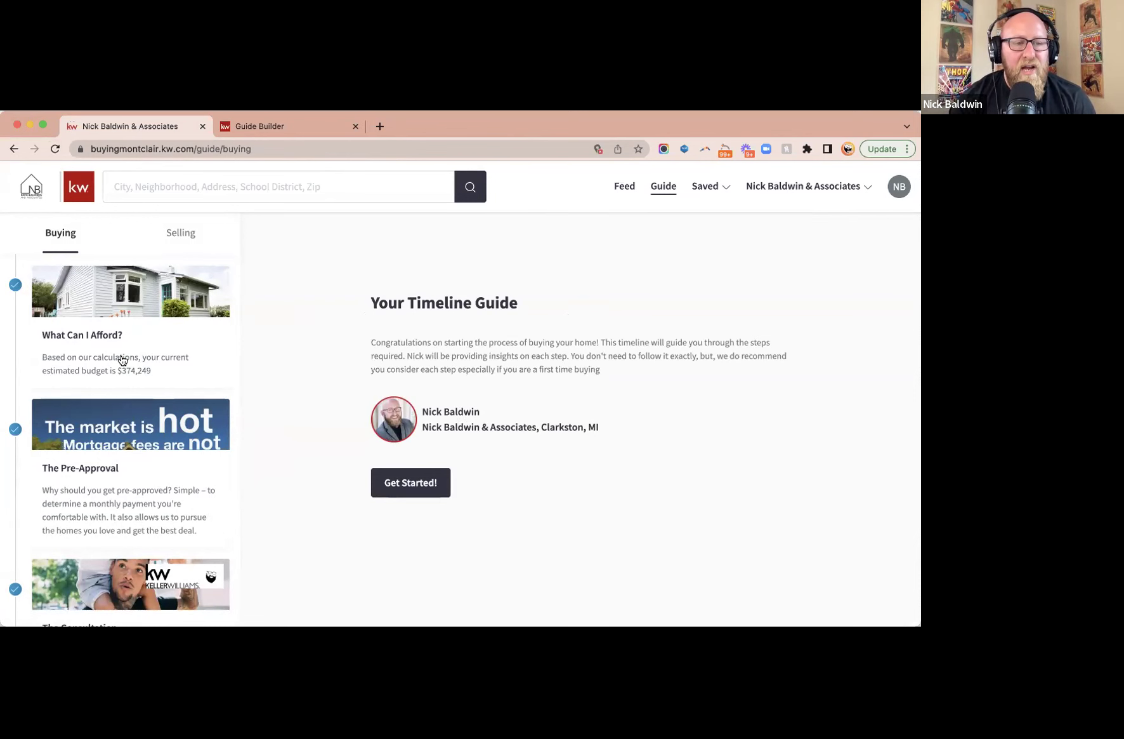
pyautogui.scroll(-3, 128, 539)
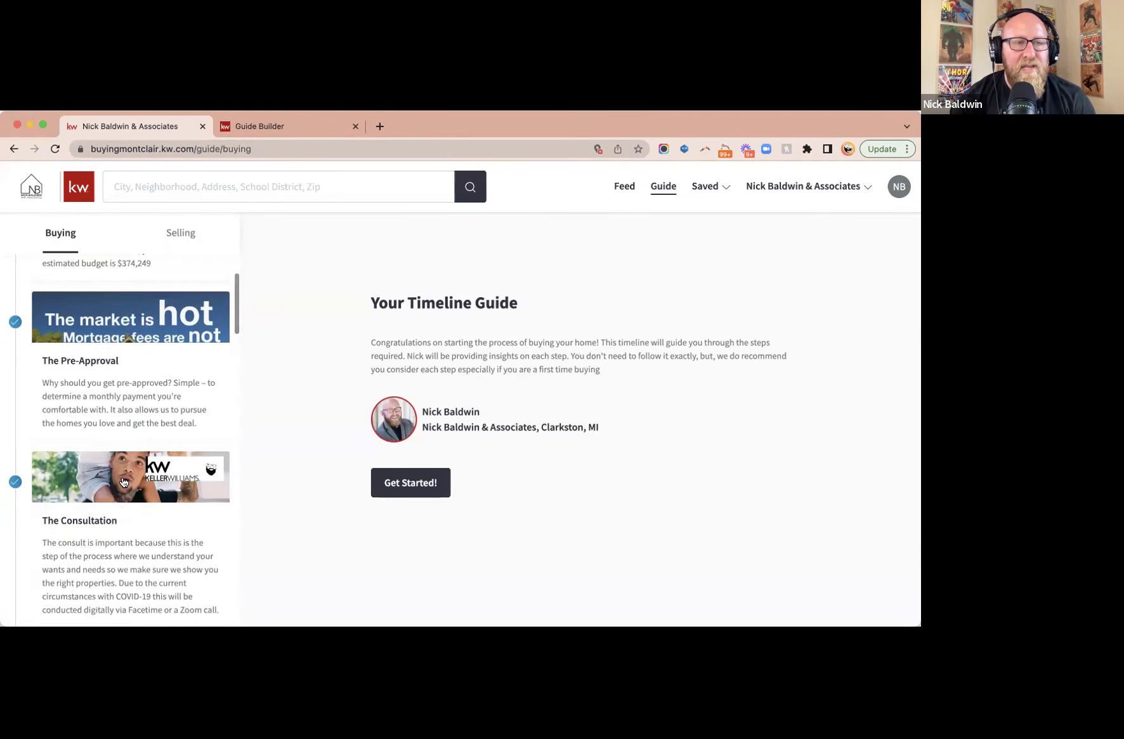
pyautogui.click(266, 126)
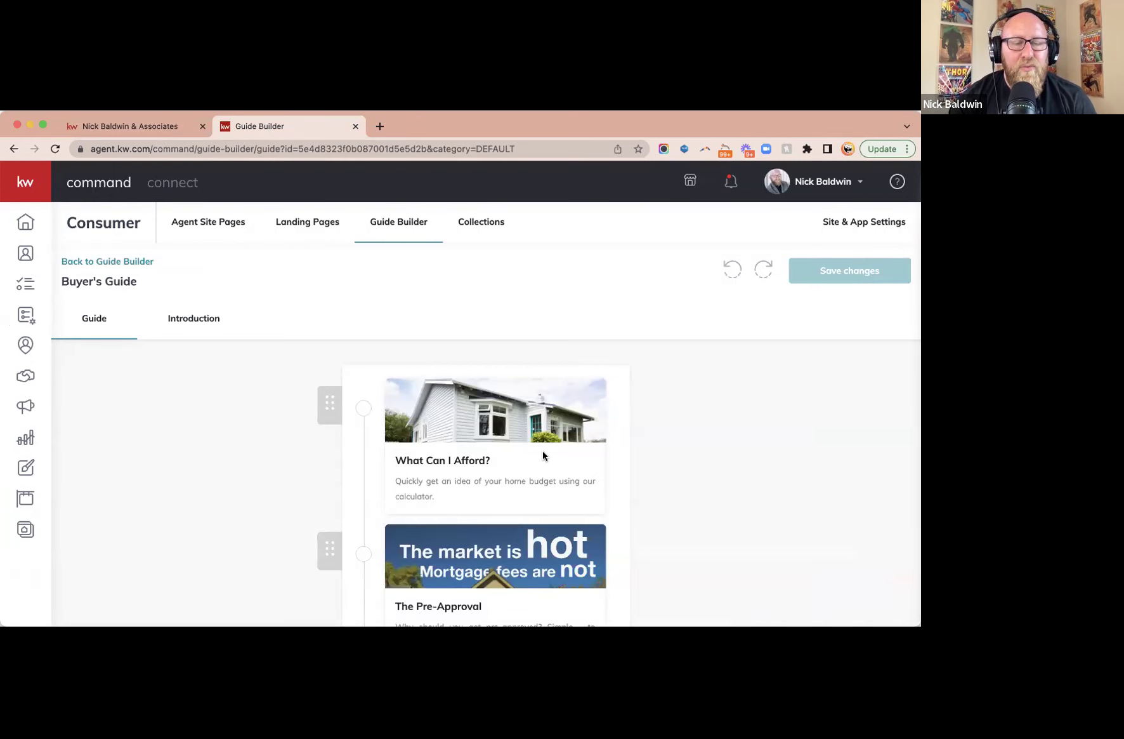
# - Delete the What Can I Afford? step from the Buyer's Guide
pyautogui.scroll(-5, 544, 452)
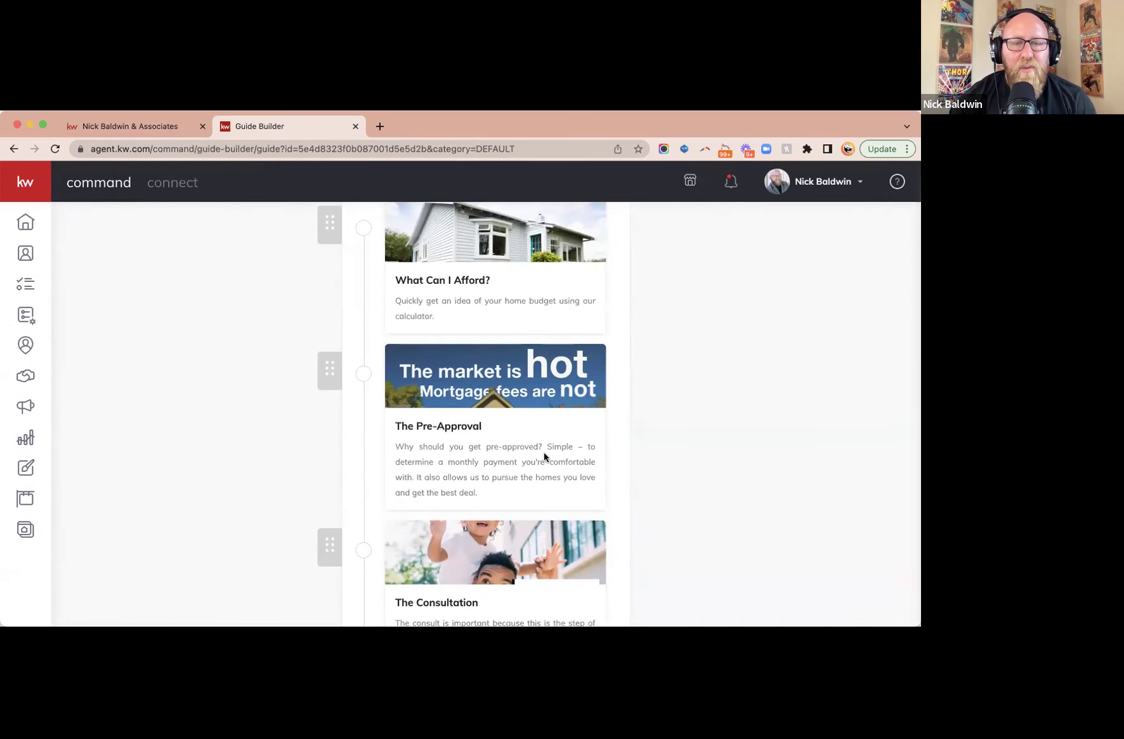
pyautogui.scroll(3, 544, 451)
pyautogui.click(507, 330)
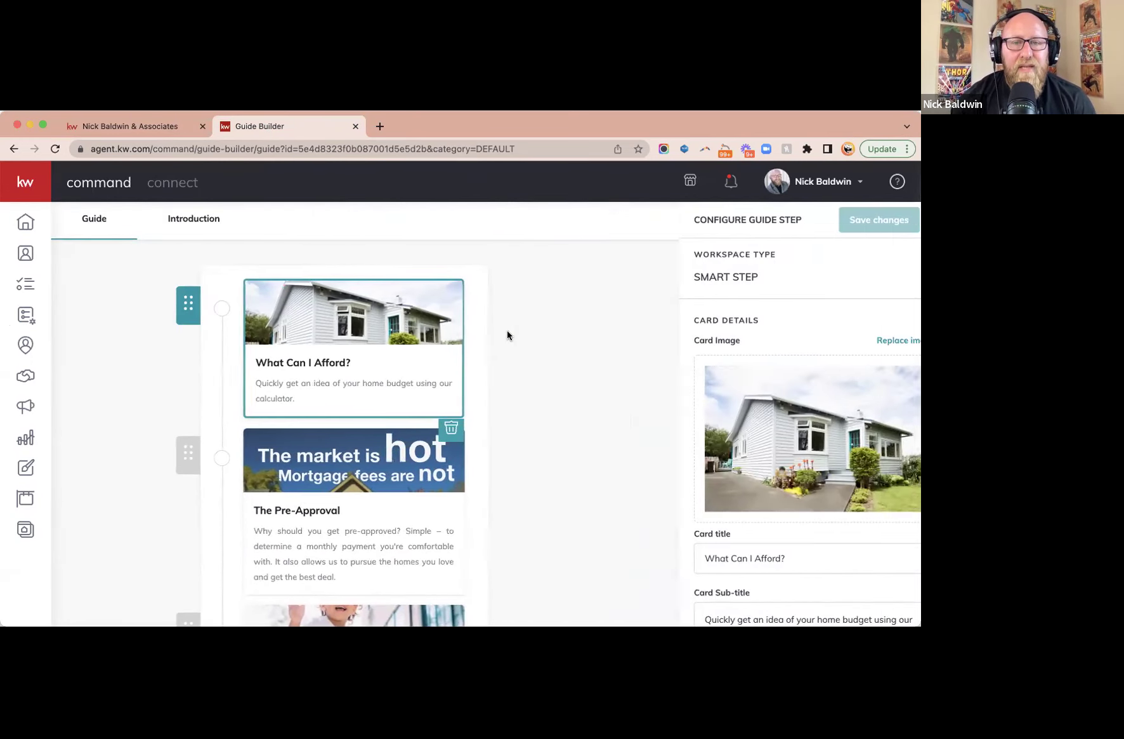
pyautogui.click(432, 427)
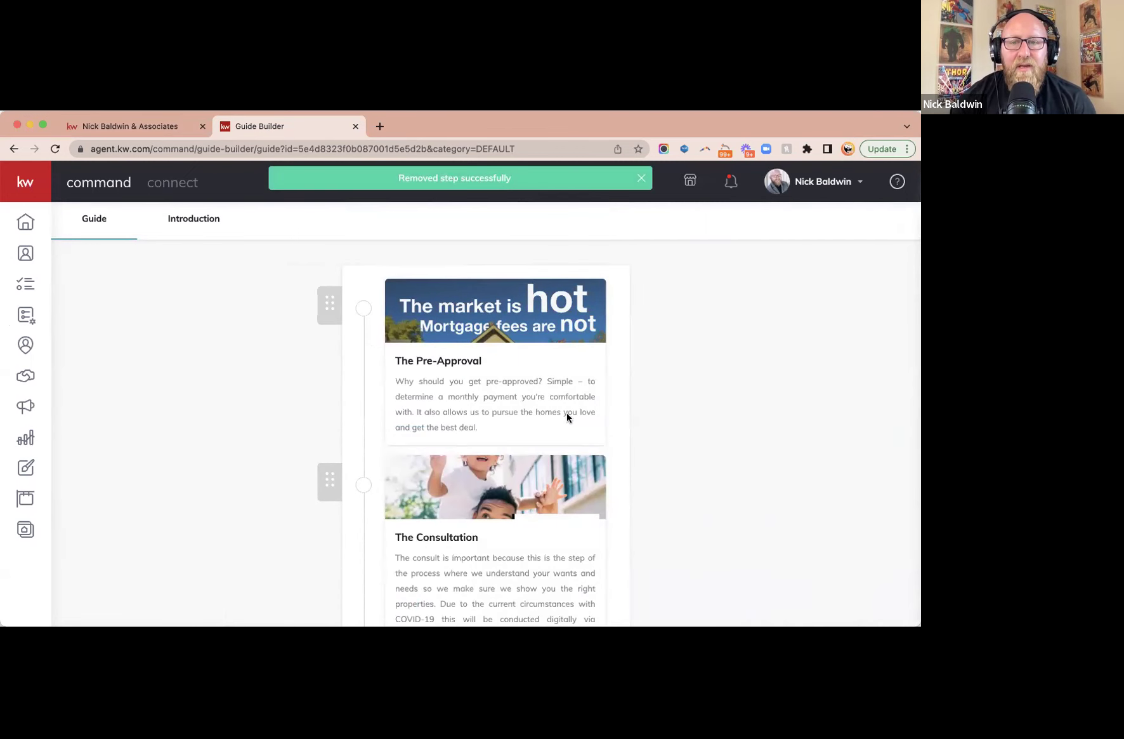
pyautogui.scroll(-10, 683, 419)
pyautogui.scroll(-5, 683, 419)
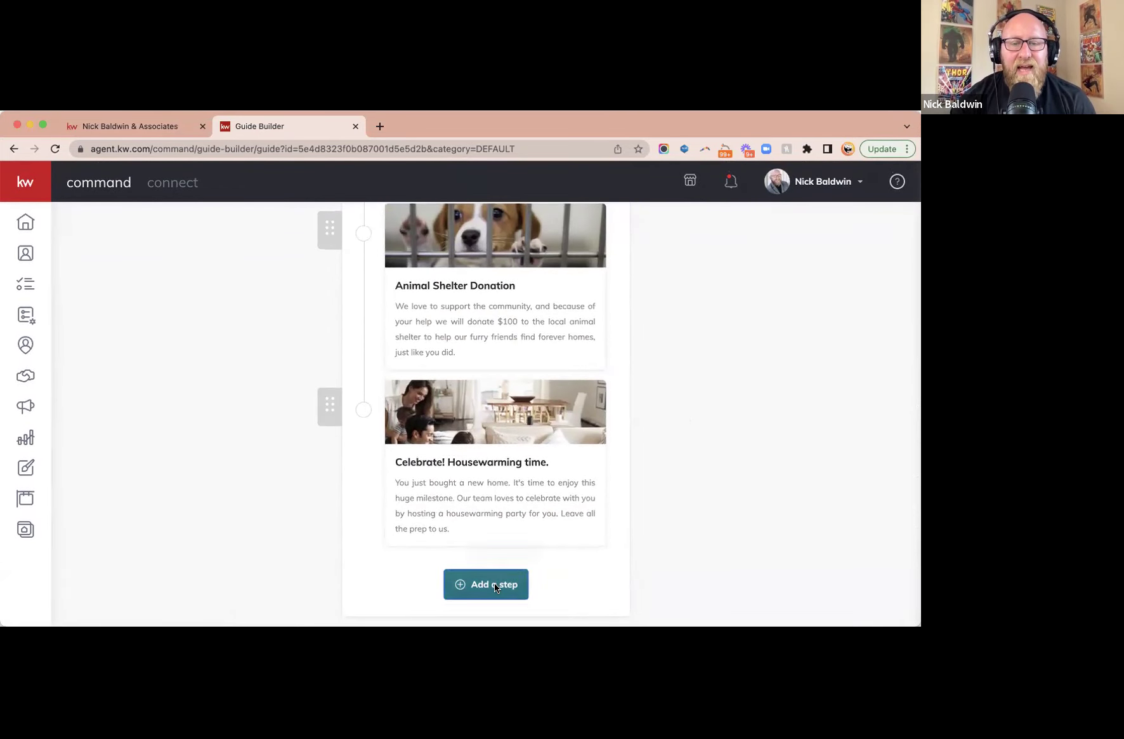
# - Re-add What Can I Afford? as a default step, move it to the top, and save
pyautogui.click(494, 585)
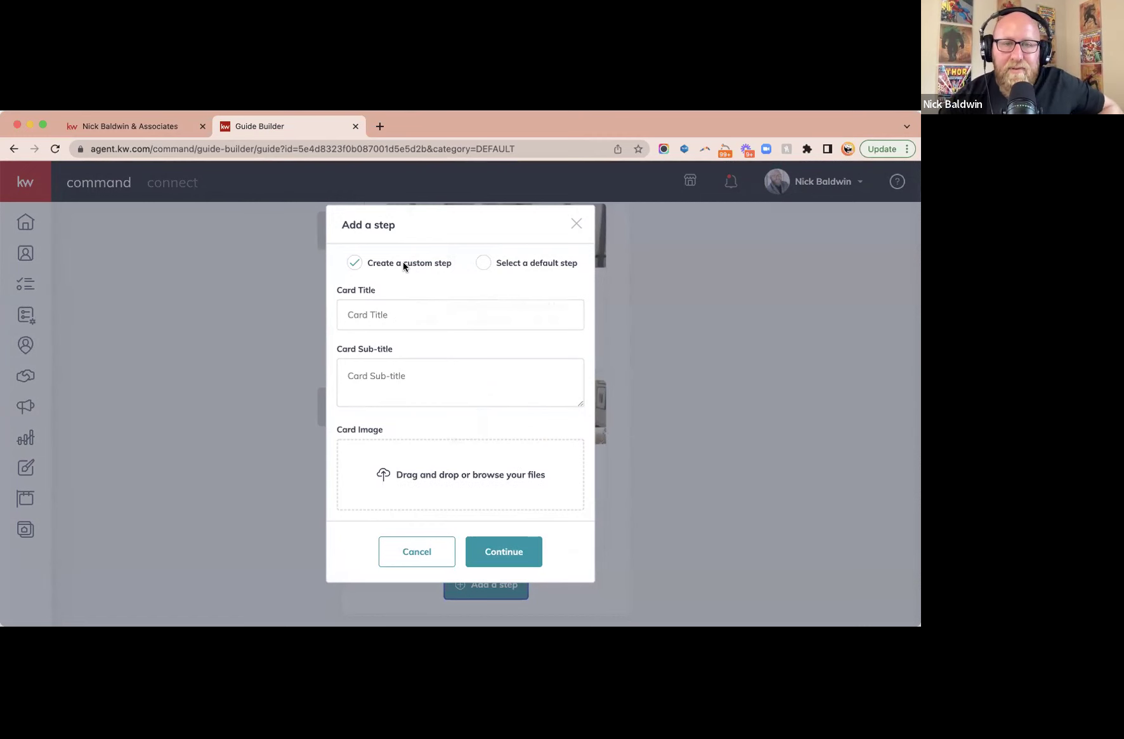
pyautogui.click(482, 263)
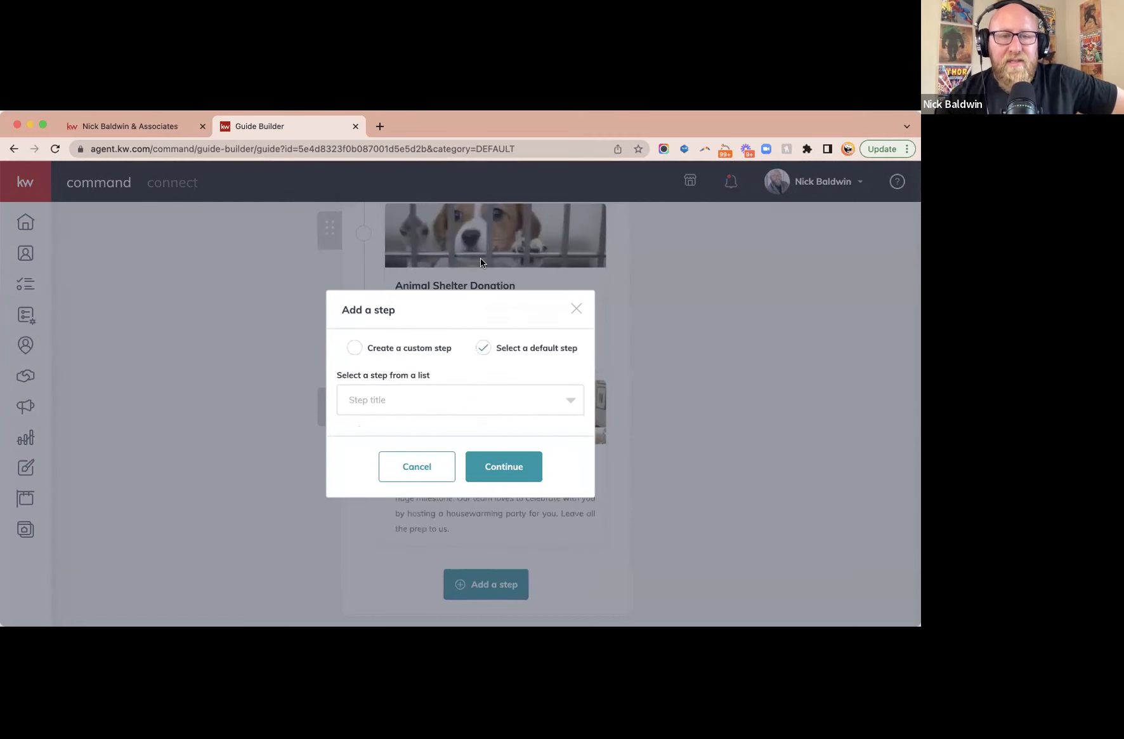
pyautogui.click(472, 391)
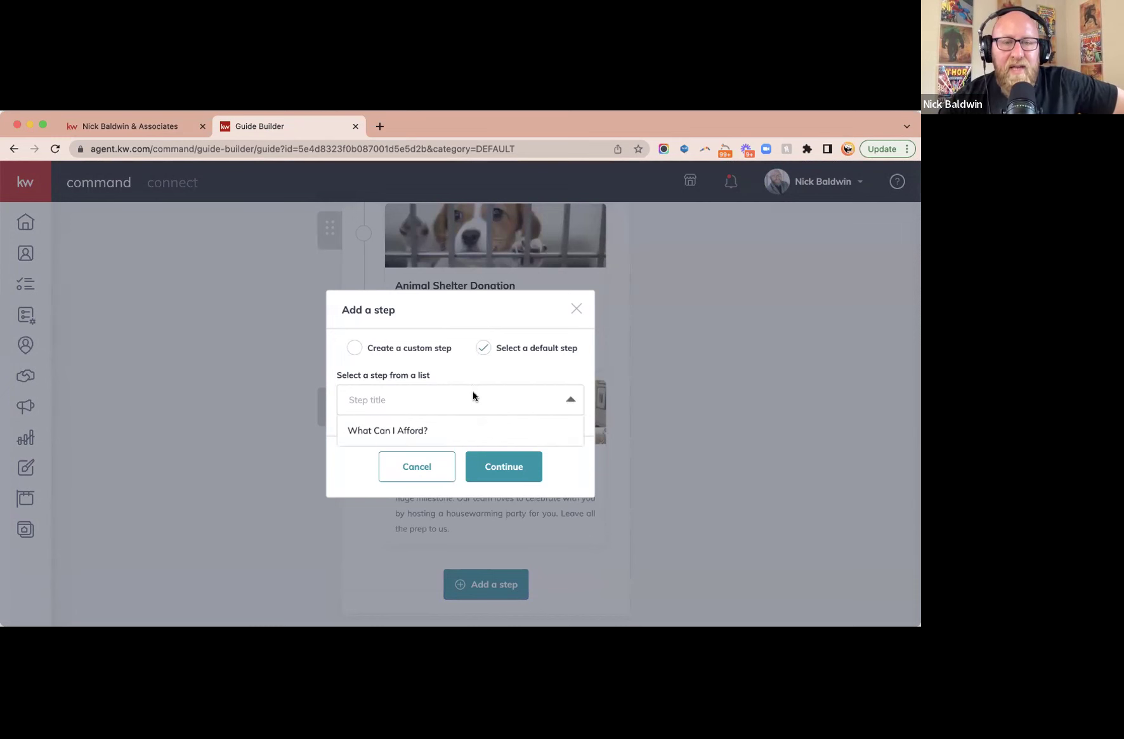
pyautogui.click(409, 430)
pyautogui.click(505, 467)
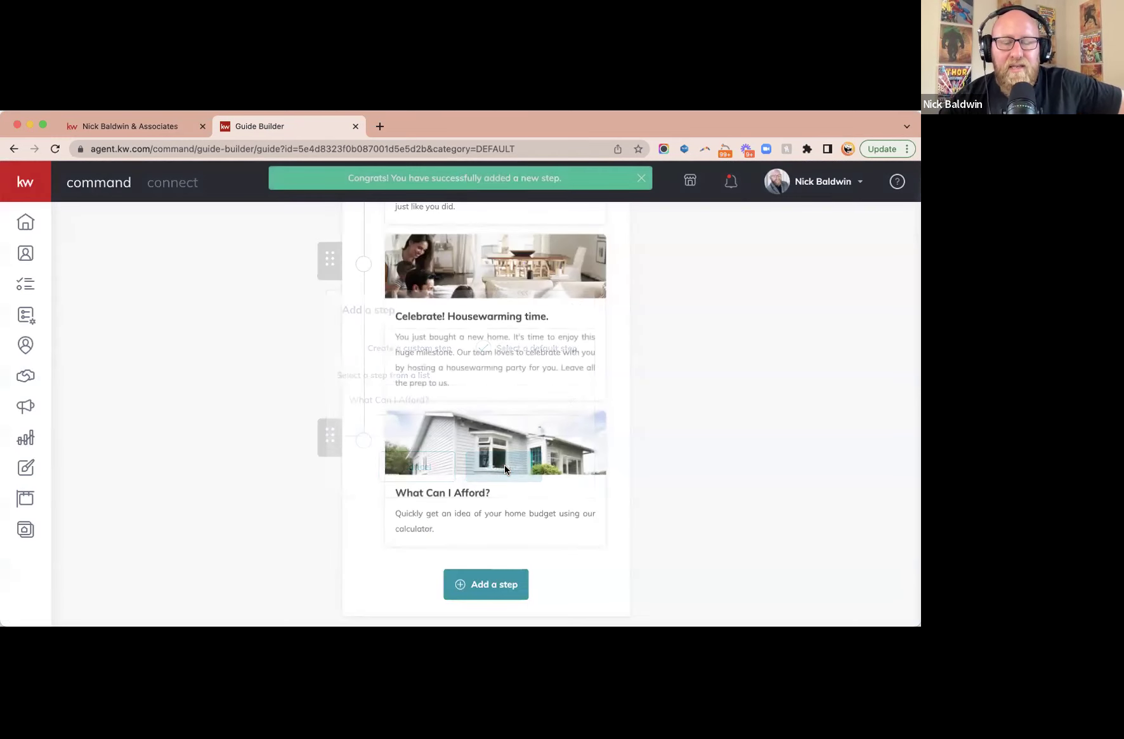
pyautogui.moveTo(326, 432); pyautogui.dragTo(330, 371)
pyautogui.click(861, 265)
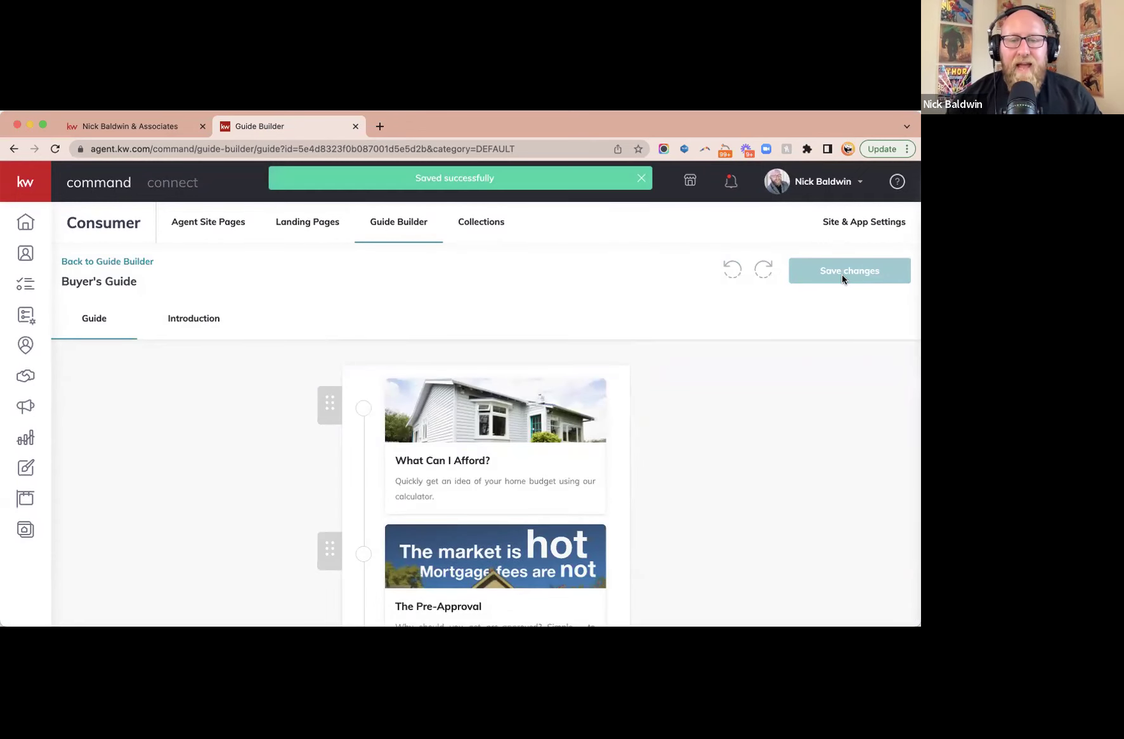
pyautogui.scroll(-5, 599, 436)
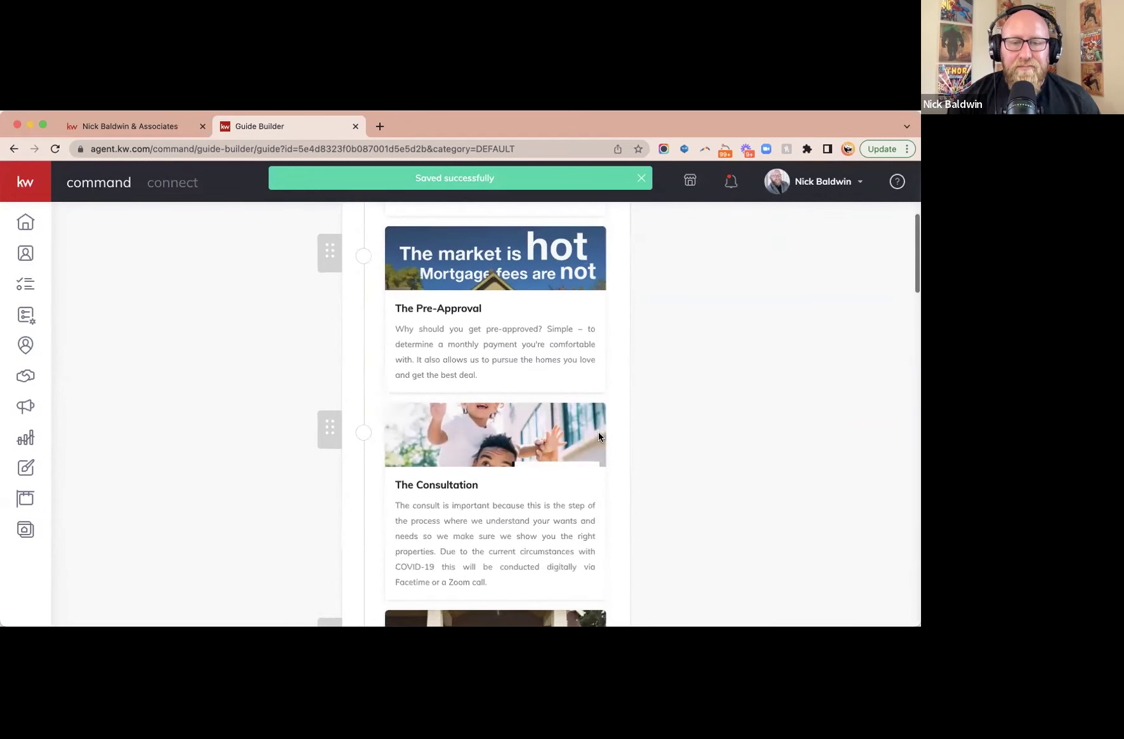
pyautogui.scroll(-2, 598, 437)
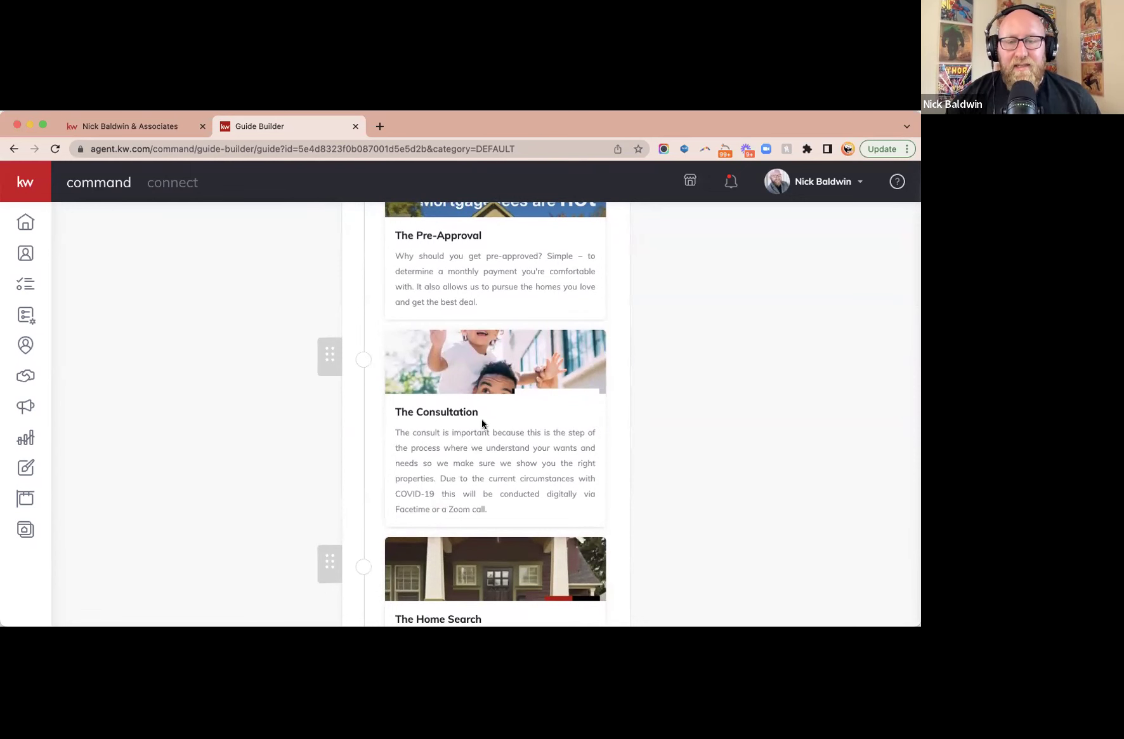
pyautogui.click(510, 414)
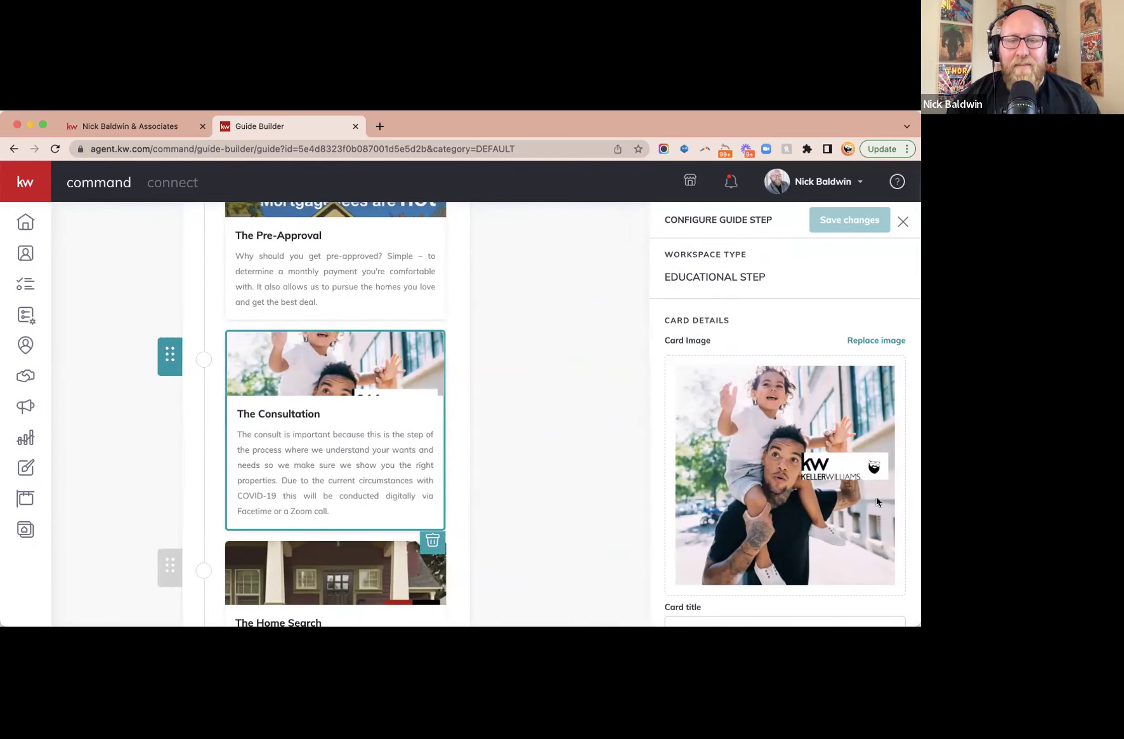
pyautogui.scroll(-5, 817, 500)
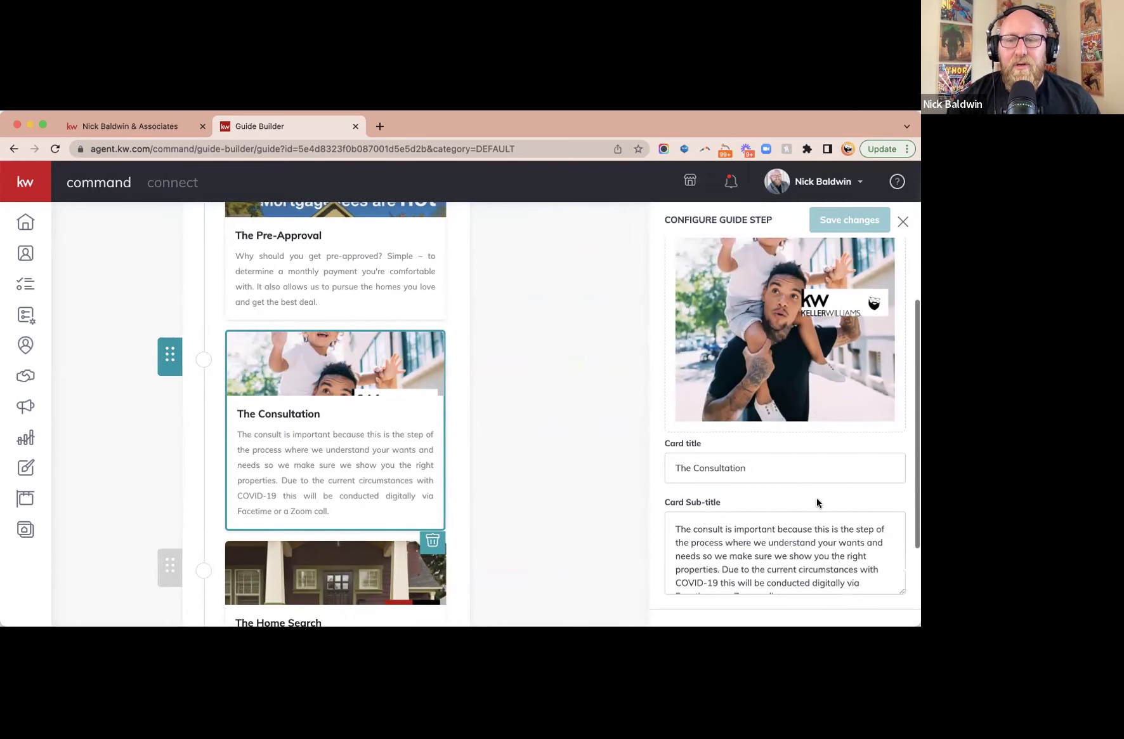
pyautogui.scroll(-2, 817, 498)
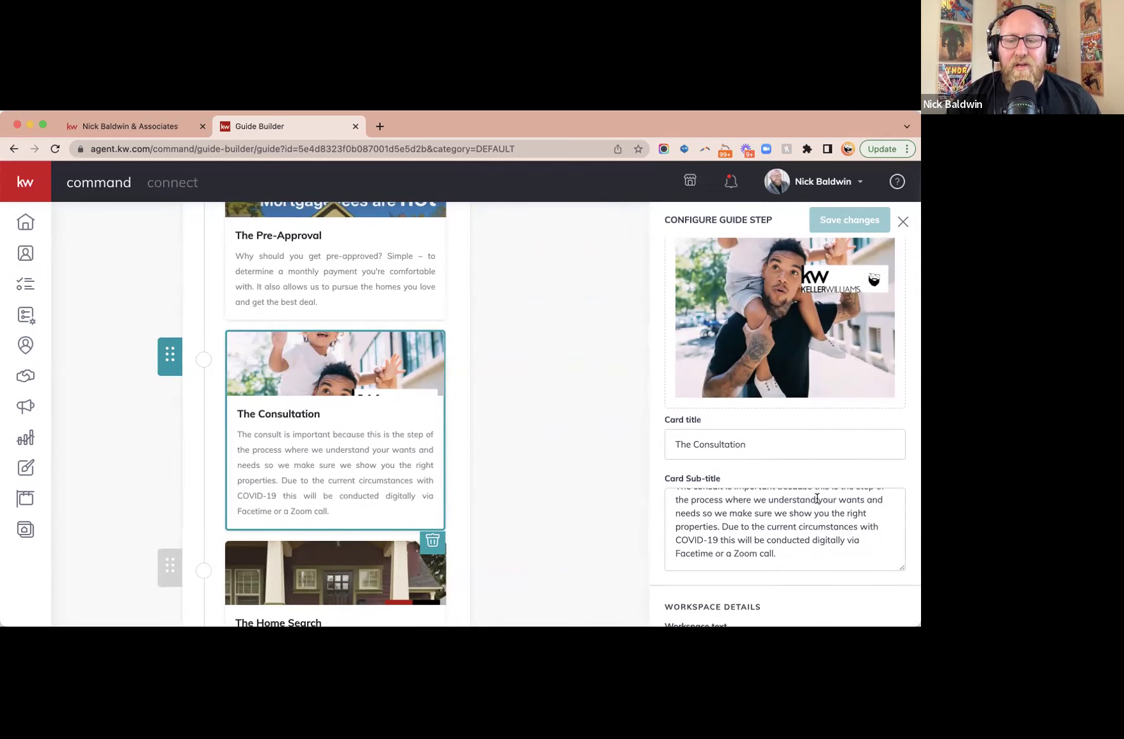
pyautogui.scroll(-1, 817, 498)
pyautogui.scroll(1, 818, 498)
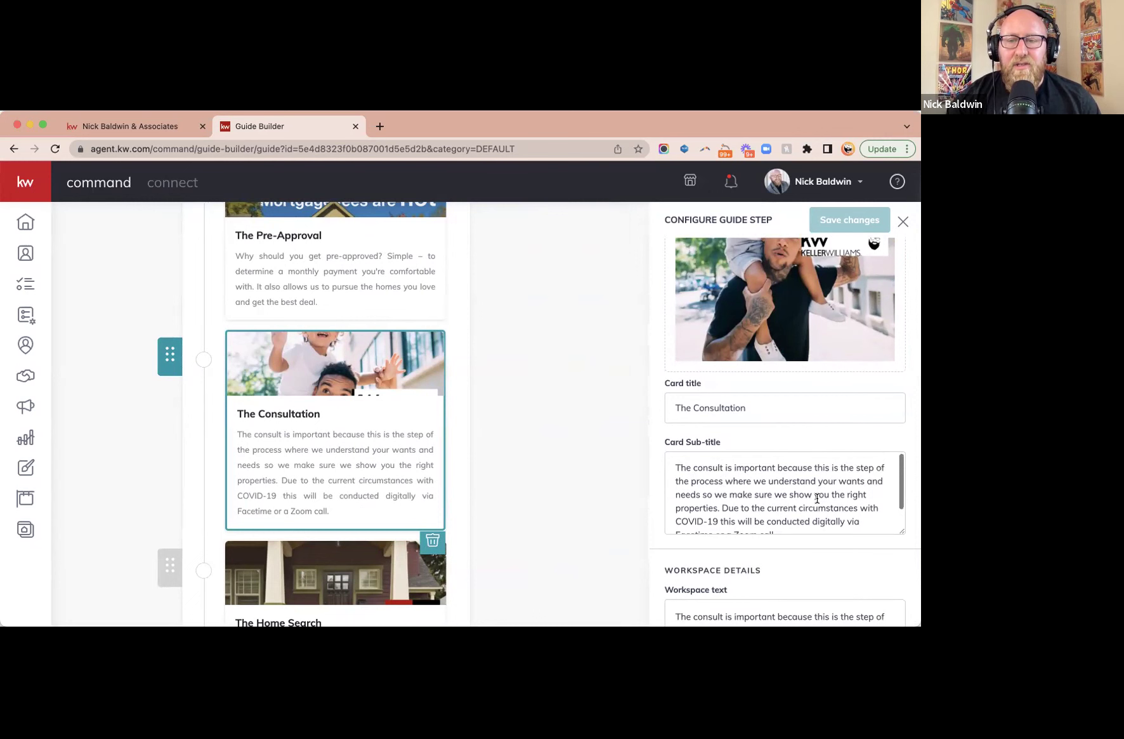
pyautogui.scroll(-1, 817, 498)
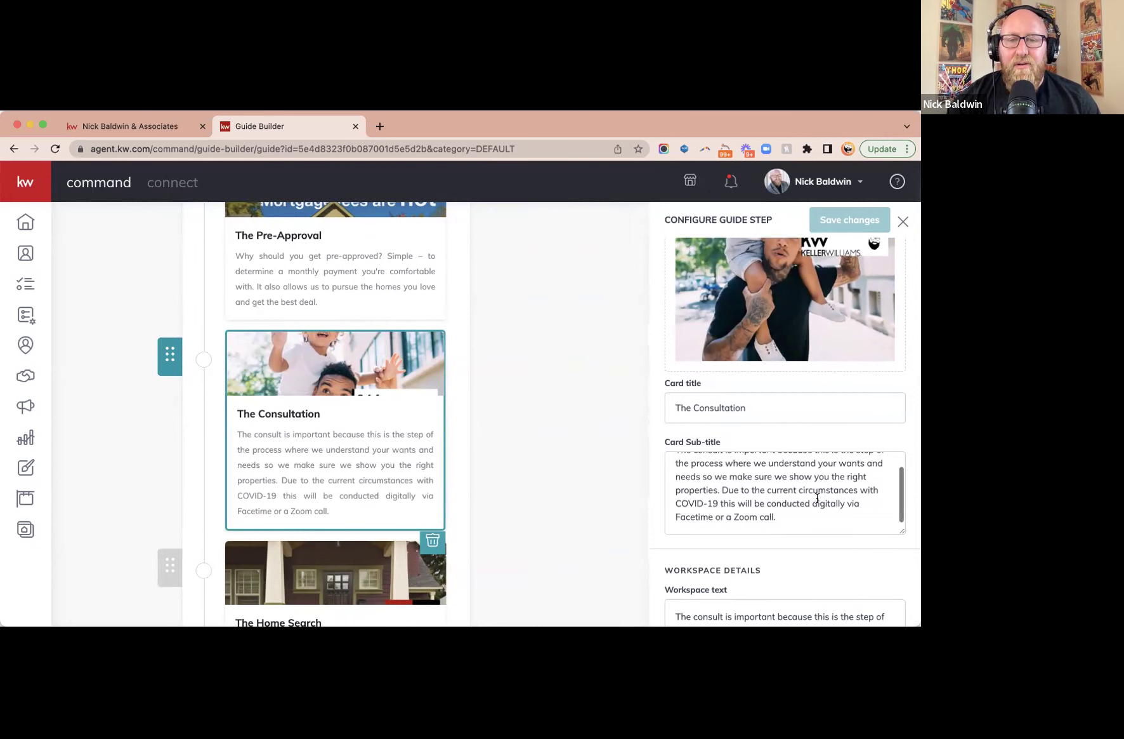
pyautogui.tripleClick(355, 456)
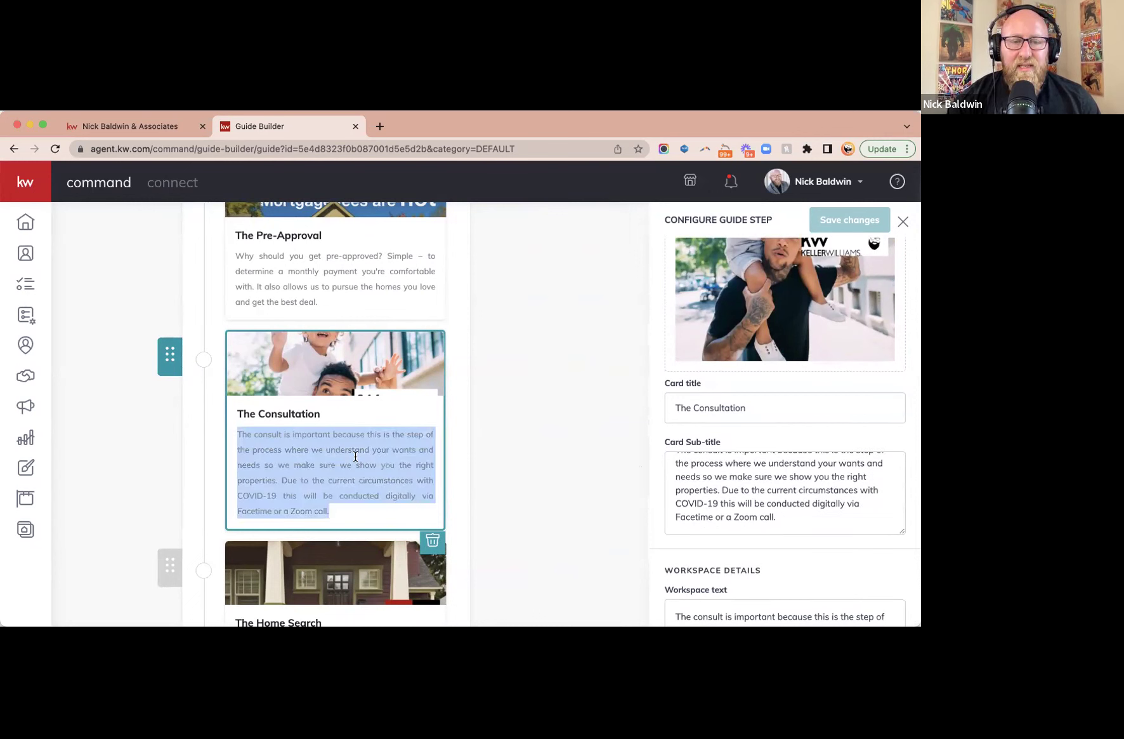
pyautogui.scroll(-2, 824, 447)
pyautogui.tripleClick(789, 567)
pyautogui.scroll(1, 789, 567)
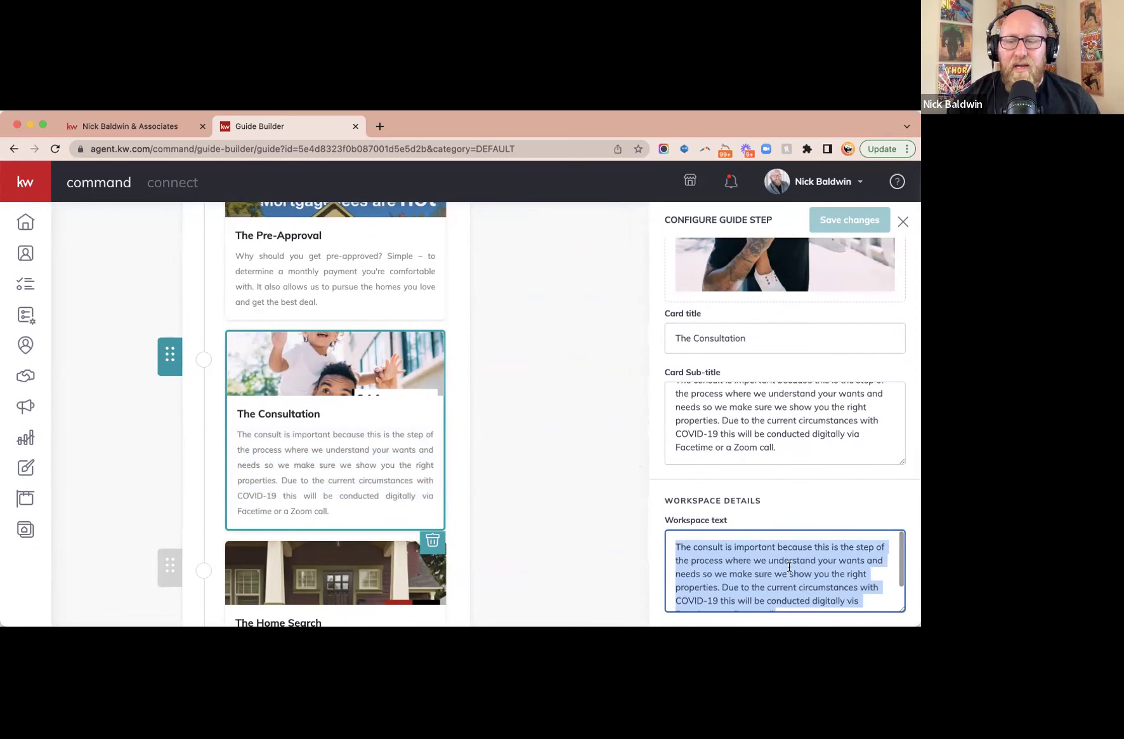
pyautogui.scroll(-1, 789, 567)
pyautogui.scroll(1, 789, 567)
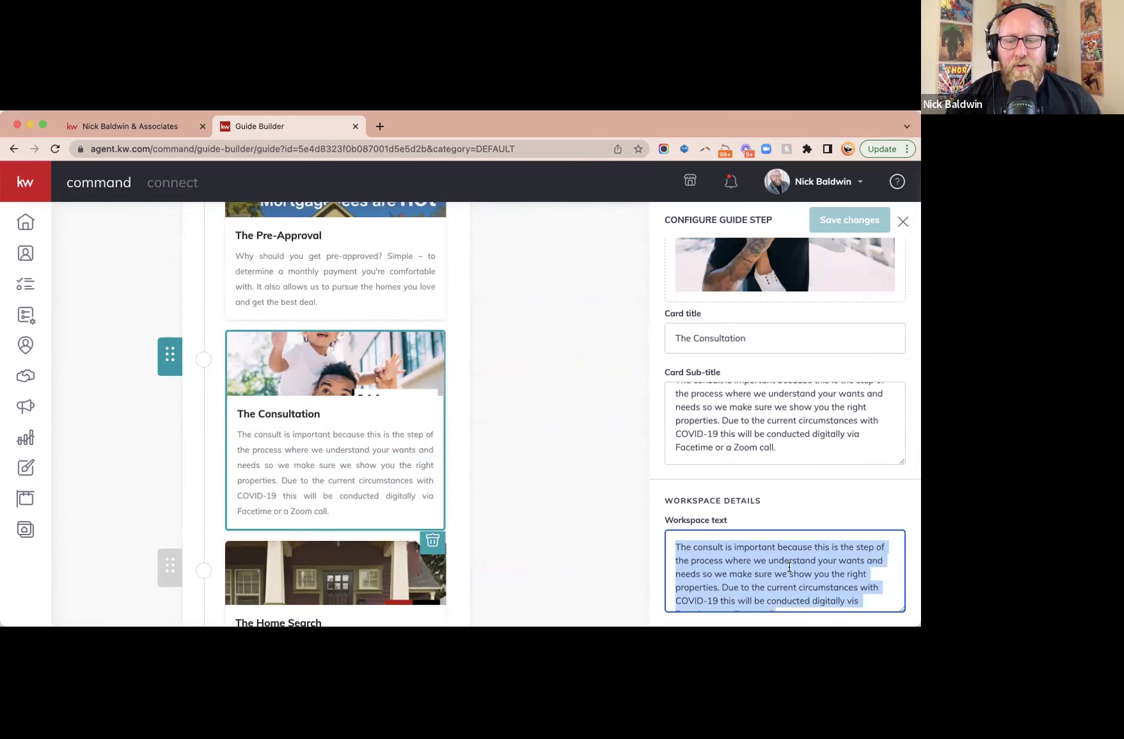
pyautogui.click(565, 506)
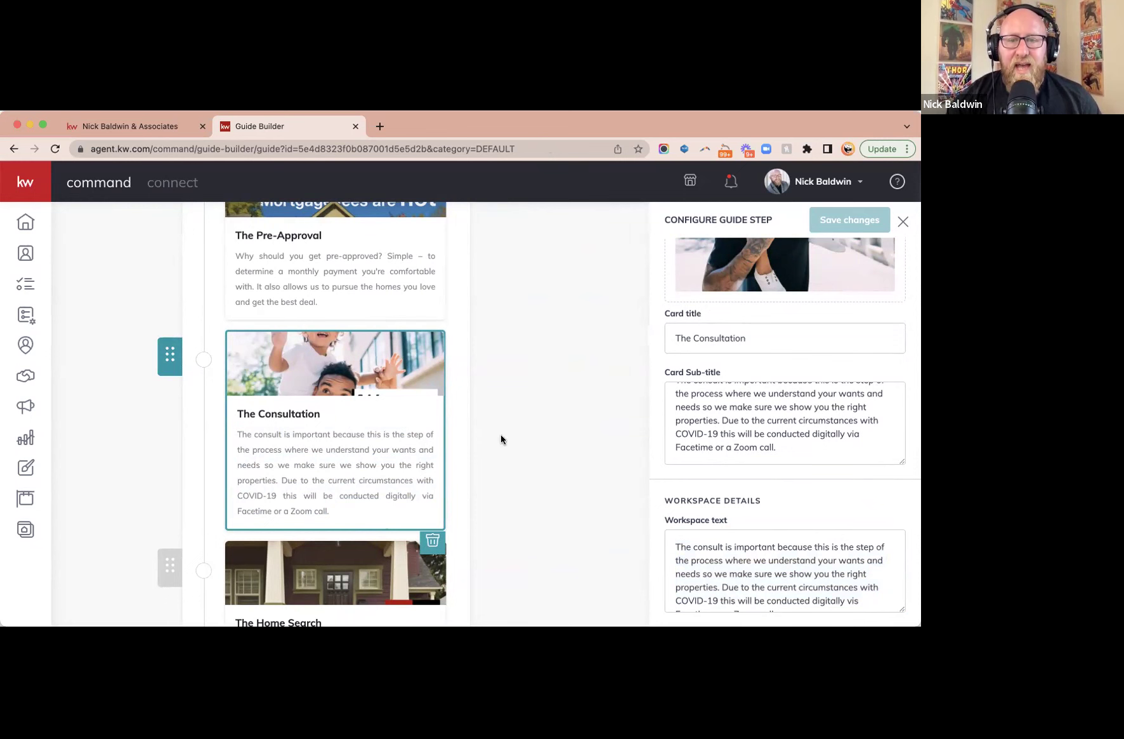
pyautogui.click(904, 221)
# - Go back to the guide list and open the Seller's Guide for editing
pyautogui.scroll(5, 740, 299)
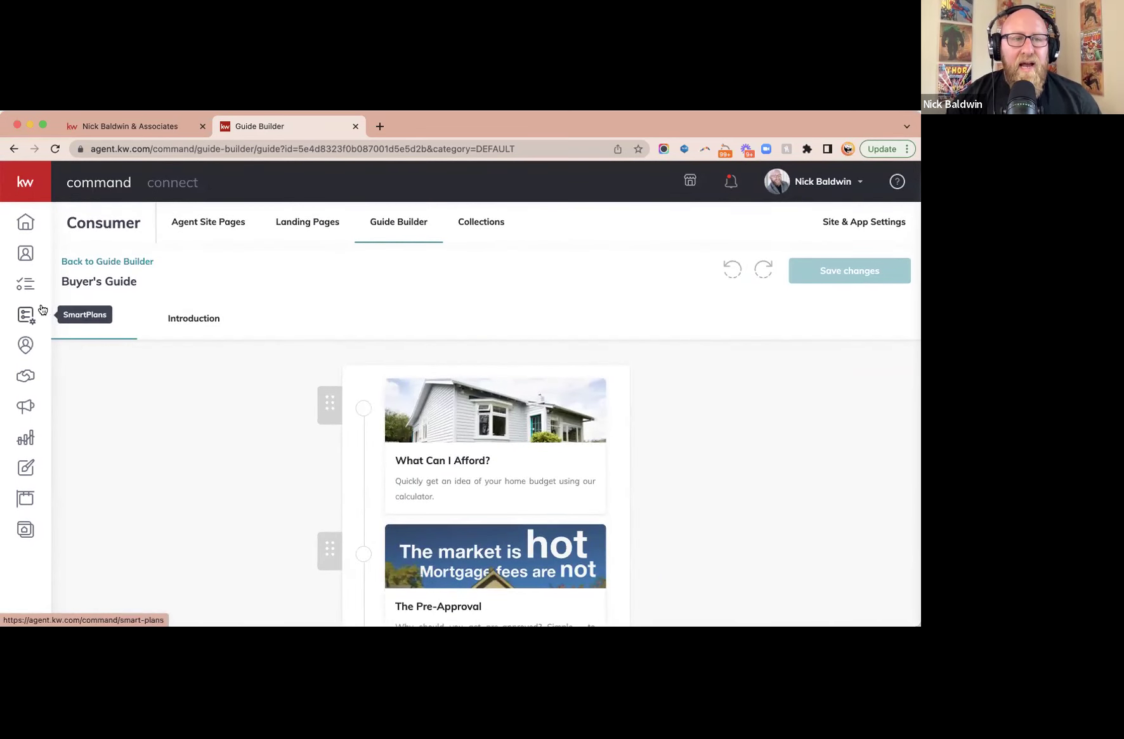
pyautogui.click(110, 263)
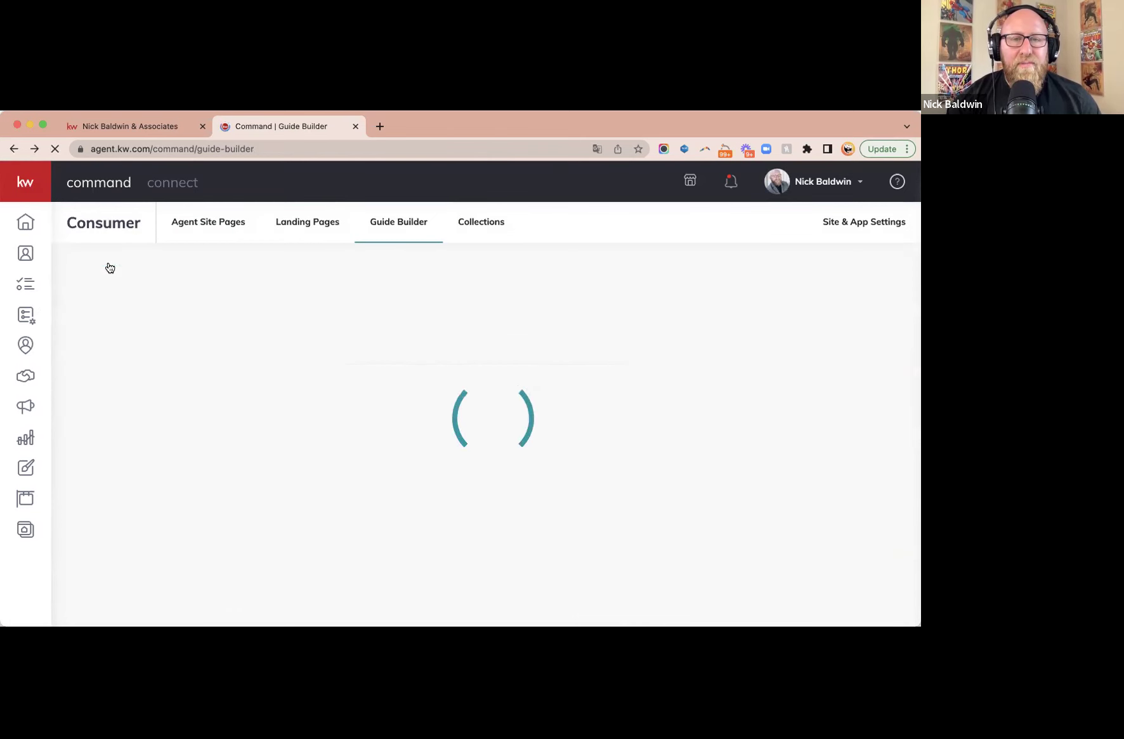
pyautogui.click(842, 450)
pyautogui.click(792, 496)
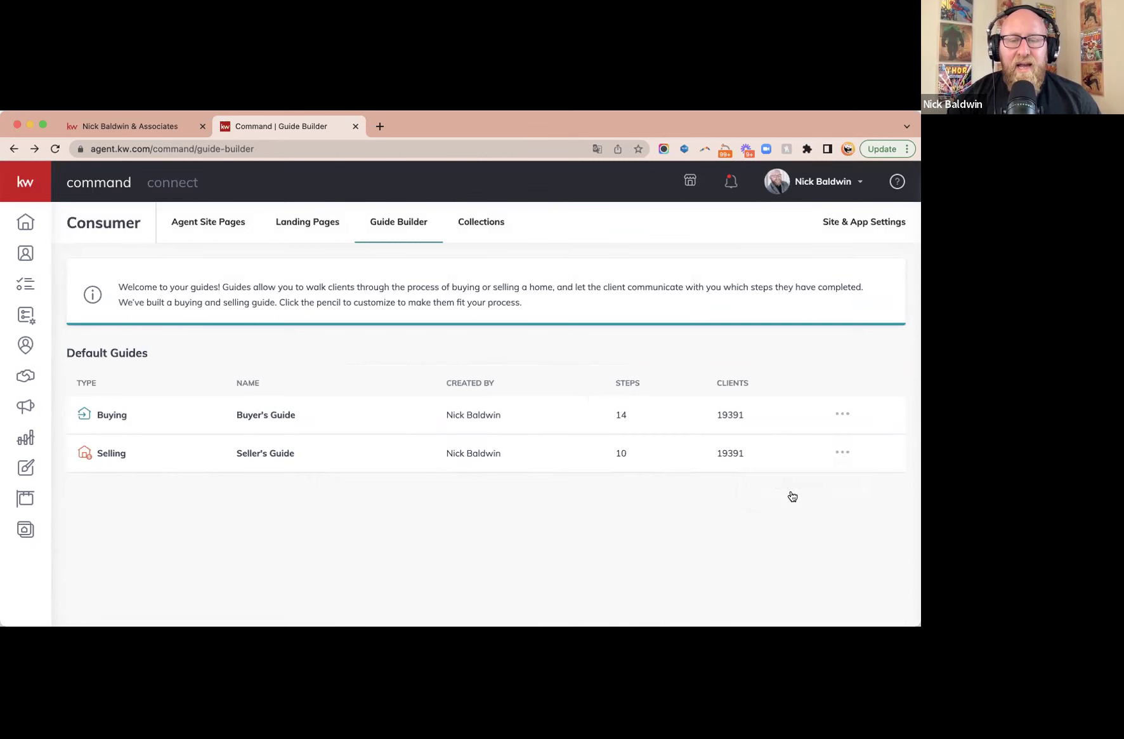
pyautogui.click(775, 485)
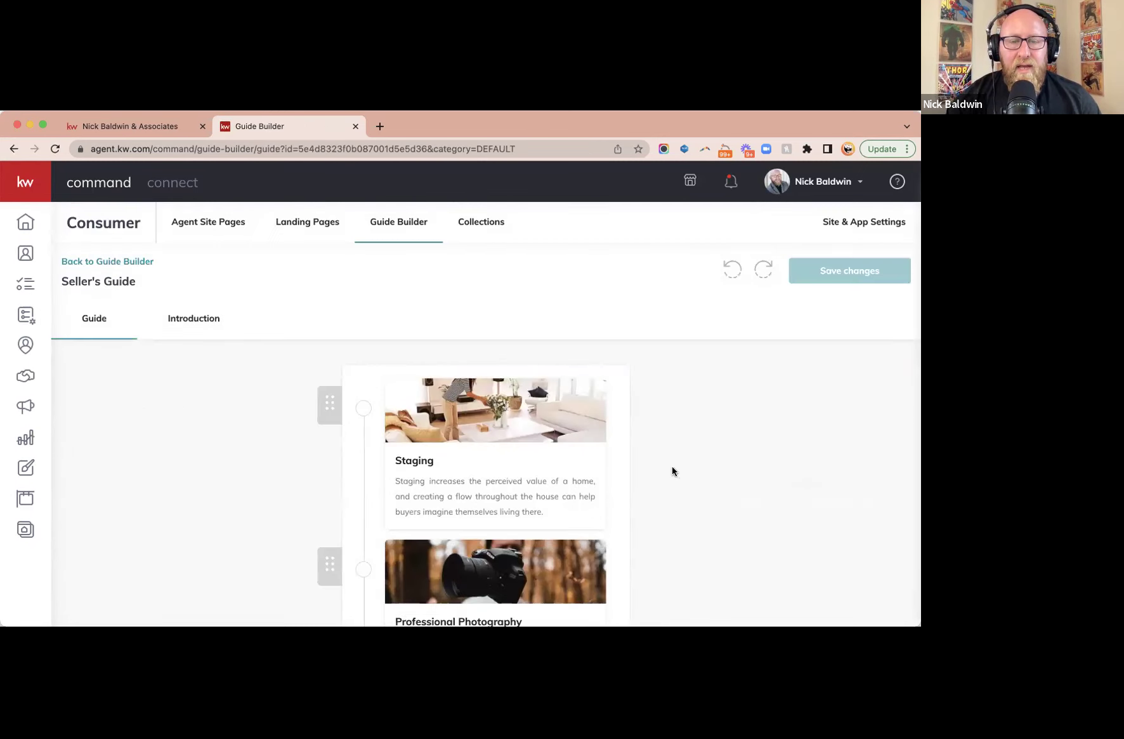
# - Delete the Attorney Review step from the Seller's Guide
pyautogui.scroll(-5, 672, 469)
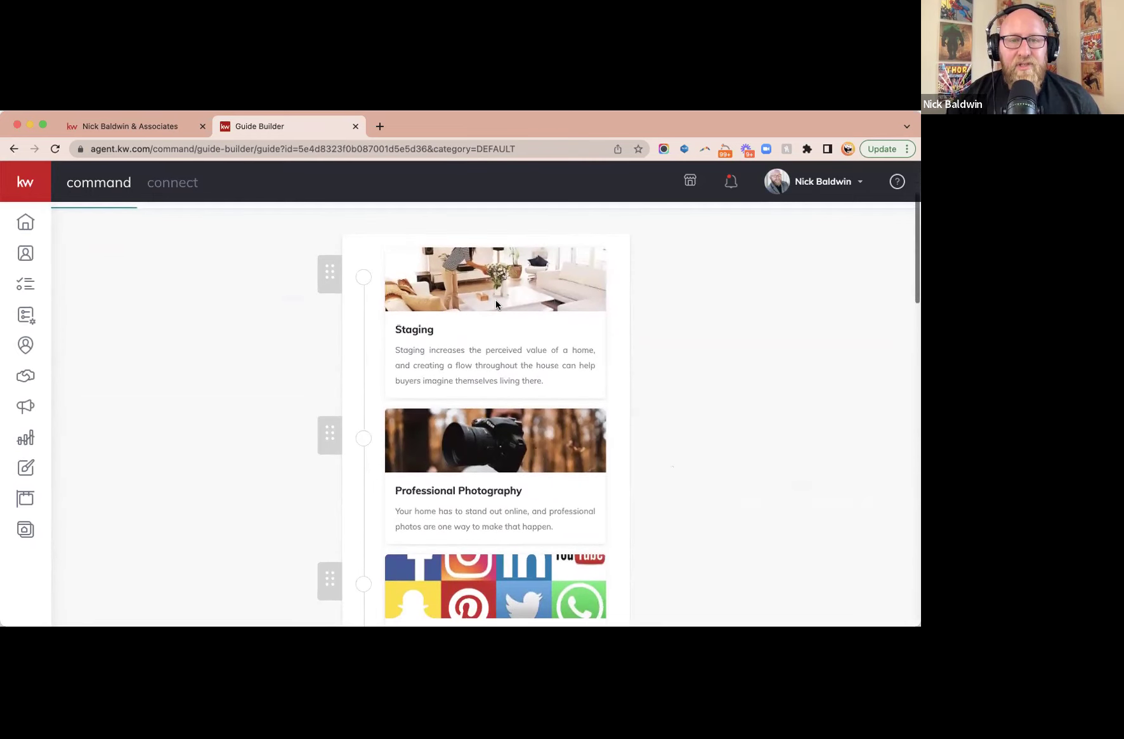
pyautogui.scroll(-10, 526, 492)
pyautogui.scroll(-15, 526, 490)
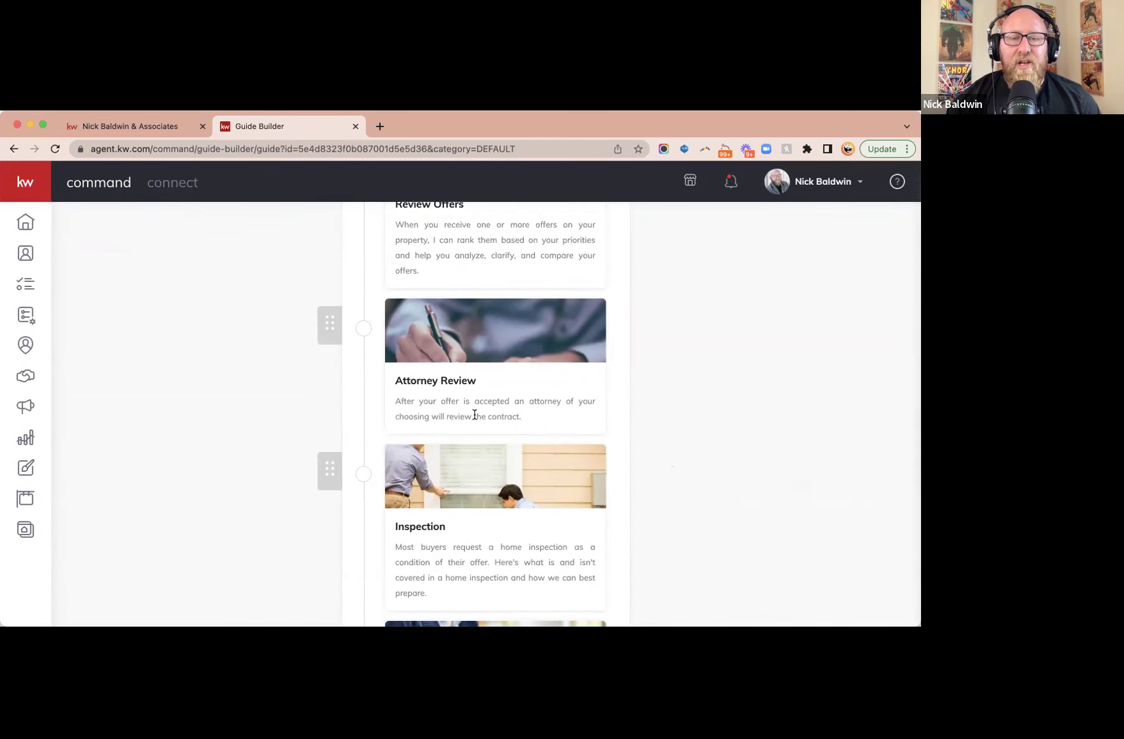
pyautogui.click(524, 376)
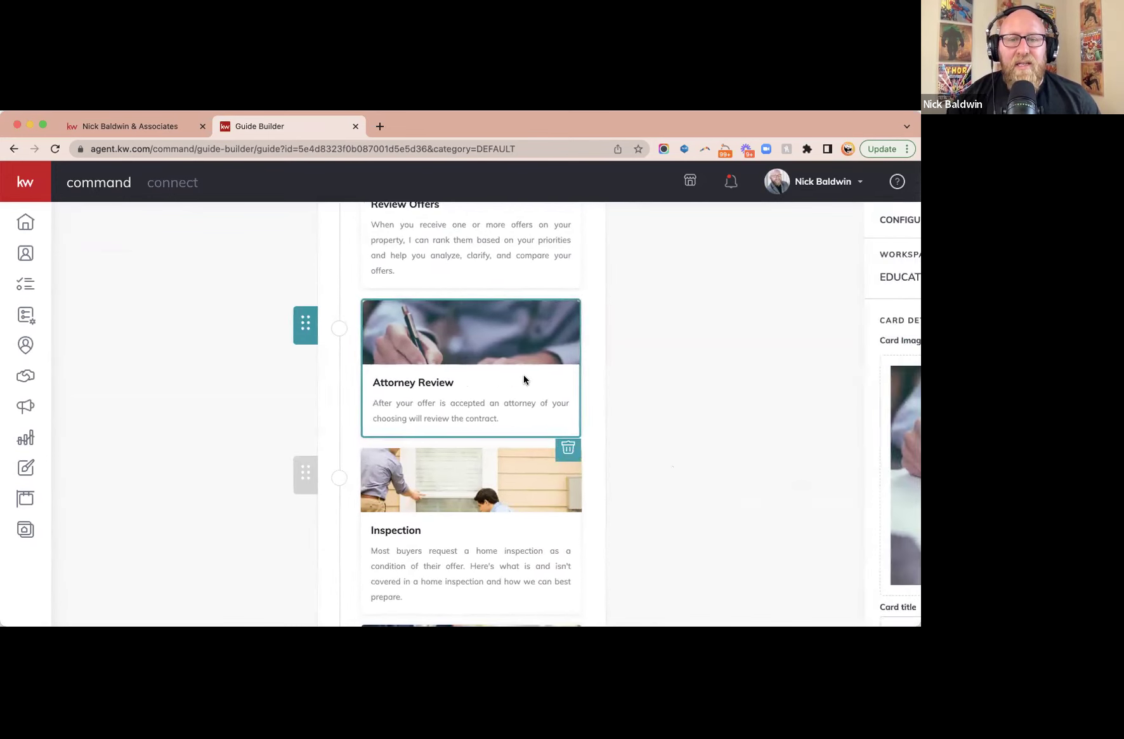
pyautogui.click(433, 450)
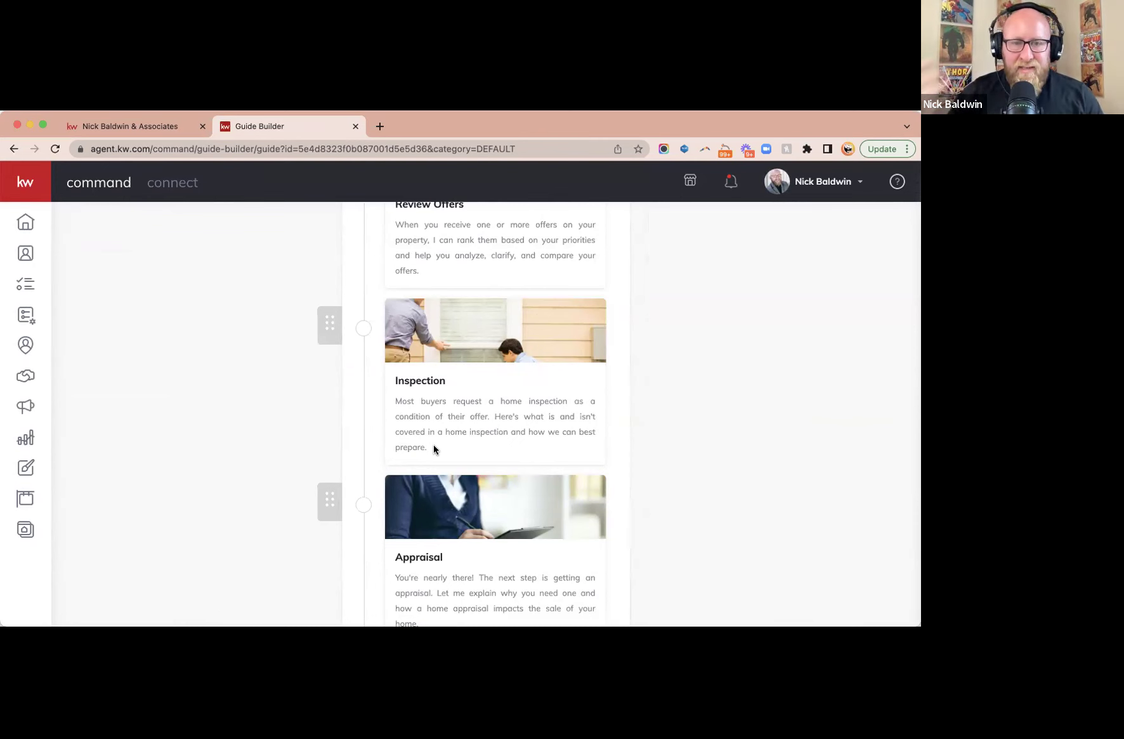
pyautogui.scroll(-6, 433, 448)
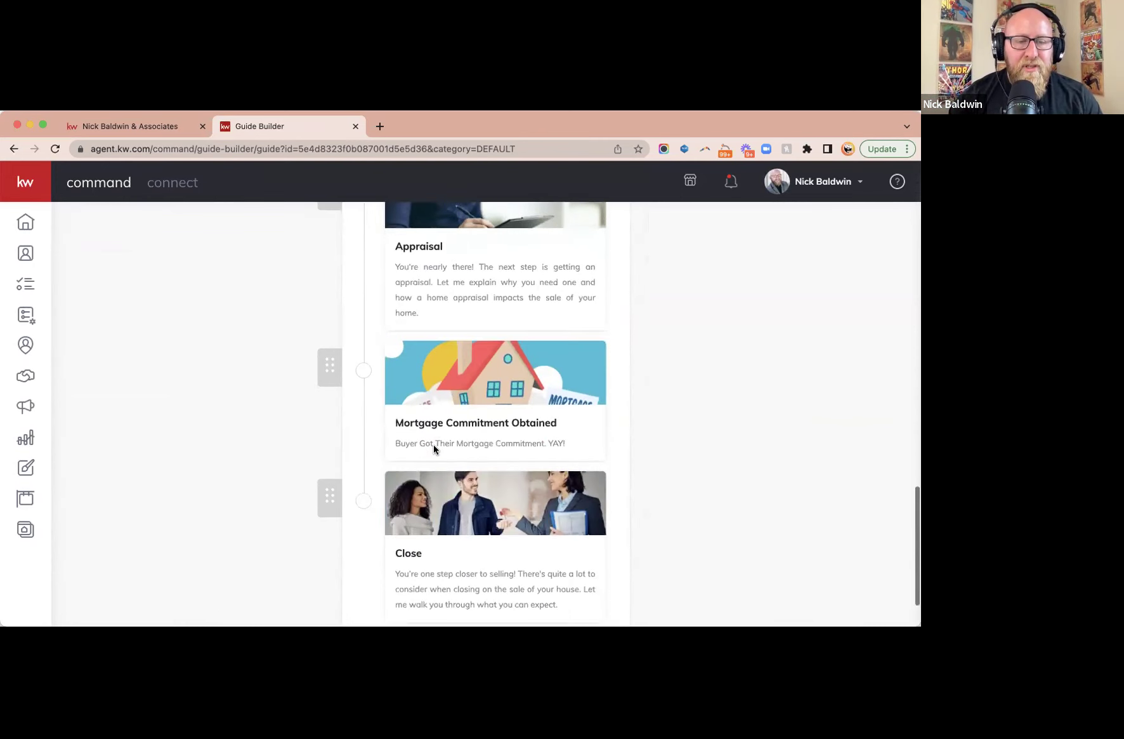
pyautogui.scroll(15, 434, 449)
pyautogui.scroll(-3, 434, 448)
pyautogui.scroll(-10, 434, 448)
# - Add a custom step titled 'Attorney Review Period' with a three-day attorney contract-review subtitle
pyautogui.click(483, 583)
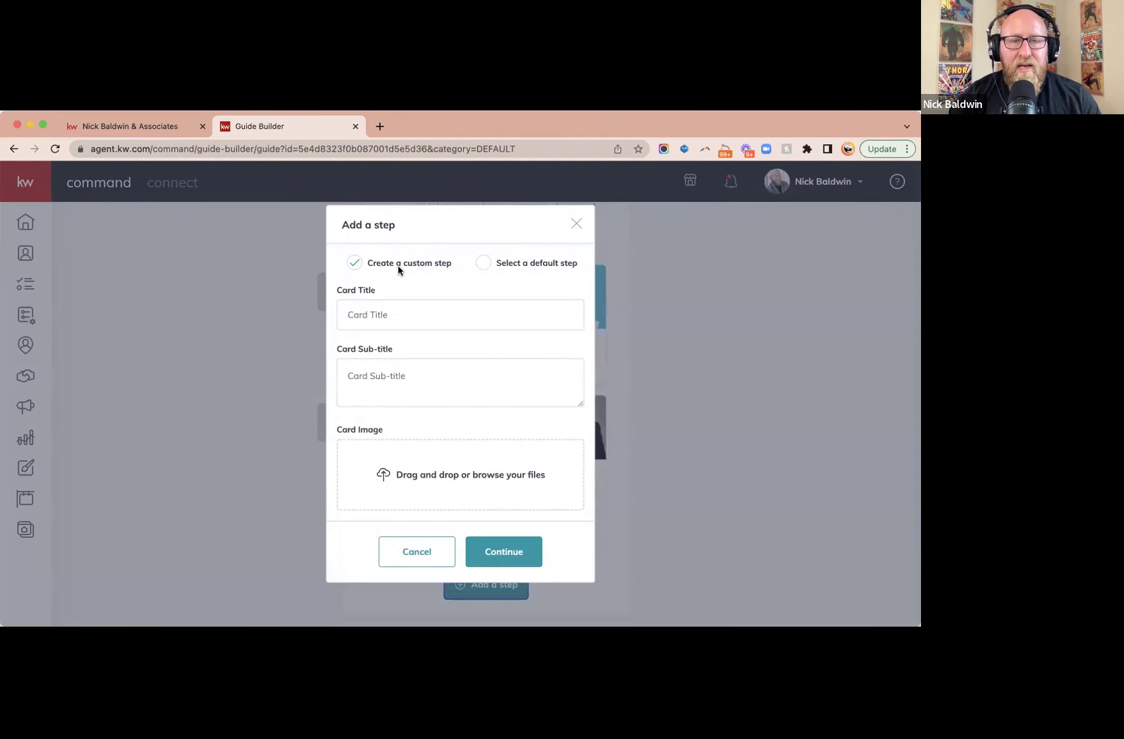
pyautogui.click(393, 318)
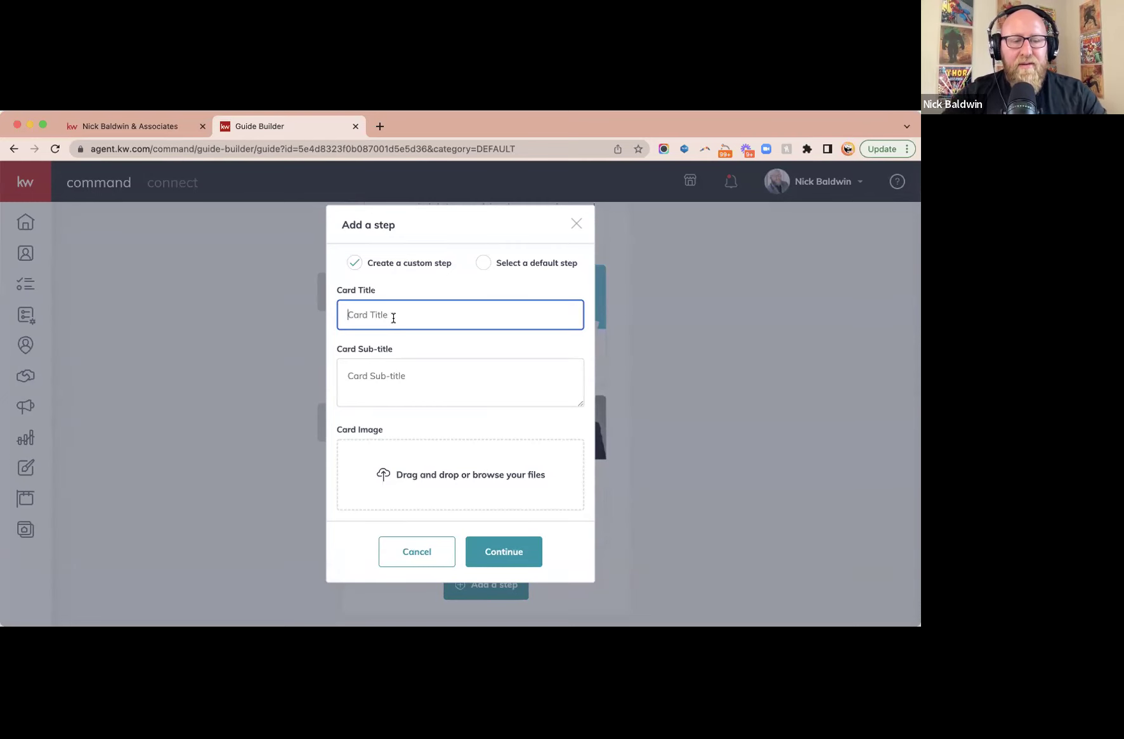
pyautogui.write('Attorney Review Period')
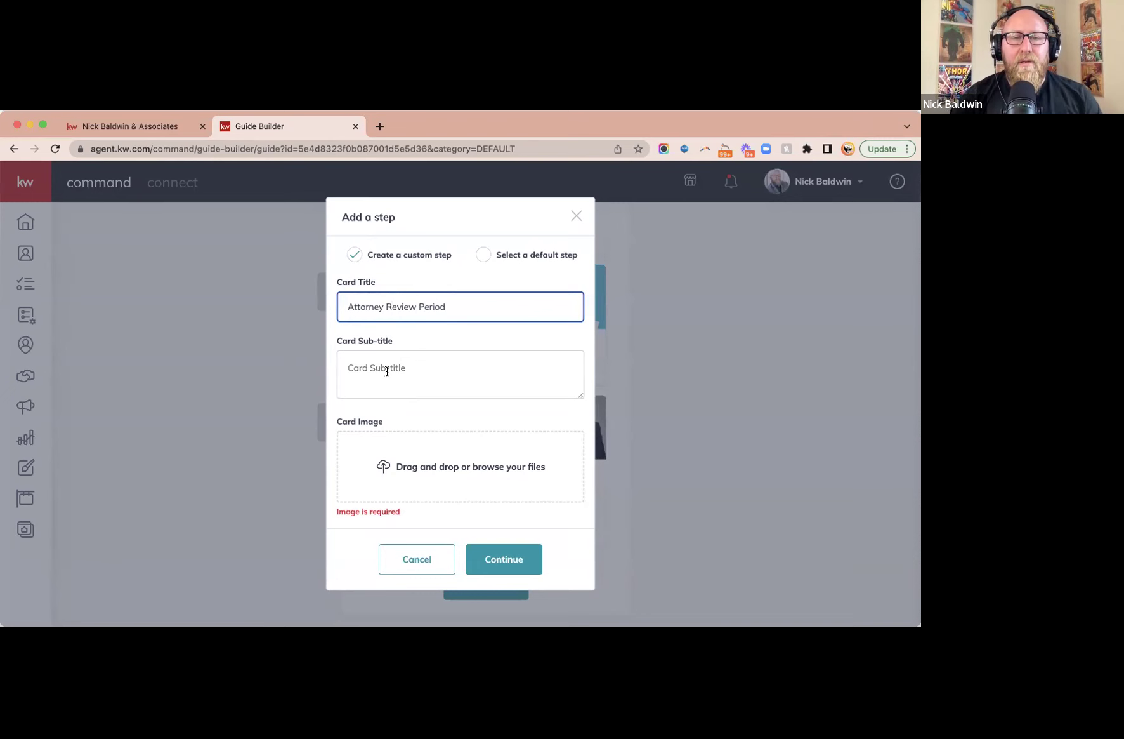
pyautogui.click(408, 365)
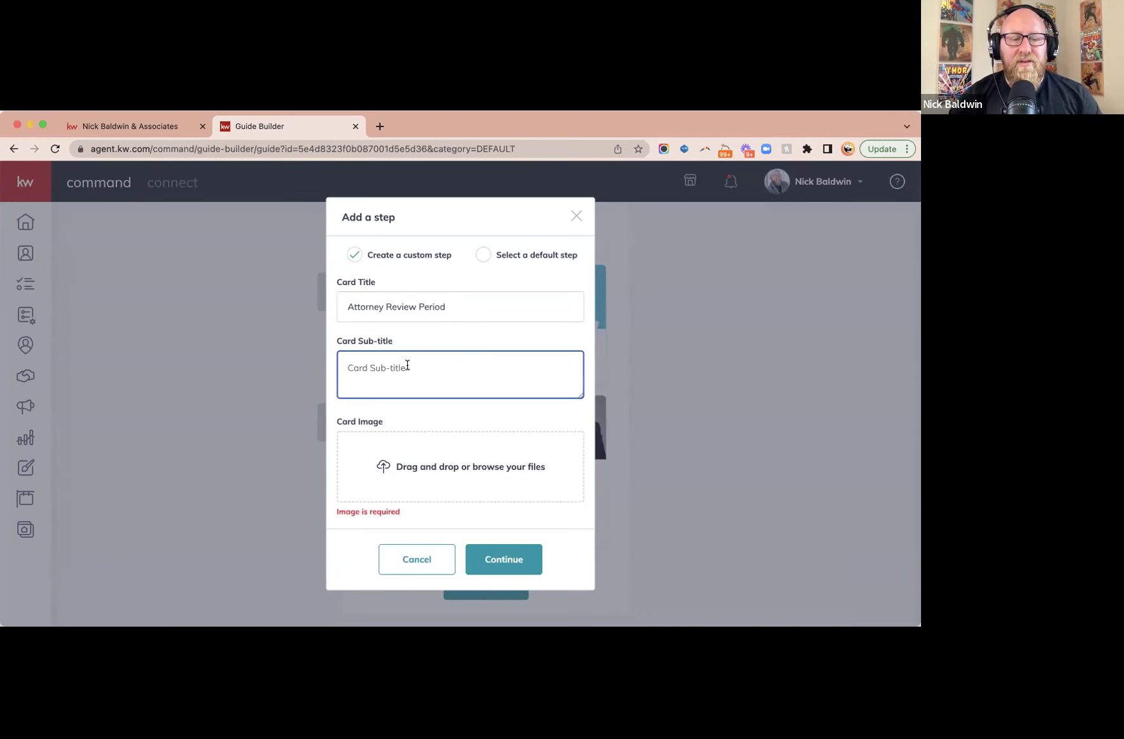
pyautogui.write('T')
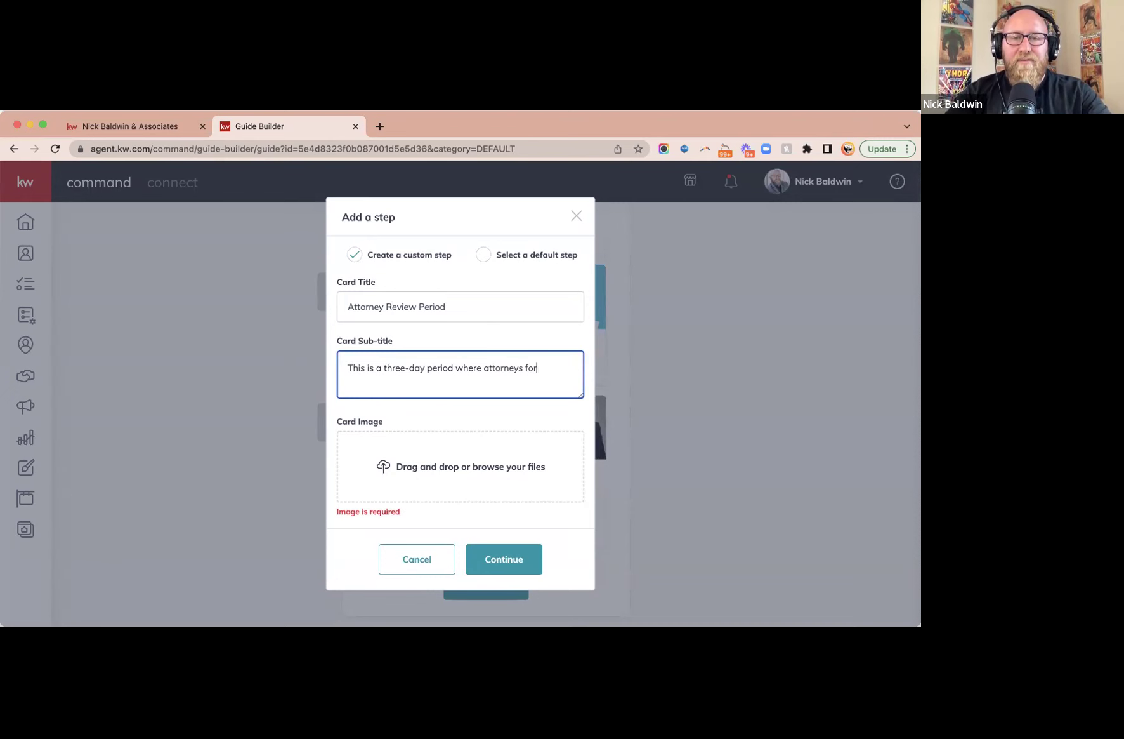
pyautogui.write('buyer and seller review the contract.')
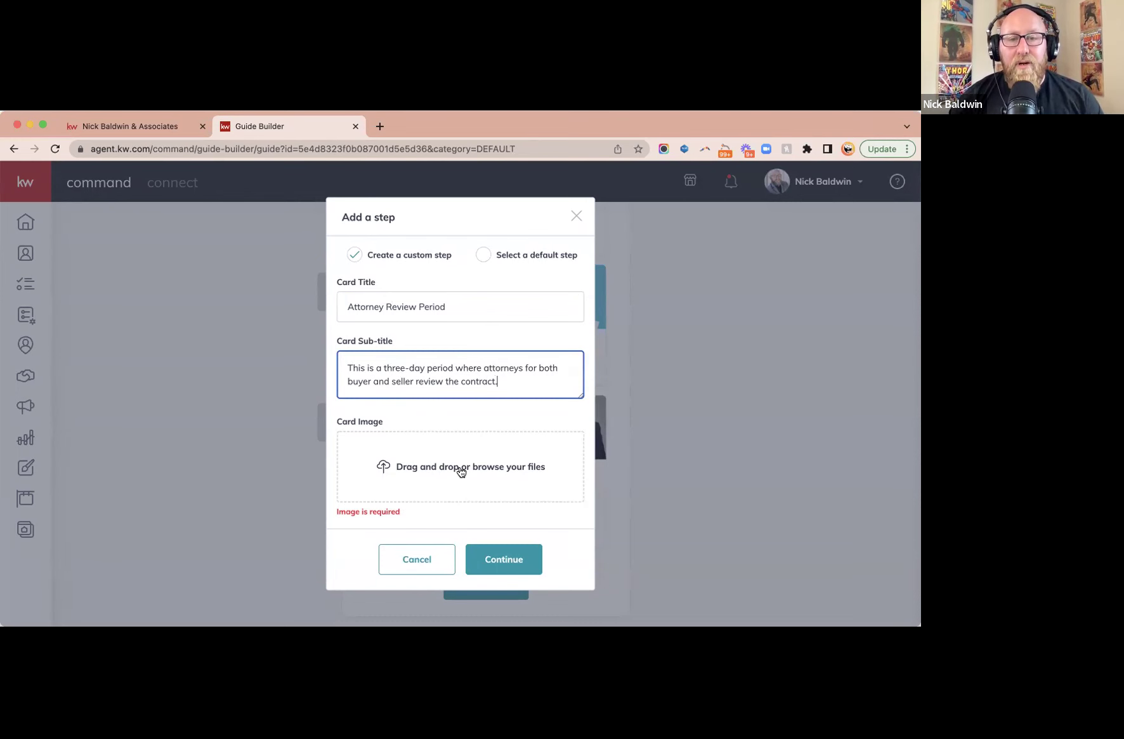
pyautogui.click(378, 125)
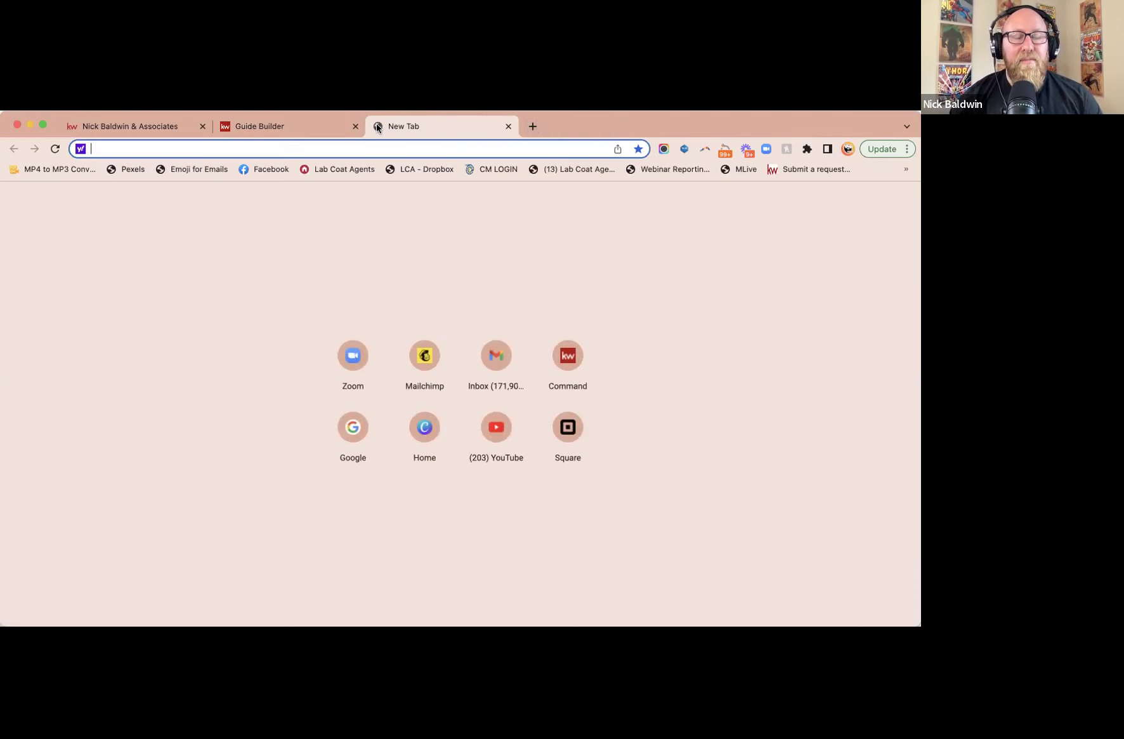
# - Load agent.kw.com and create a new Social design from the Designs tool
pyautogui.write('agent.kw.com')
pyautogui.press('Return')
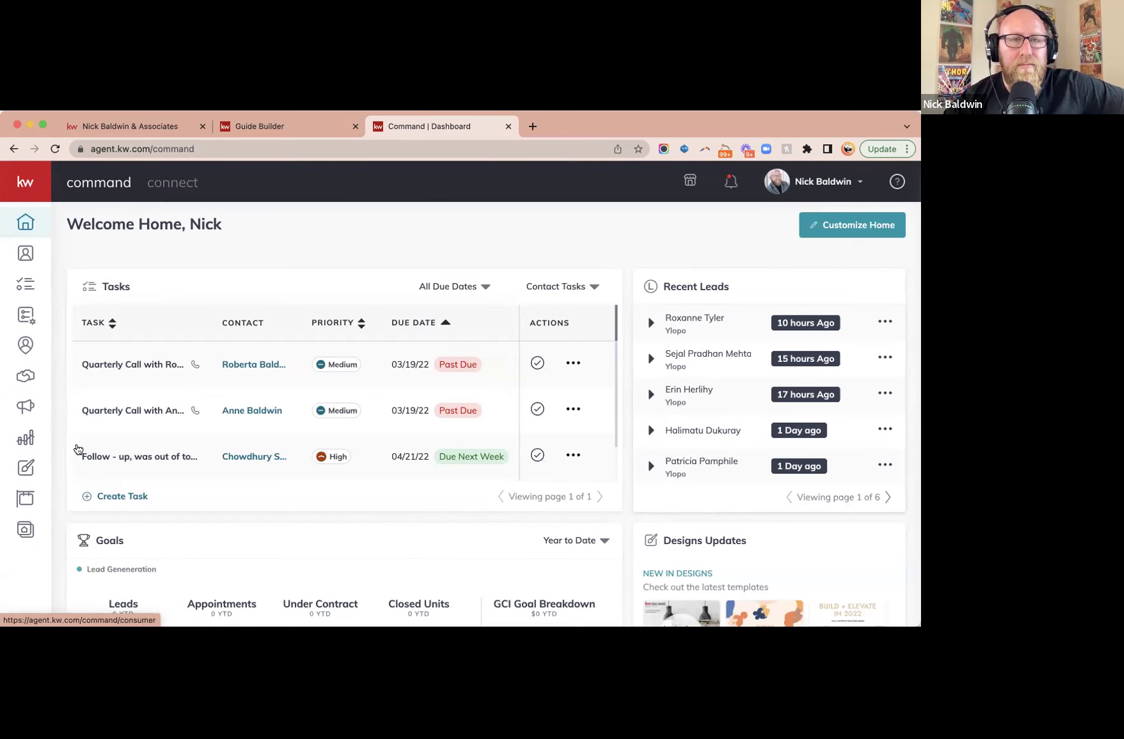
pyautogui.click(23, 468)
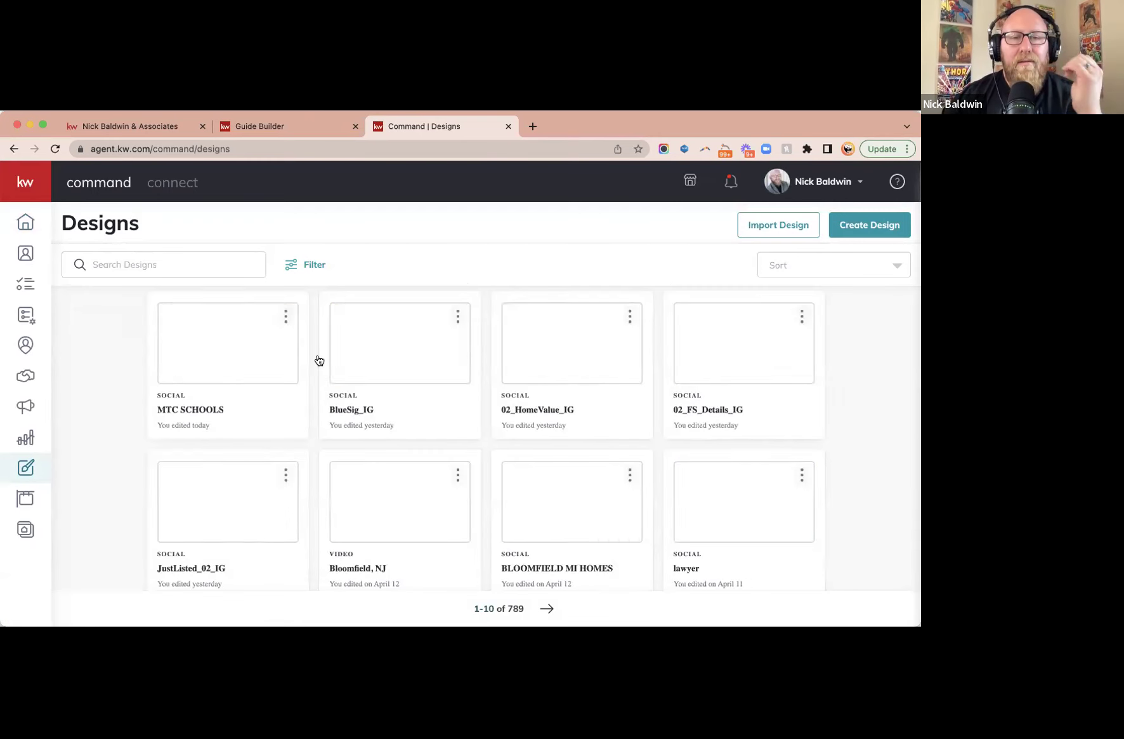
pyautogui.click(869, 239)
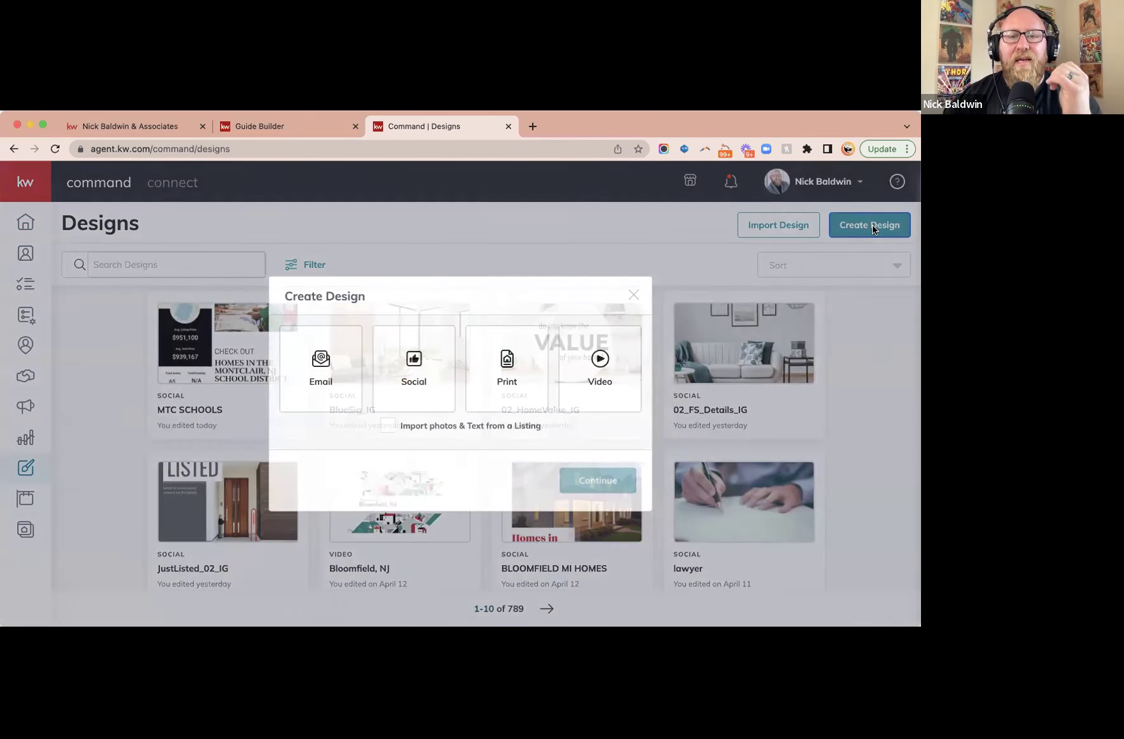
pyautogui.click(413, 371)
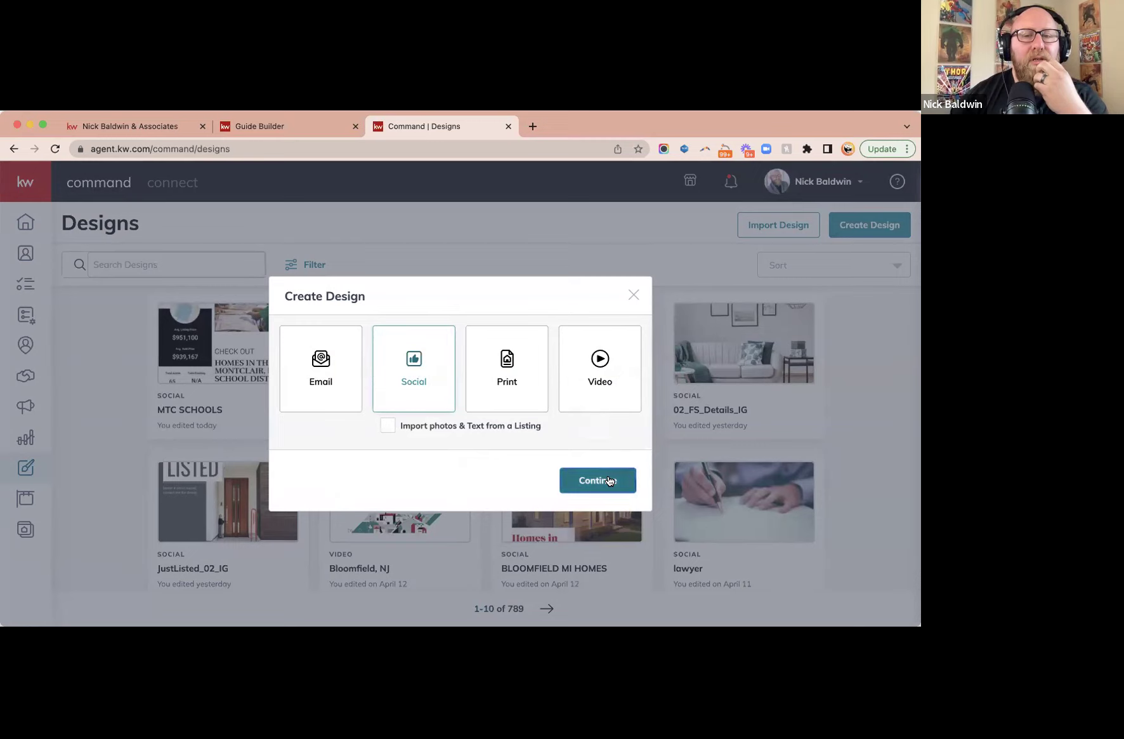
pyautogui.click(597, 479)
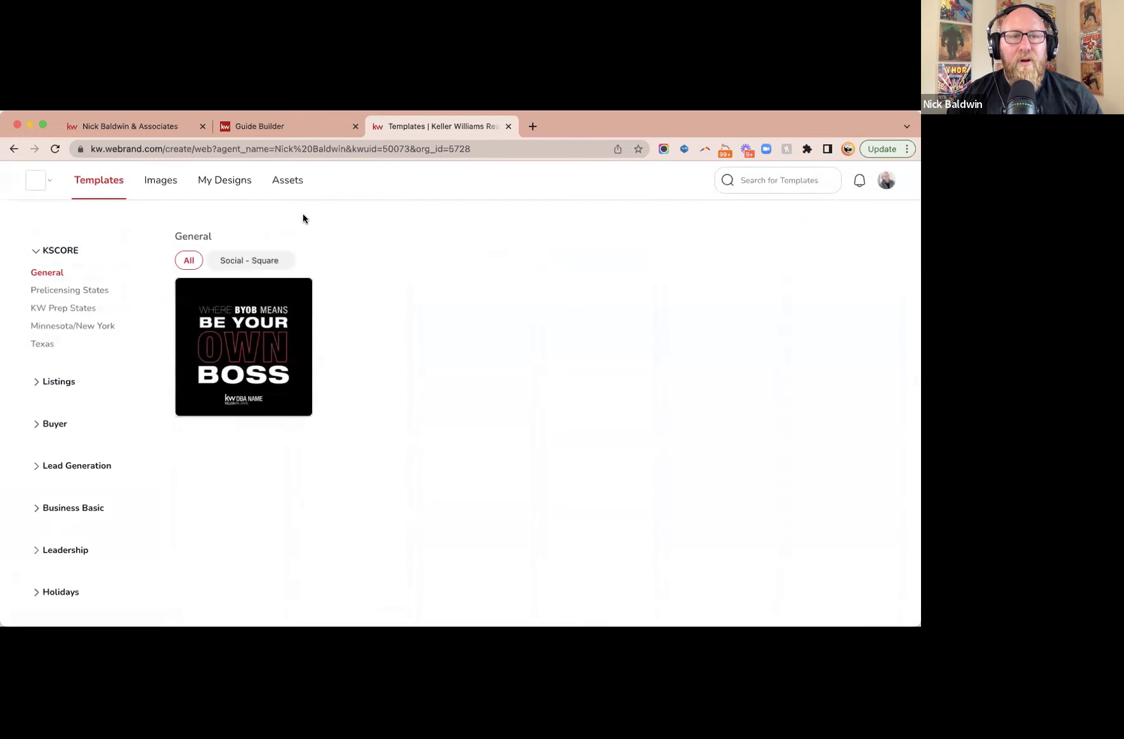
pyautogui.click(227, 181)
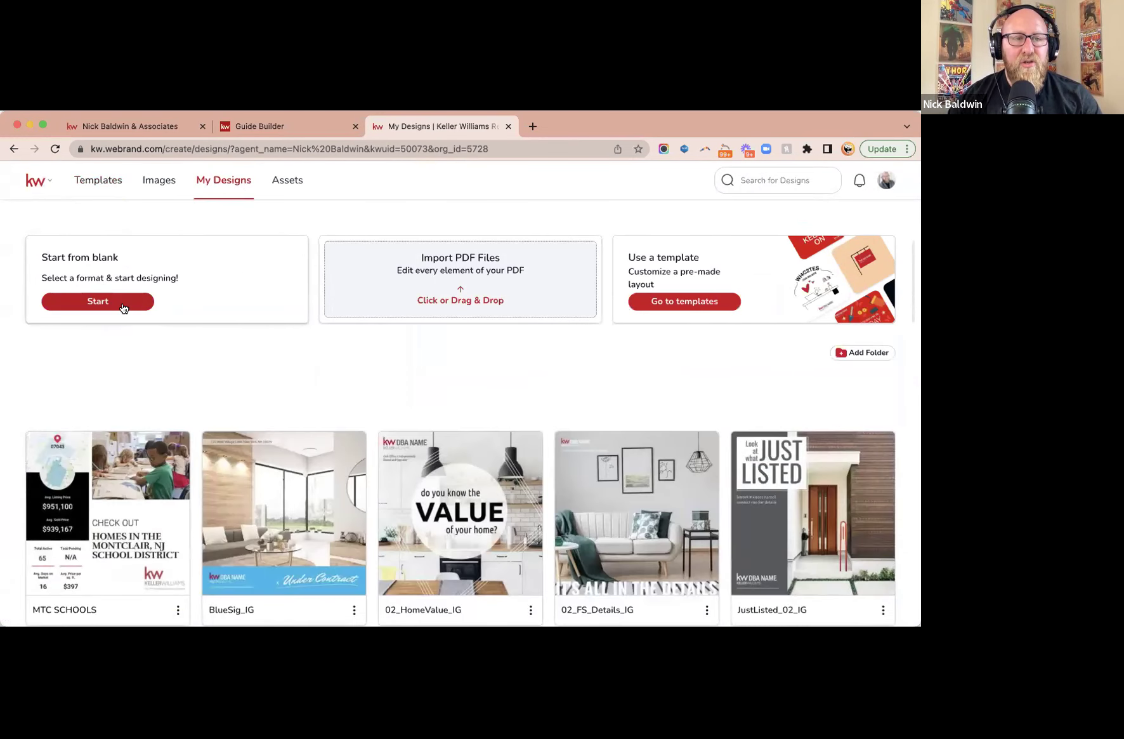
# - Start a blank design in the Social - Square format, found by searching 'social'
pyautogui.click(124, 305)
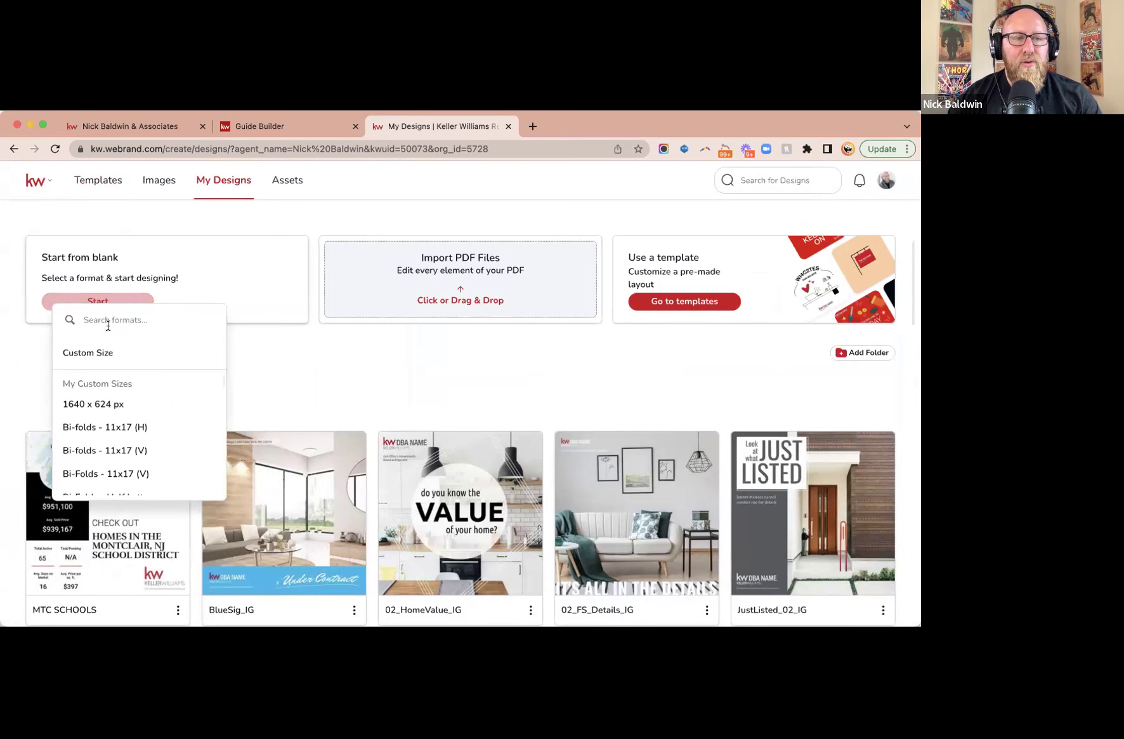
pyautogui.click(108, 323)
pyautogui.write('social')
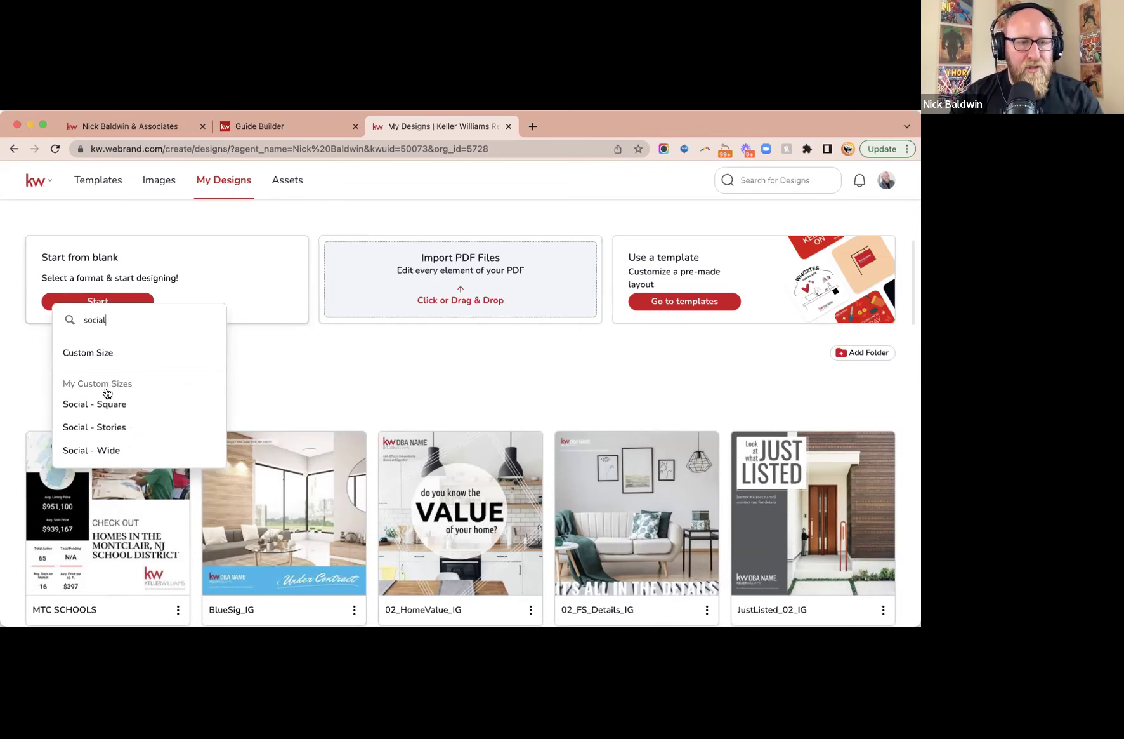
pyautogui.click(110, 405)
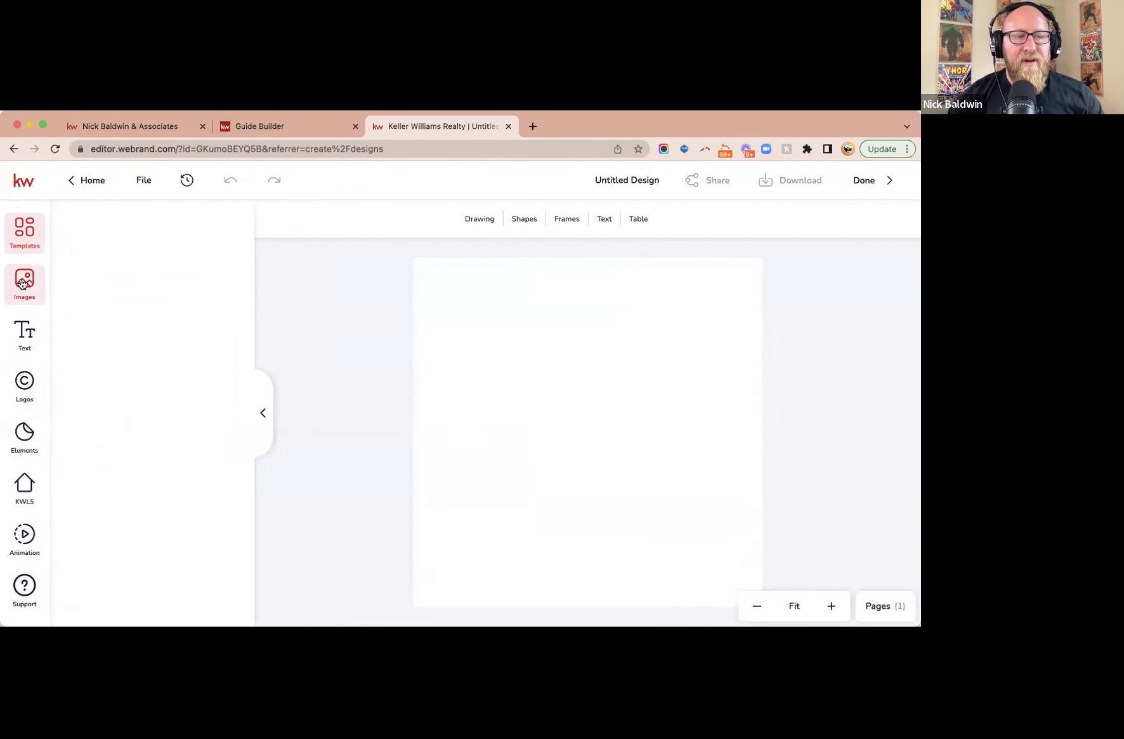
# - Filter the stock image library to show Free images only
pyautogui.click(22, 283)
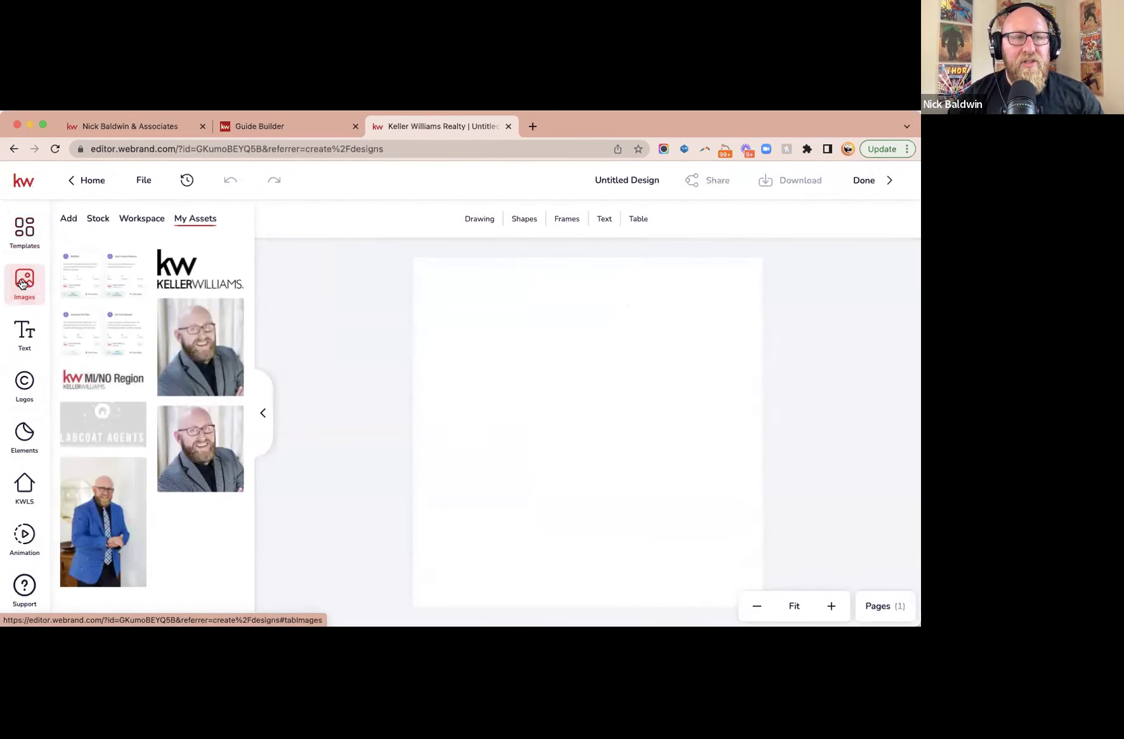
pyautogui.click(97, 219)
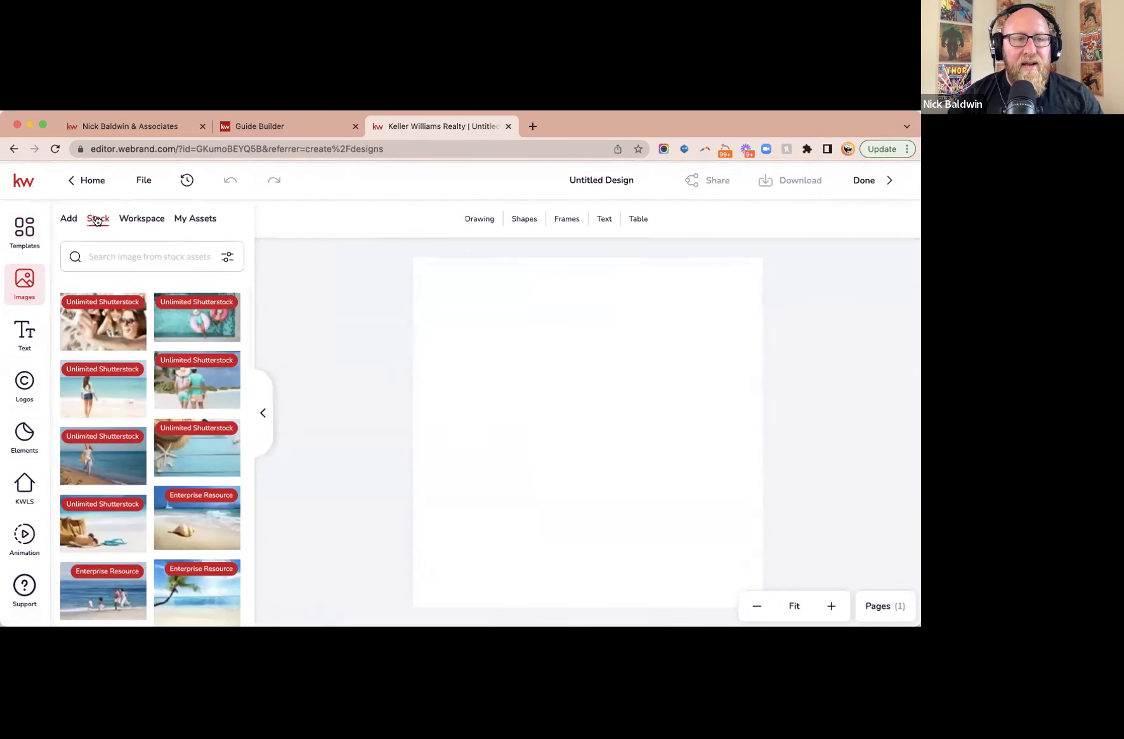
pyautogui.click(226, 259)
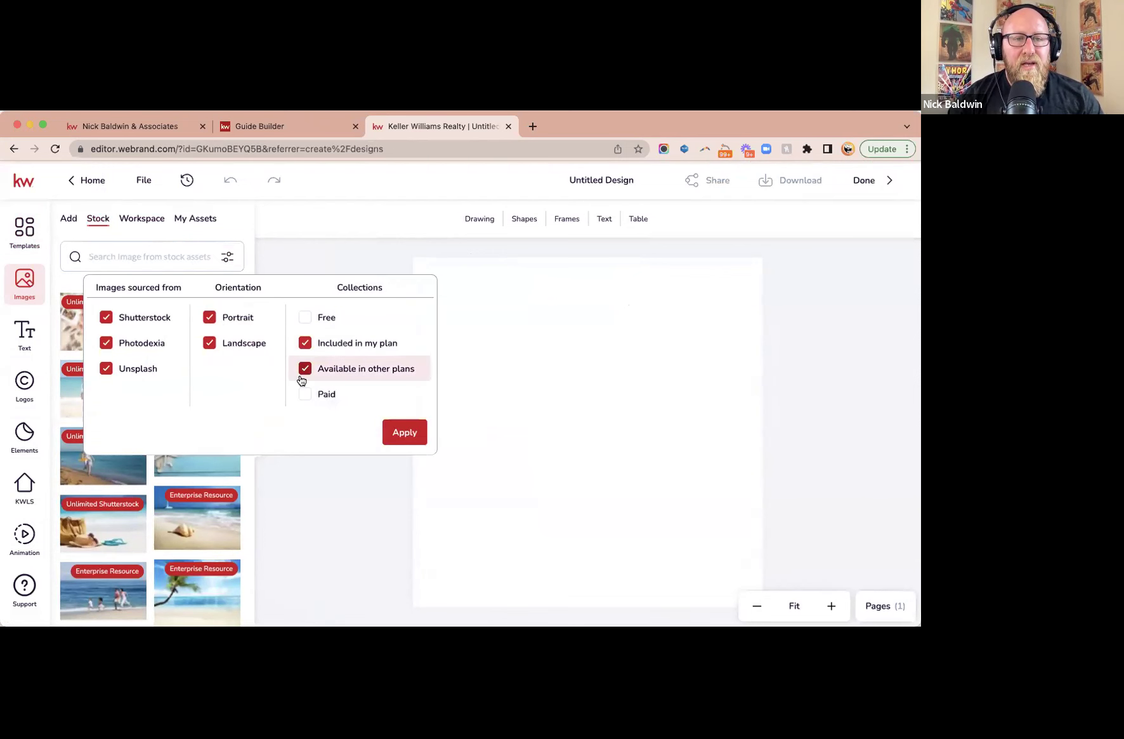
pyautogui.click(305, 319)
pyautogui.click(305, 319)
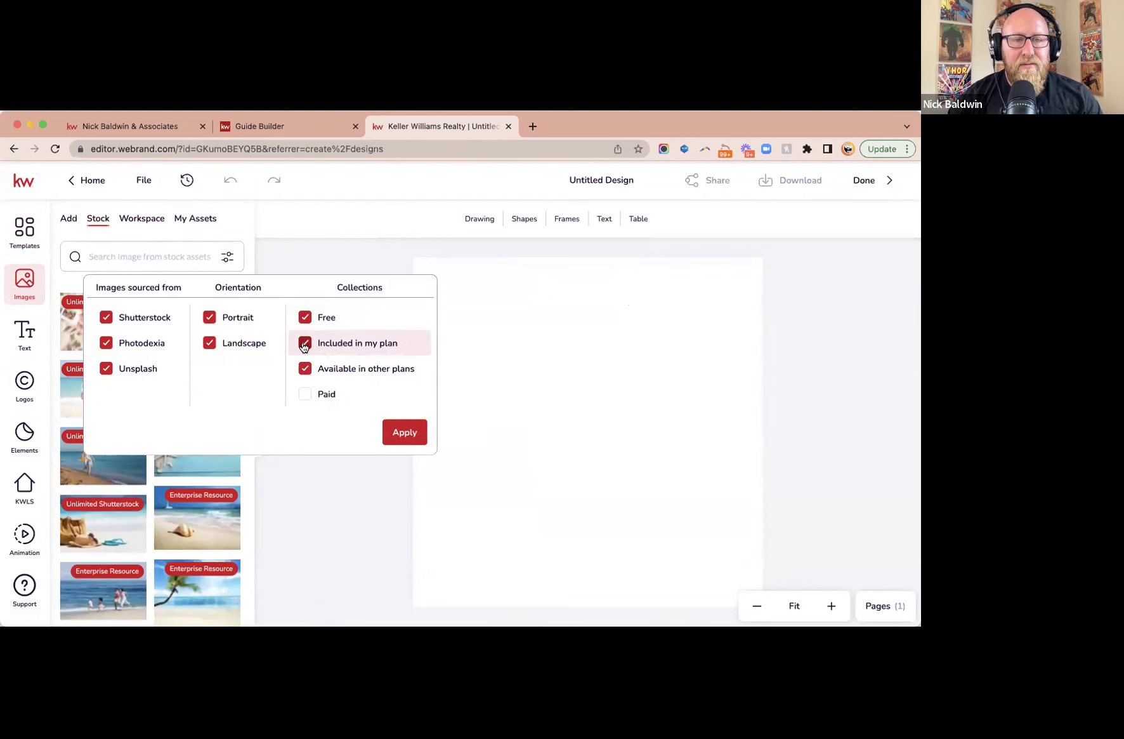
pyautogui.click(304, 345)
pyautogui.click(306, 371)
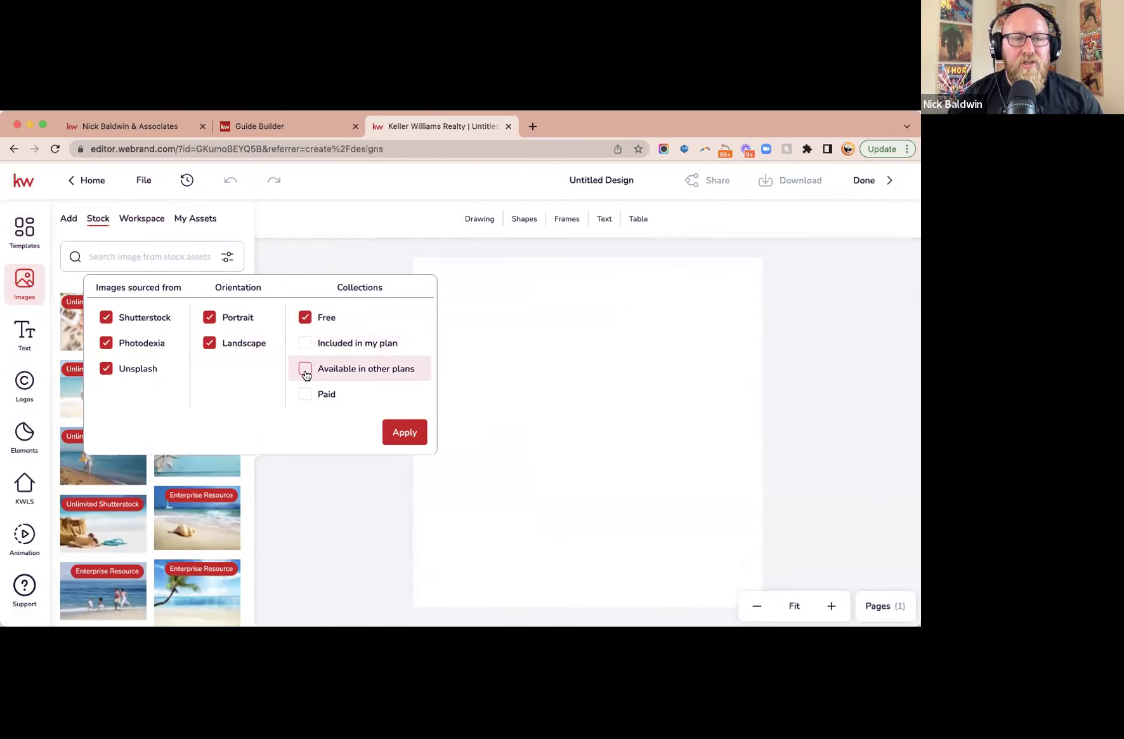
pyautogui.click(404, 432)
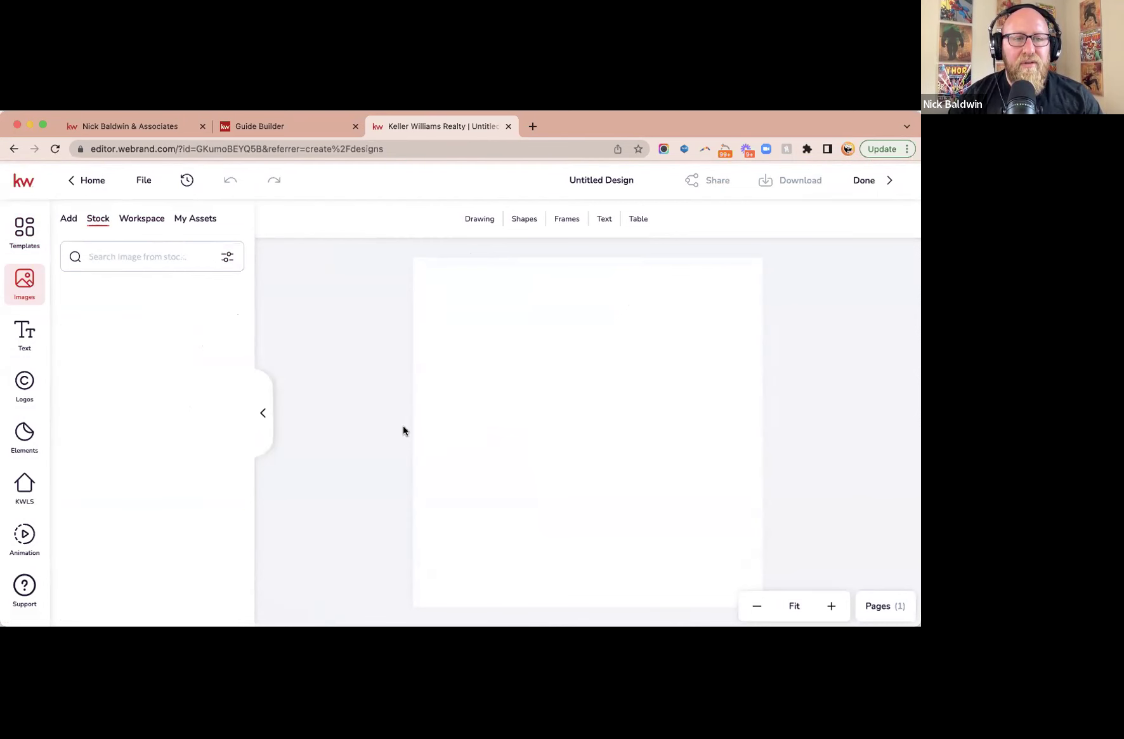
# - Search stock photos for 'lawyer' and fill the canvas with the signing-papers photo
pyautogui.click(158, 256)
pyautogui.write('lawyer')
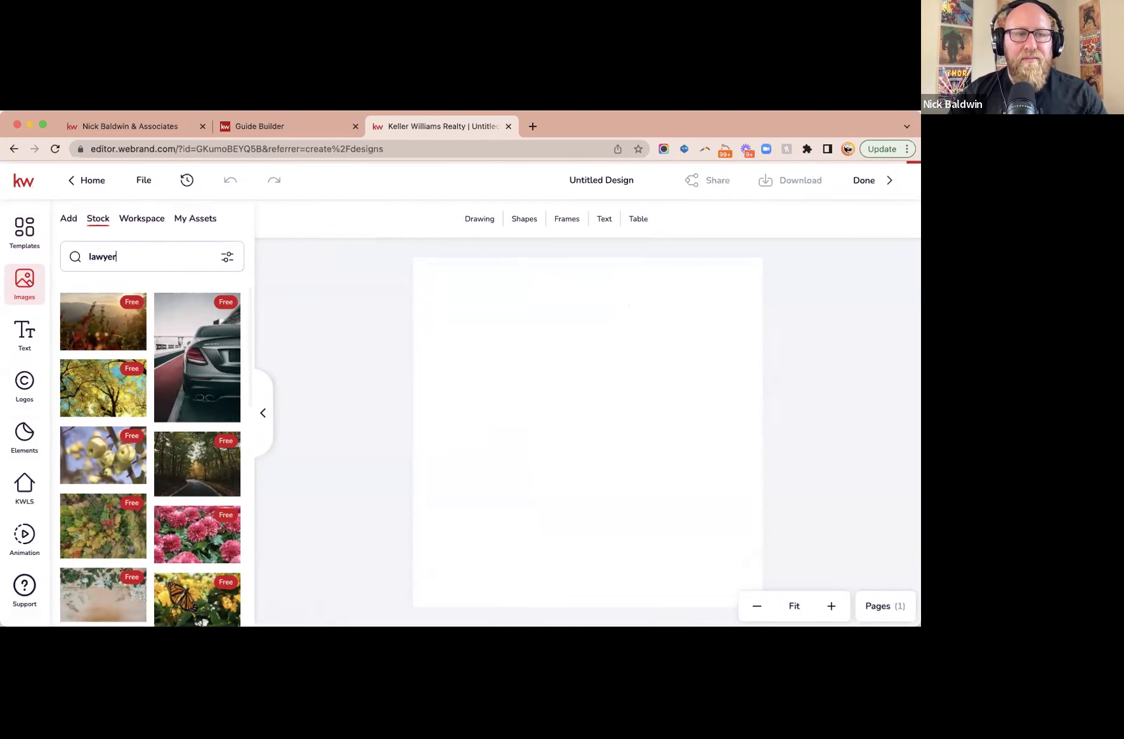
pyautogui.press('Return')
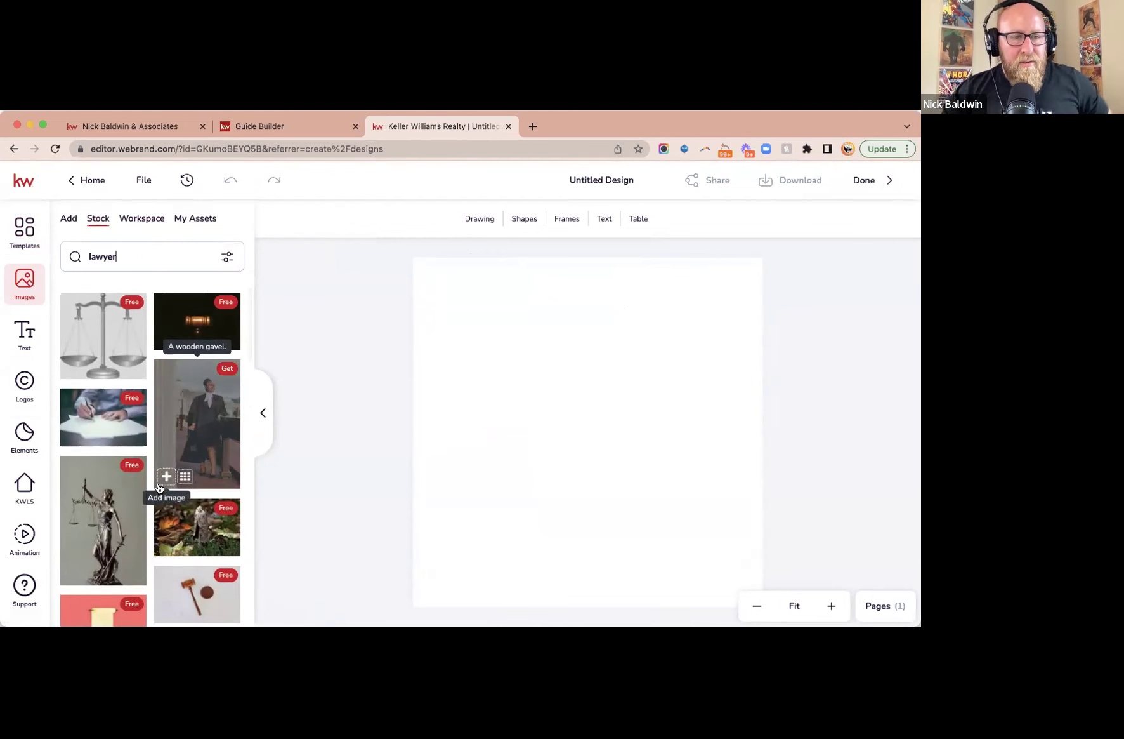
pyautogui.click(599, 450)
pyautogui.moveTo(94, 424)
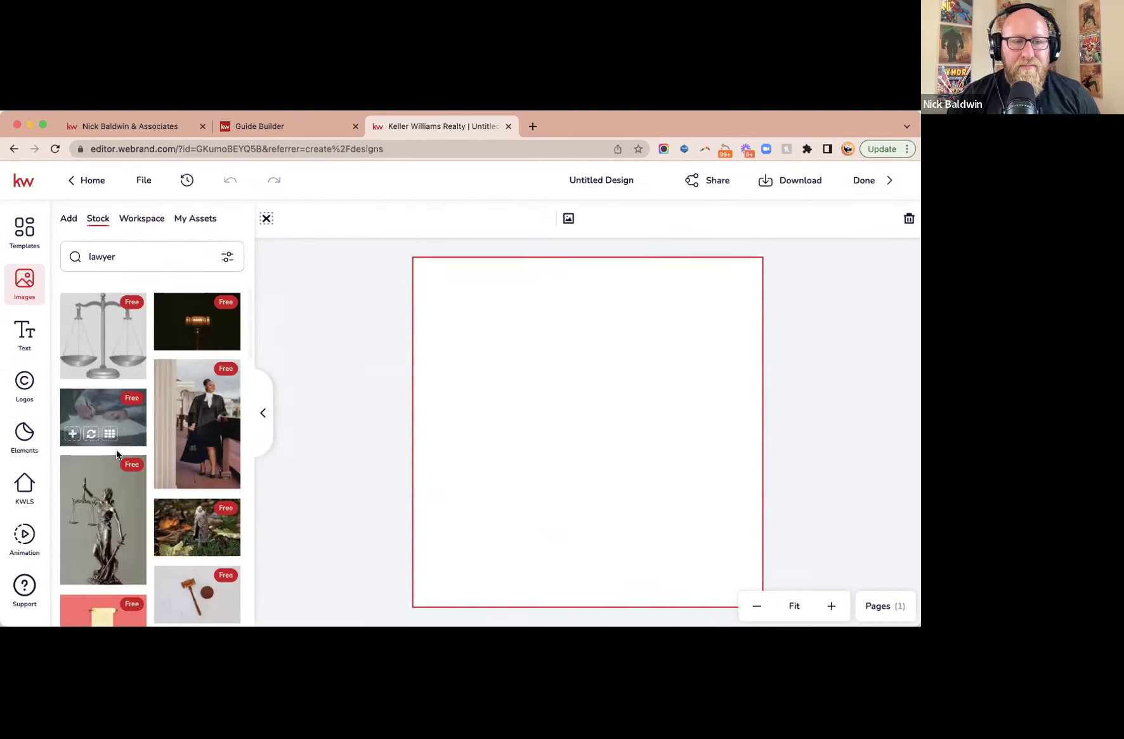
pyautogui.click(94, 420)
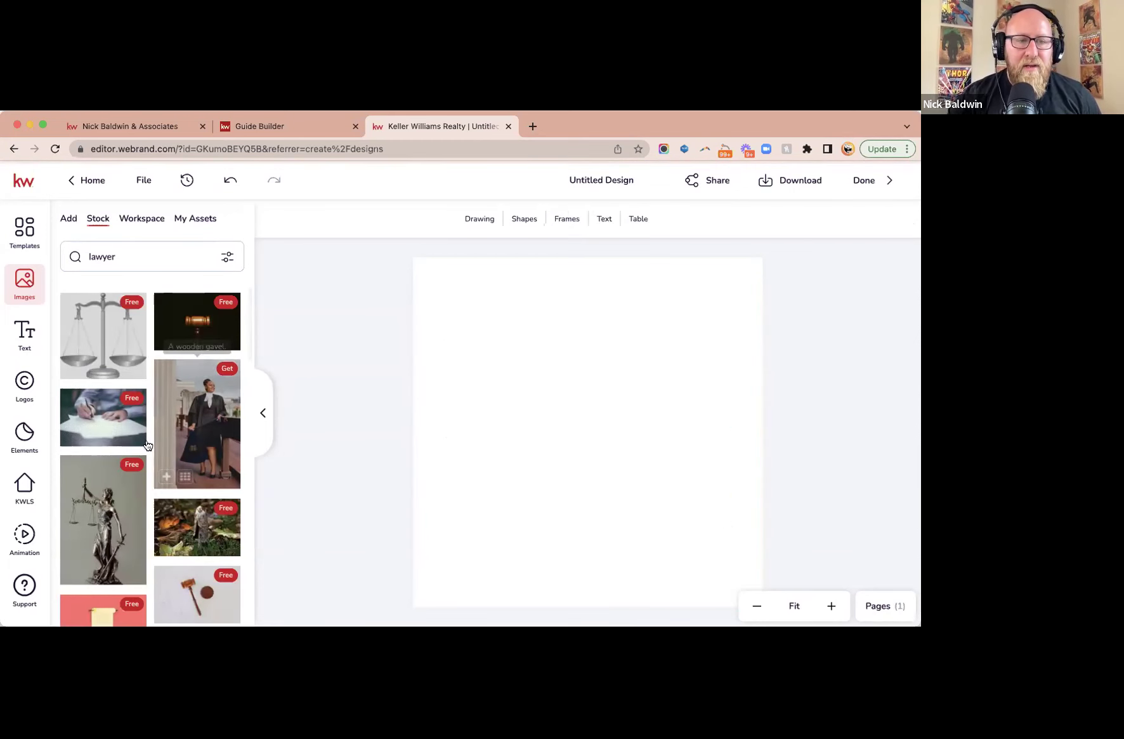
pyautogui.click(91, 434)
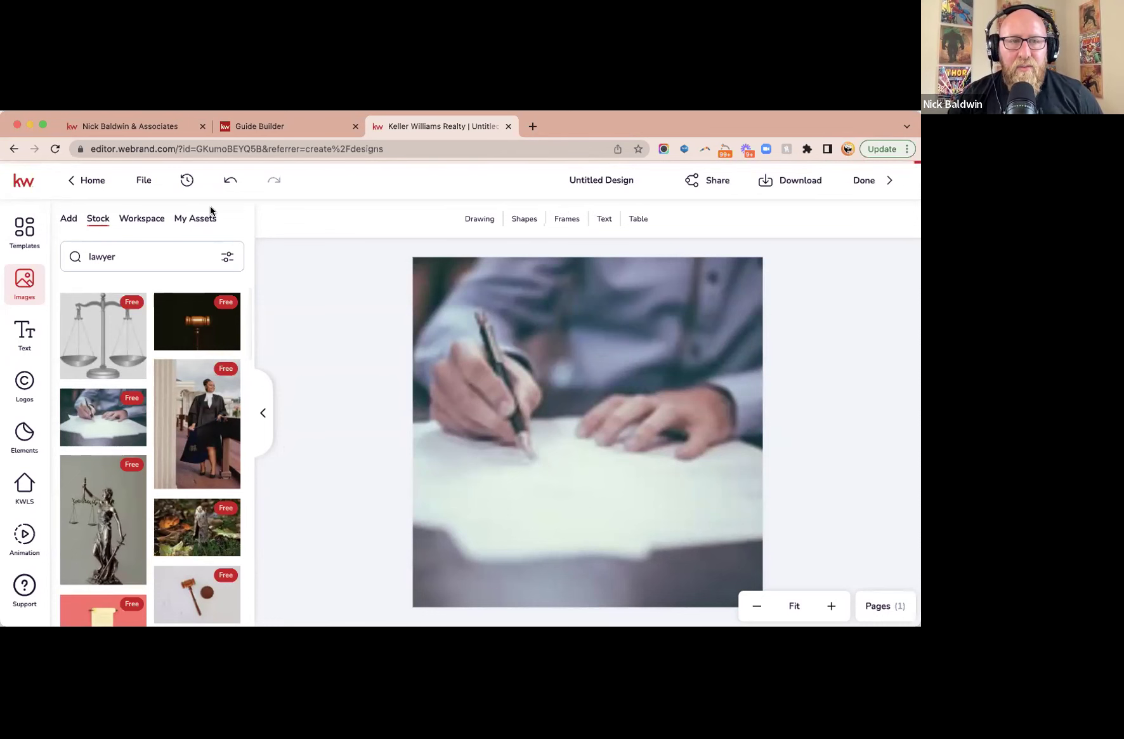
# - Rename the design to 'lawyer' and save it
pyautogui.click(630, 177)
pyautogui.write('lawyer')
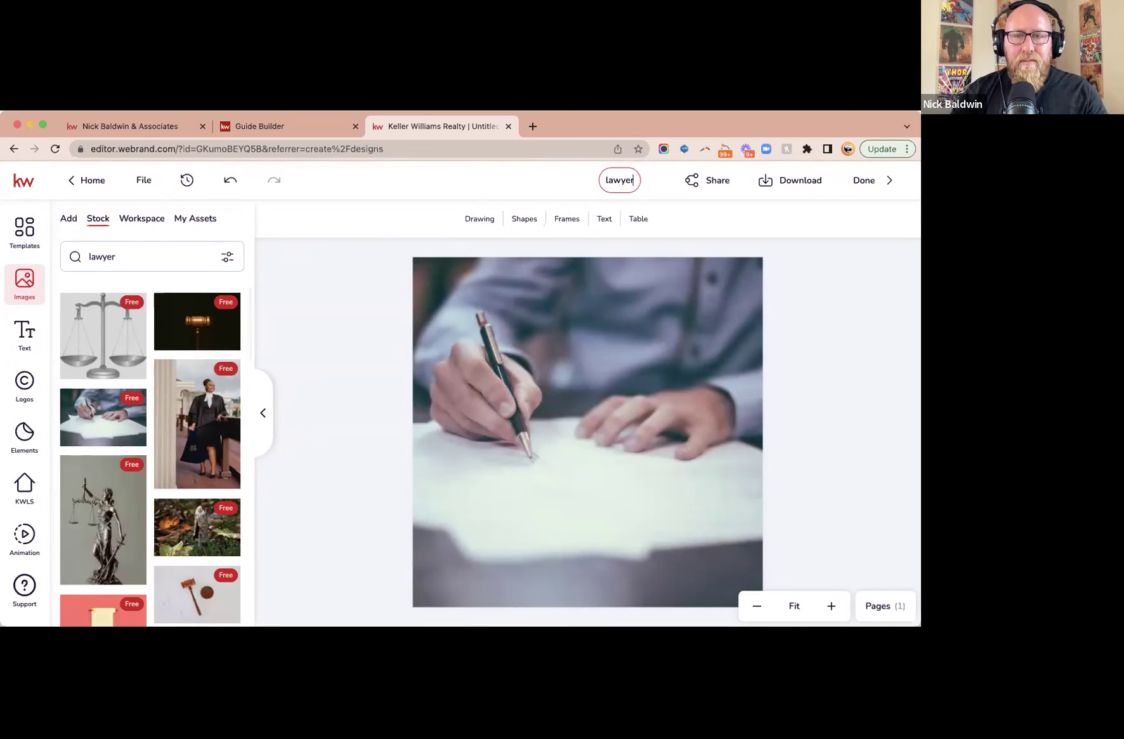
pyautogui.click(143, 180)
pyautogui.click(152, 220)
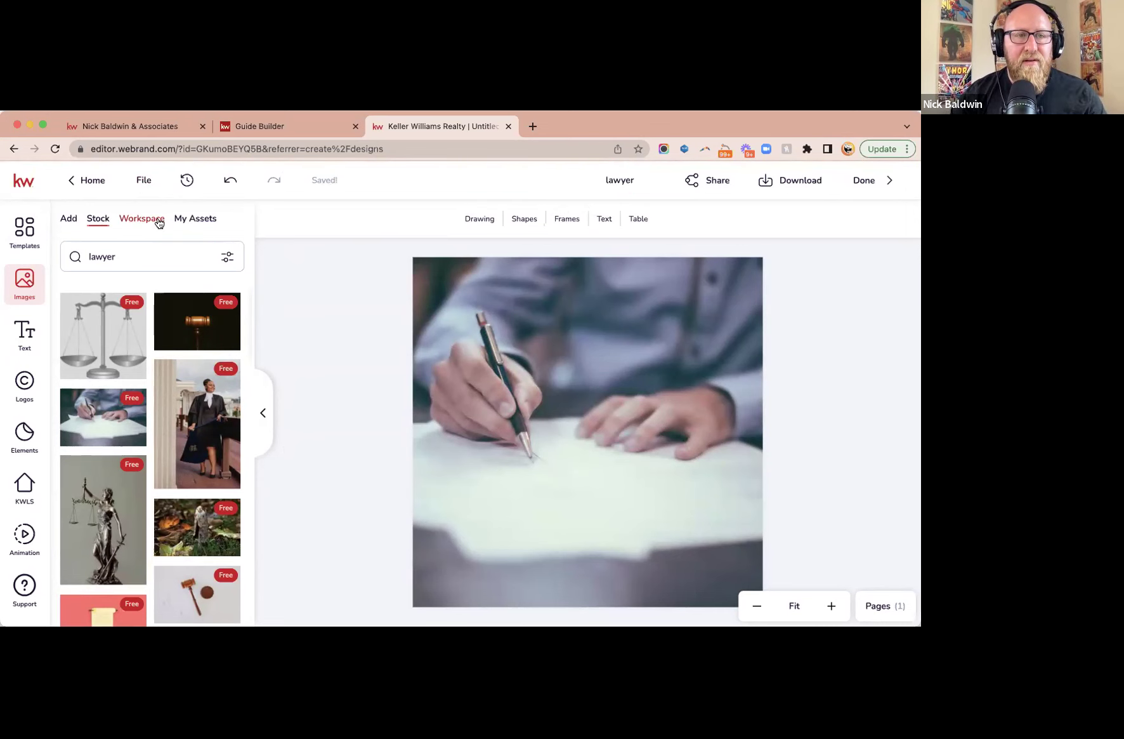
pyautogui.click(157, 220)
pyautogui.click(144, 180)
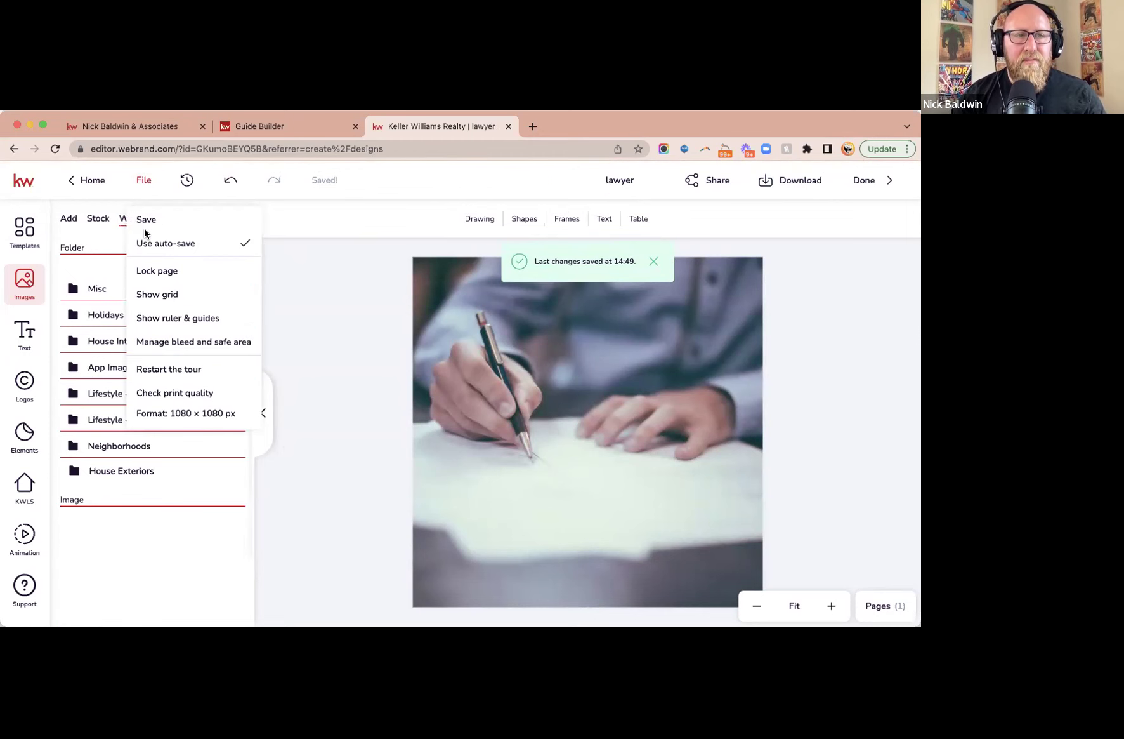
pyautogui.click(146, 219)
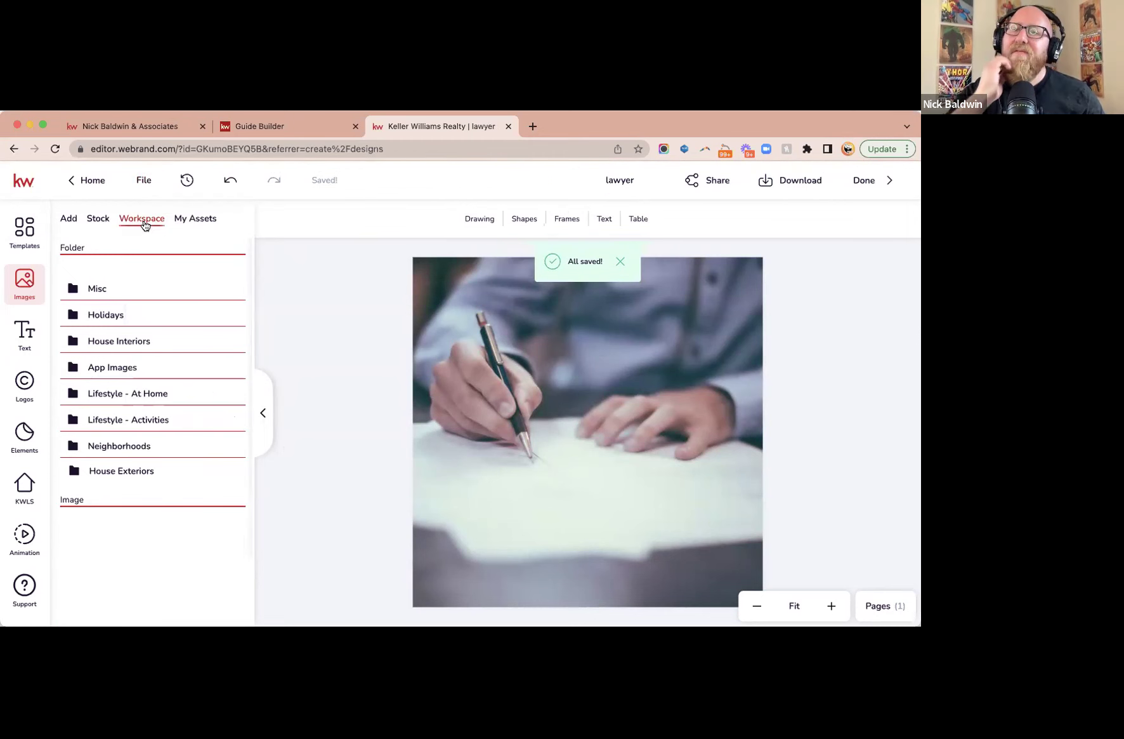
# - Download the 'lawyer' design as a PNG image
pyautogui.click(791, 182)
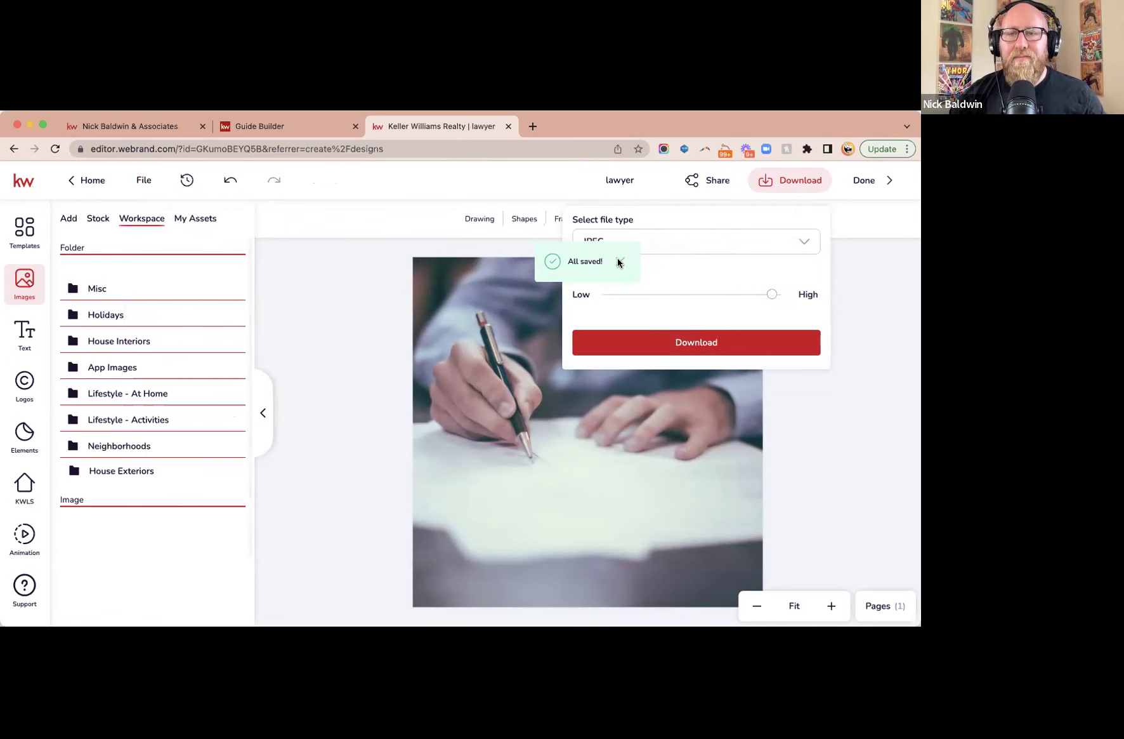
pyautogui.click(682, 243)
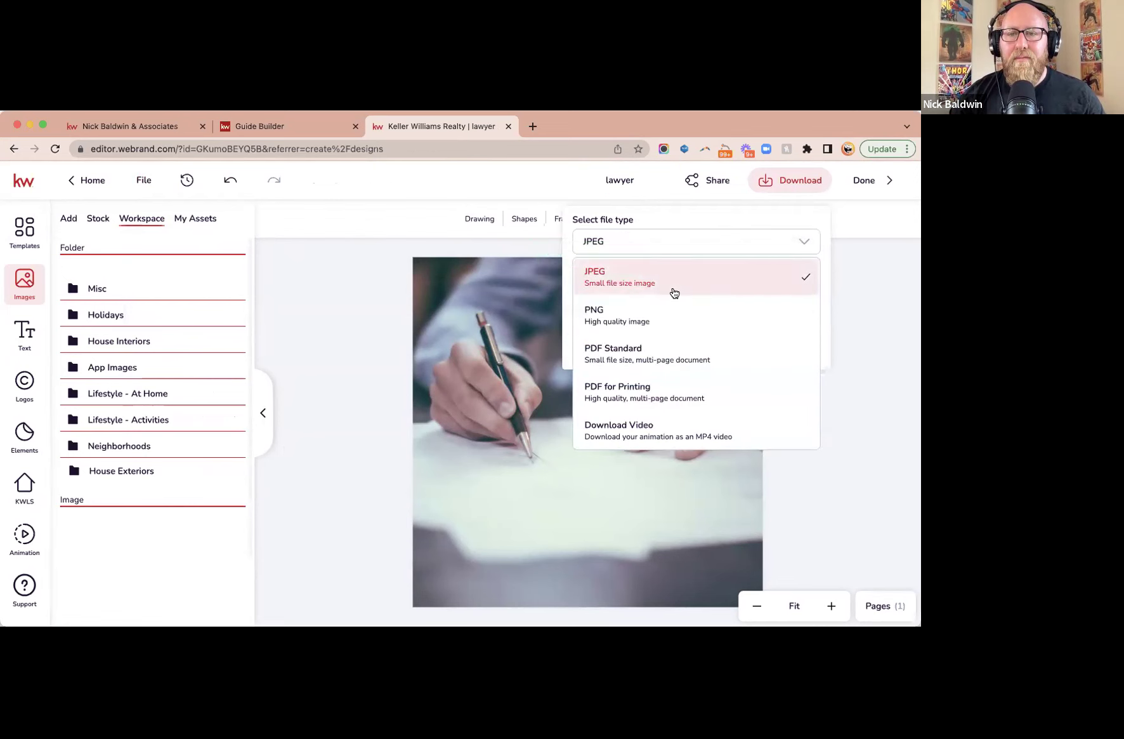
pyautogui.click(669, 315)
pyautogui.click(698, 364)
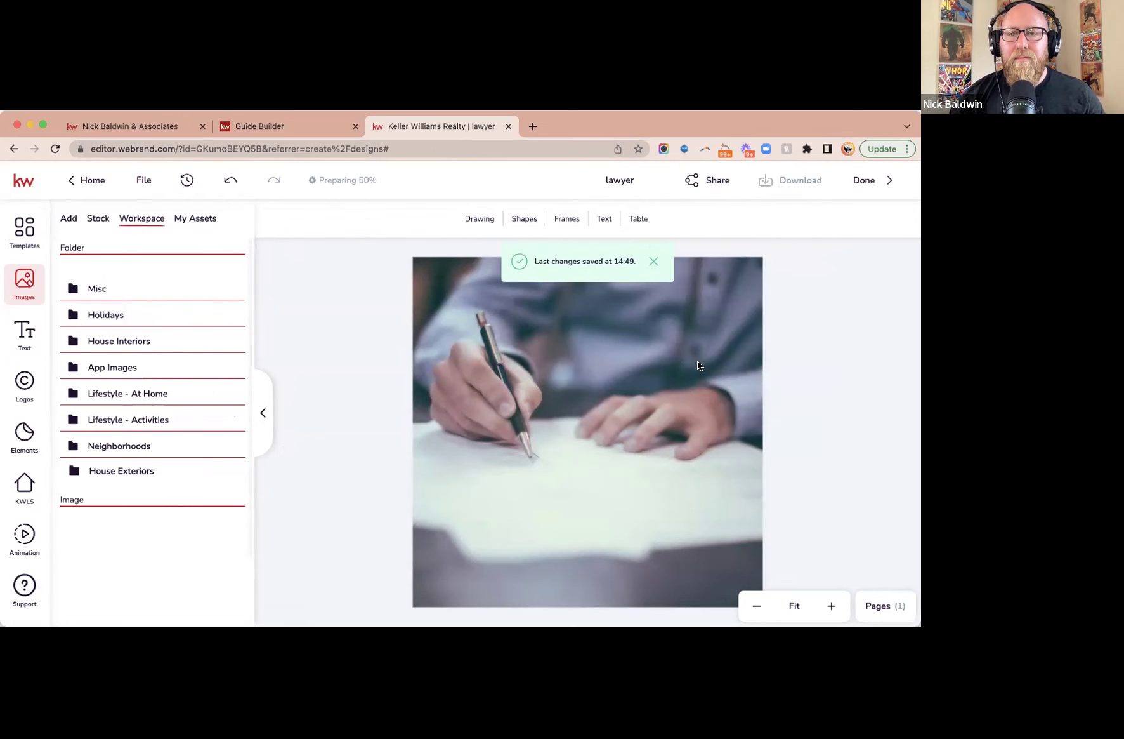
pyautogui.click(276, 129)
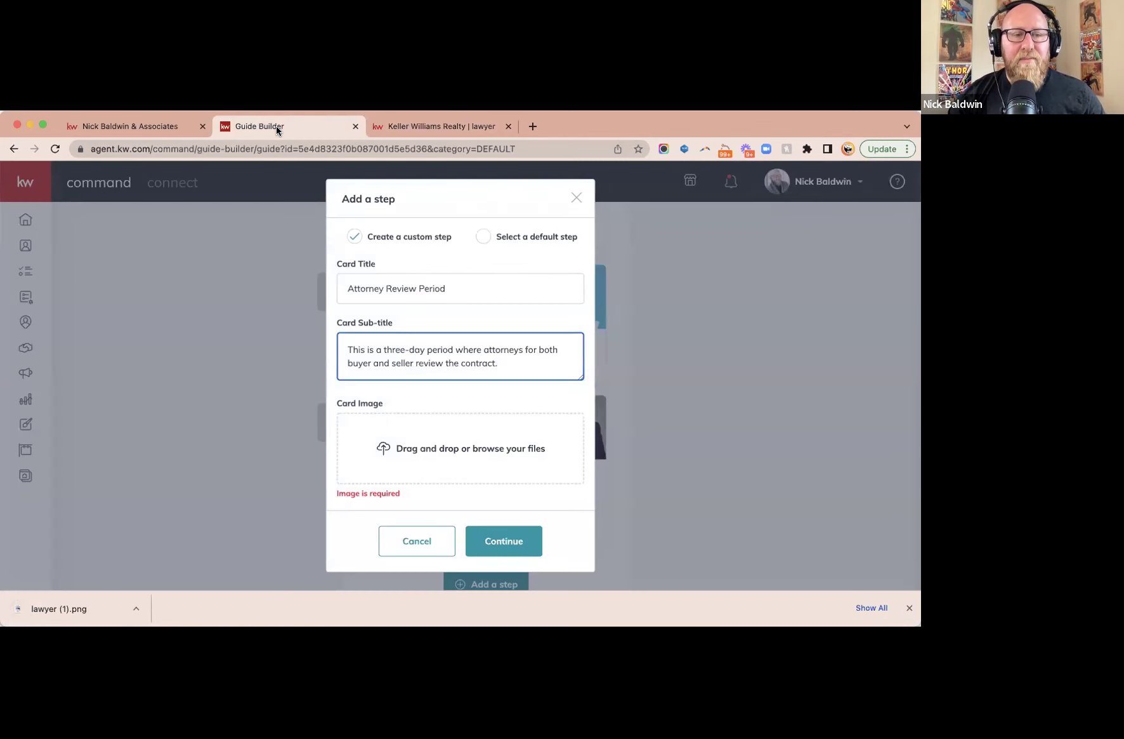
# - Upload lawyer (1).png as the card image and add the Attorney Review Period step
pyautogui.click(489, 449)
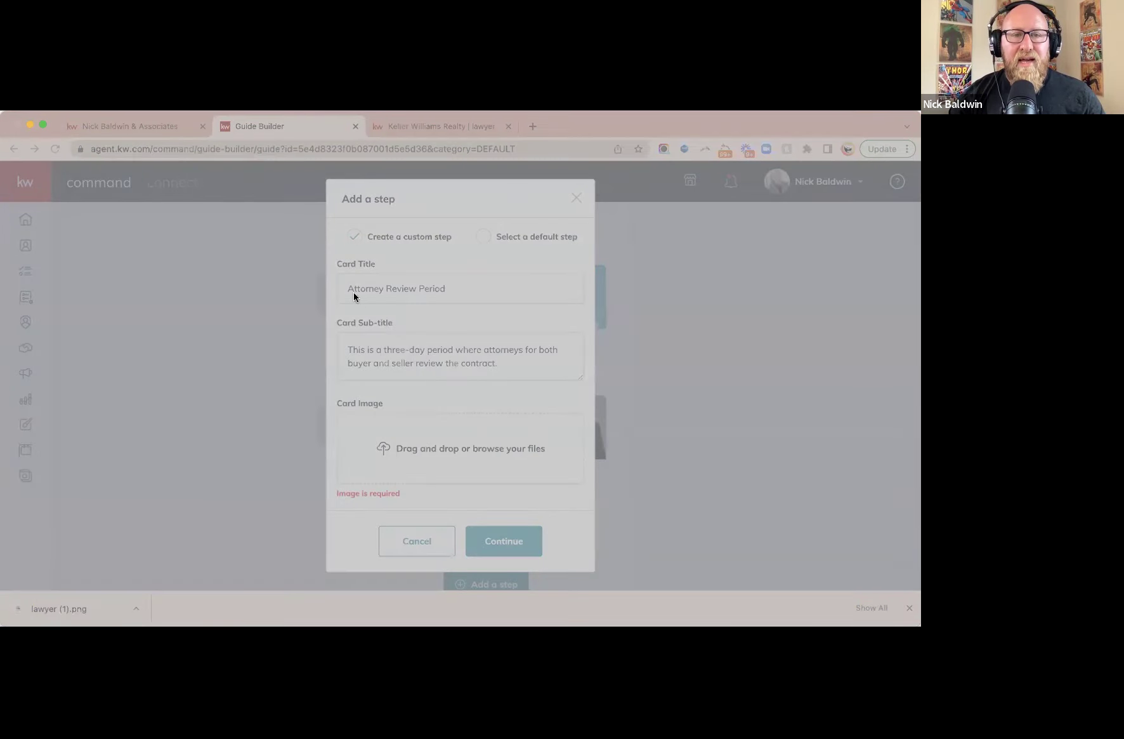
pyautogui.press('Return')
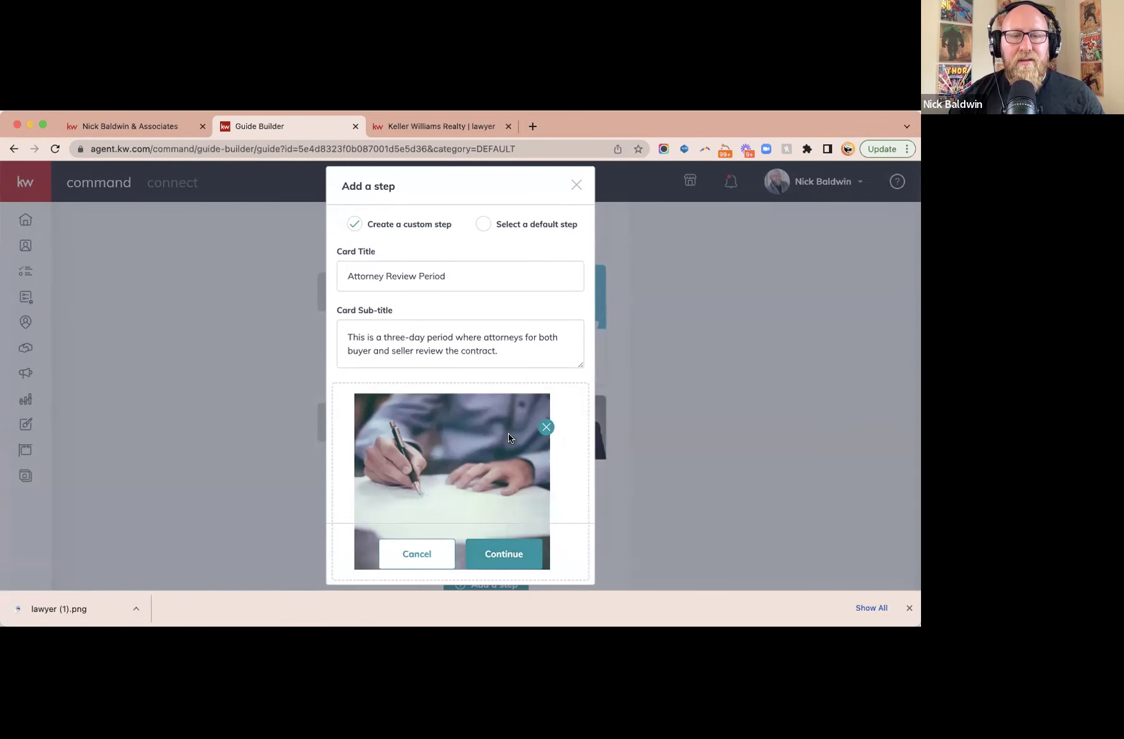
pyautogui.scroll(-2, 562, 459)
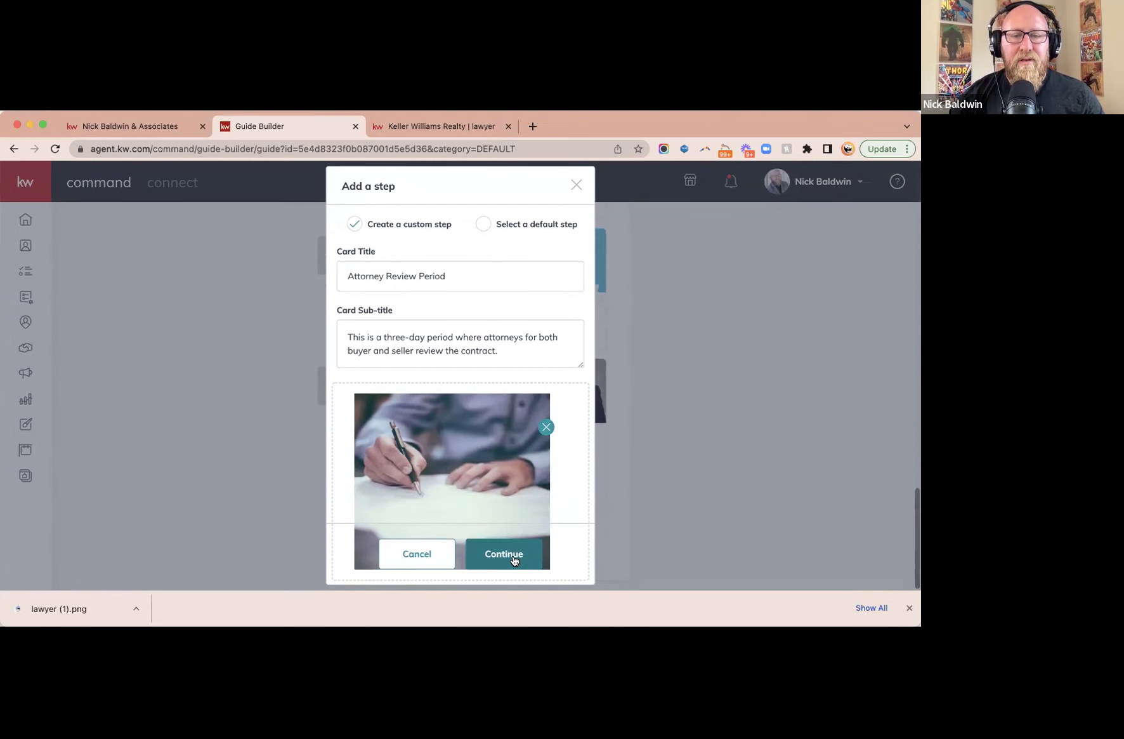
pyautogui.click(513, 558)
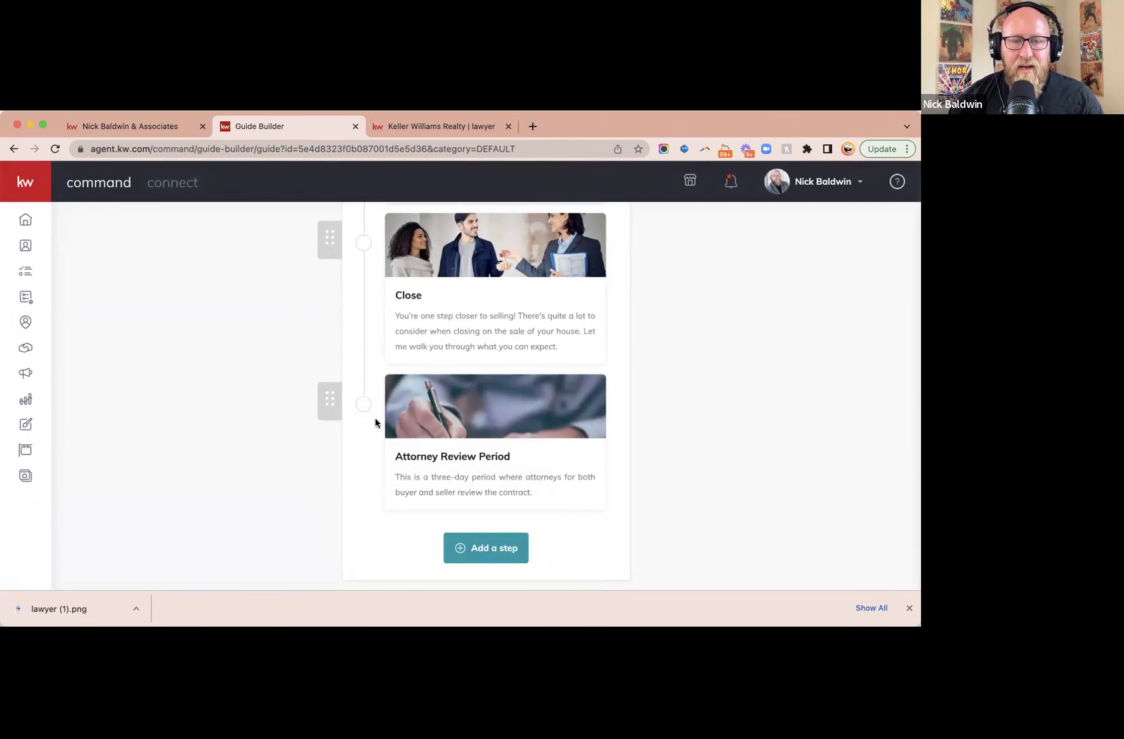
# - Move Attorney Review Period directly after Review Offers and save the Seller's Guide
pyautogui.moveTo(329, 407); pyautogui.dragTo(326, 499)
pyautogui.moveTo(326, 504); pyautogui.dragTo(326, 455)
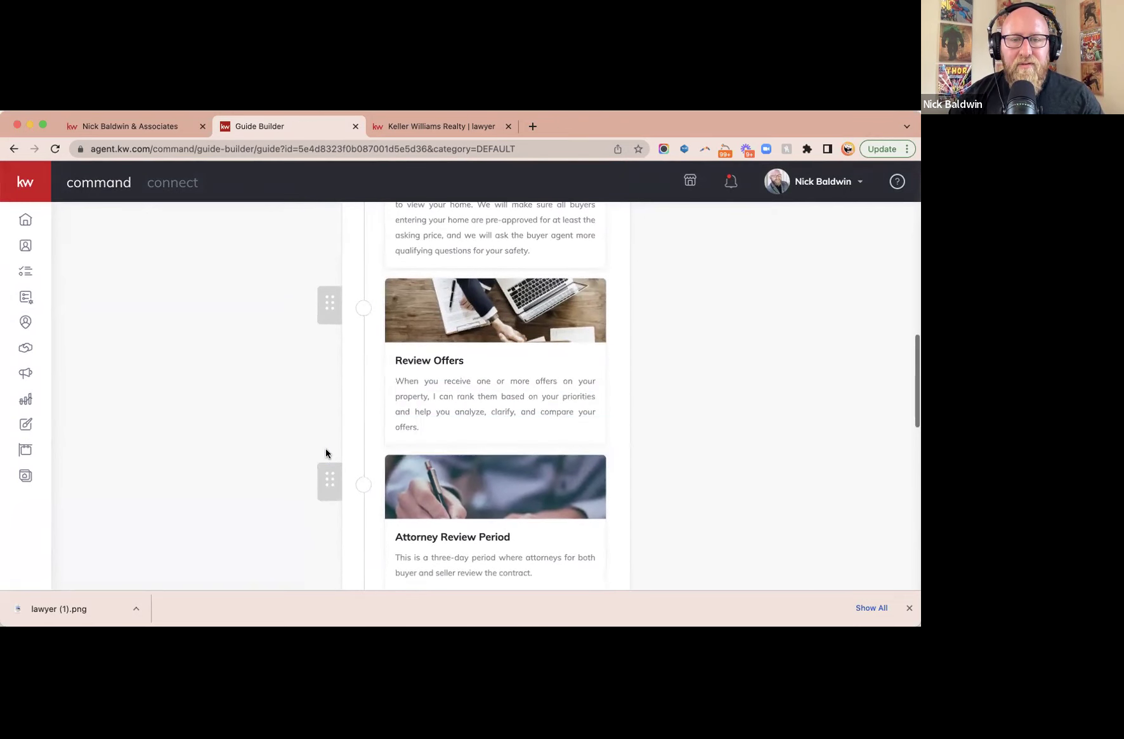
pyautogui.scroll(-3, 660, 464)
pyautogui.scroll(10, 661, 465)
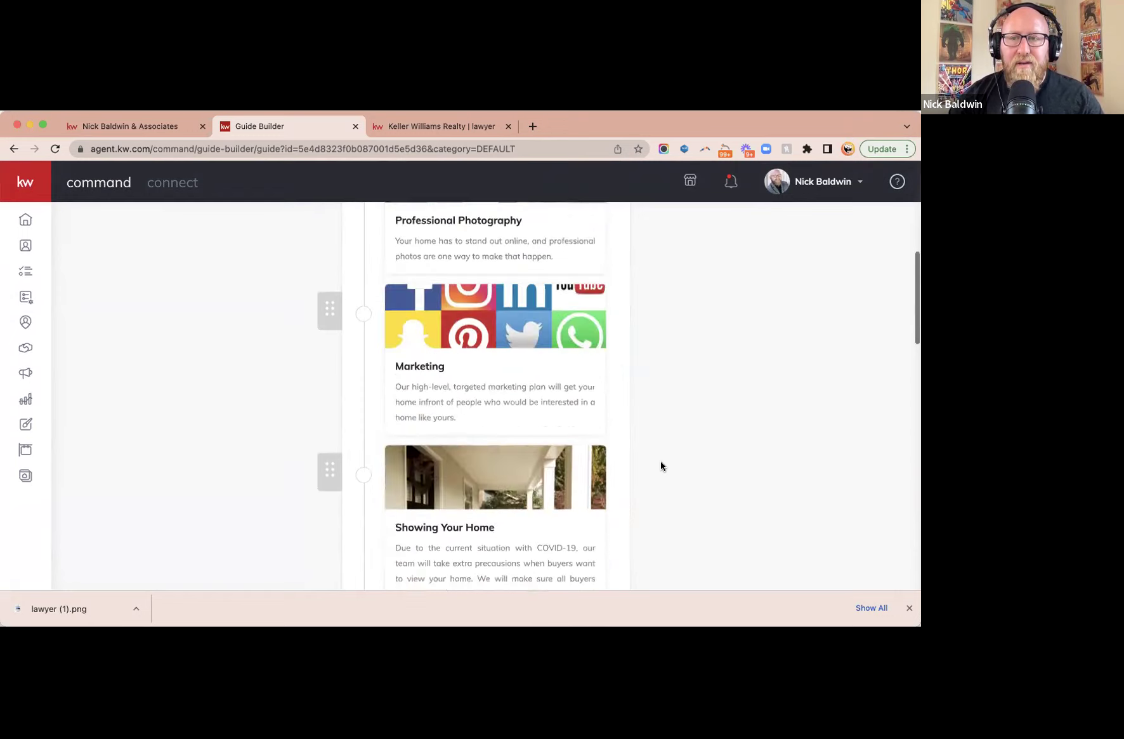
pyautogui.scroll(5, 744, 362)
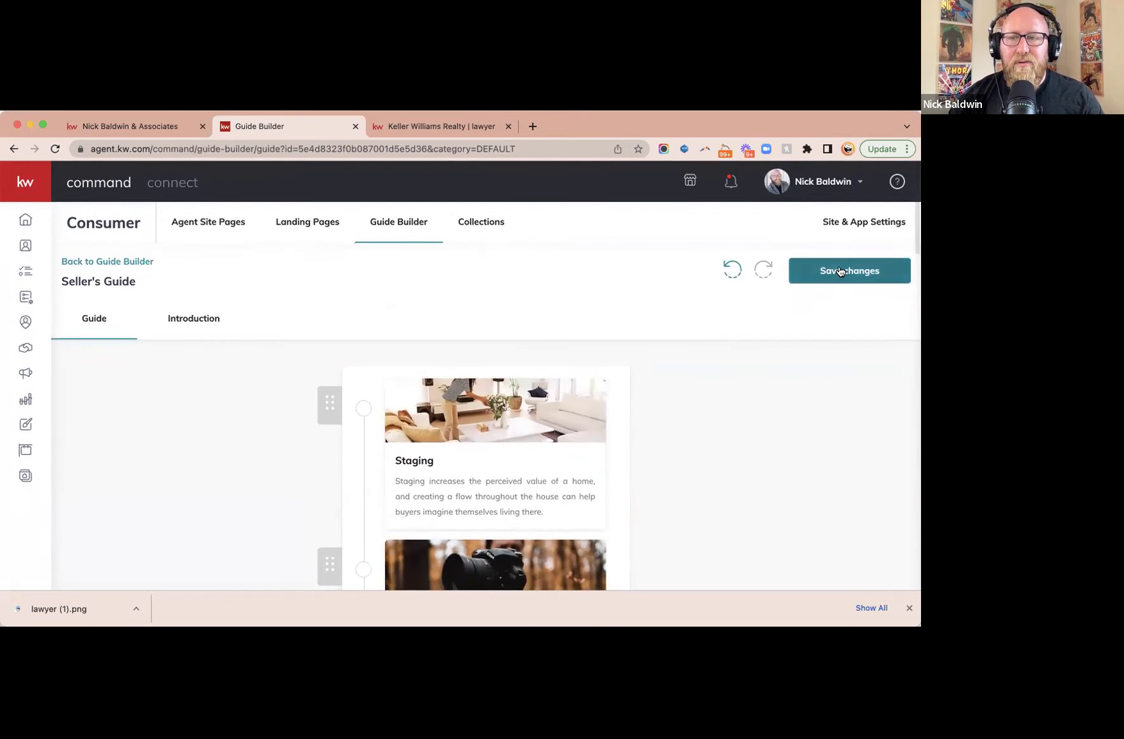
pyautogui.click(841, 269)
pyautogui.click(142, 127)
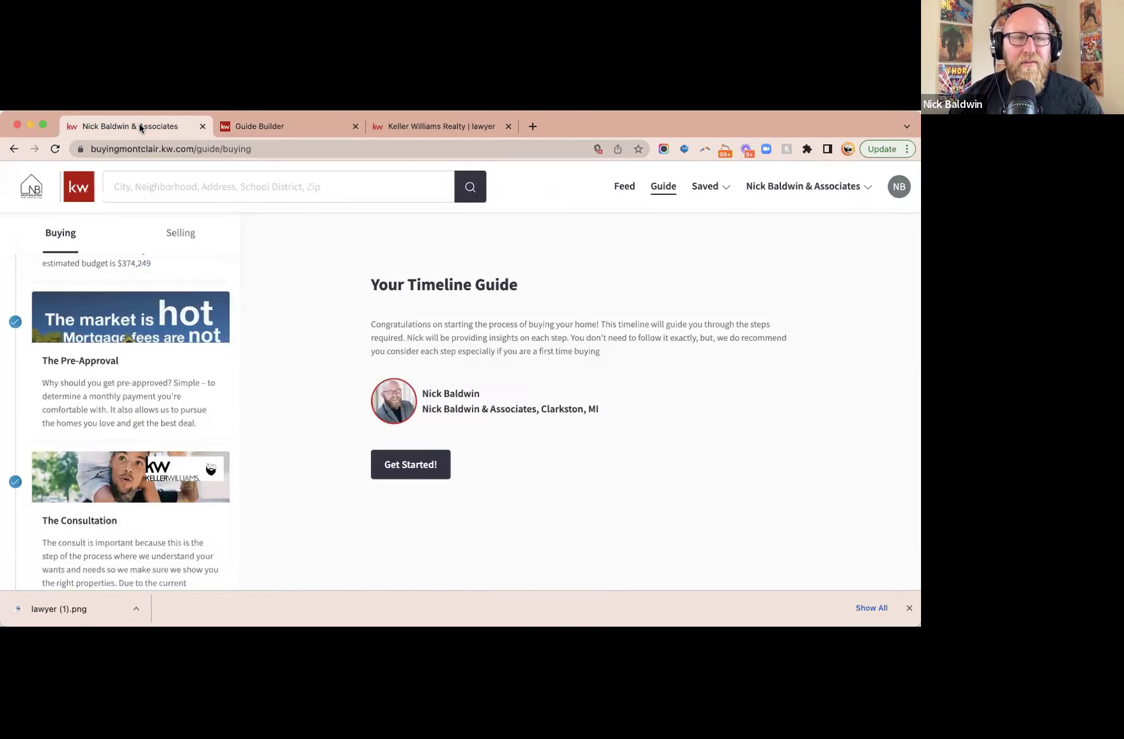
# - Open the new Attorney Review Period card in the agent site's Selling guide, then return to Guide Builder
pyautogui.click(180, 235)
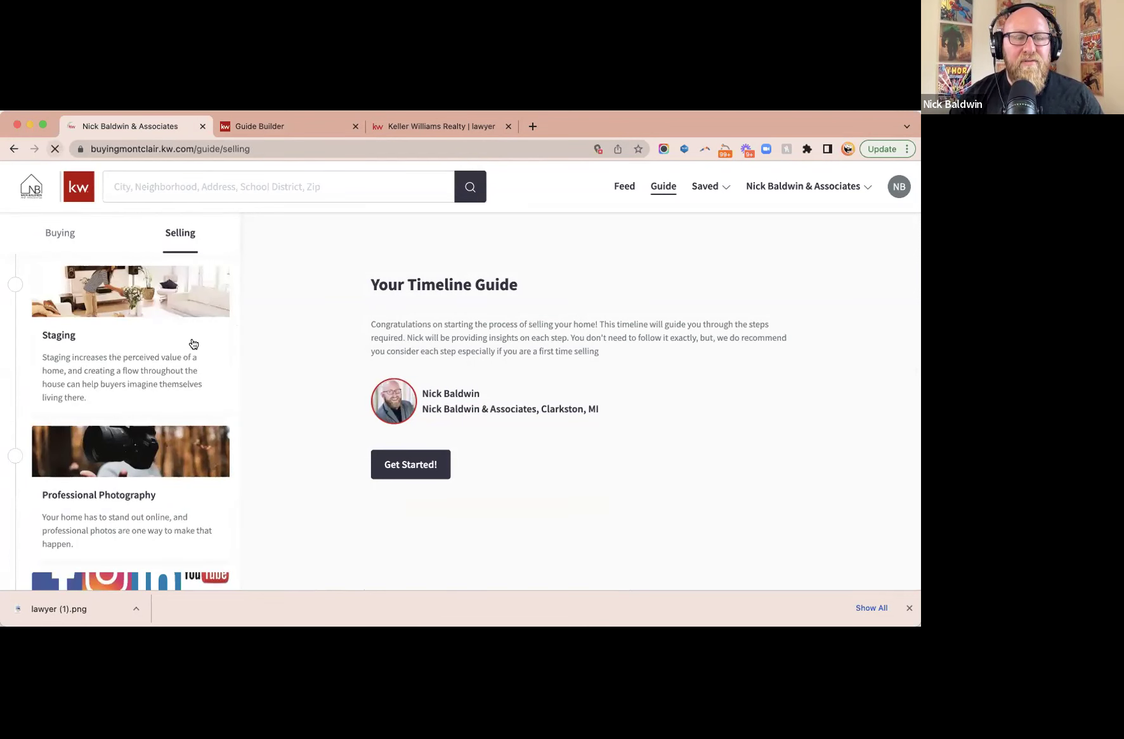
pyautogui.scroll(-10, 208, 357)
pyautogui.scroll(-5, 207, 357)
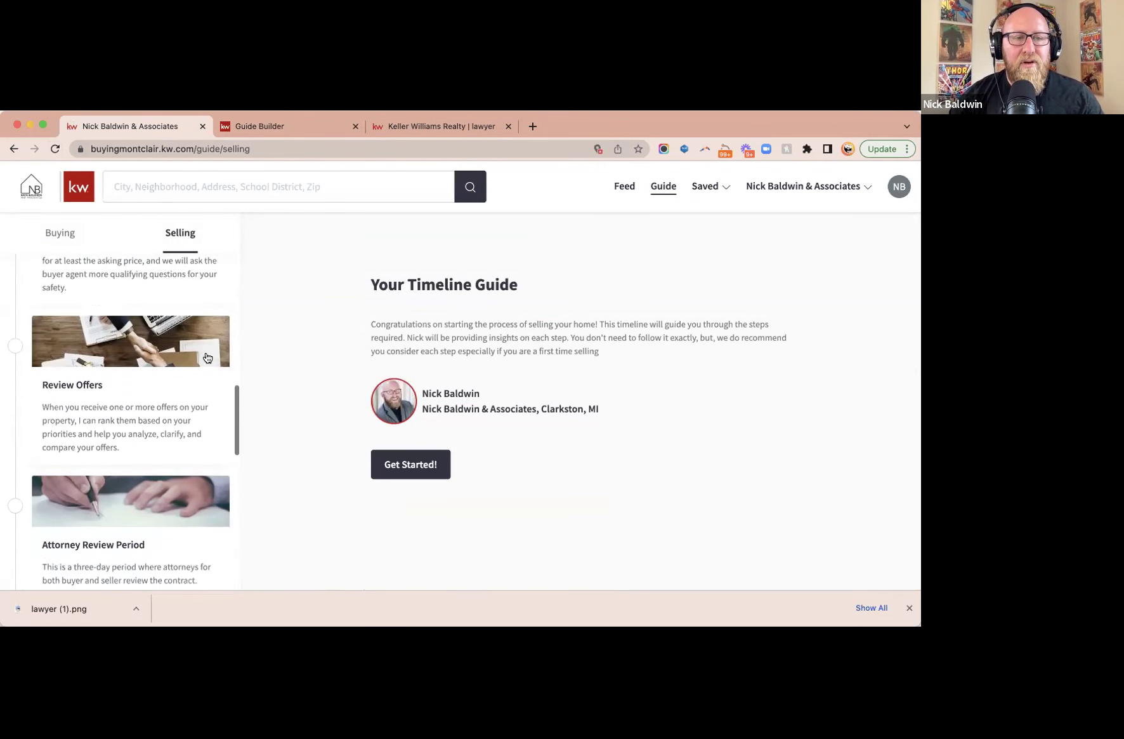
pyautogui.click(153, 493)
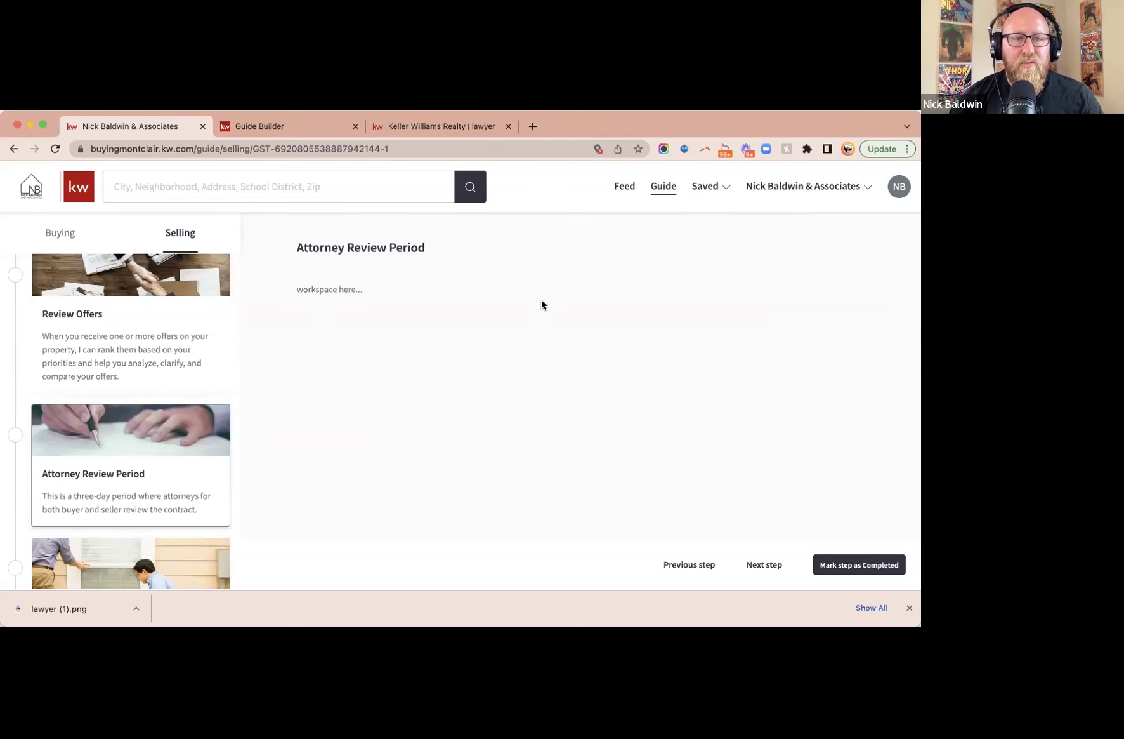
pyautogui.click(300, 124)
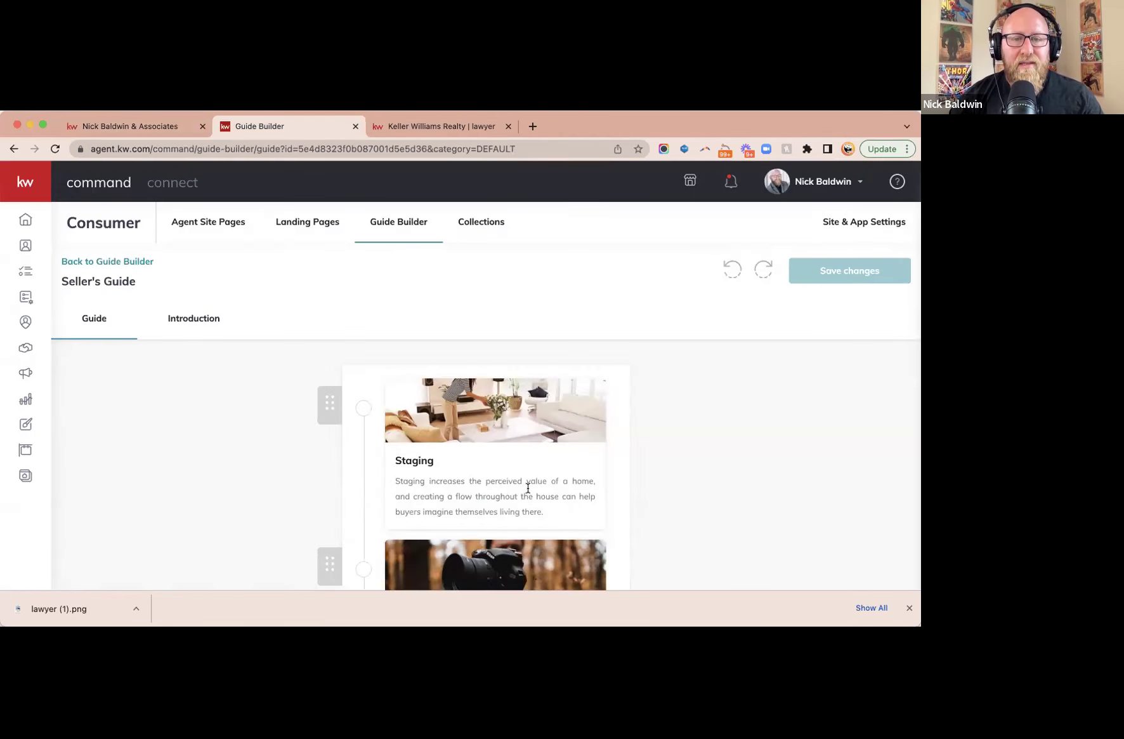
pyautogui.scroll(-10, 527, 485)
pyautogui.scroll(-8, 553, 497)
# - Replace the step's 'workspace here...' placeholder with the copied three-day review subtitle and save
pyautogui.click(519, 422)
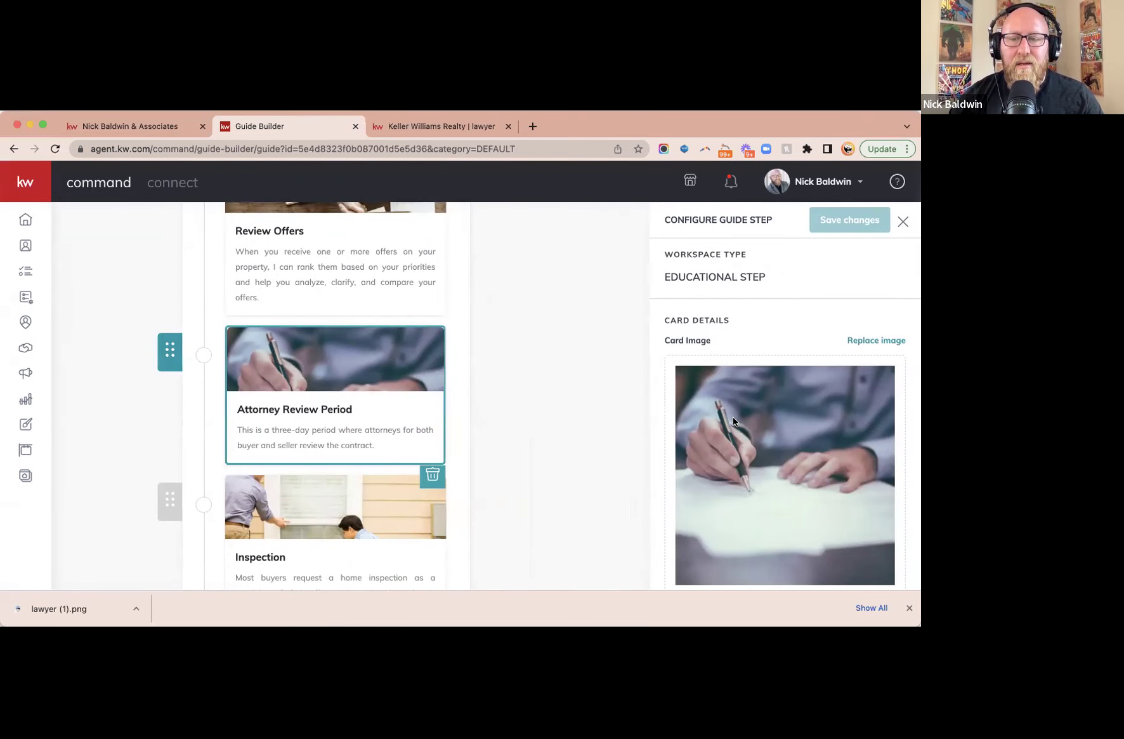
pyautogui.scroll(-5, 757, 397)
pyautogui.click(744, 506)
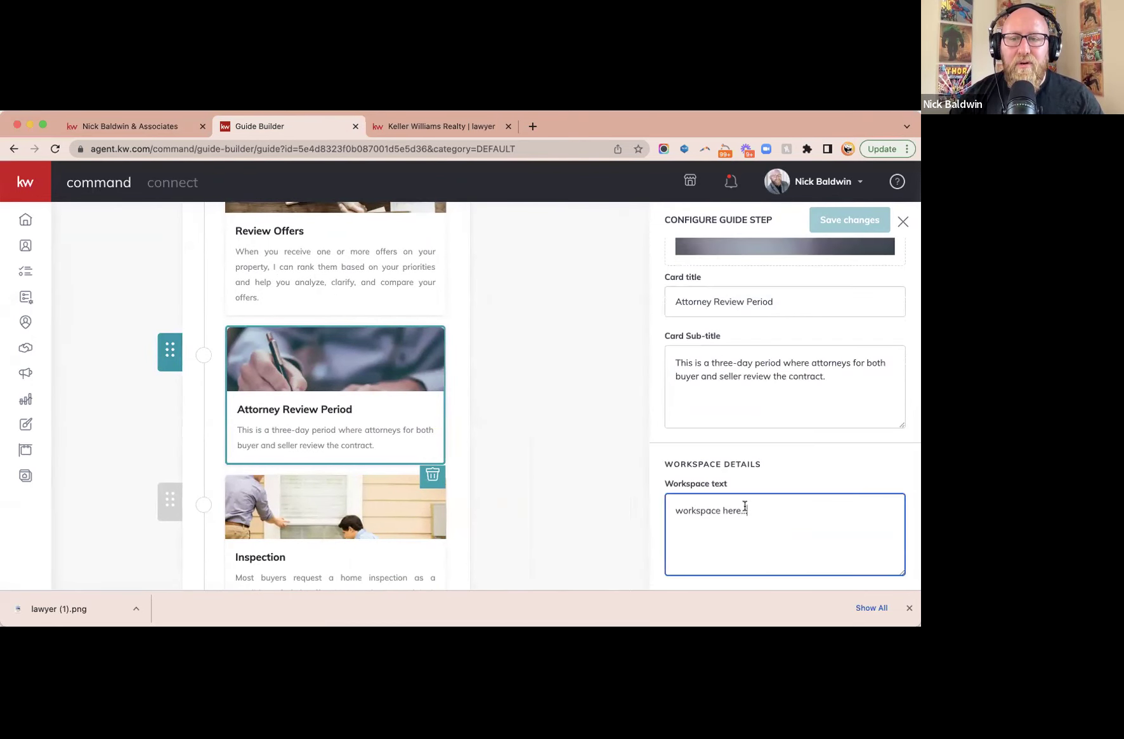
pyautogui.tripleClick(735, 366)
pyautogui.press('cmd+c')
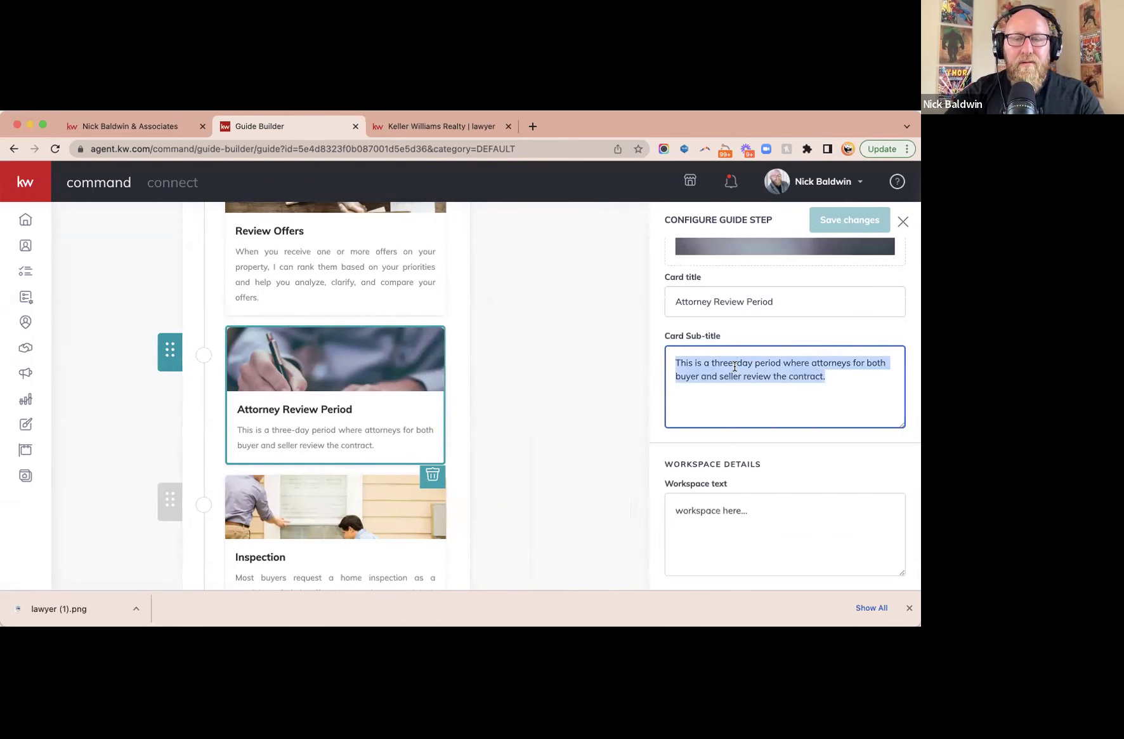
pyautogui.click(739, 511)
pyautogui.press('cmd+v')
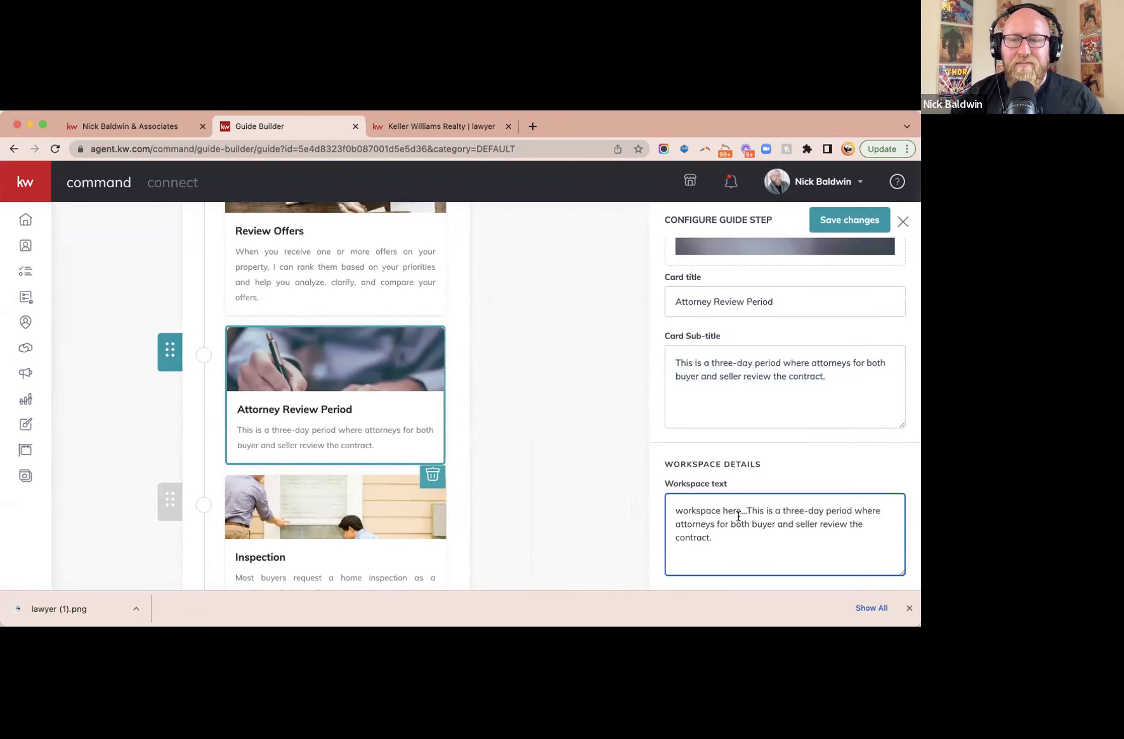
pyautogui.moveTo(746, 510); pyautogui.dragTo(675, 508)
pyautogui.press('BackSpace')
pyautogui.click(839, 224)
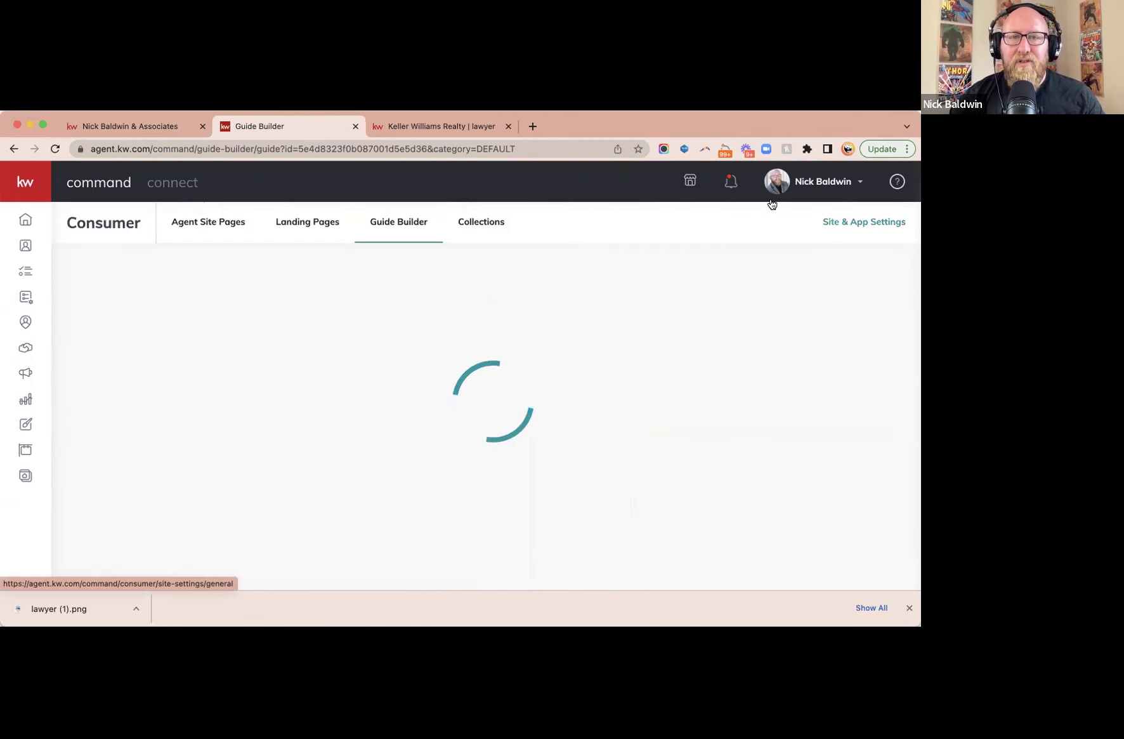
pyautogui.click(140, 126)
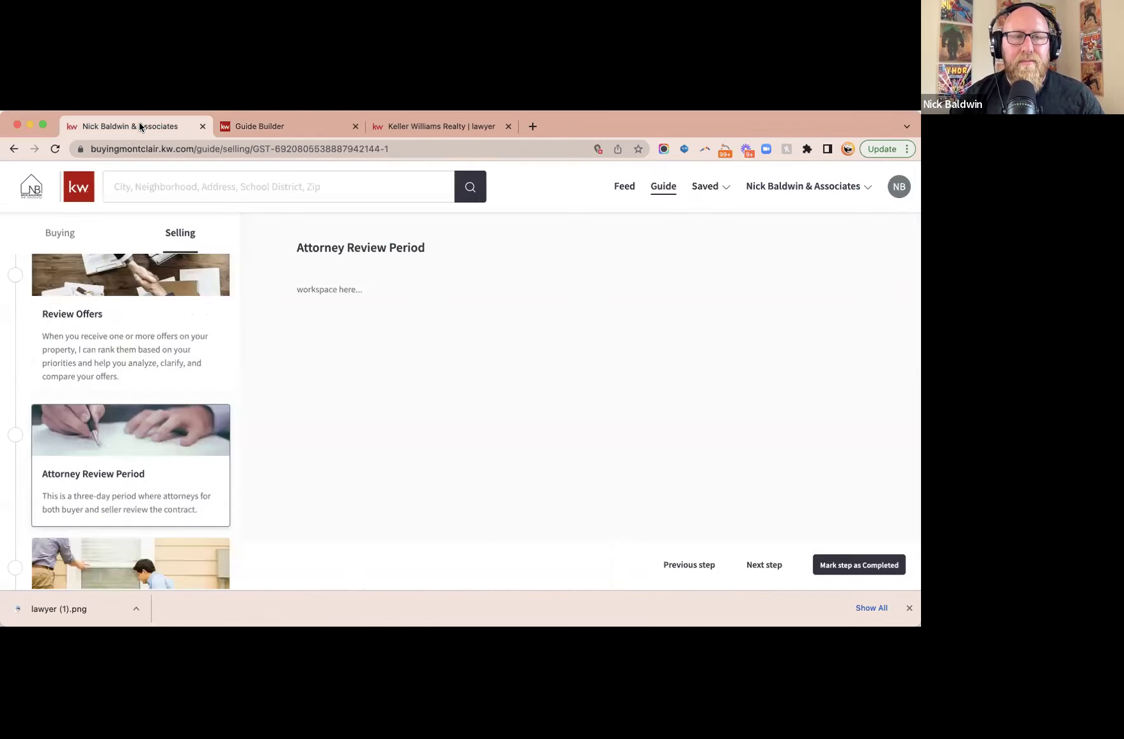
# - Reload the agent site's Selling guide and check Attorney Review Period's three-day review description
pyautogui.click(55, 149)
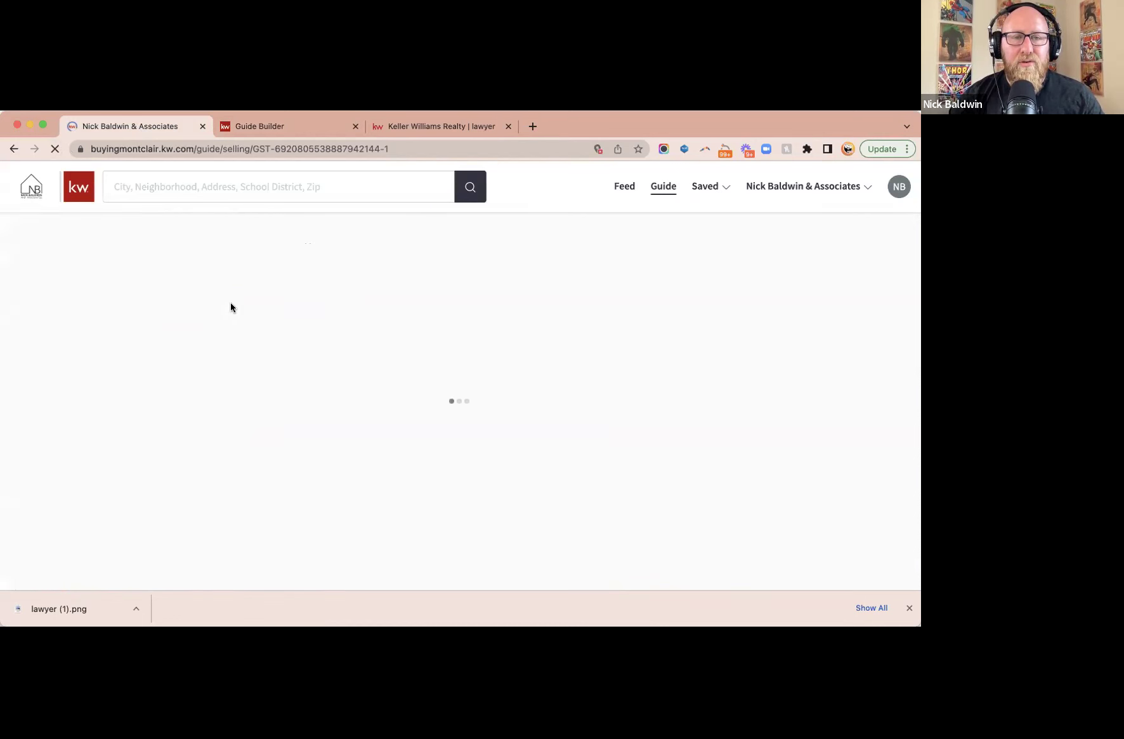
pyautogui.scroll(-10, 124, 453)
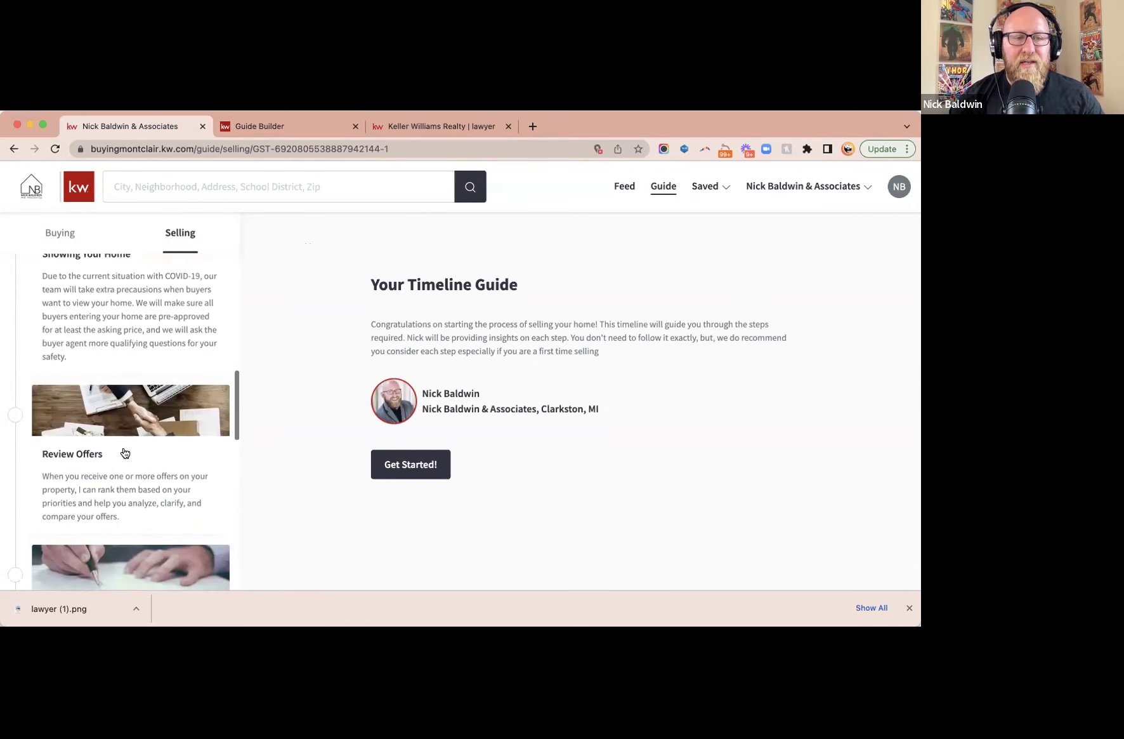
pyautogui.click(121, 416)
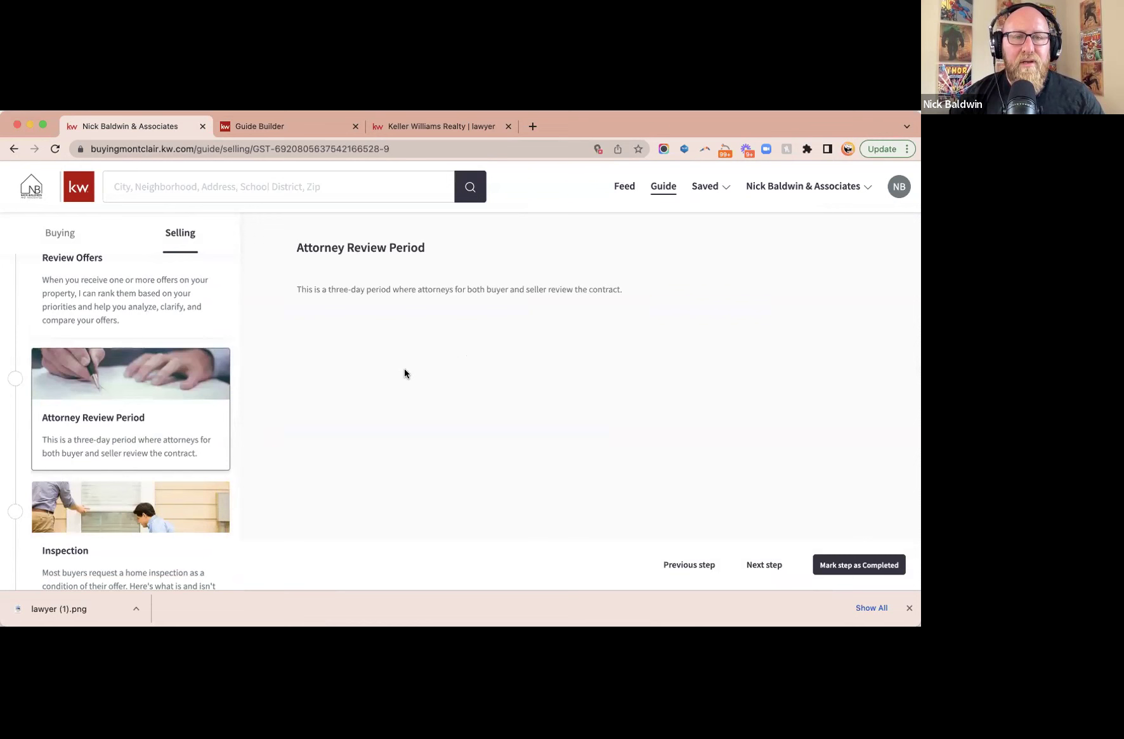
pyautogui.tripleClick(396, 289)
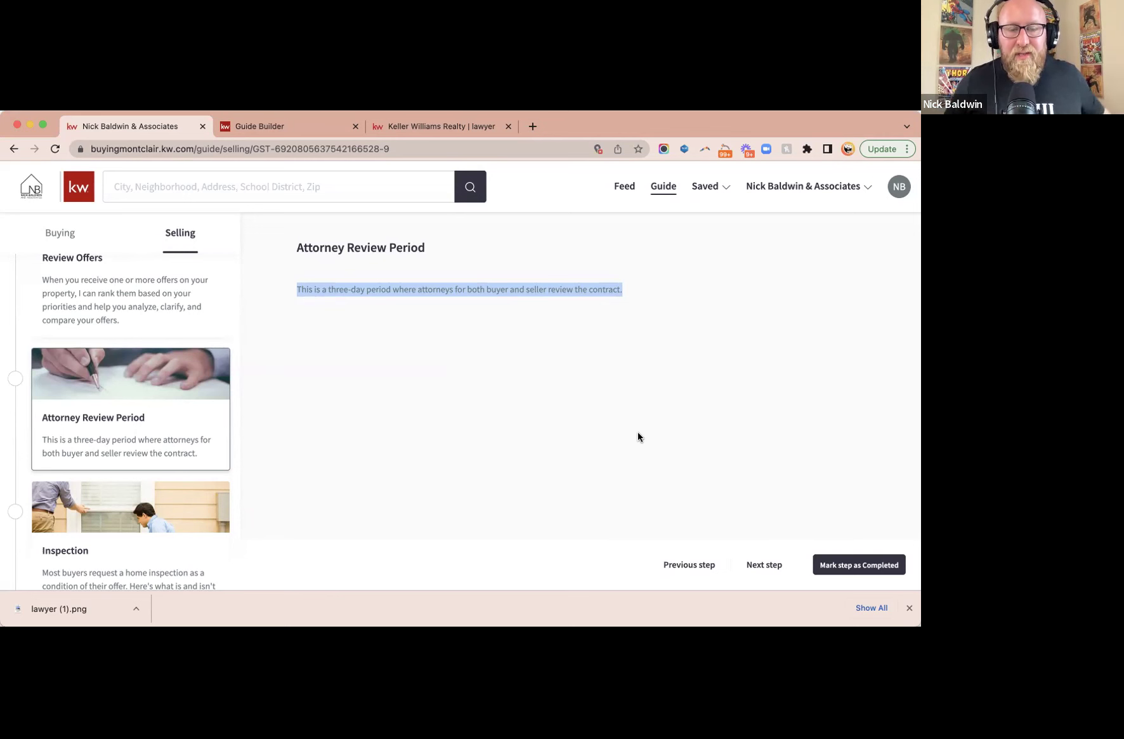
pyautogui.click(309, 130)
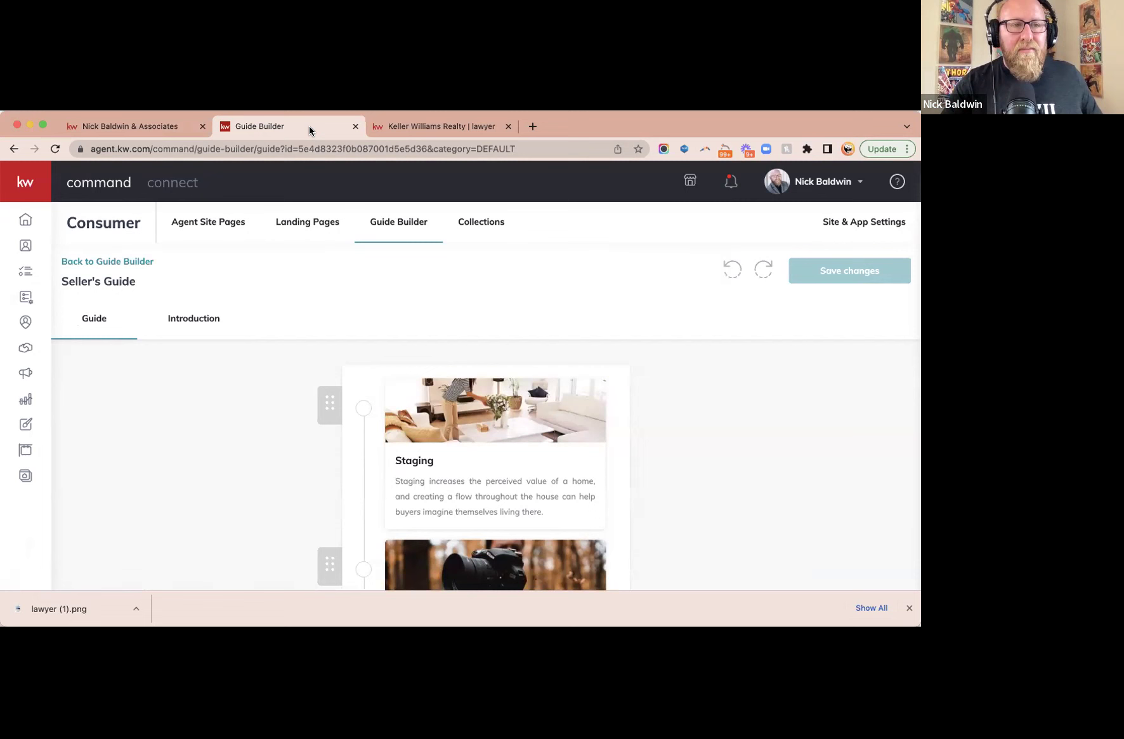
# - Sort contacts by Recently Active and inspect the top contact's 'Marked Guide Step Completed' entries
pyautogui.click(23, 350)
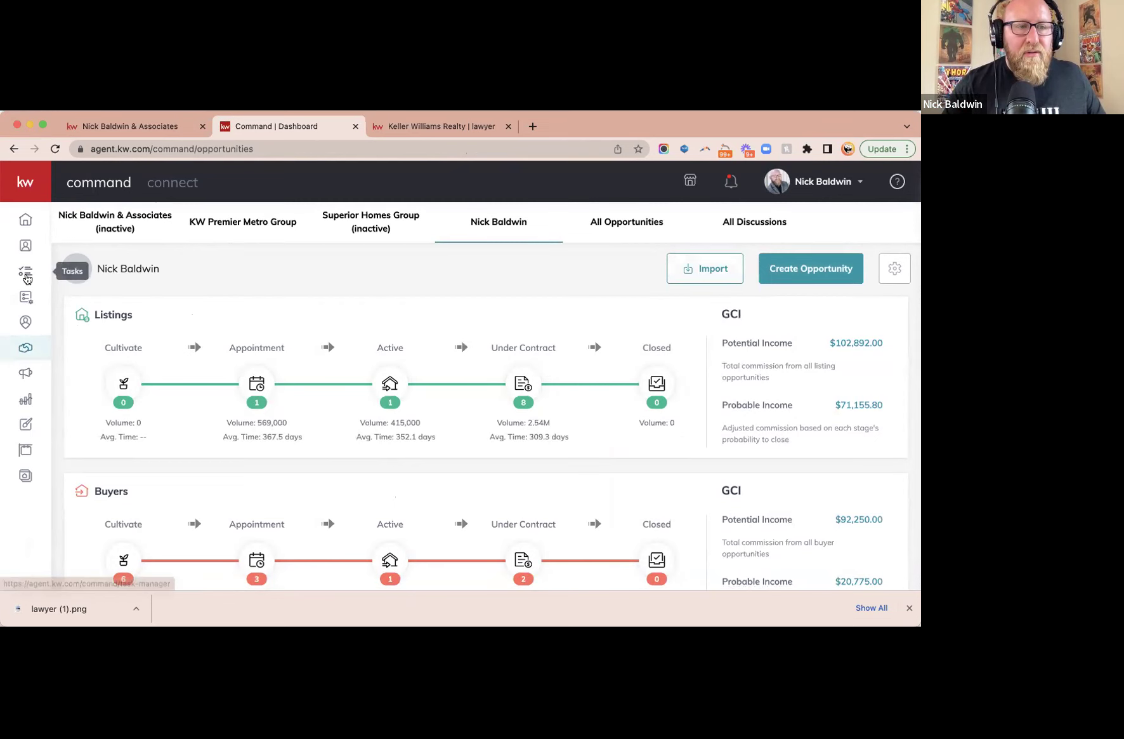
pyautogui.click(26, 246)
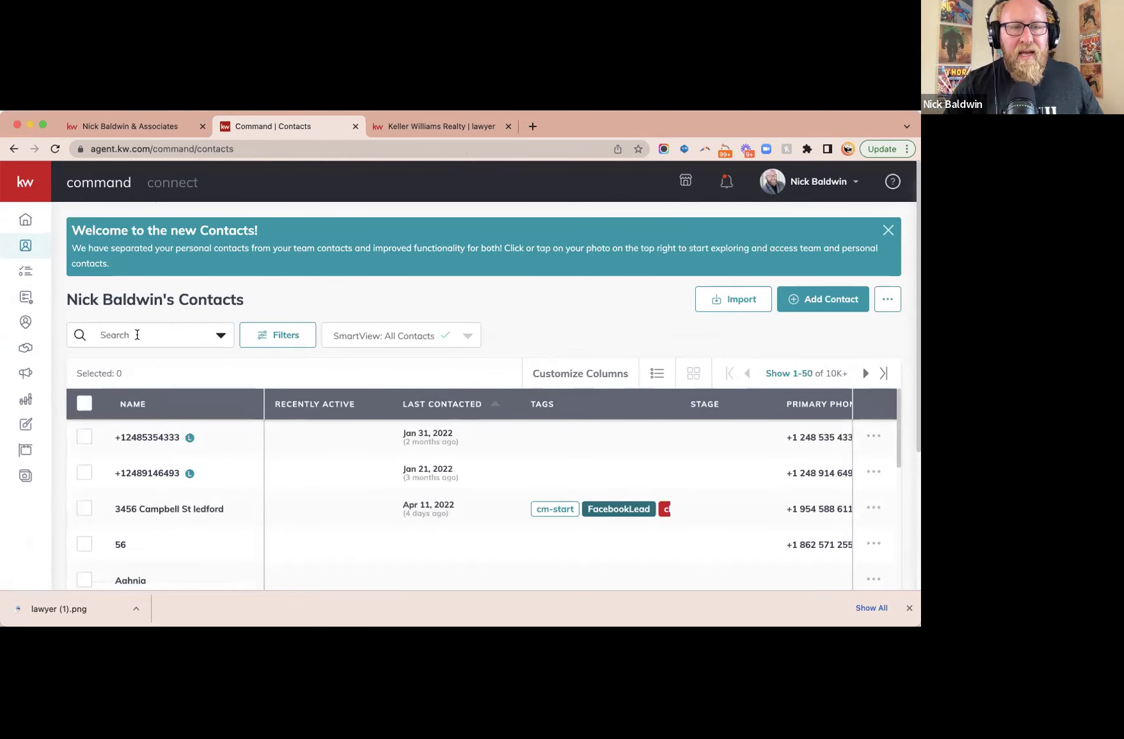
pyautogui.click(136, 334)
pyautogui.click(349, 405)
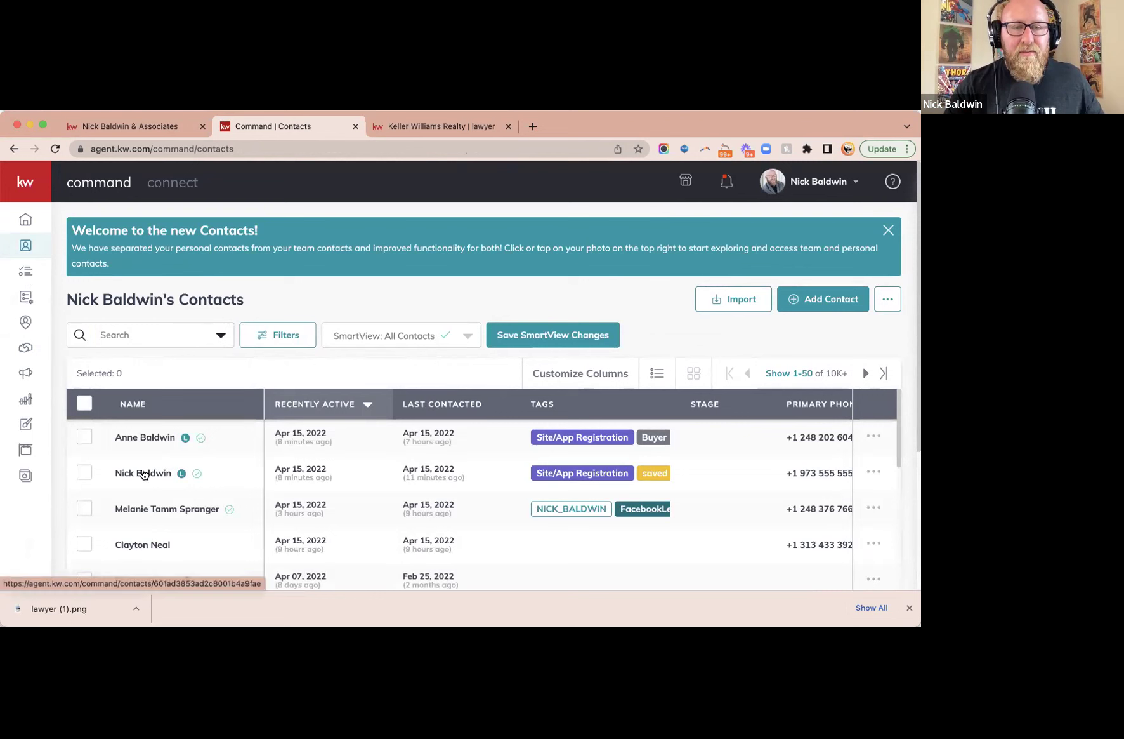
pyautogui.click(151, 437)
pyautogui.scroll(-5, 631, 476)
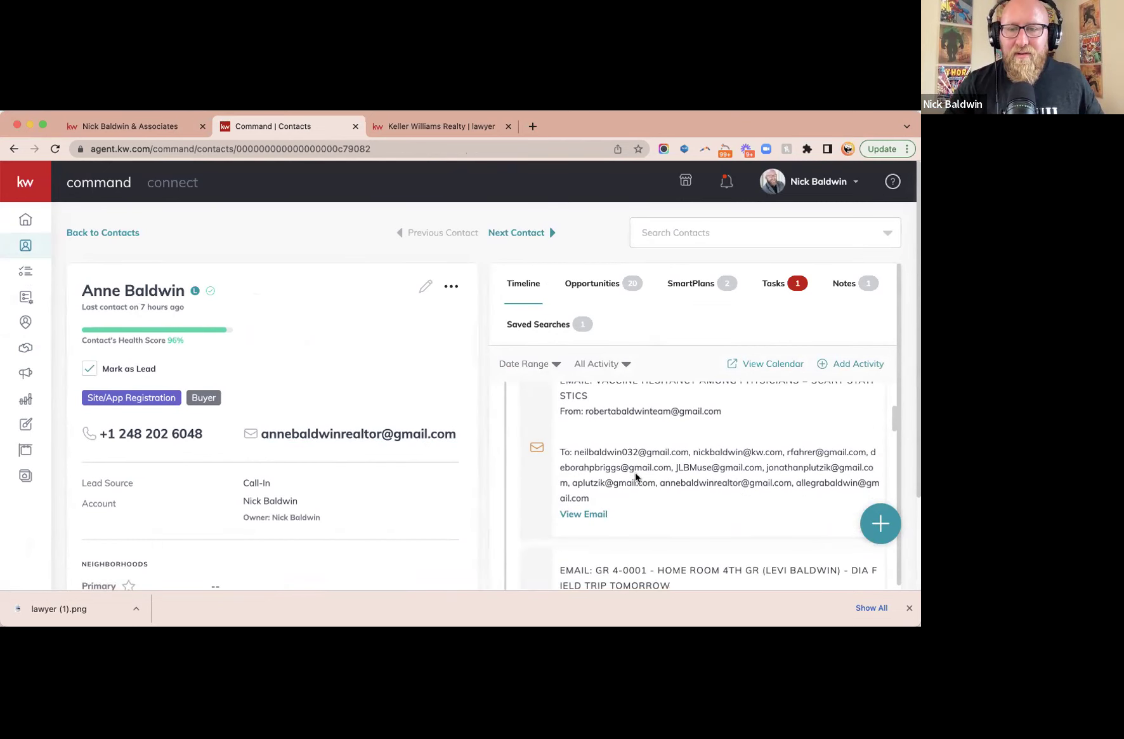
pyautogui.scroll(5, 634, 472)
pyautogui.tripleClick(621, 431)
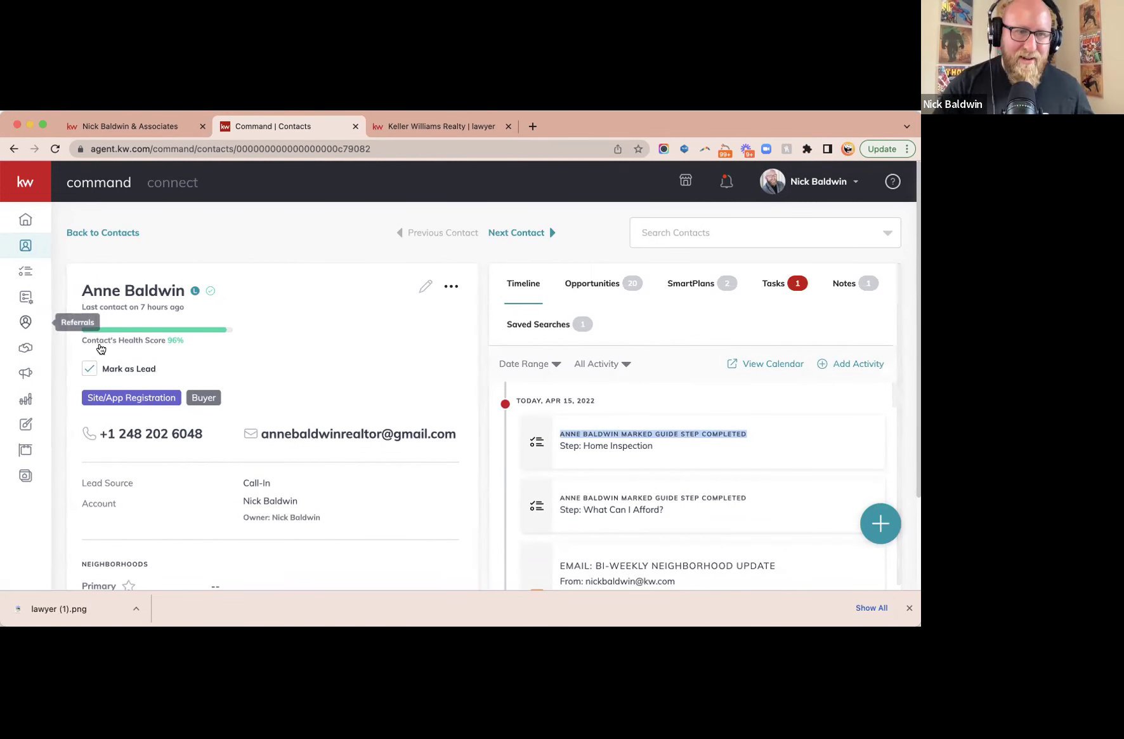
# - Open the agent's test contact, review its completed guide steps, and show its Opportunities
pyautogui.click(77, 232)
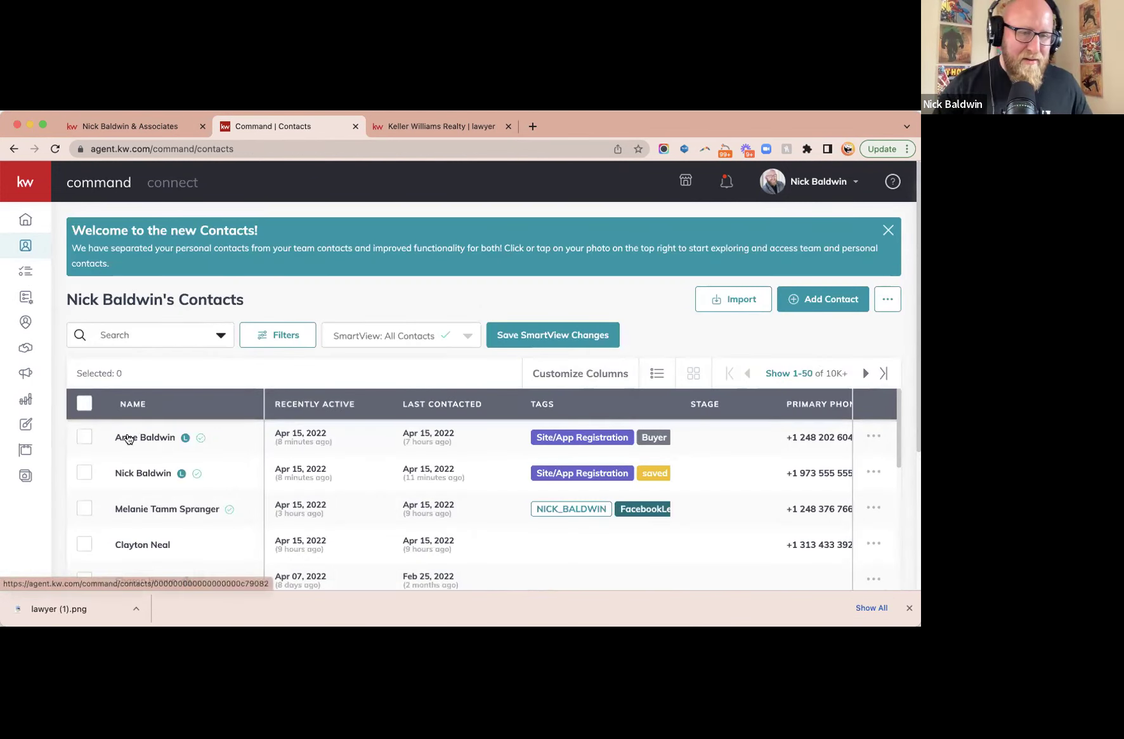
pyautogui.click(137, 475)
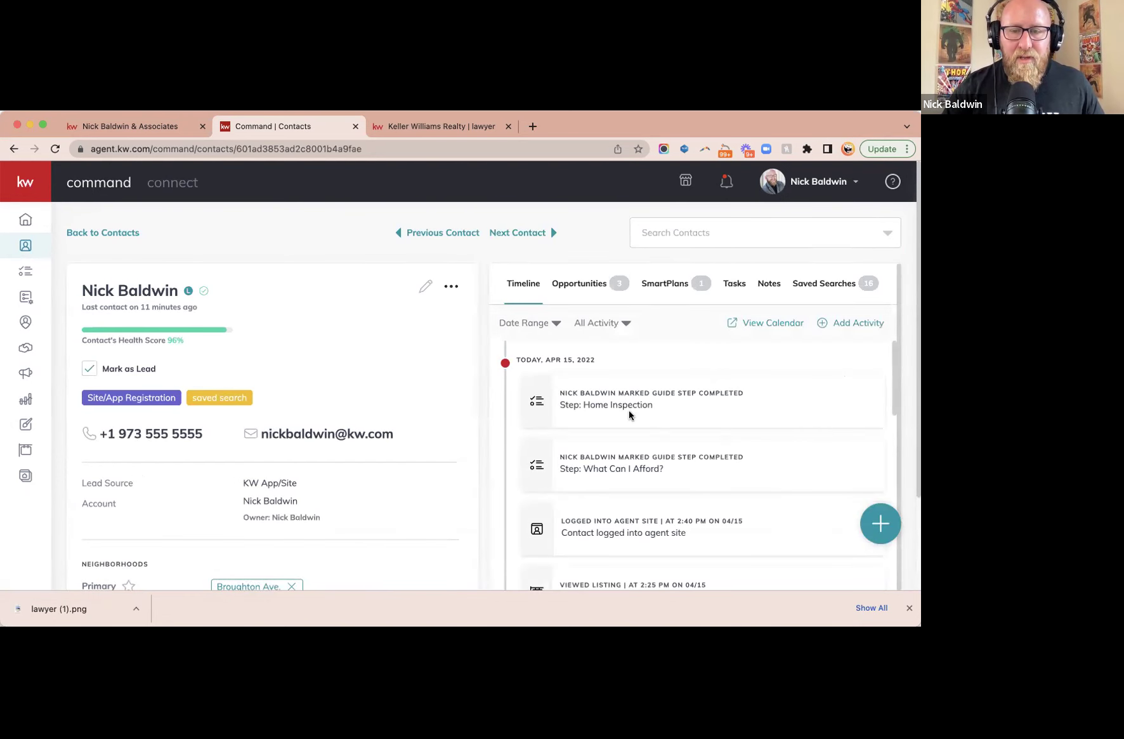
pyautogui.scroll(-2, 644, 446)
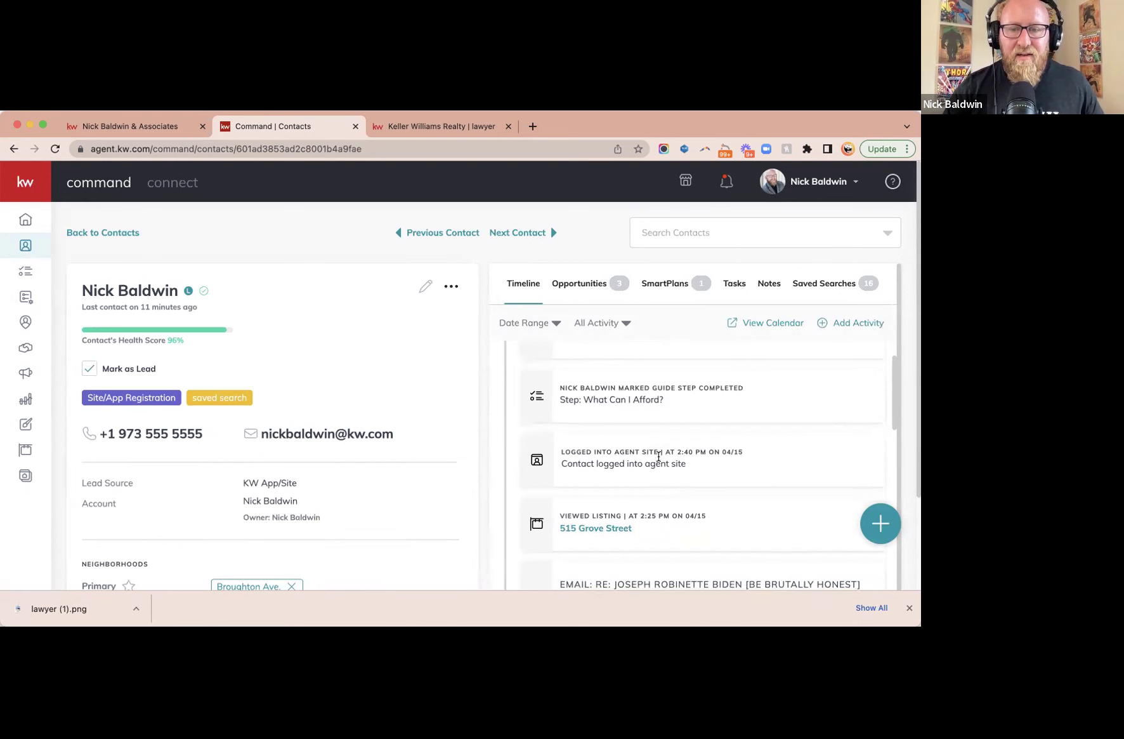
pyautogui.tripleClick(616, 451)
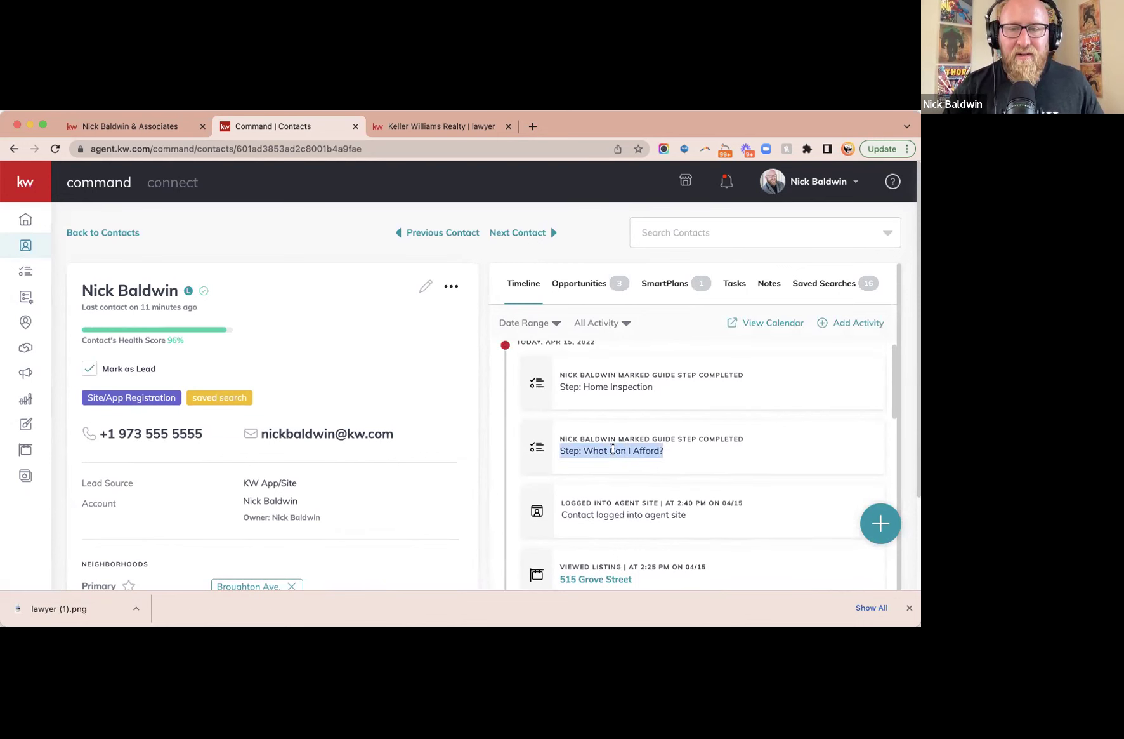
pyautogui.doubleClick(616, 387)
pyautogui.tripleClick(616, 388)
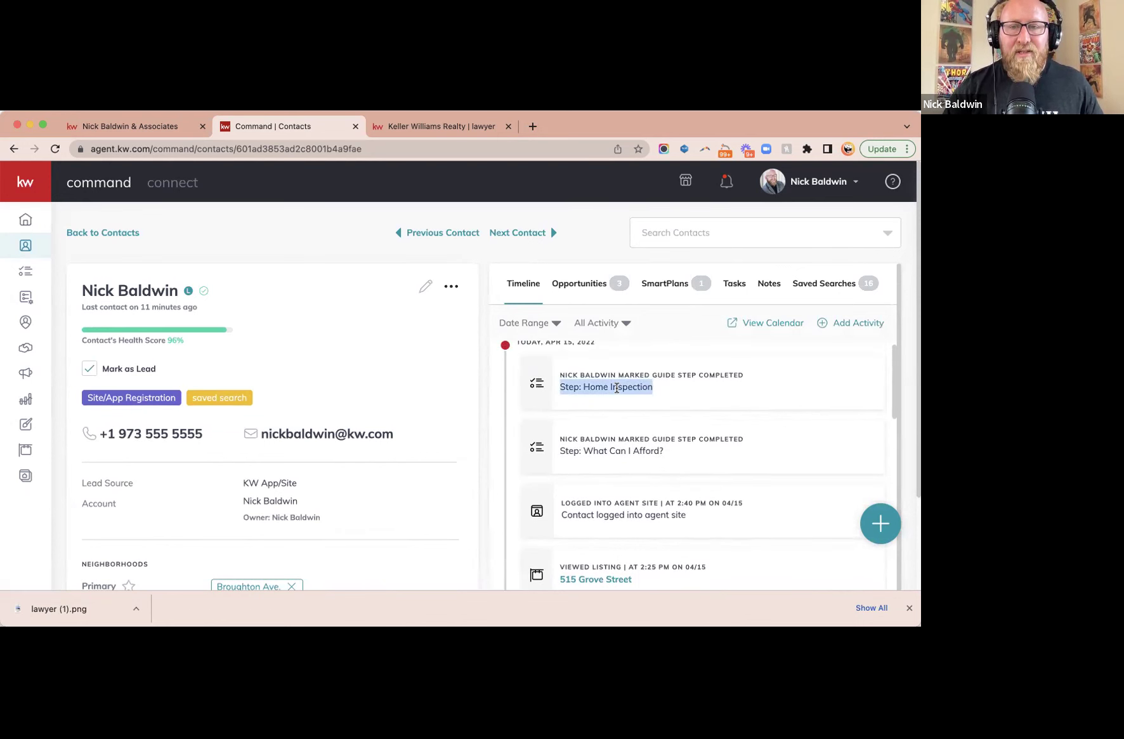
pyautogui.click(584, 288)
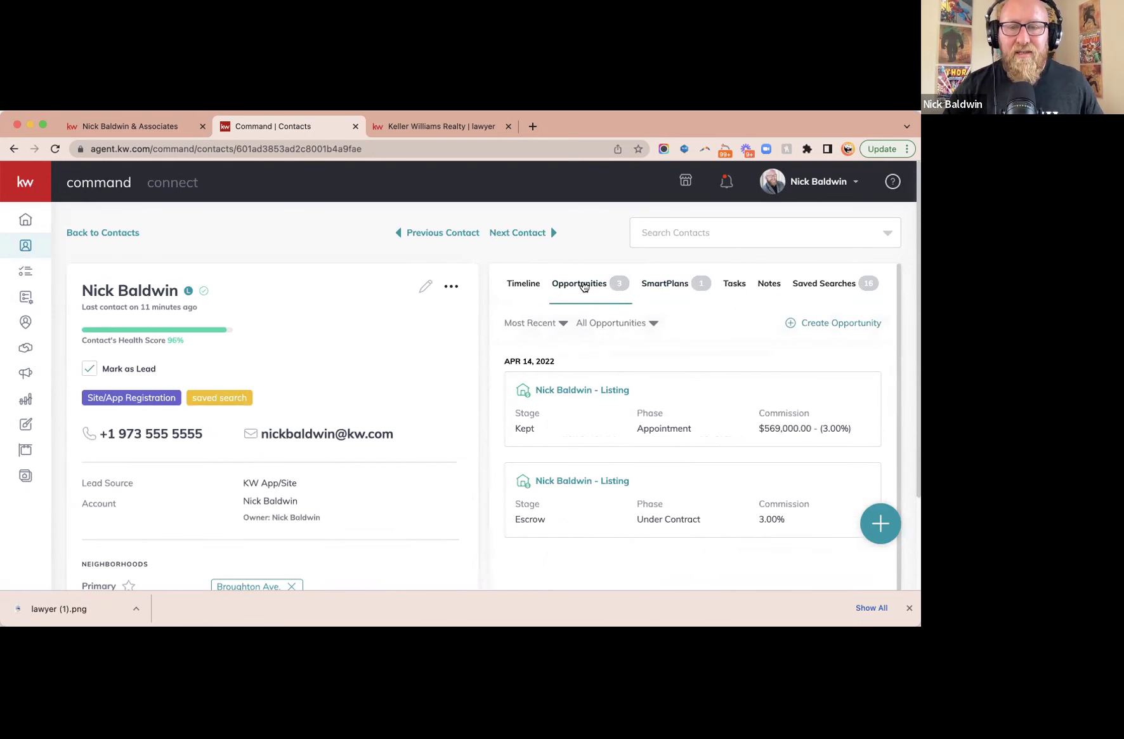
# - Open the client's listing opportunity and its seller profile's Manage Guide Steps list
pyautogui.click(570, 390)
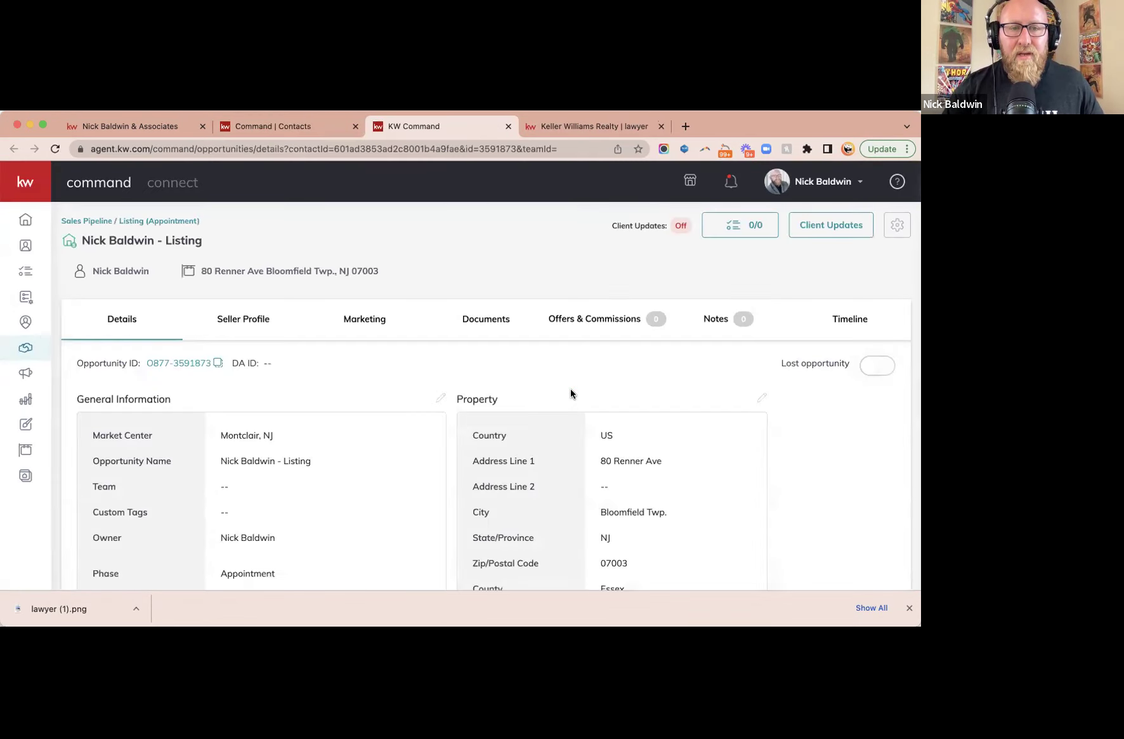
pyautogui.click(256, 321)
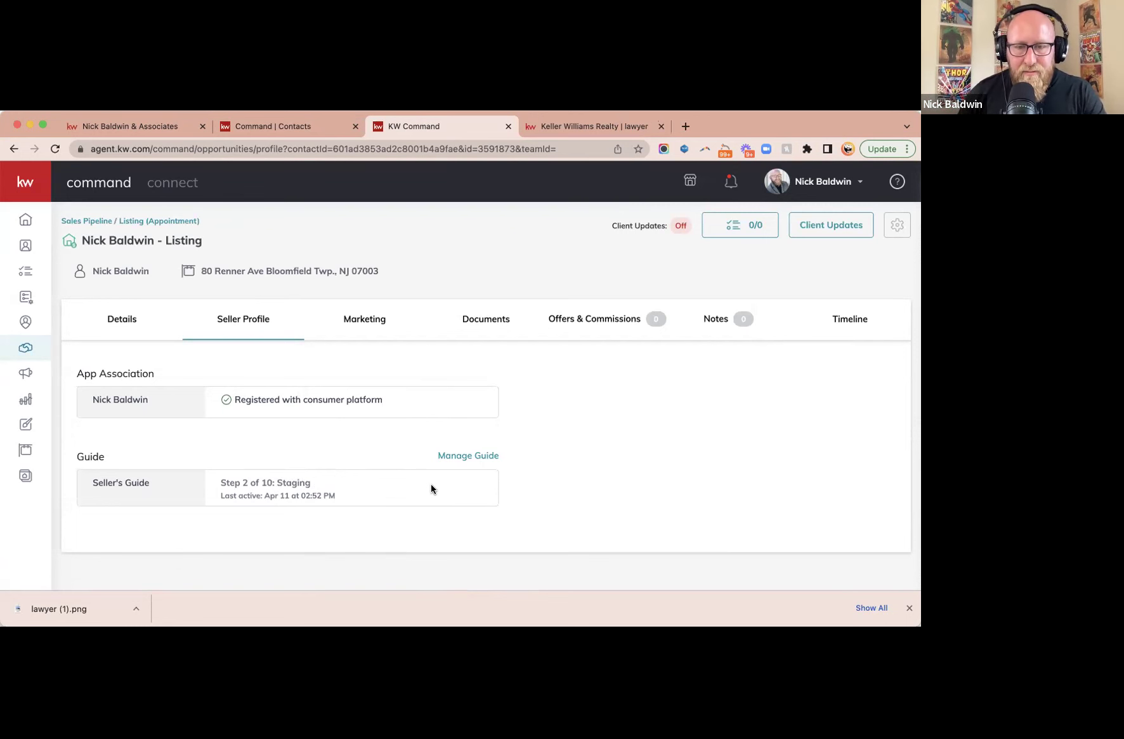
pyautogui.click(461, 456)
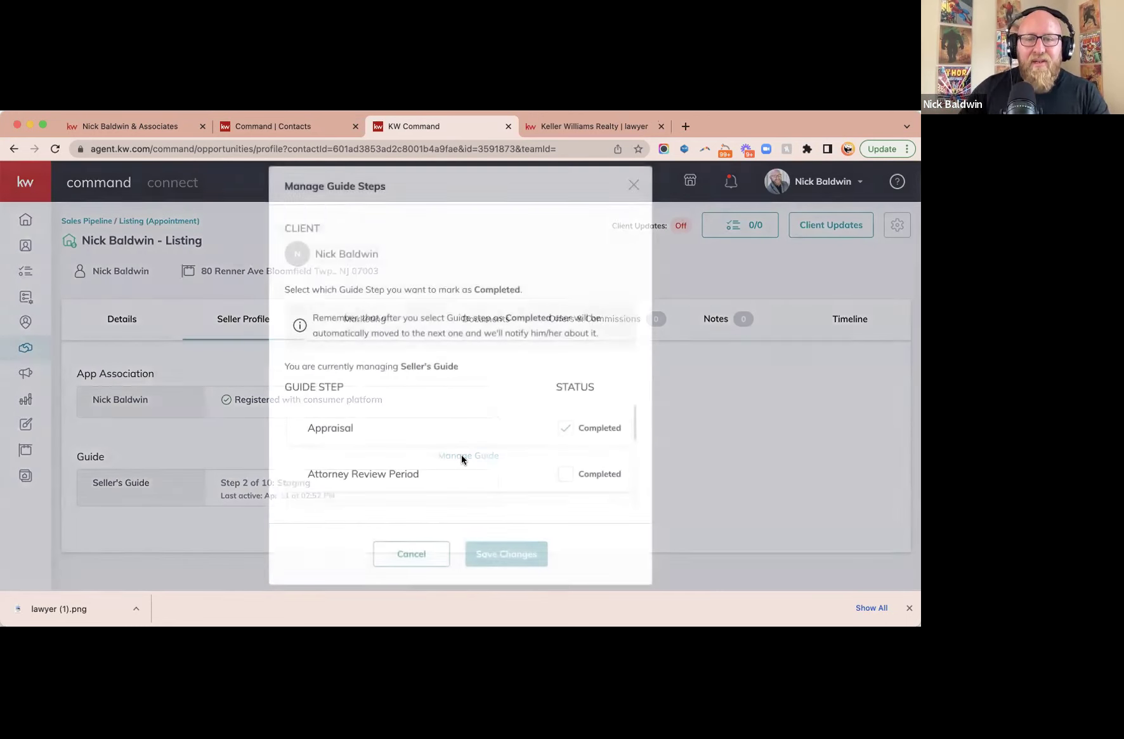
pyautogui.scroll(-2, 462, 454)
pyautogui.scroll(2, 462, 454)
pyautogui.scroll(-5, 462, 456)
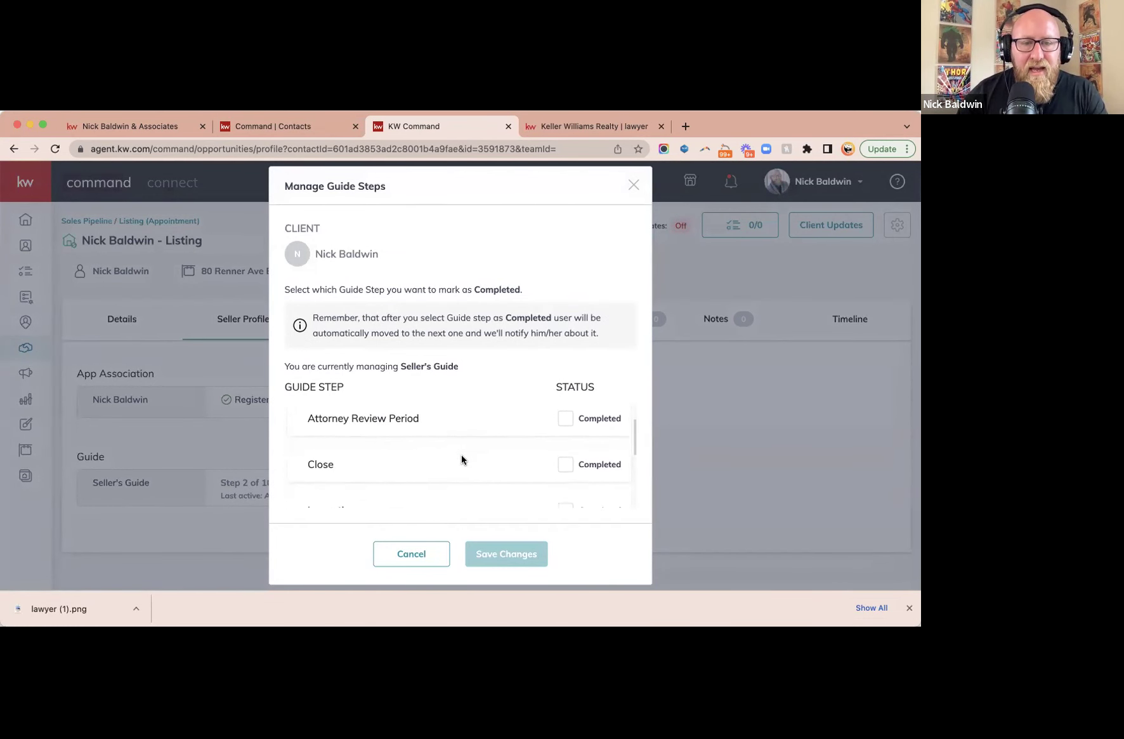
pyautogui.scroll(-3, 462, 455)
pyautogui.scroll(3, 461, 454)
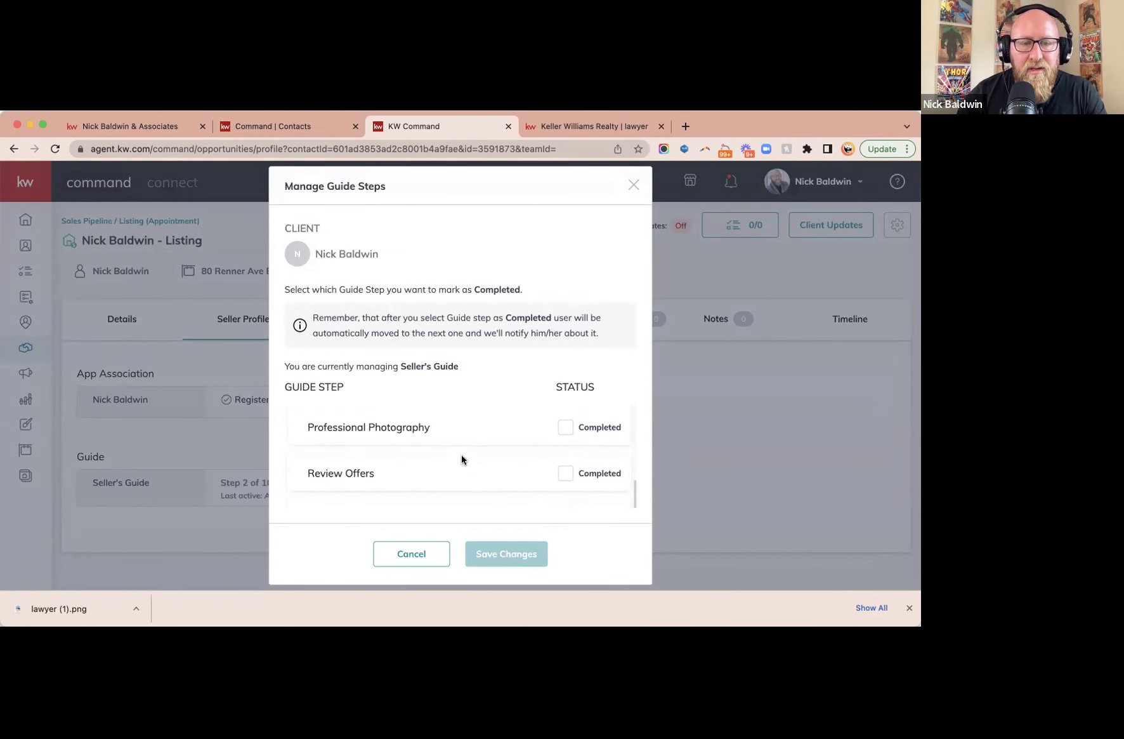
# - Mark Professional Photography as Completed and confirm saving the guide changes
pyautogui.click(566, 475)
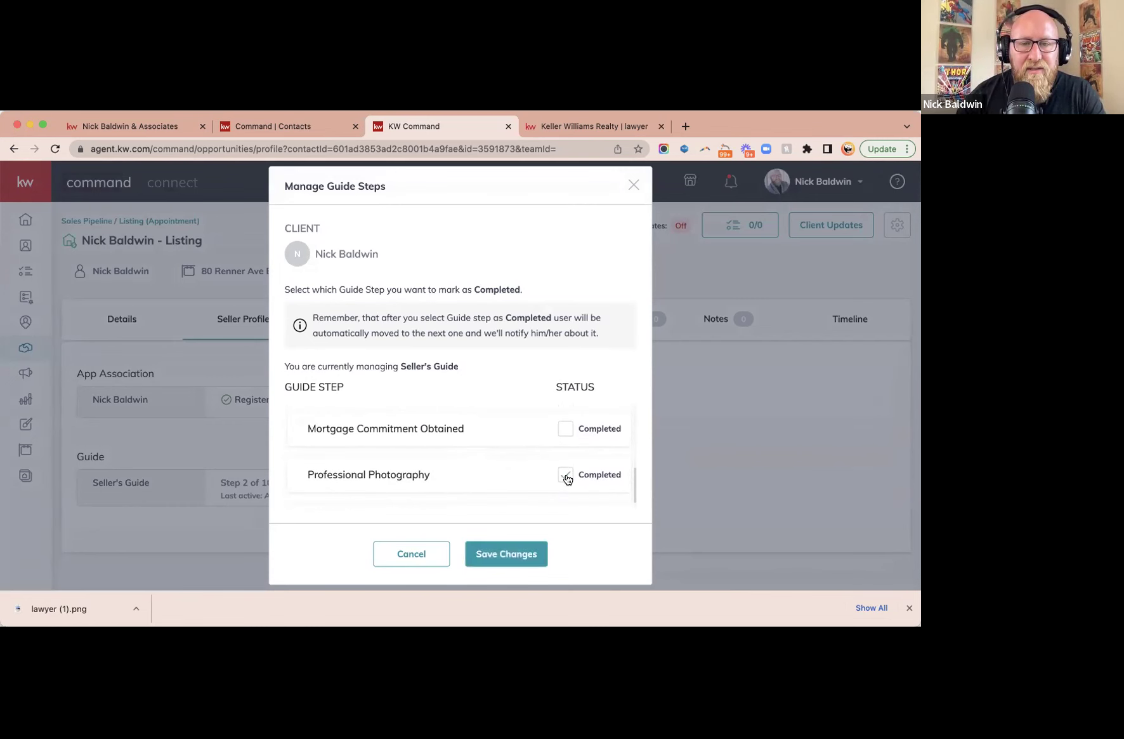
pyautogui.click(497, 556)
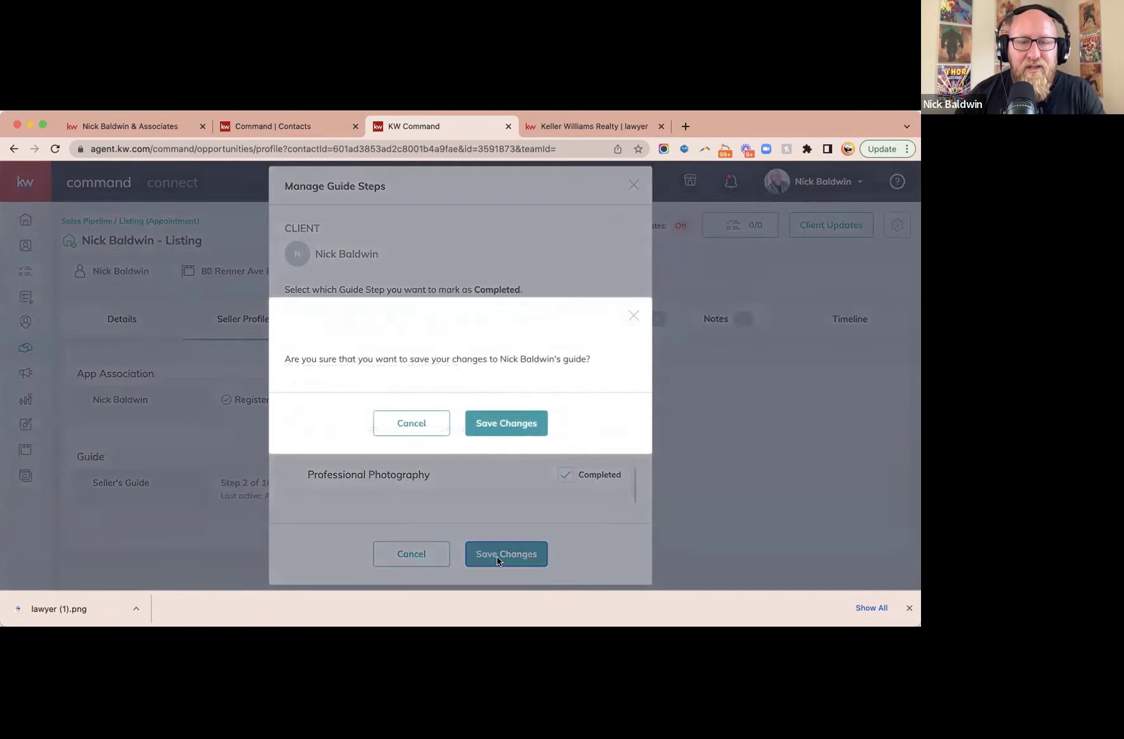
pyautogui.click(505, 422)
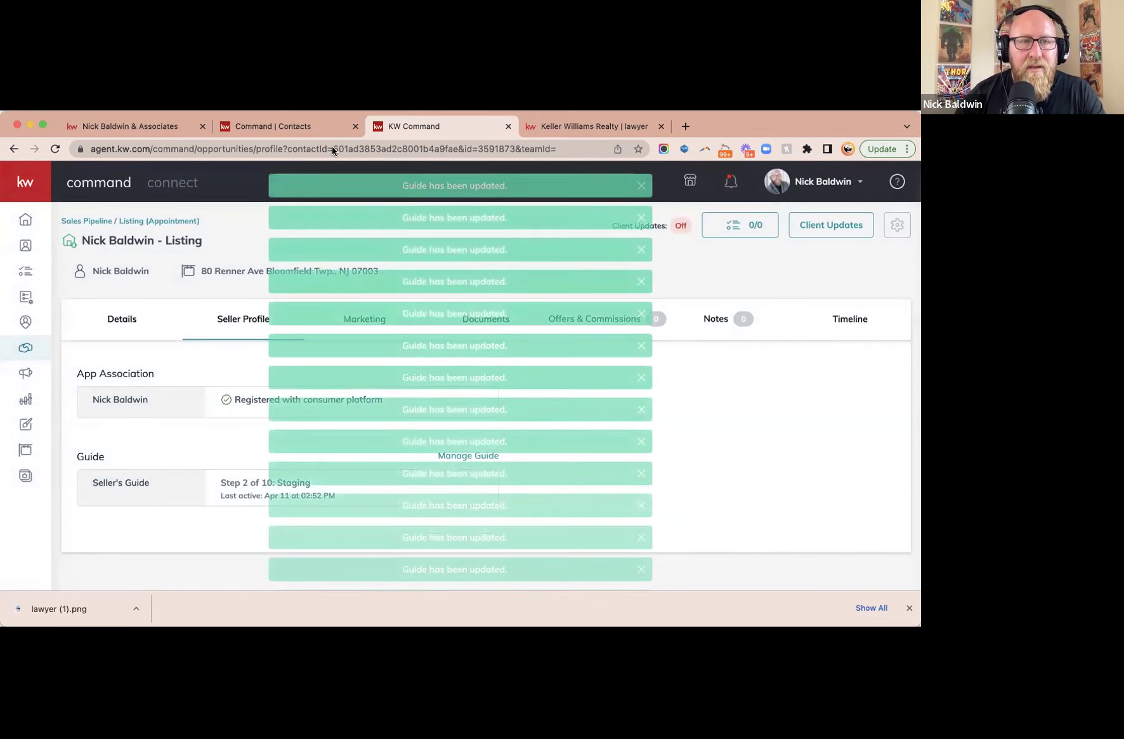
pyautogui.click(122, 129)
# - Reload the seller guide to see Professional Photography checked, then return to the Command contact's timeline
pyautogui.click(54, 150)
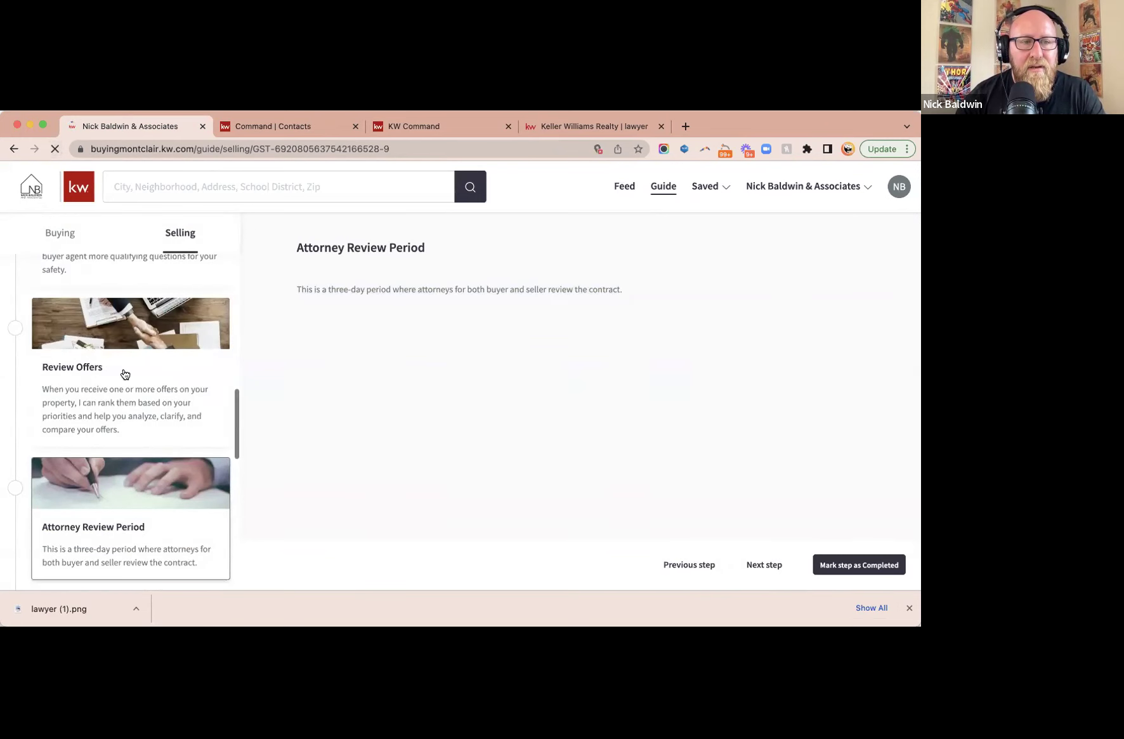
pyautogui.scroll(5, 125, 375)
pyautogui.scroll(4, 125, 374)
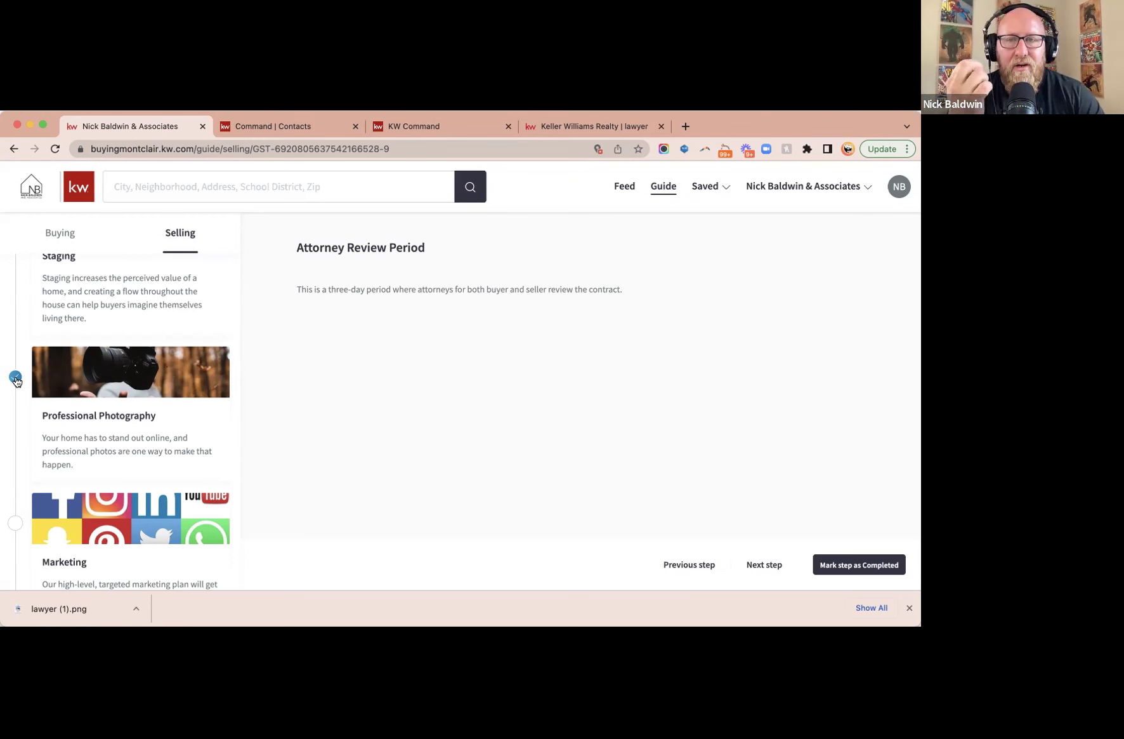
pyautogui.click(15, 378)
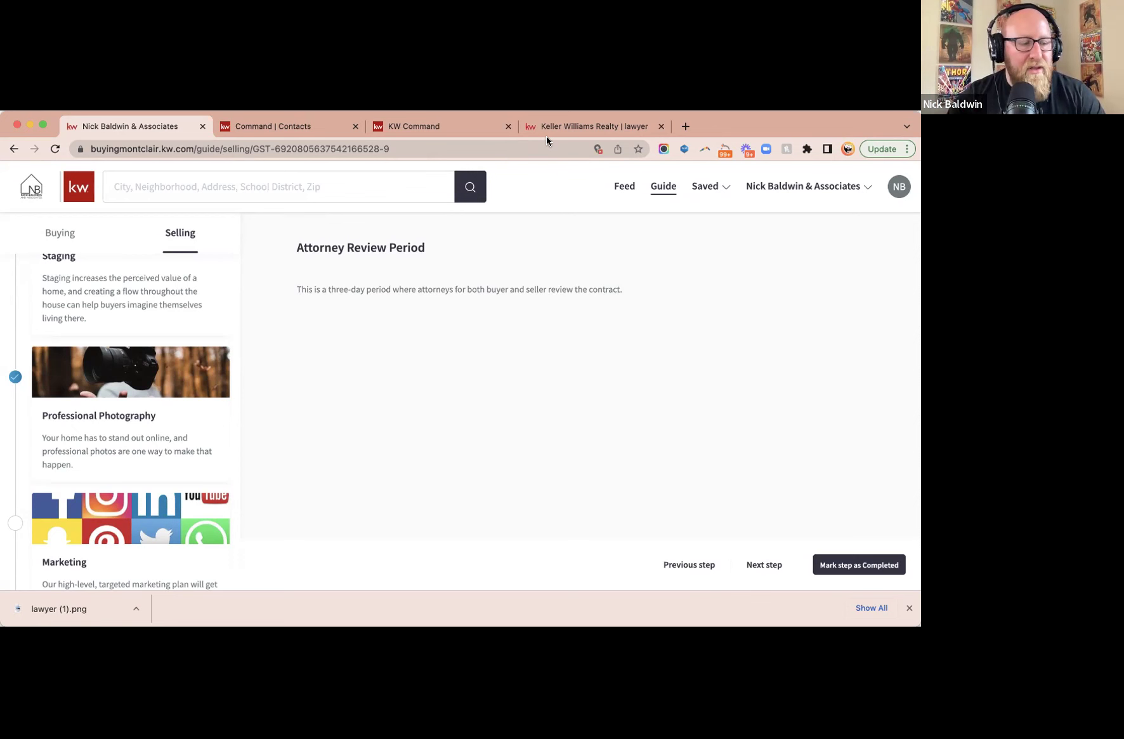
pyautogui.click(283, 125)
pyautogui.click(518, 283)
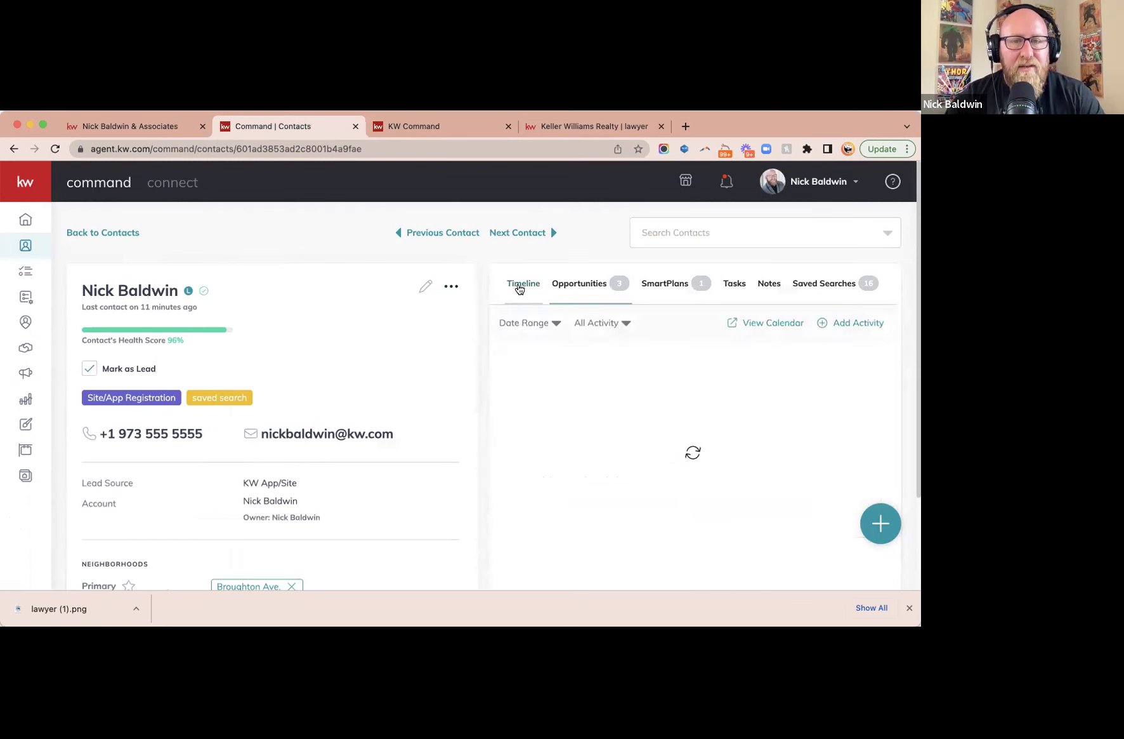
# - Sort the Command contacts list by Recently Active and open the most recent contact
pyautogui.click(54, 149)
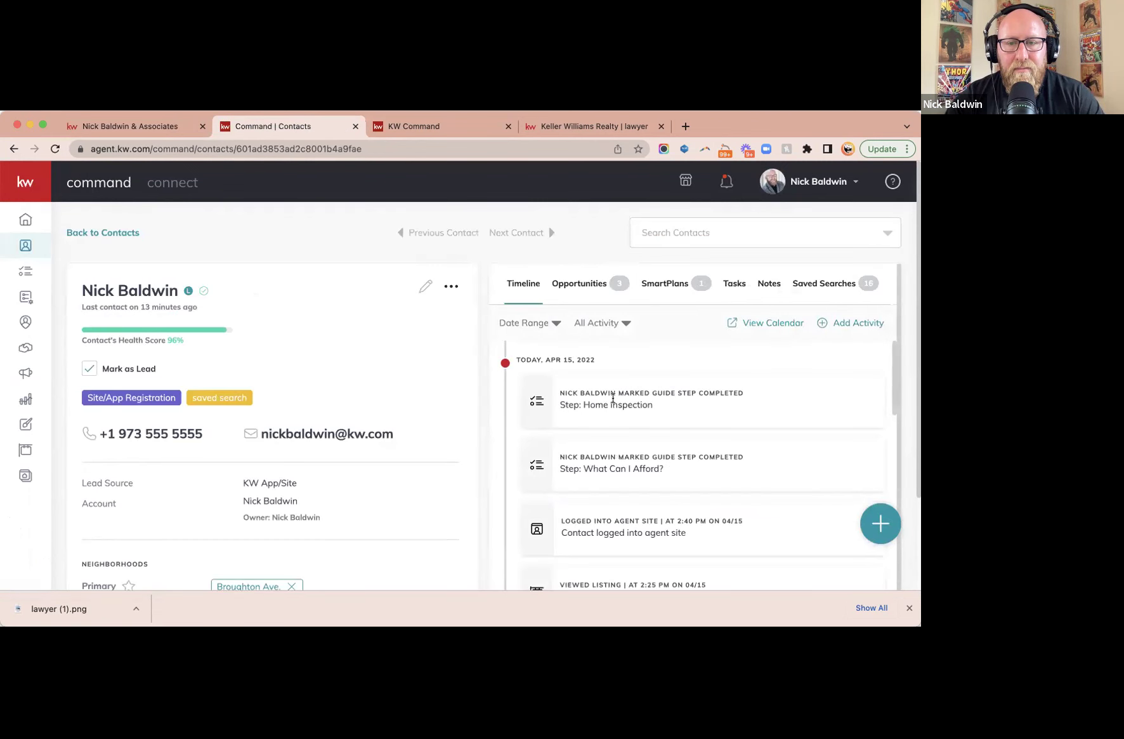
pyautogui.click(100, 233)
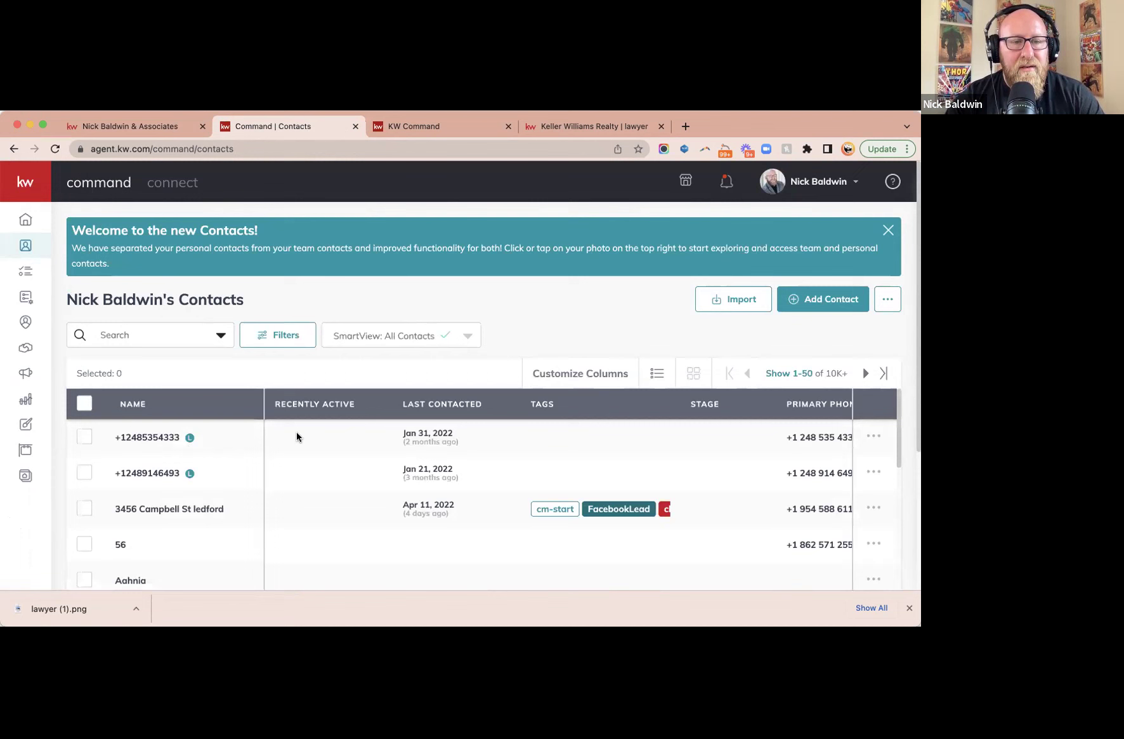
pyautogui.click(313, 406)
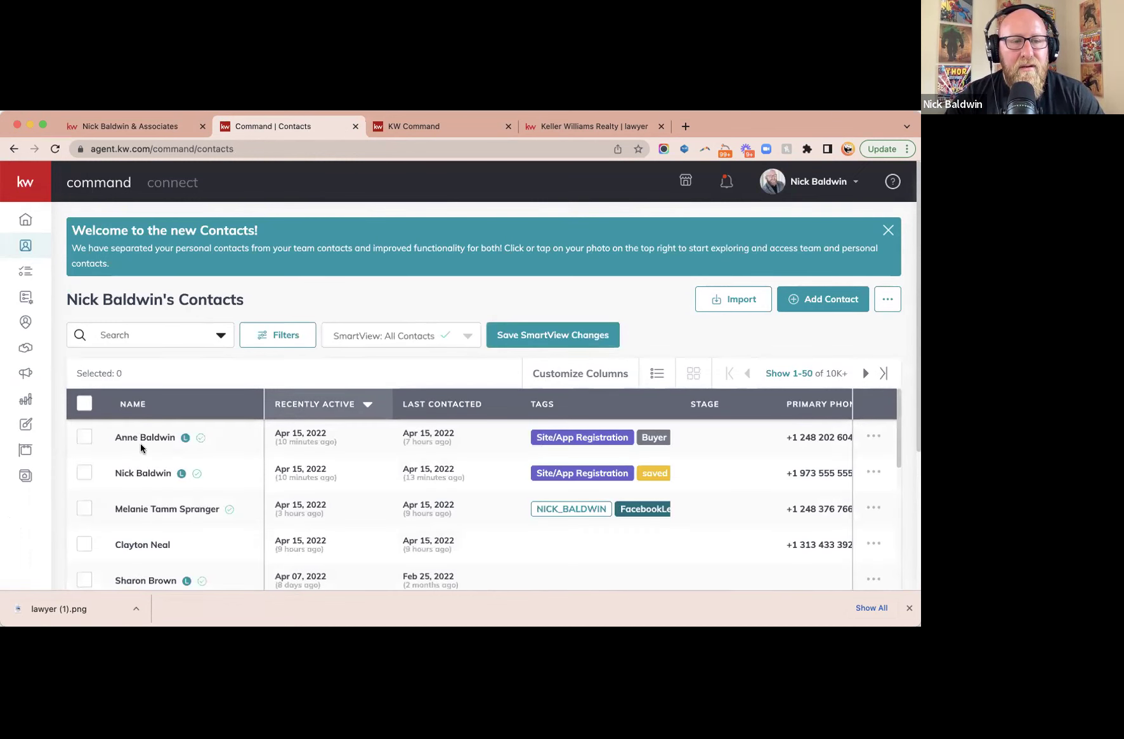
pyautogui.click(141, 439)
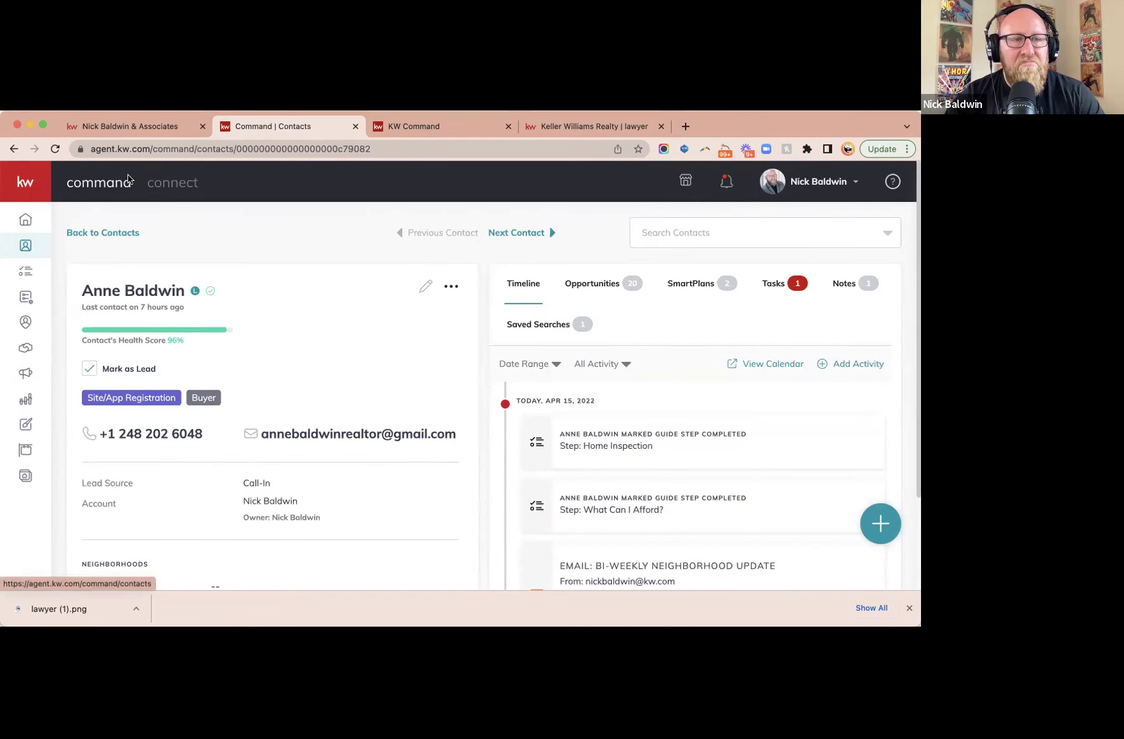
# - Review that contact's opportunities, then open the client's listing opportunity from their record
pyautogui.click(152, 127)
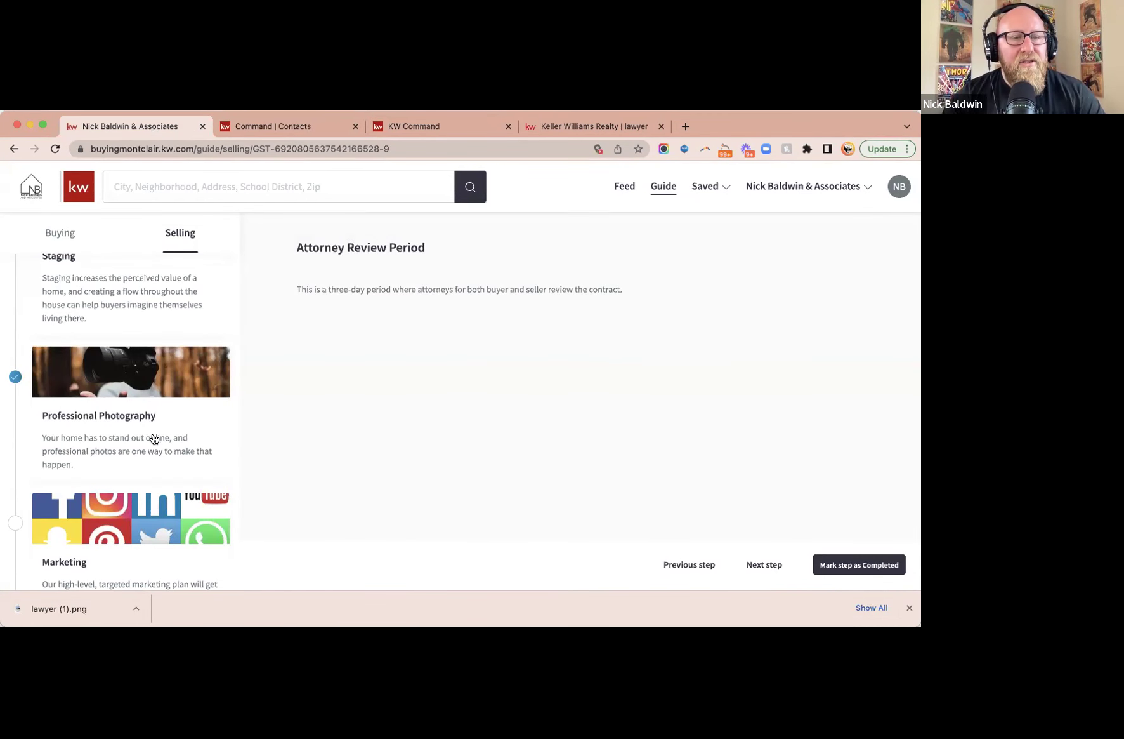
pyautogui.scroll(-1, 154, 438)
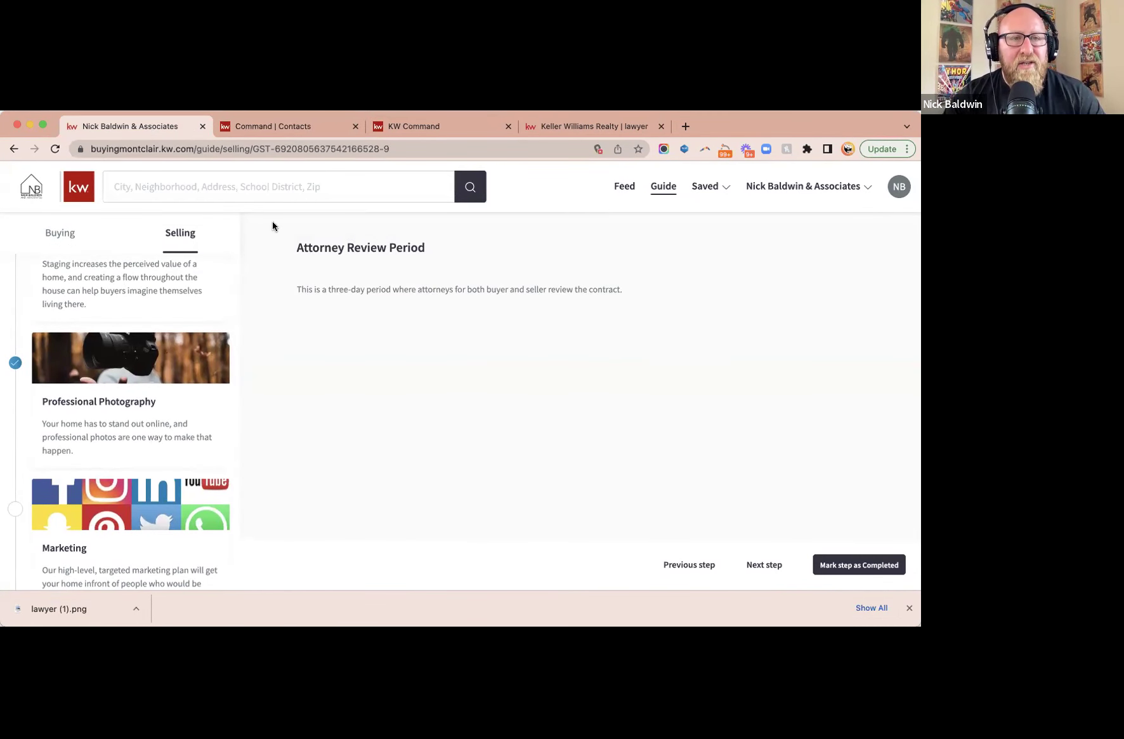
pyautogui.click(597, 283)
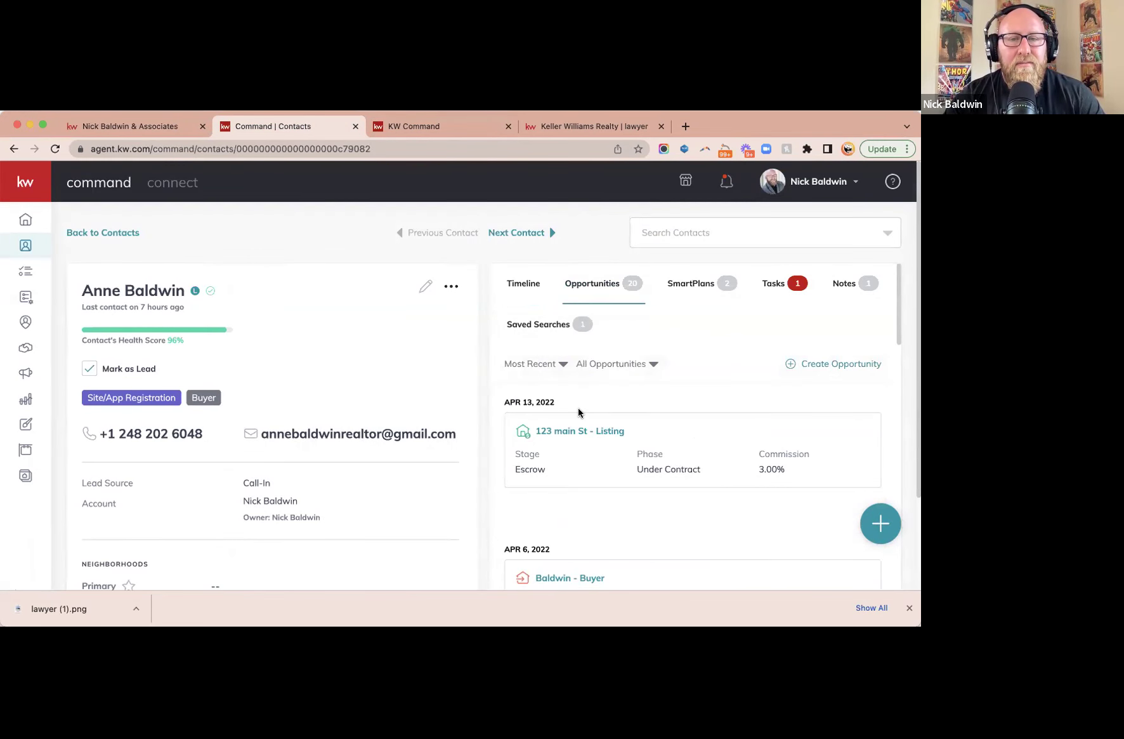
pyautogui.click(91, 234)
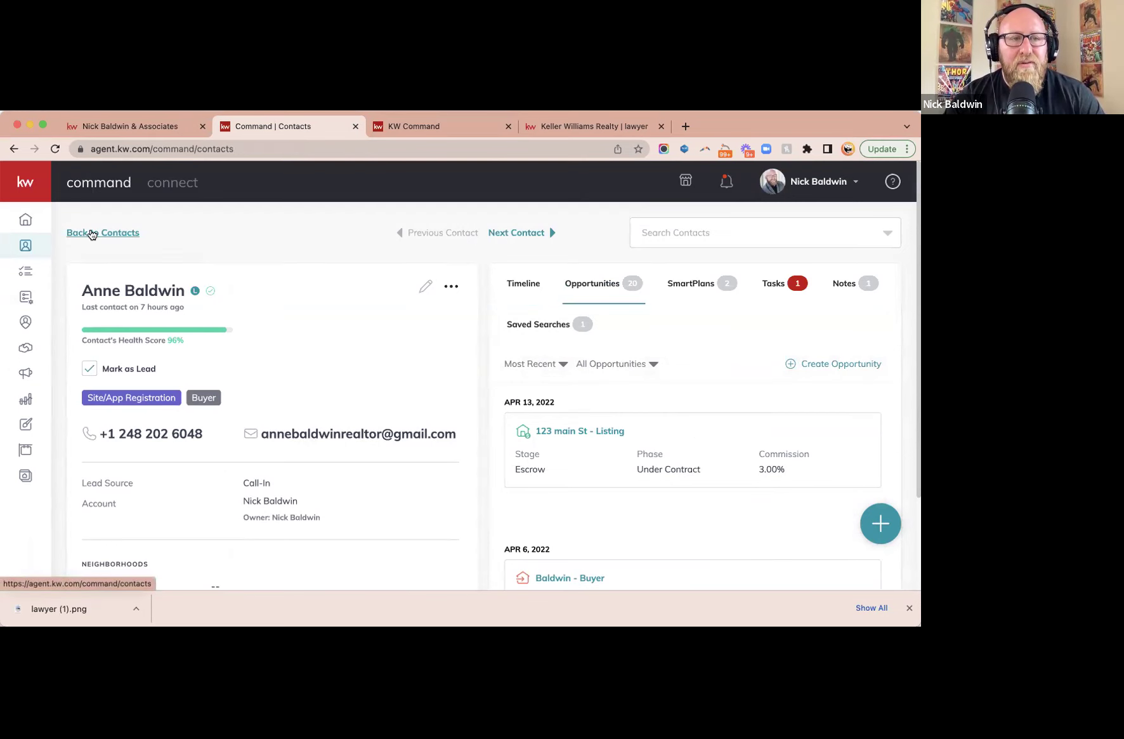
pyautogui.click(152, 470)
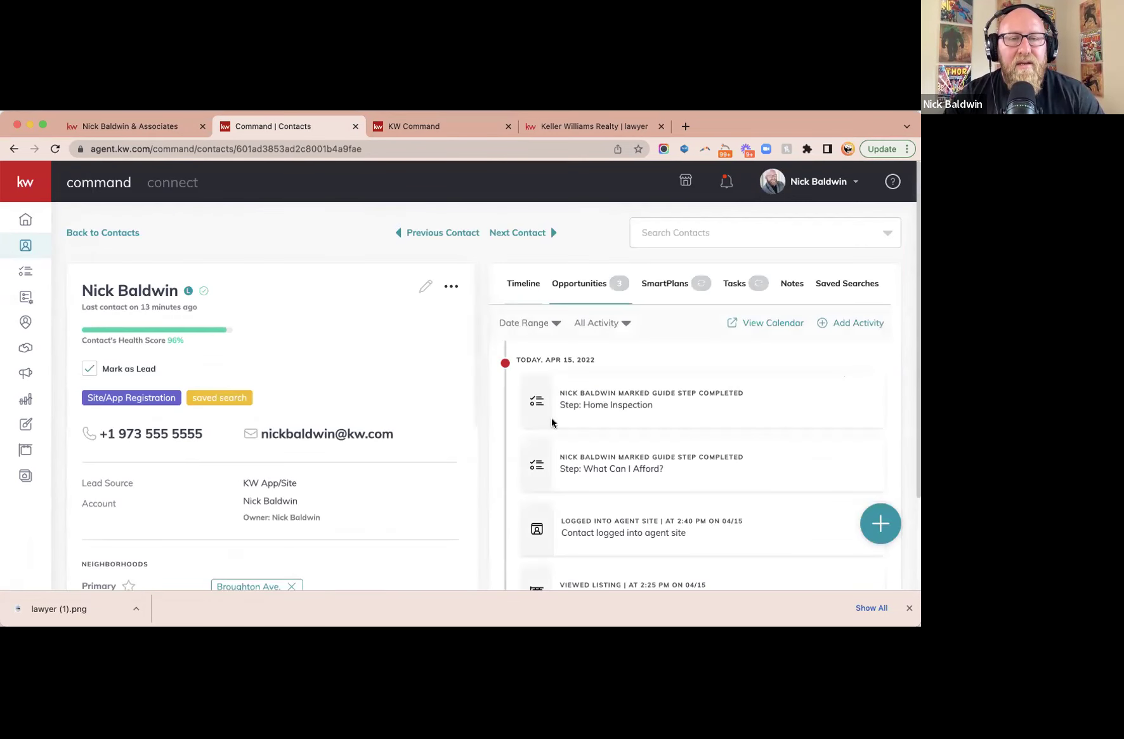
pyautogui.click(581, 284)
pyautogui.click(565, 390)
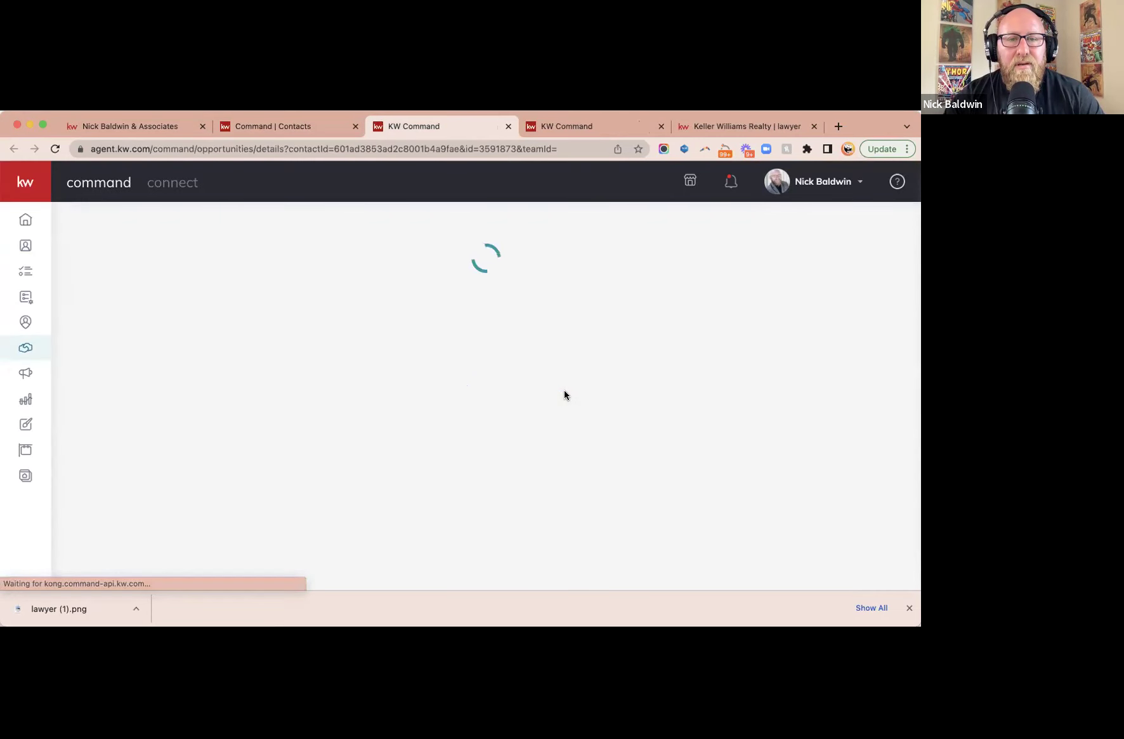
# - In Manage Guide Steps, mark Attorney Review Period and Marketing as Completed and save
pyautogui.scroll(-1, 562, 394)
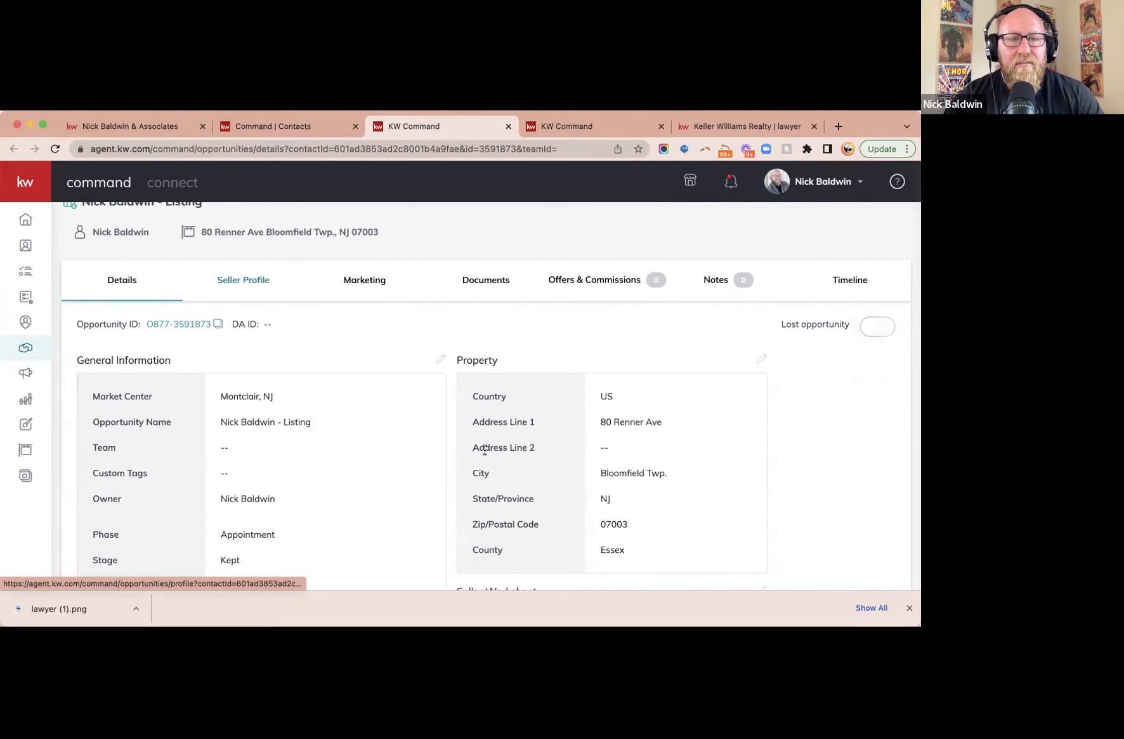
pyautogui.click(235, 280)
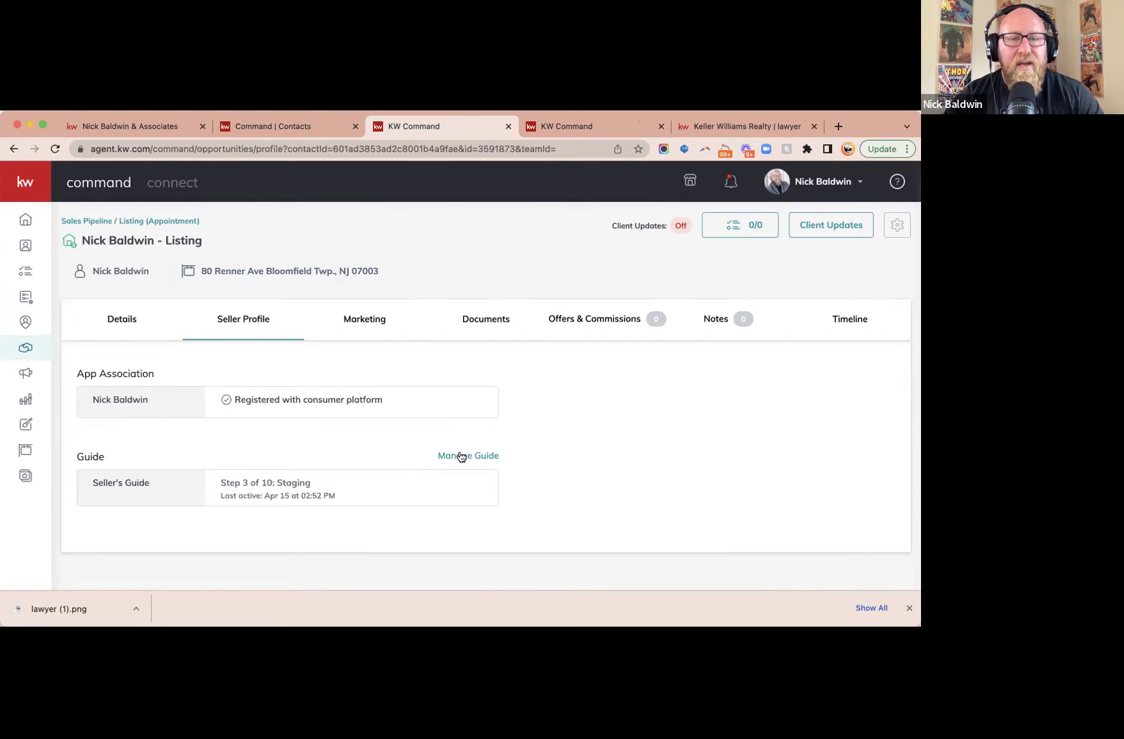
pyautogui.click(461, 456)
pyautogui.scroll(-2, 459, 455)
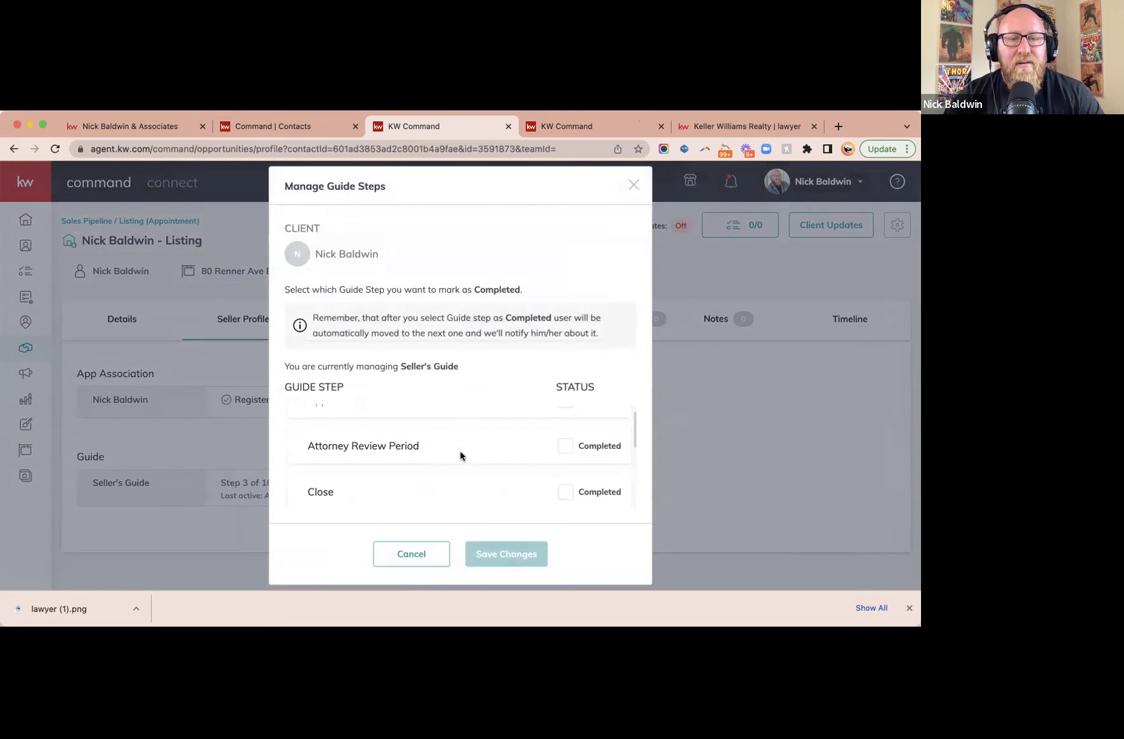
pyautogui.click(566, 440)
pyautogui.scroll(1, 513, 460)
pyautogui.scroll(-5, 512, 460)
pyautogui.scroll(-3, 512, 458)
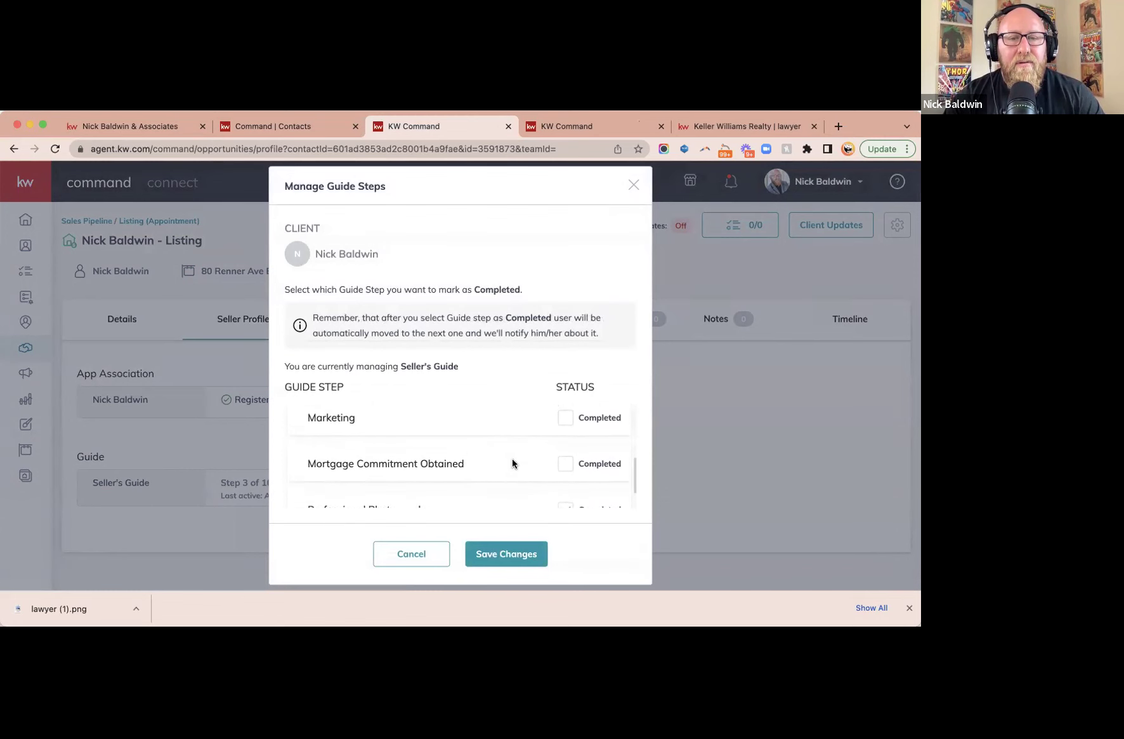
pyautogui.scroll(3, 512, 459)
pyautogui.click(566, 426)
pyautogui.click(482, 557)
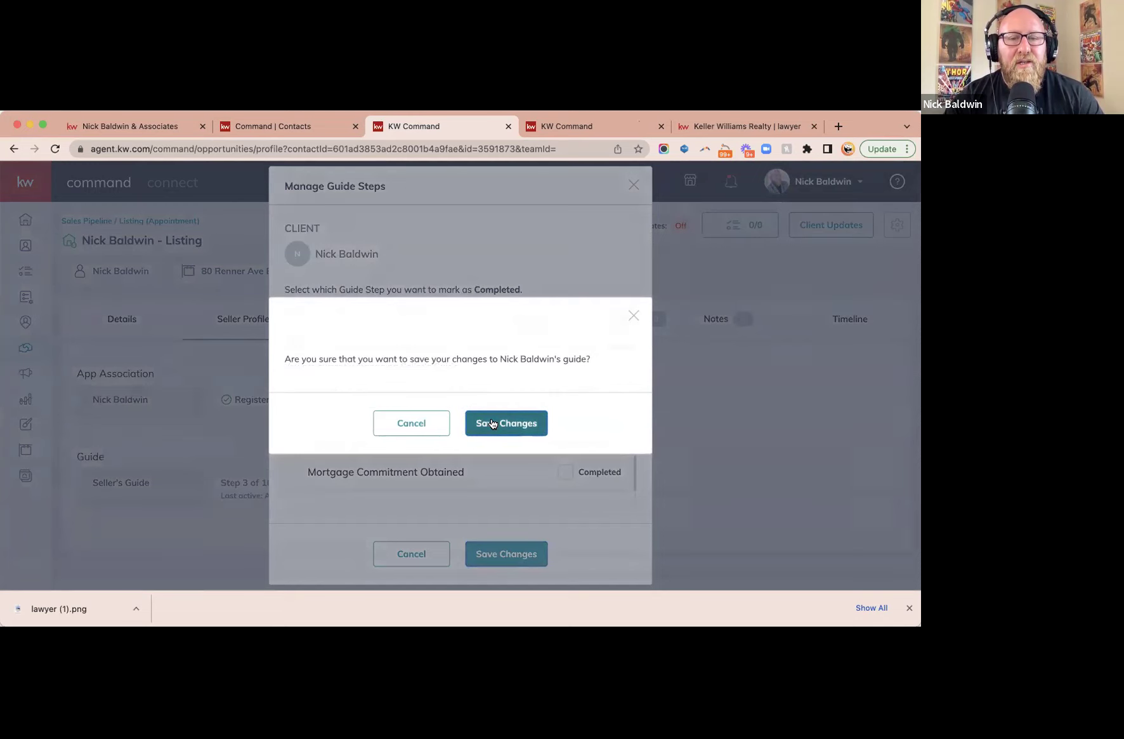
pyautogui.click(493, 424)
# - Reload the agent site's seller guide and open Marketing to verify it is checked
pyautogui.click(63, 128)
pyautogui.click(54, 149)
pyautogui.scroll(10, 127, 379)
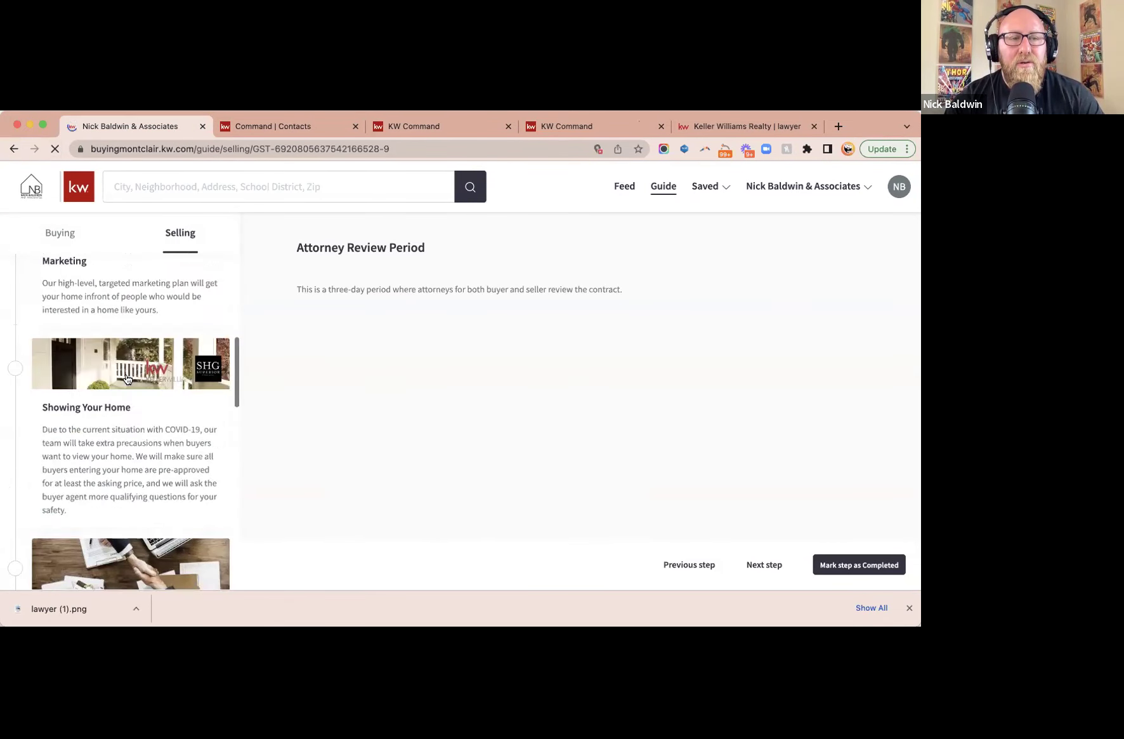
pyautogui.scroll(-2, 127, 379)
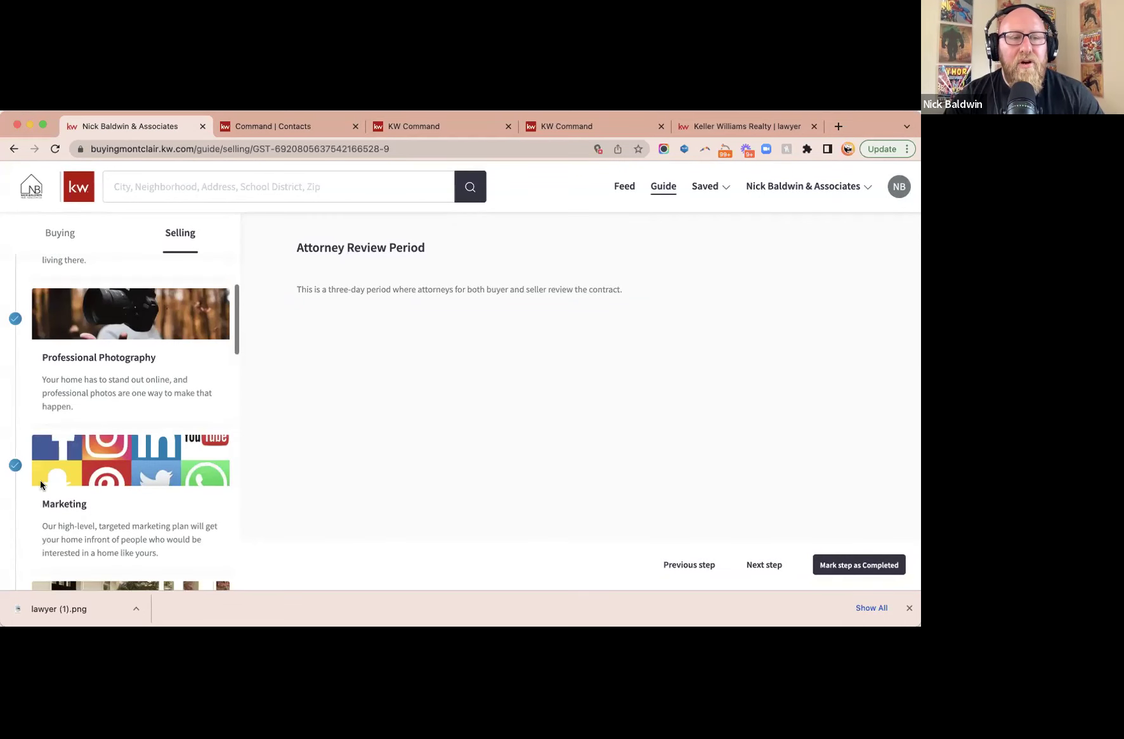
pyautogui.click(15, 466)
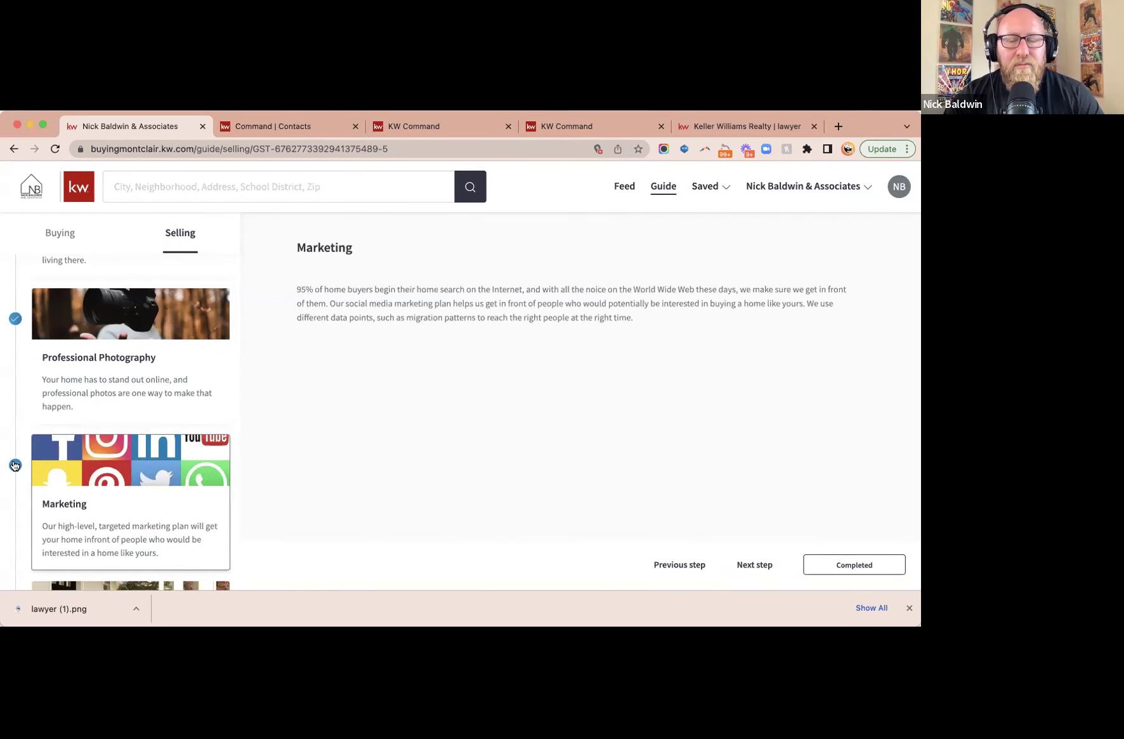